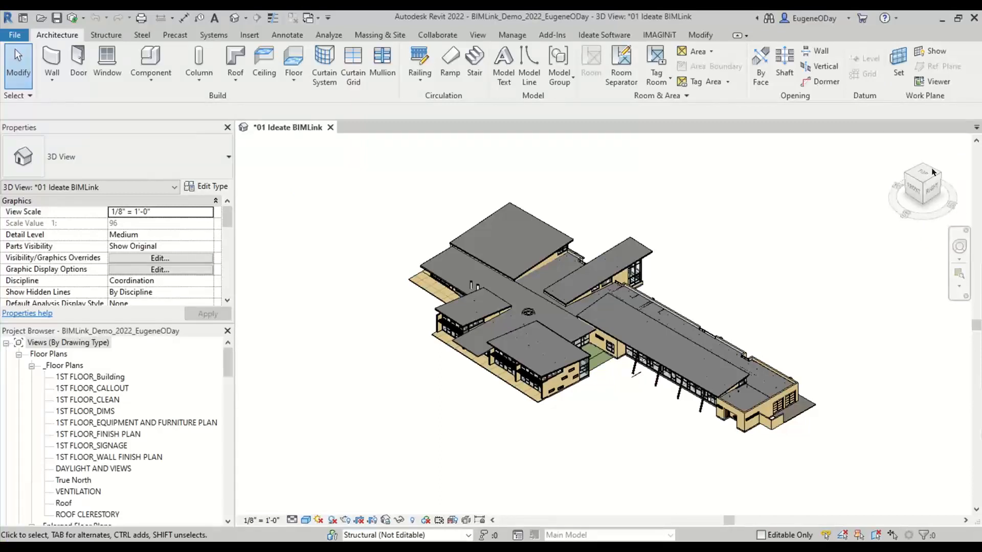
# Launch Ideate BIMLink and start creating a new link
pyautogui.click(616, 35)
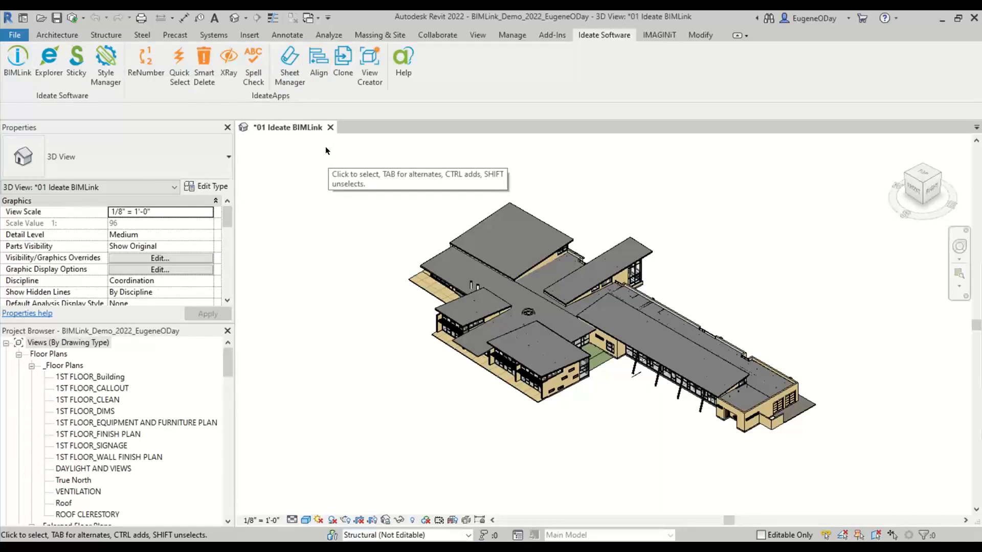
pyautogui.click(8, 84)
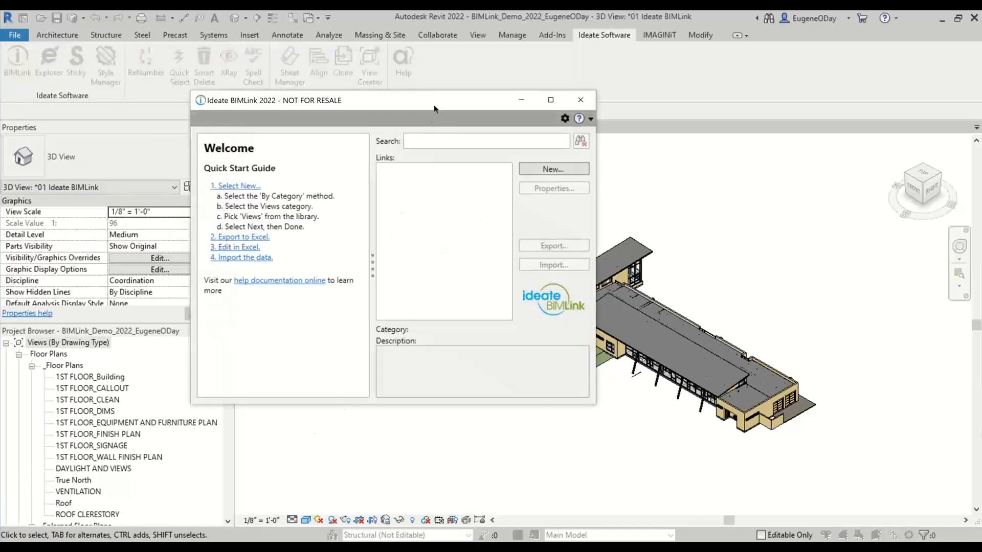
pyautogui.moveTo(434, 106); pyautogui.dragTo(522, 125)
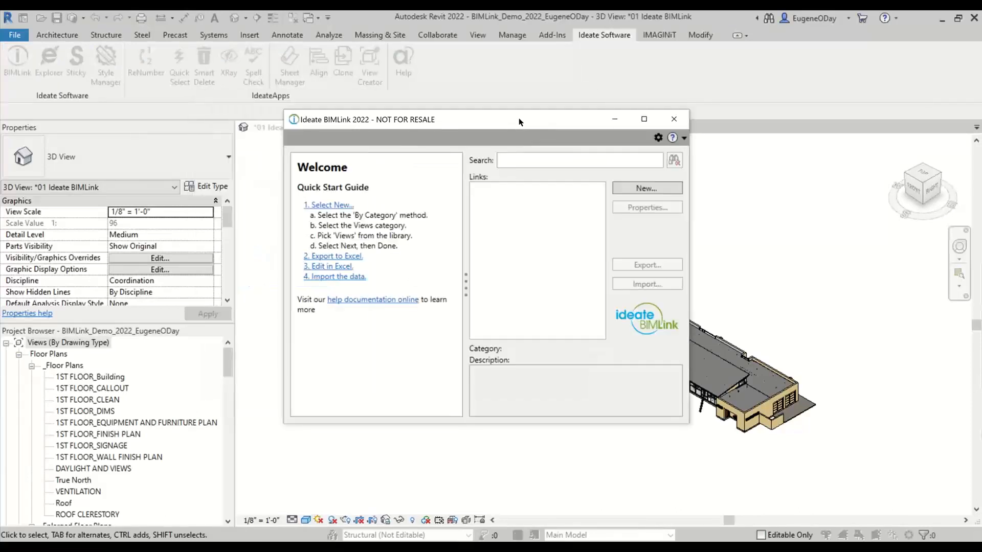
pyautogui.click(535, 230)
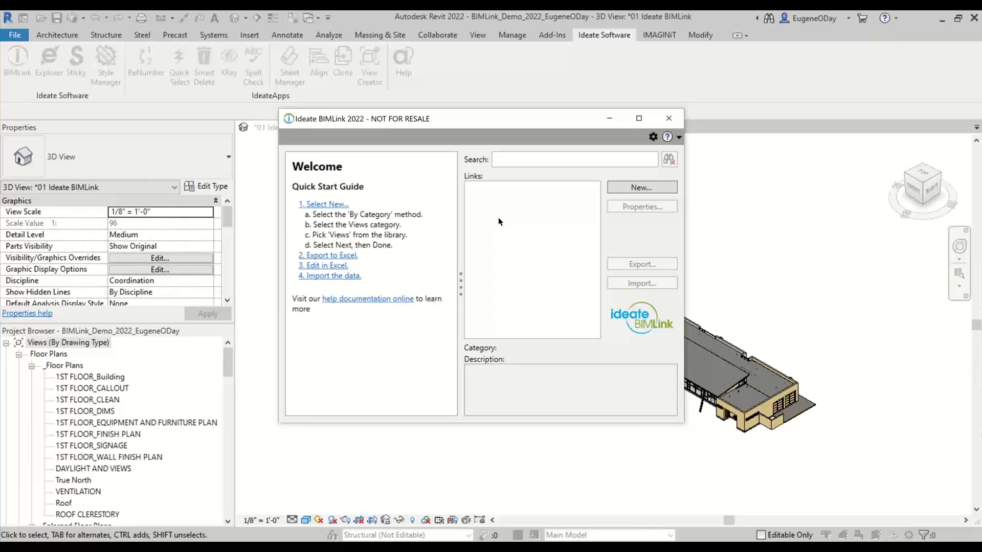
pyautogui.click(656, 198)
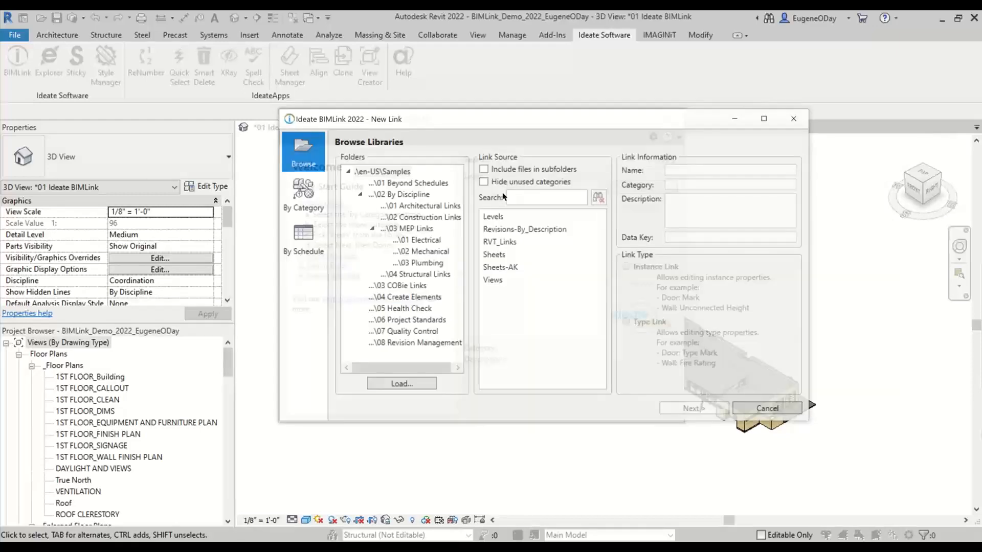
# Look over the library, category and schedule methods available for creating a link, ending on the library browser
pyautogui.click(309, 163)
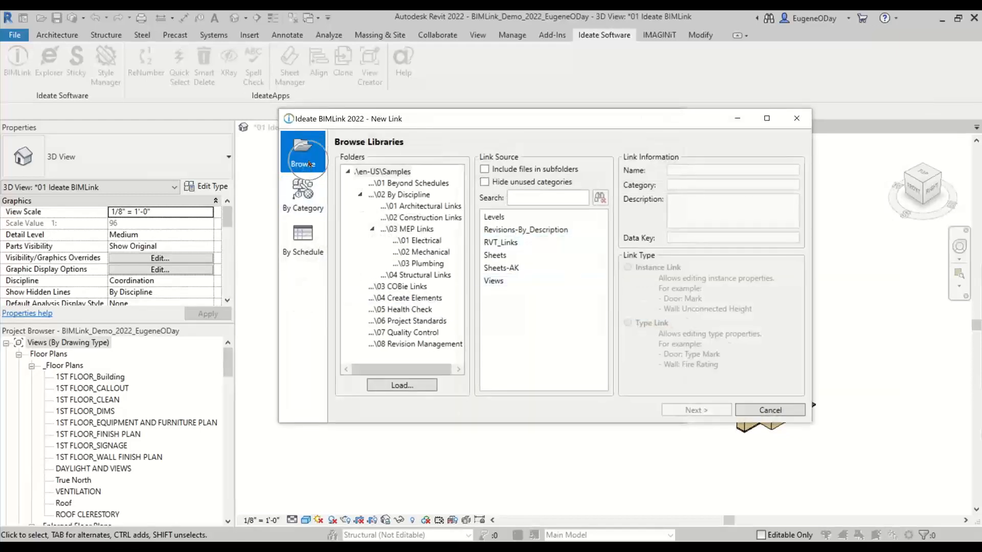
pyautogui.click(305, 207)
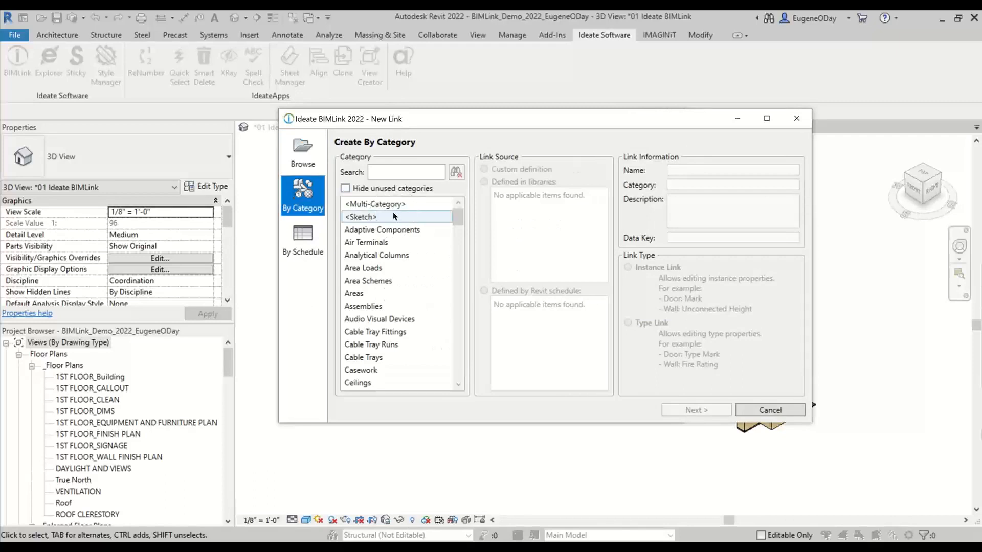
pyautogui.click(303, 240)
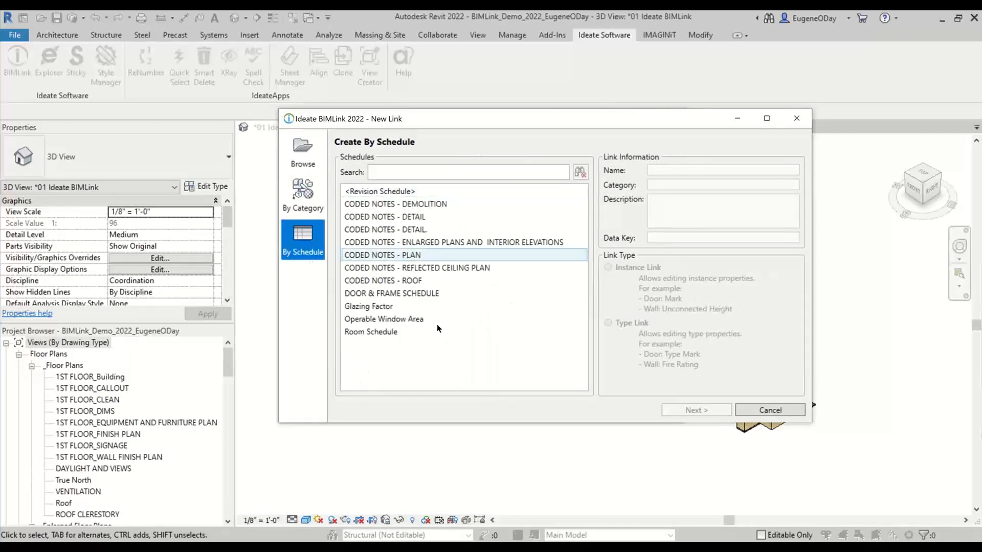
pyautogui.click(306, 153)
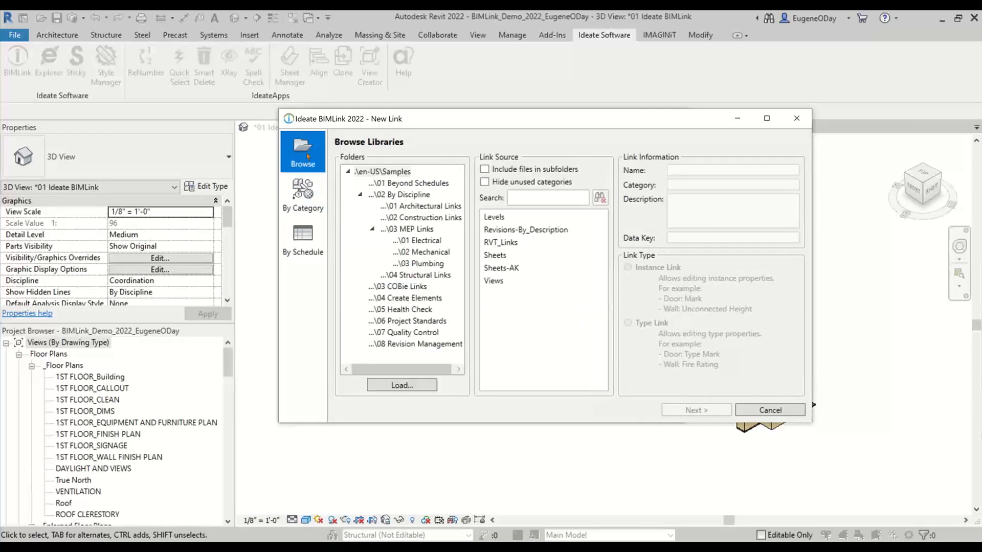
# Search the sample link library for "rename", including files in subfolders
pyautogui.click(537, 193)
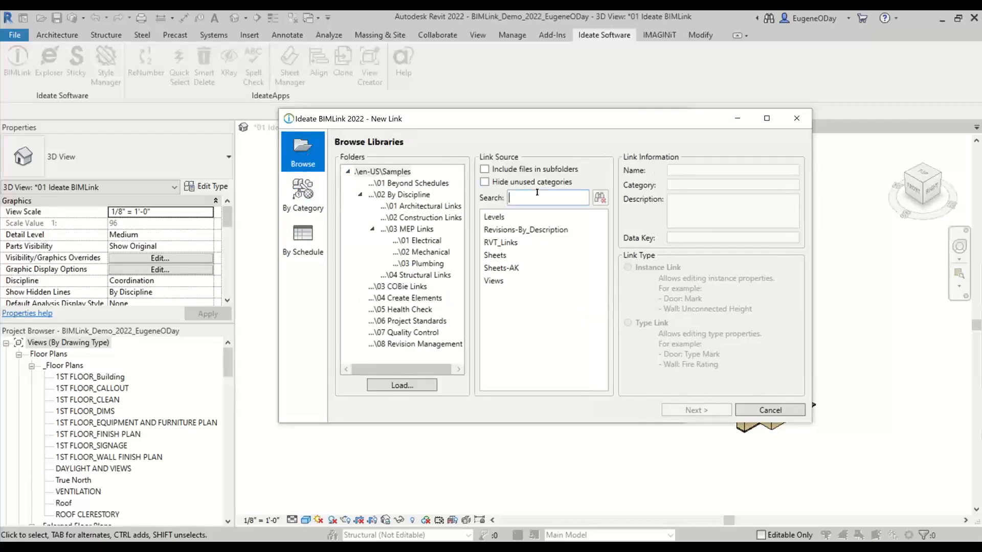
pyautogui.click(404, 173)
pyautogui.click(539, 192)
pyautogui.write('rename')
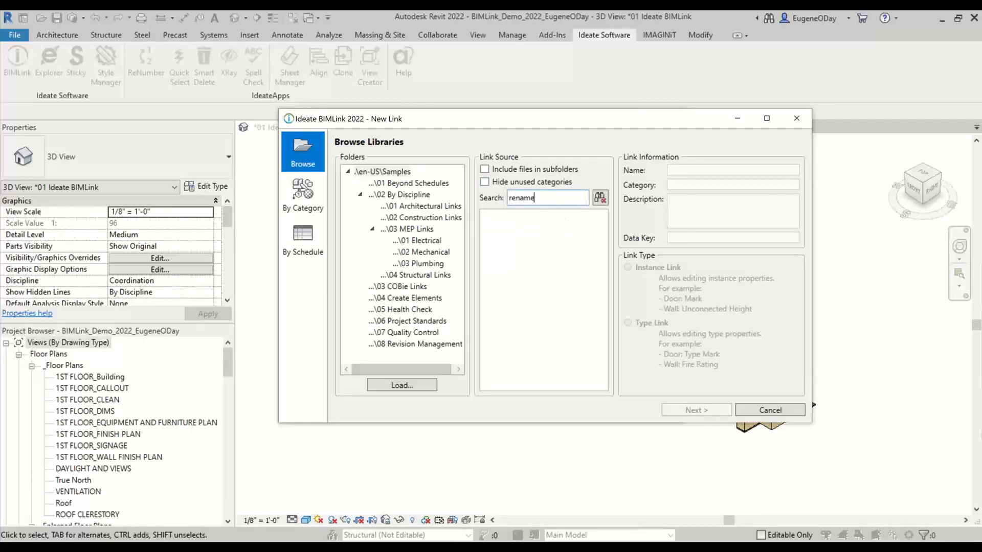
pyautogui.click(519, 173)
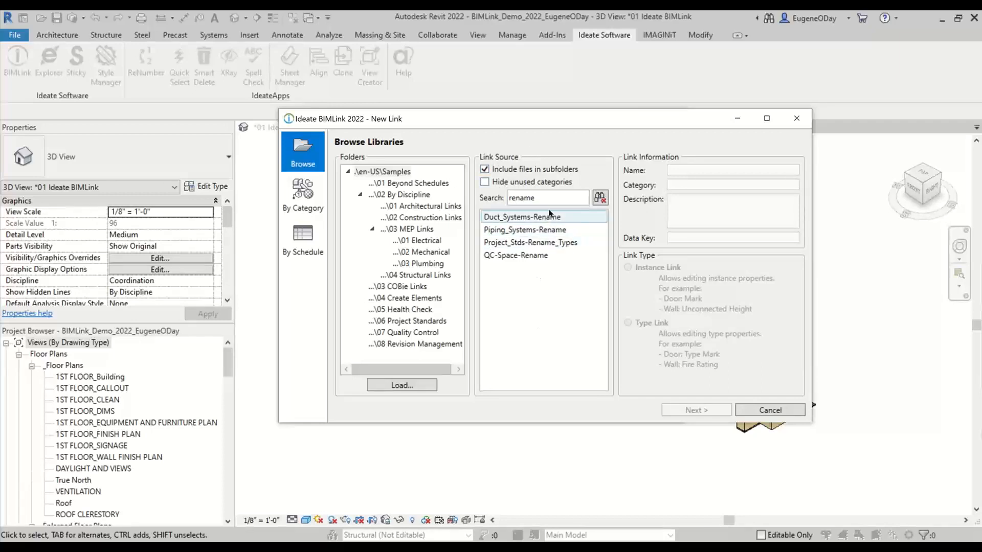
pyautogui.doubleClick(532, 198)
pyautogui.press('BackSpace')
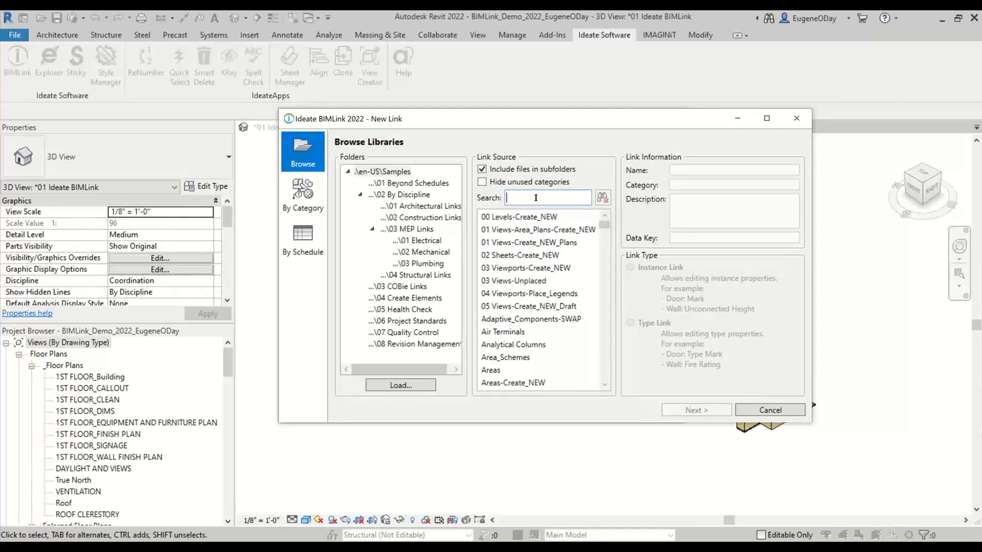
pyautogui.write('rename')
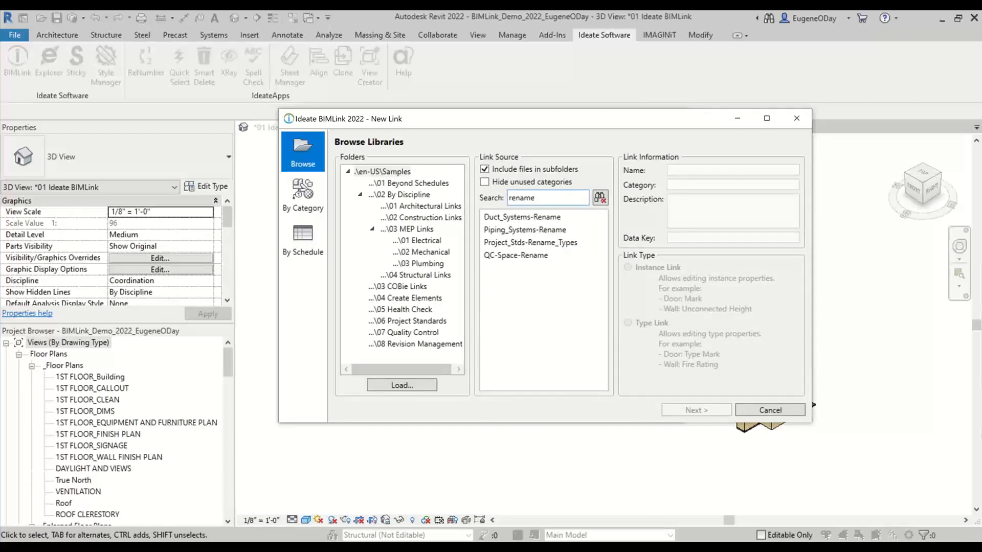
# Choose the Project_Stds-Rename_Types library link as a type link and continue to its detailed settings
pyautogui.click(525, 244)
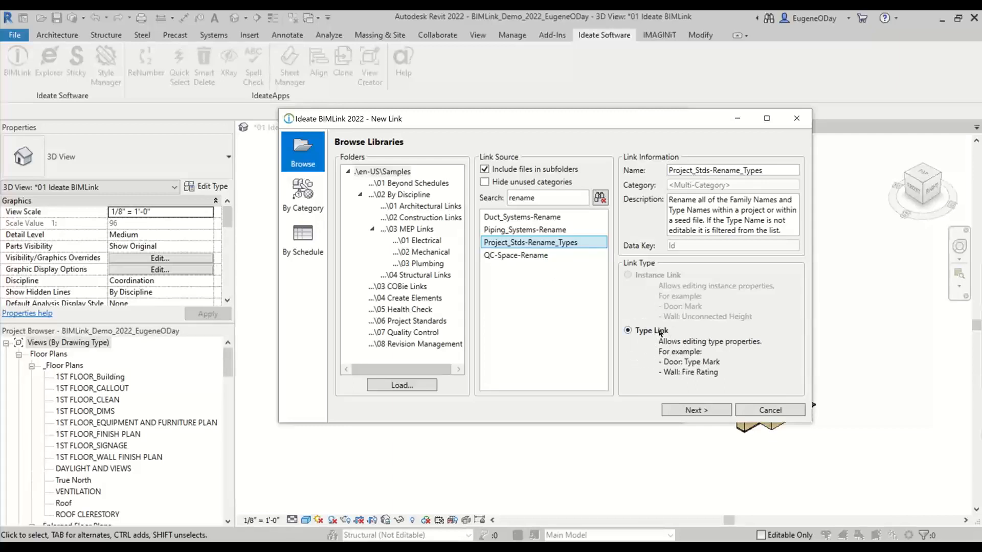
pyautogui.click(709, 199)
pyautogui.click(402, 198)
pyautogui.click(403, 198)
pyautogui.click(431, 231)
pyautogui.click(440, 275)
pyautogui.click(430, 294)
pyautogui.click(699, 405)
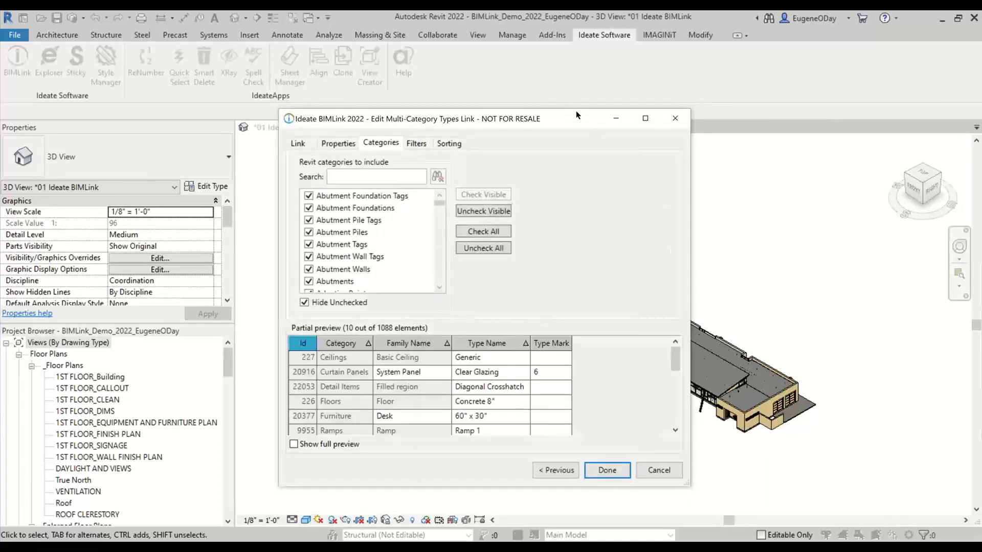
# Limit the link's included Revit categories to Doors only and enlarge the settings window
pyautogui.moveTo(576, 111); pyautogui.dragTo(593, 80)
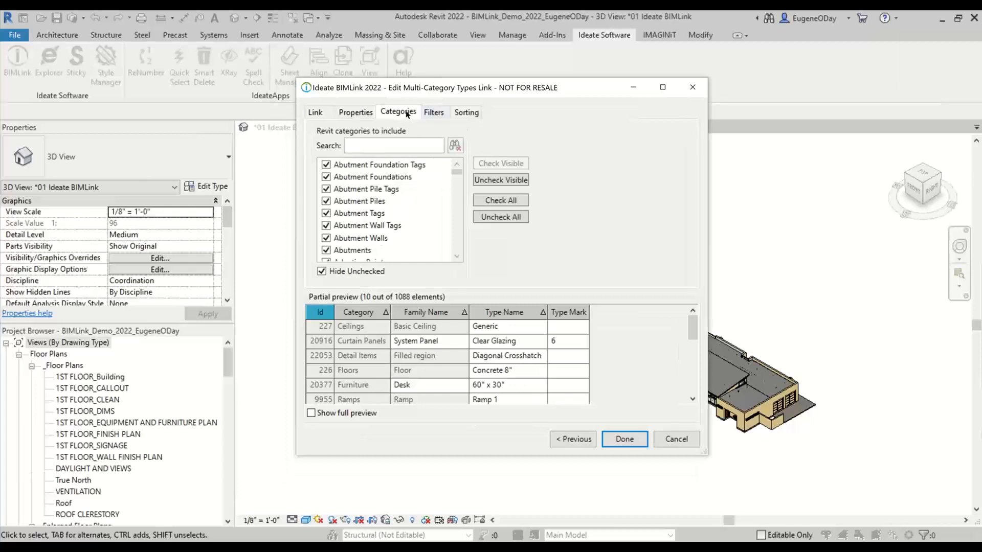
pyautogui.click(492, 217)
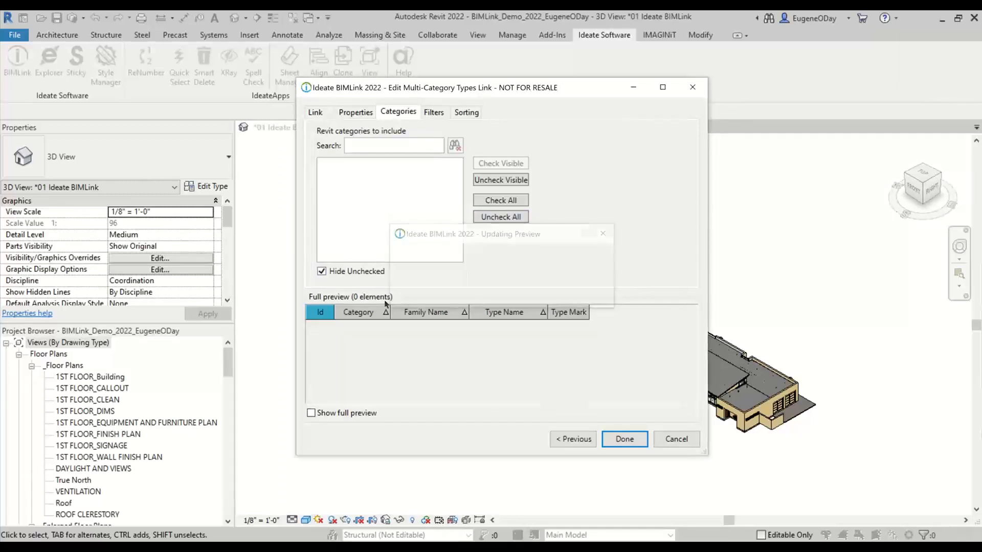
pyautogui.click(398, 149)
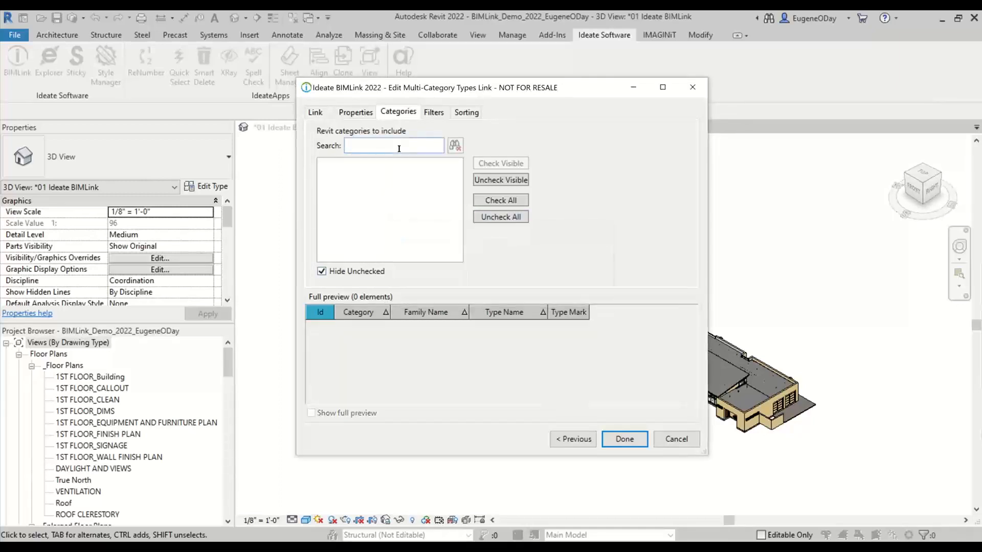
pyautogui.write('door')
pyautogui.click(324, 271)
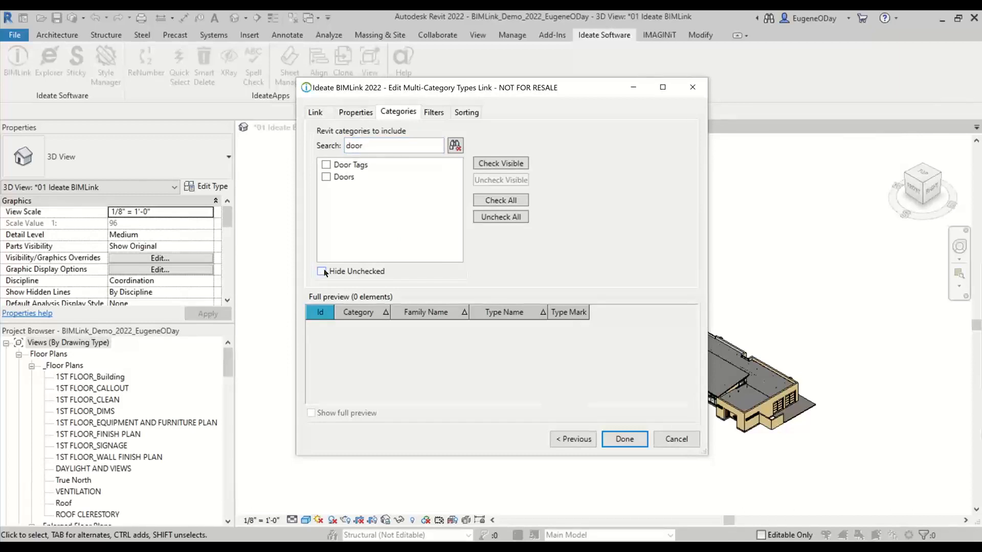
pyautogui.click(338, 177)
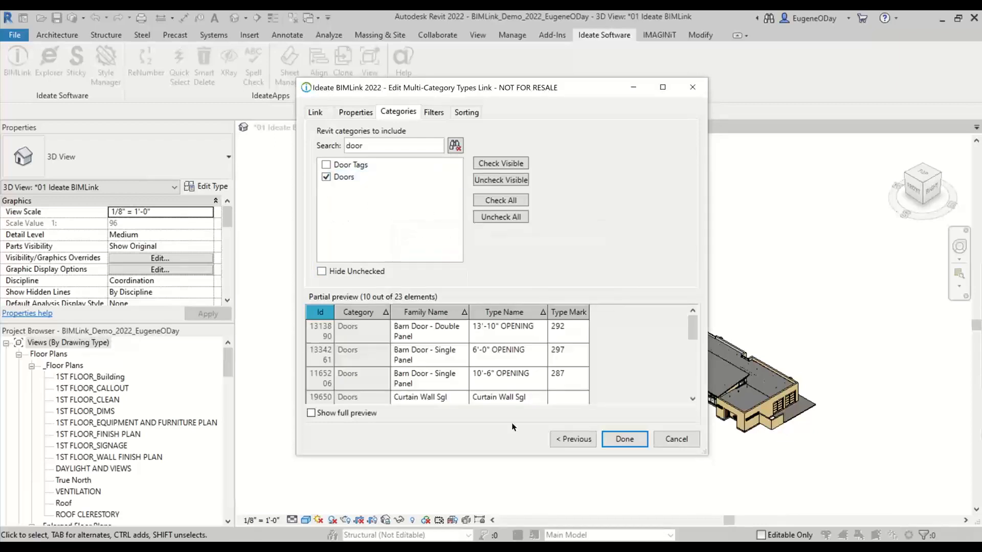
pyautogui.moveTo(506, 460); pyautogui.dragTo(539, 521)
# Review the link's linked properties, categories, filters and sorting, and finish creating the link
pyautogui.click(360, 114)
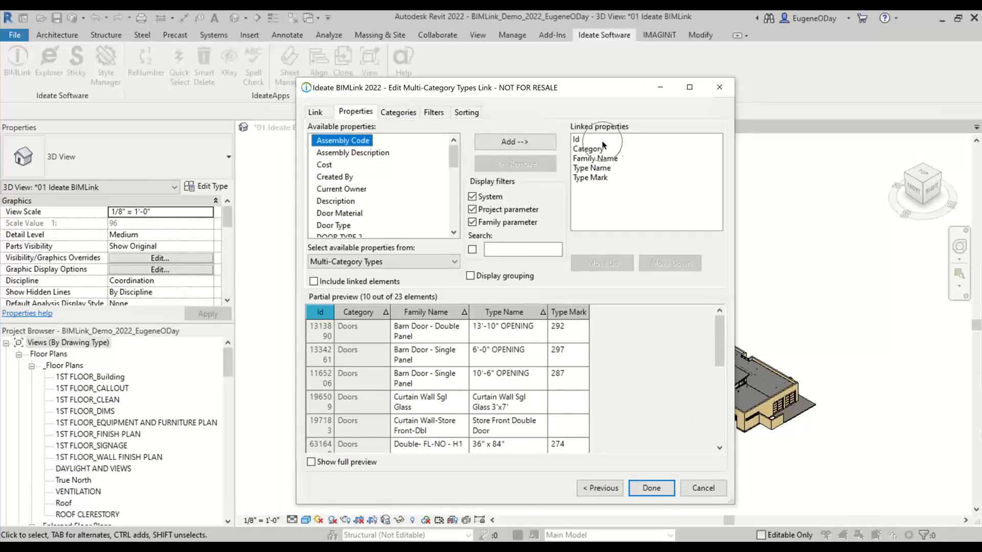
pyautogui.click(627, 162)
pyautogui.click(622, 182)
pyautogui.click(405, 113)
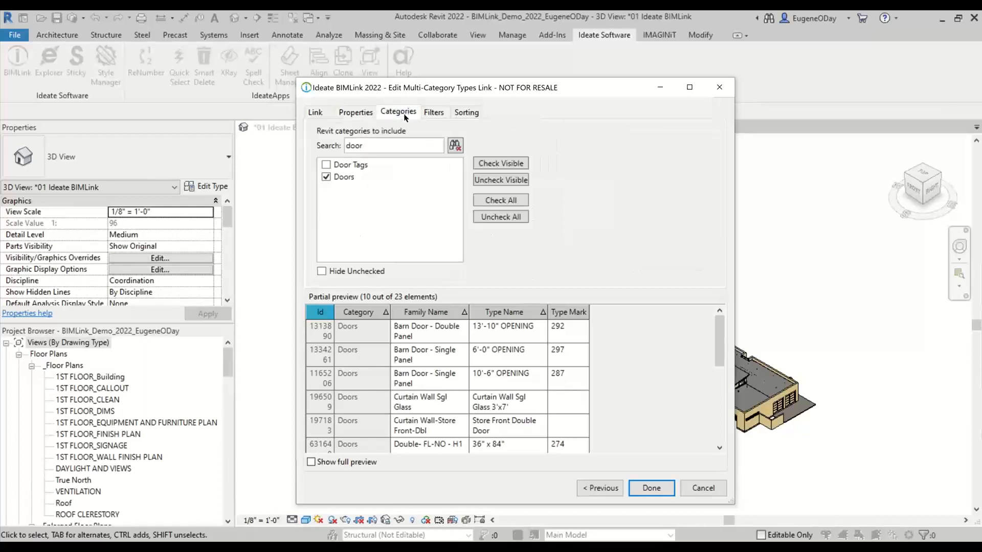
pyautogui.click(438, 114)
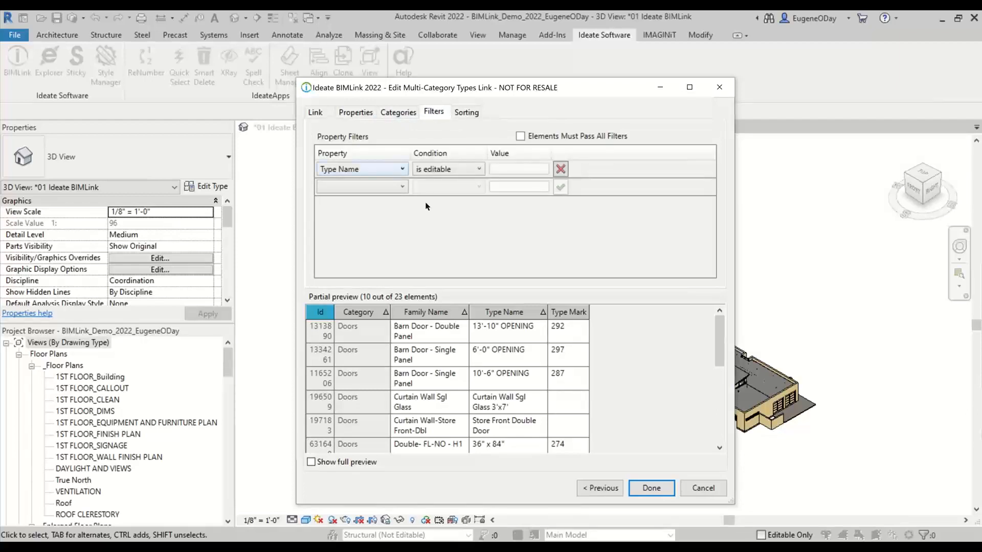
pyautogui.click(477, 112)
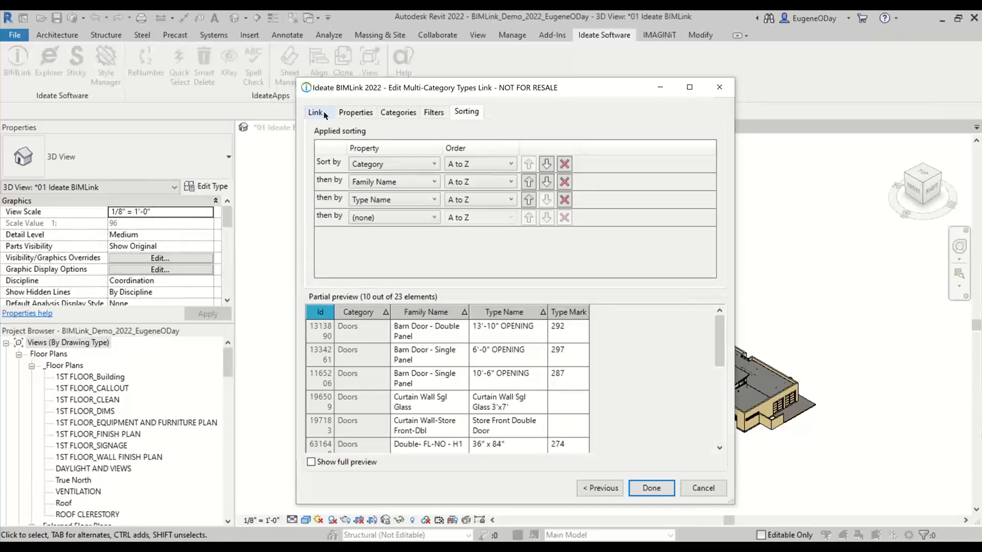
pyautogui.click(643, 489)
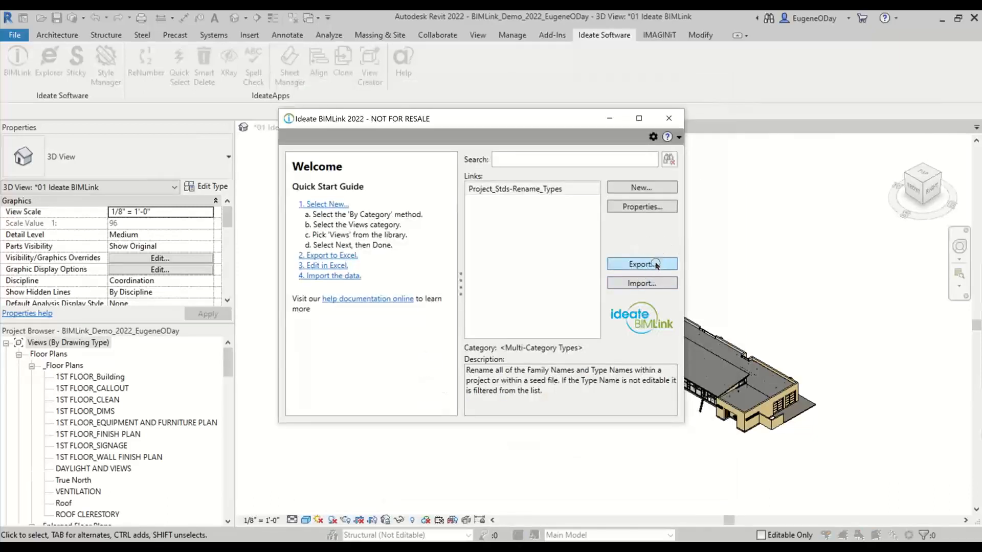
# Export the Project_Stds-Rename_Types link to Excel, overwriting the existing worksheet, and open the file to review it before closing it
pyautogui.click(656, 266)
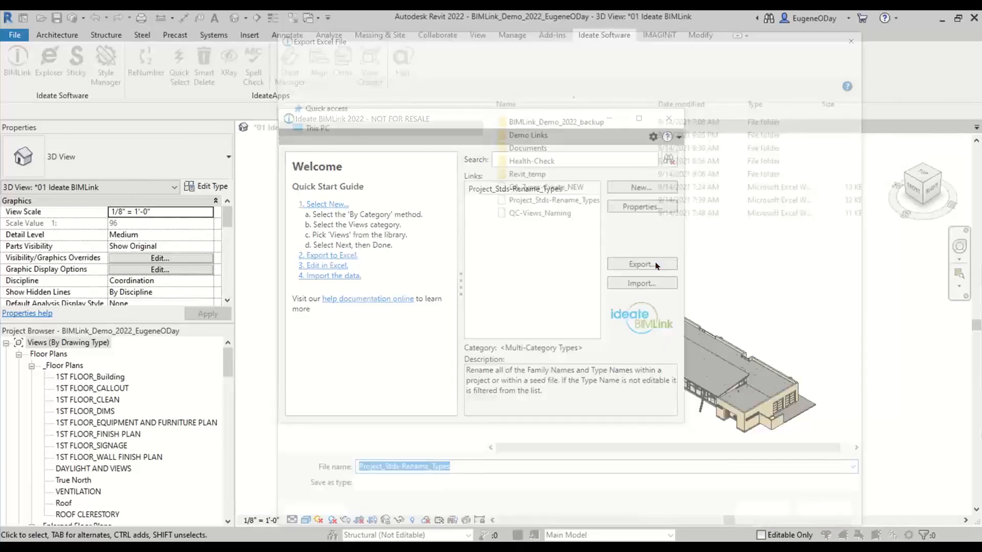
pyautogui.click(758, 518)
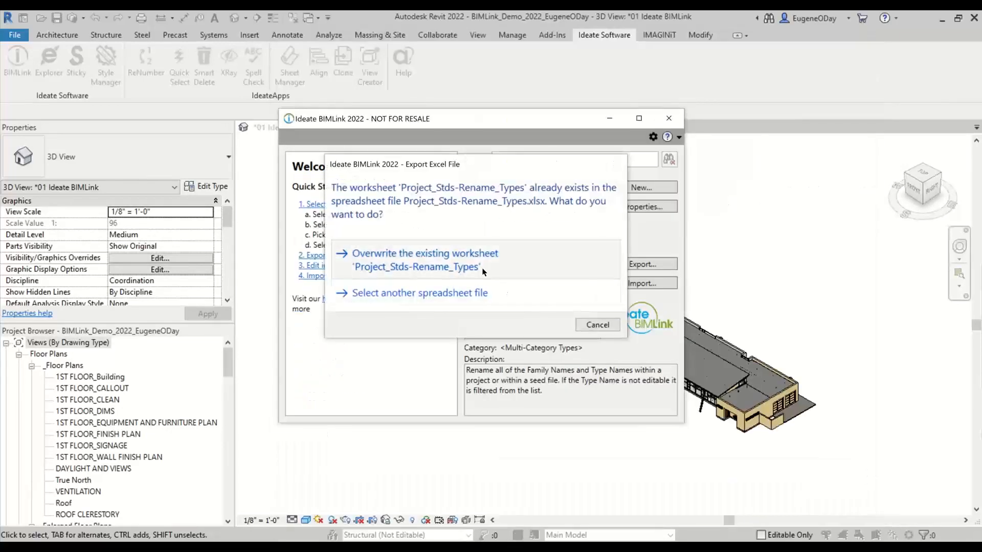
pyautogui.click(425, 260)
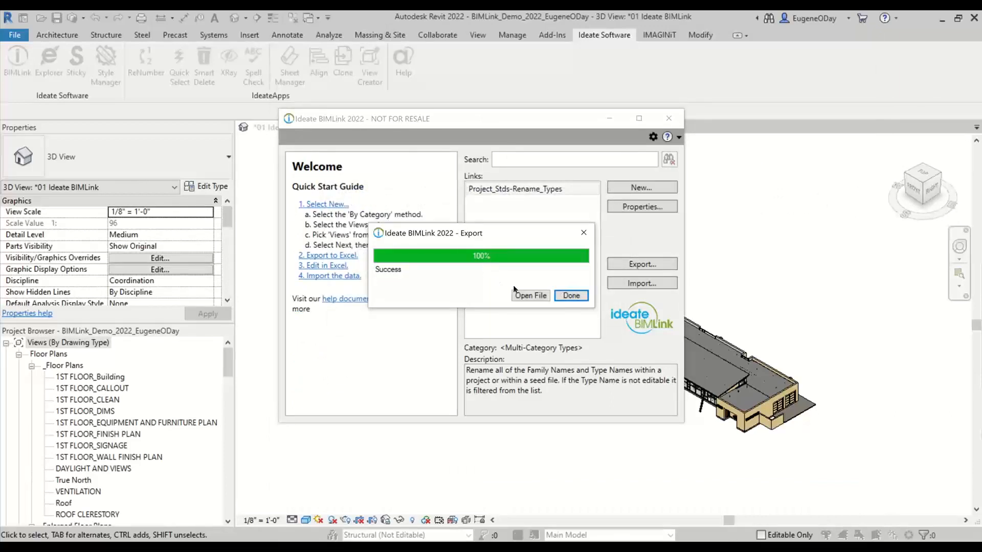
pyautogui.click(529, 297)
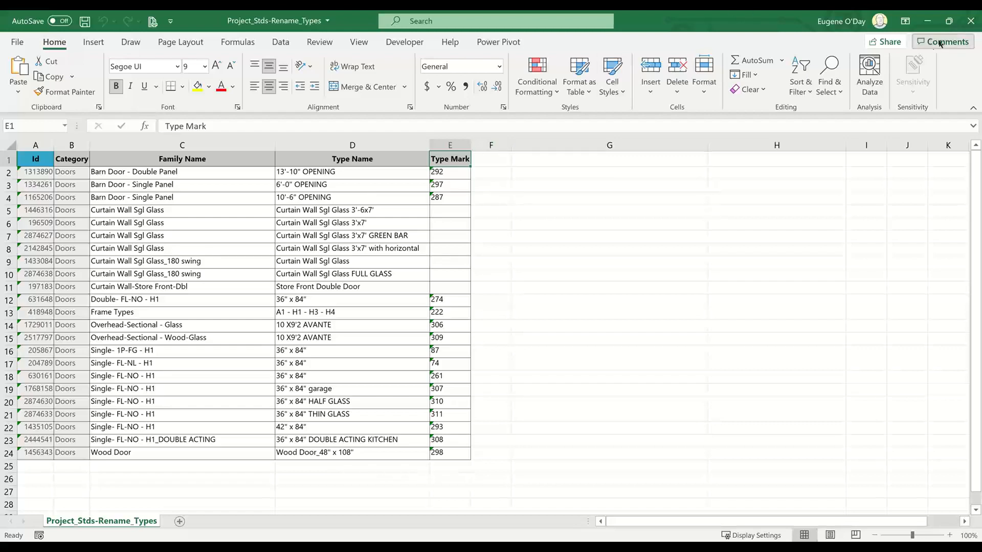
pyautogui.click(970, 18)
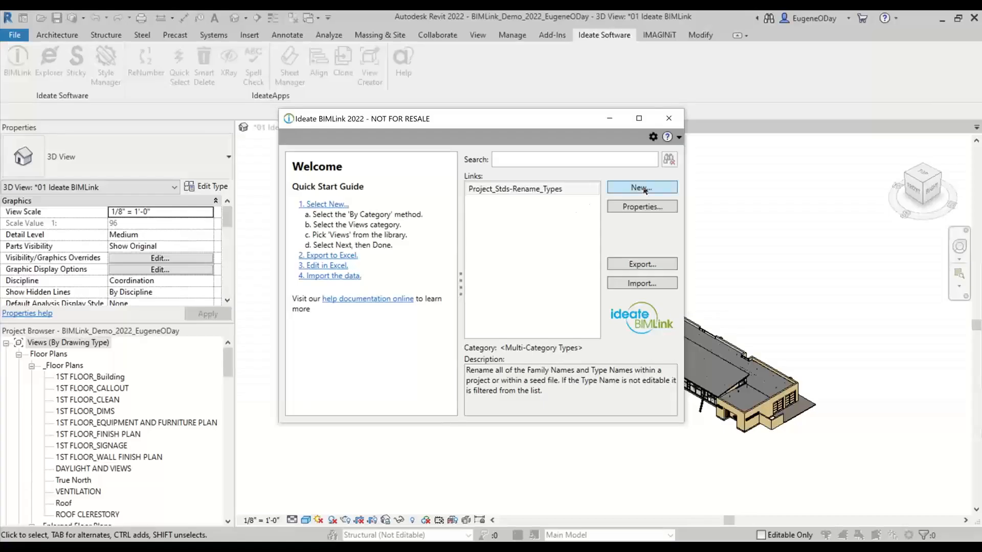
# Start a new link from the GA_Types-Create_NEW library sample as a type link and continue to its detailed settings
pyautogui.click(642, 188)
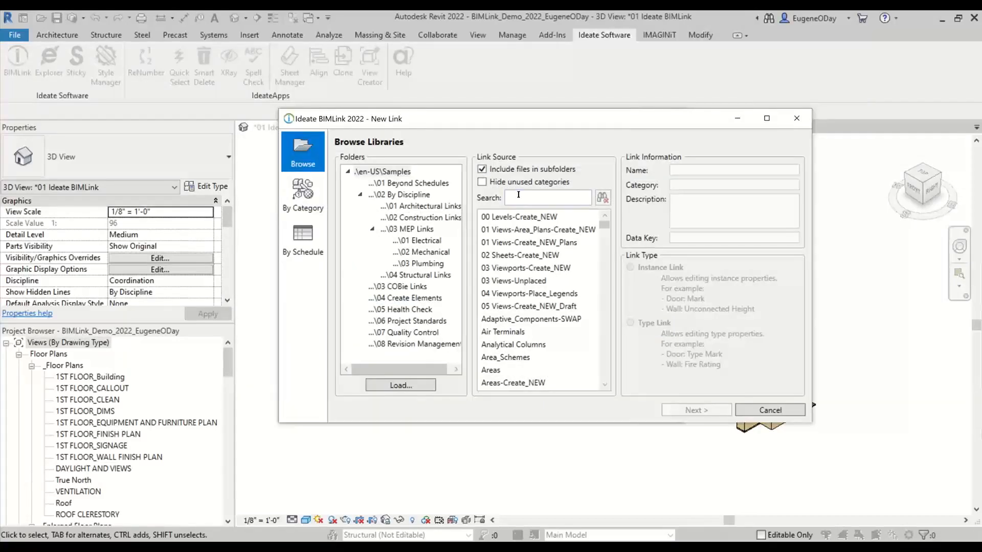
pyautogui.click(519, 195)
pyautogui.write('GA')
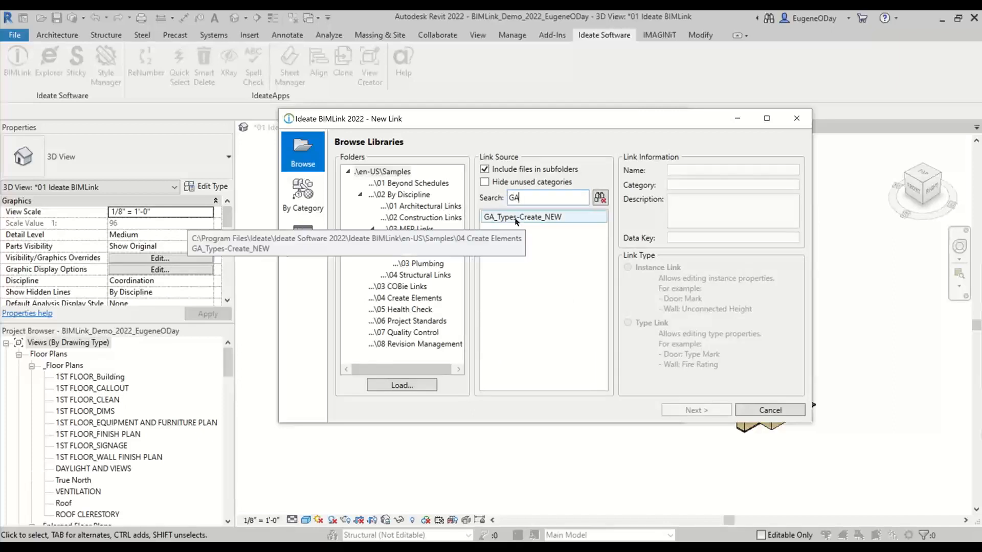
pyautogui.click(516, 218)
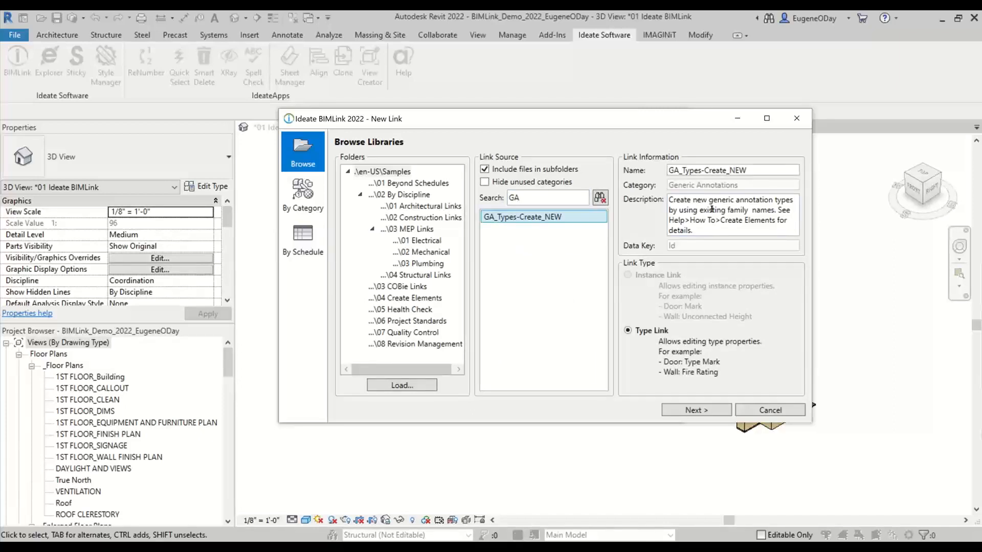
pyautogui.moveTo(723, 200); pyautogui.dragTo(760, 210)
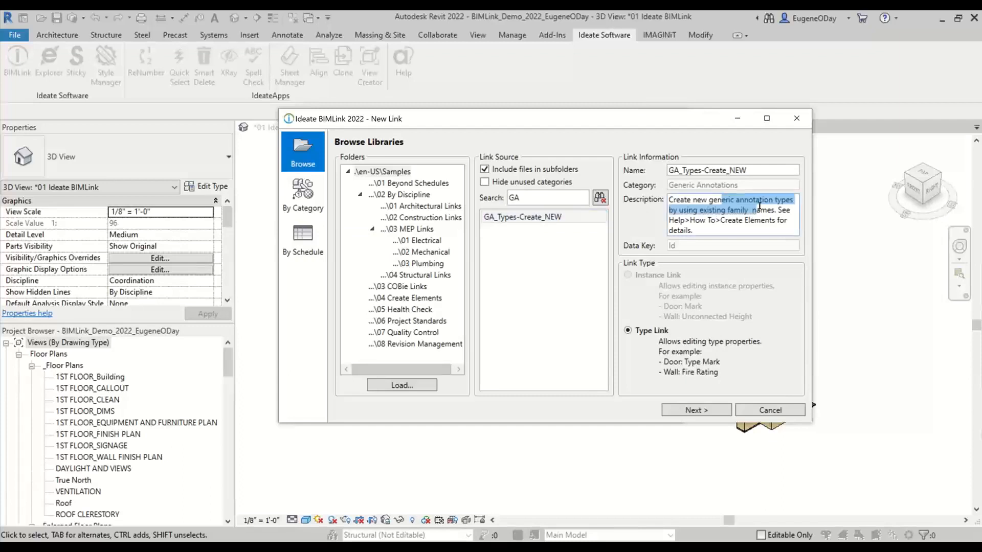
pyautogui.click(720, 415)
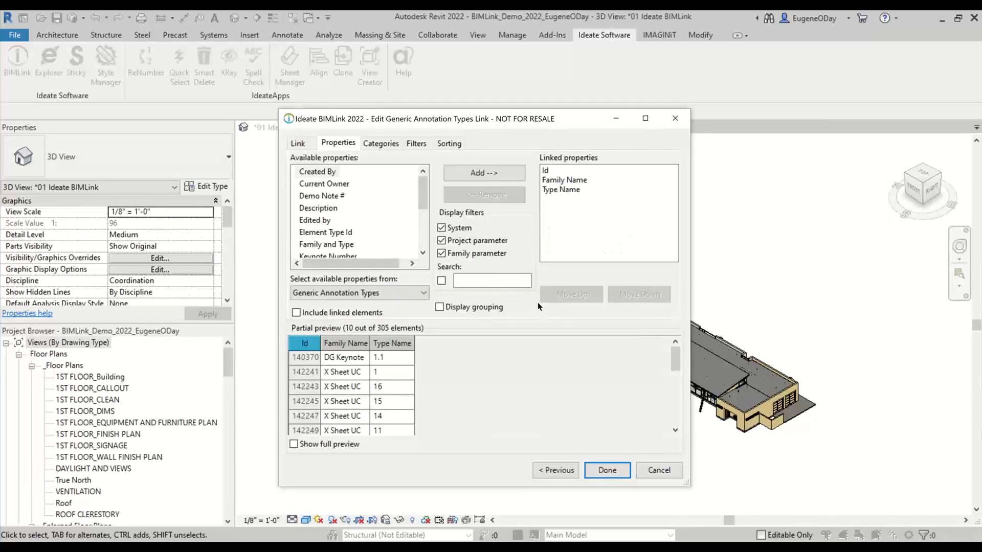
# Add Plan Keynote Number, Description and Leader Arrowhead to the link's linked properties
pyautogui.moveTo(423, 201); pyautogui.dragTo(422, 215)
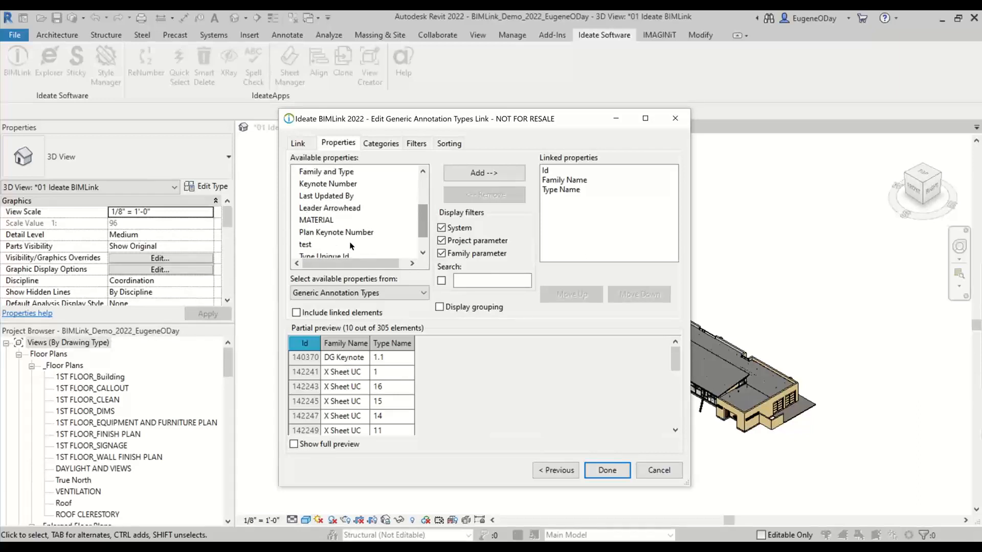
pyautogui.doubleClick(352, 232)
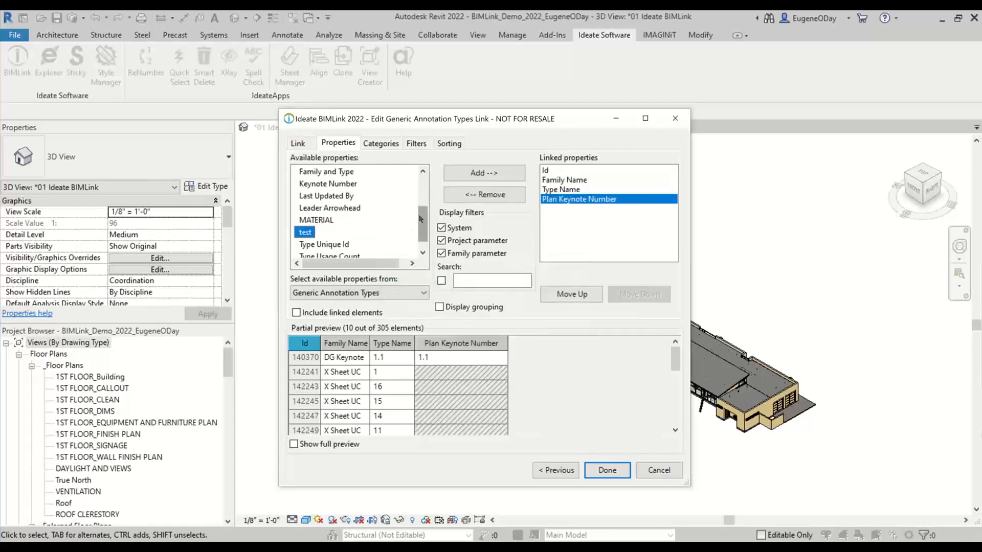
pyautogui.moveTo(421, 216); pyautogui.dragTo(421, 201)
pyautogui.doubleClick(317, 171)
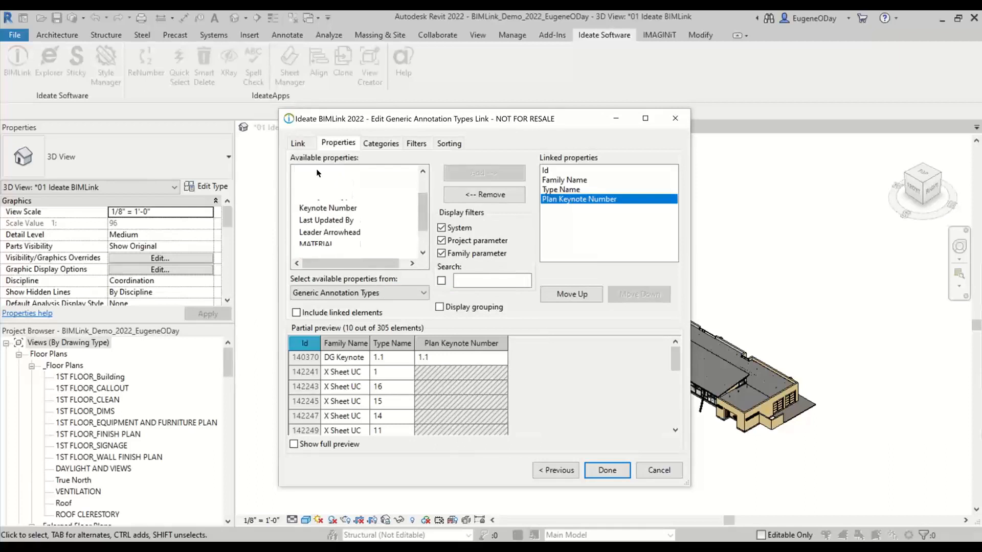
pyautogui.scroll(-1, 337, 205)
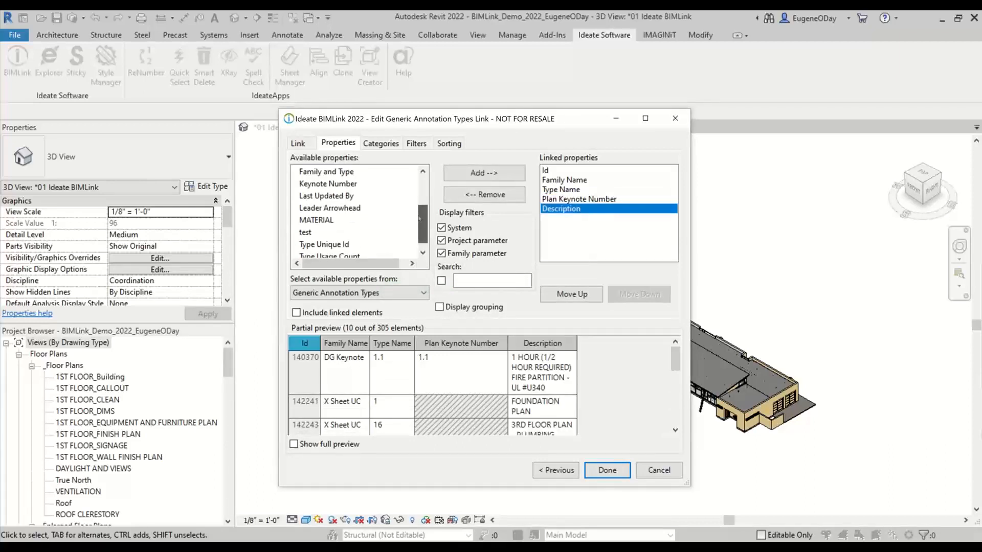
pyautogui.doubleClick(347, 208)
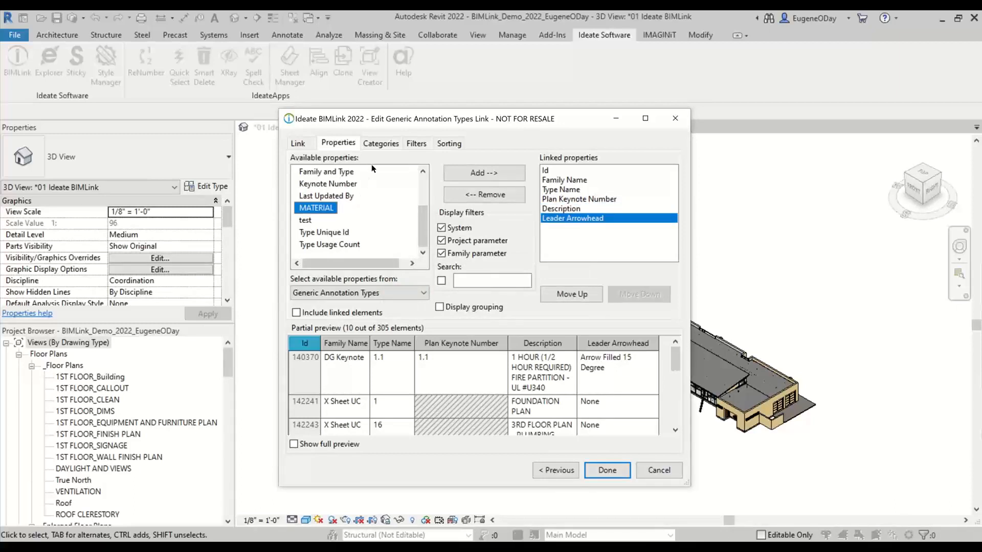
# Filter the link to elements whose Family Name contains "Plan"
pyautogui.click(411, 145)
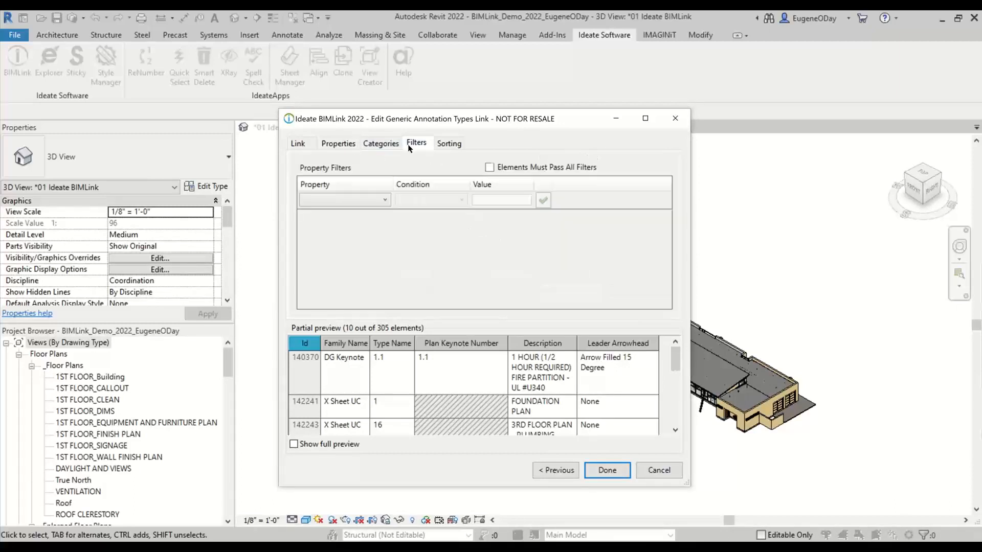
pyautogui.click(385, 200)
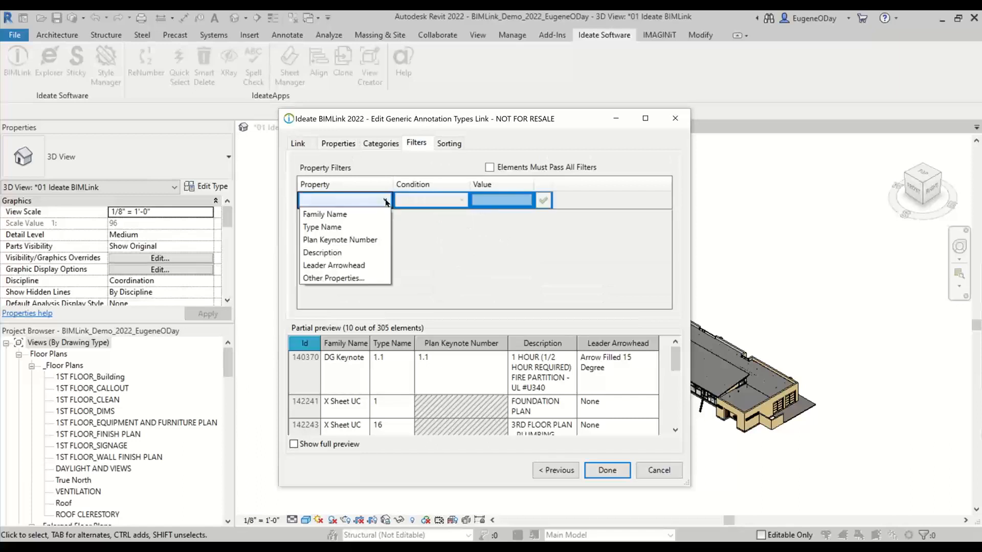
pyautogui.click(346, 215)
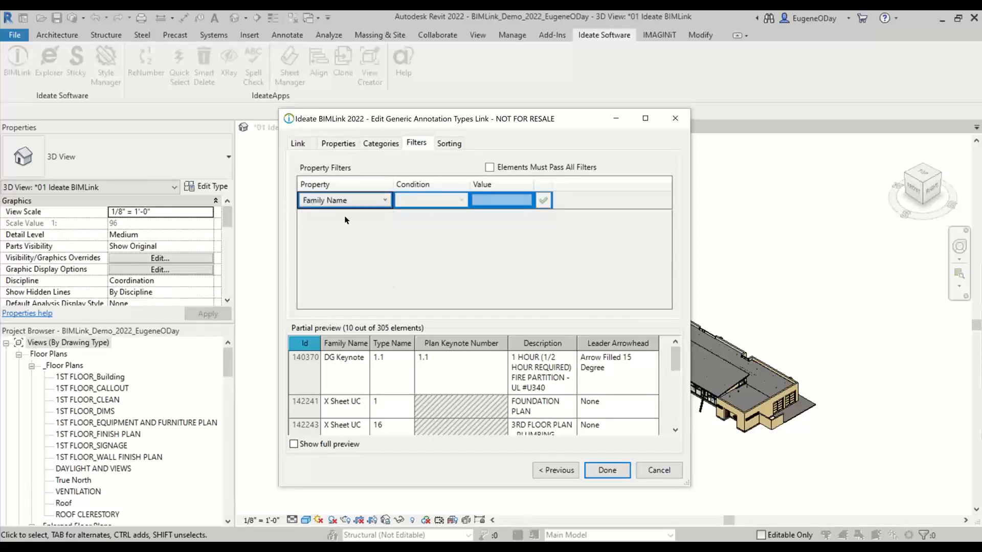
pyautogui.click(429, 200)
pyautogui.click(424, 215)
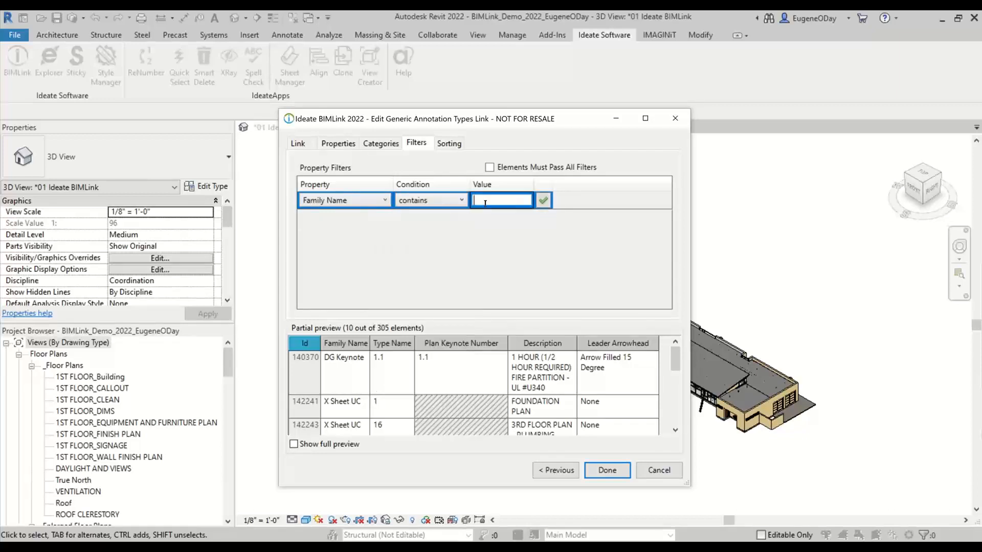
pyautogui.click(489, 200)
pyautogui.write('Plan')
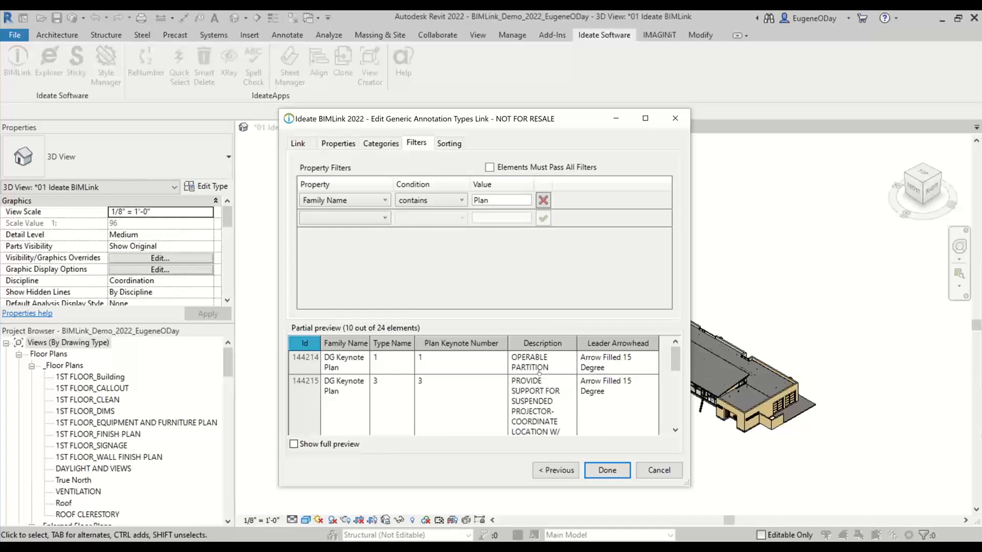
# Enable exporting with dropdown values for the GA_Types-Create_NEW link and finish creating it
pyautogui.click(653, 365)
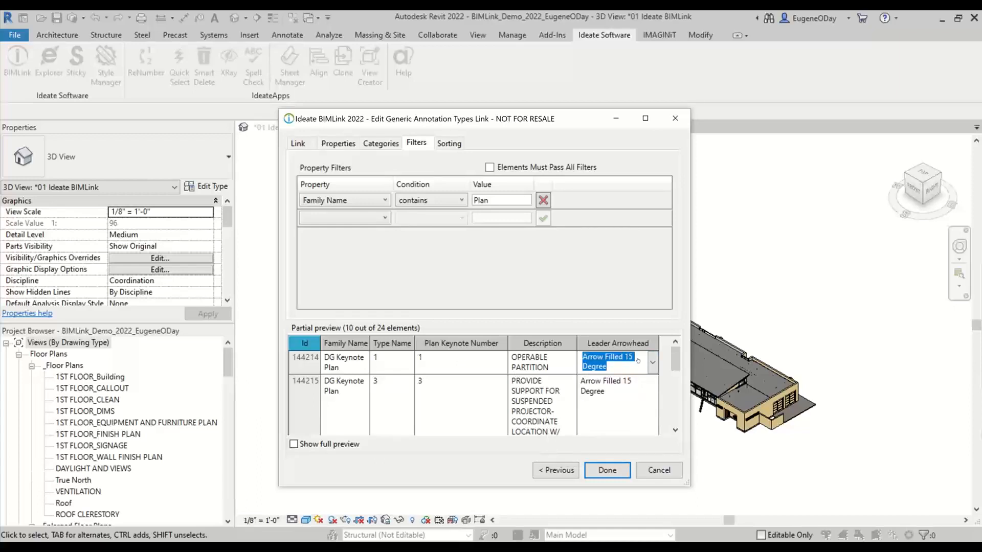
pyautogui.click(307, 144)
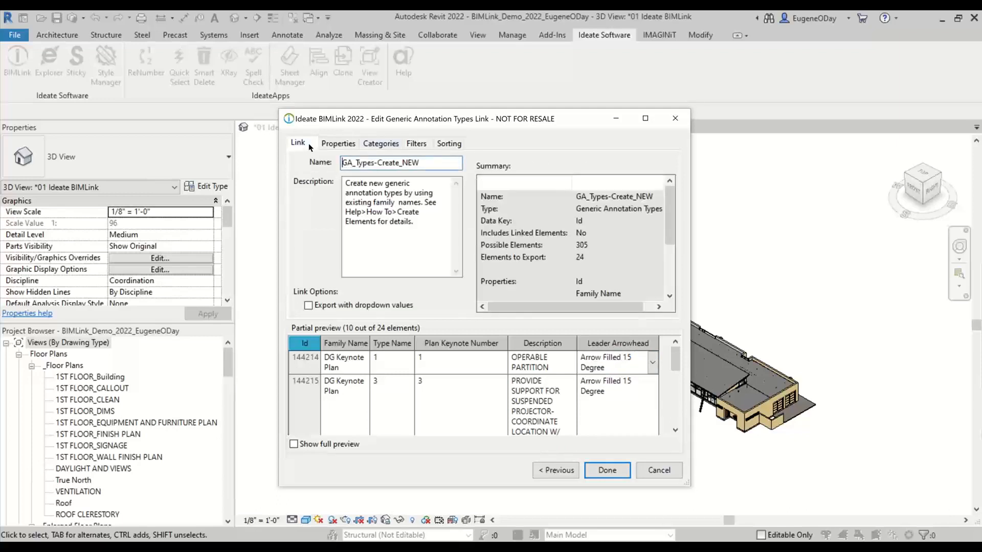
pyautogui.click(331, 308)
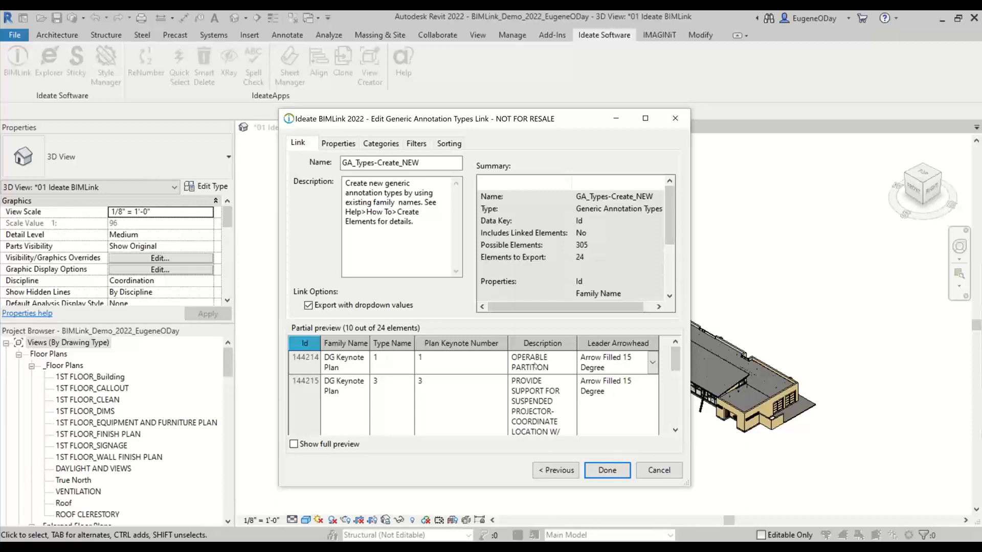
pyautogui.click(608, 480)
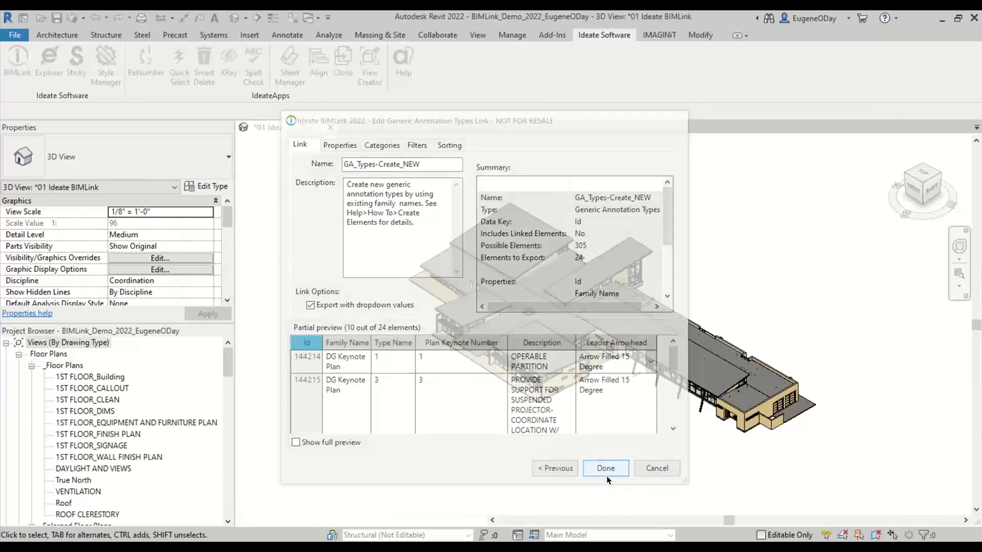
# Export the GA_Types-Create_NEW link to its Excel workbook, overwriting the existing worksheet, and open the exported file
pyautogui.click(624, 264)
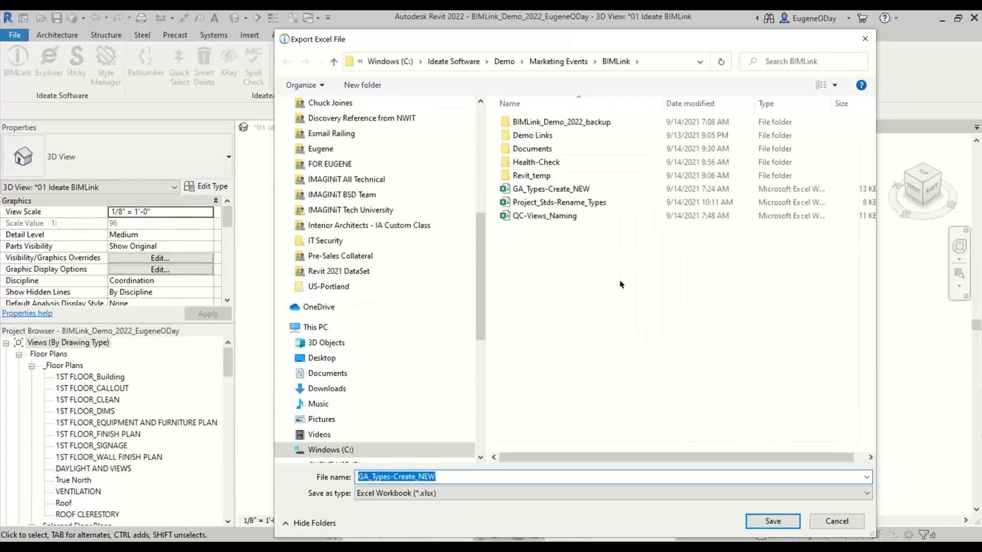
pyautogui.click(768, 518)
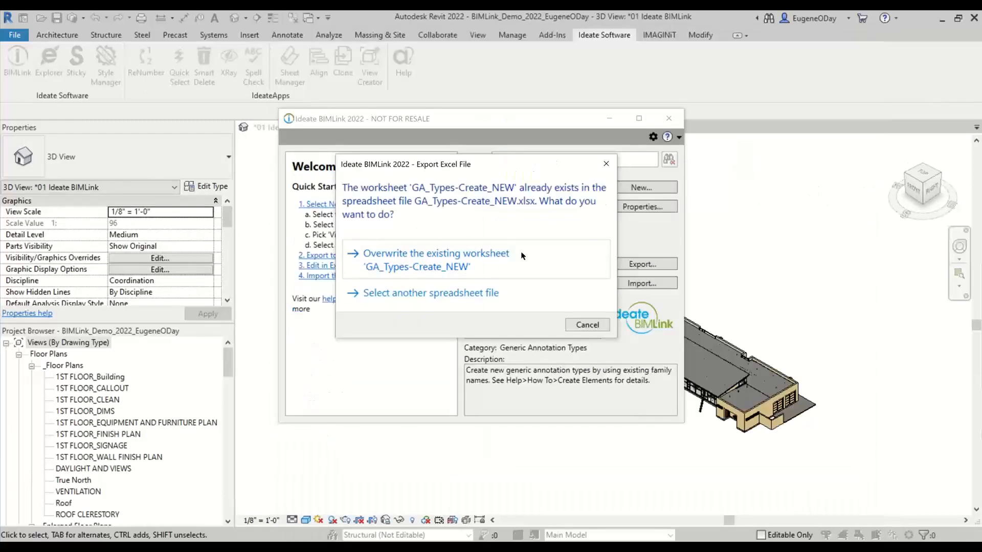
pyautogui.click(517, 252)
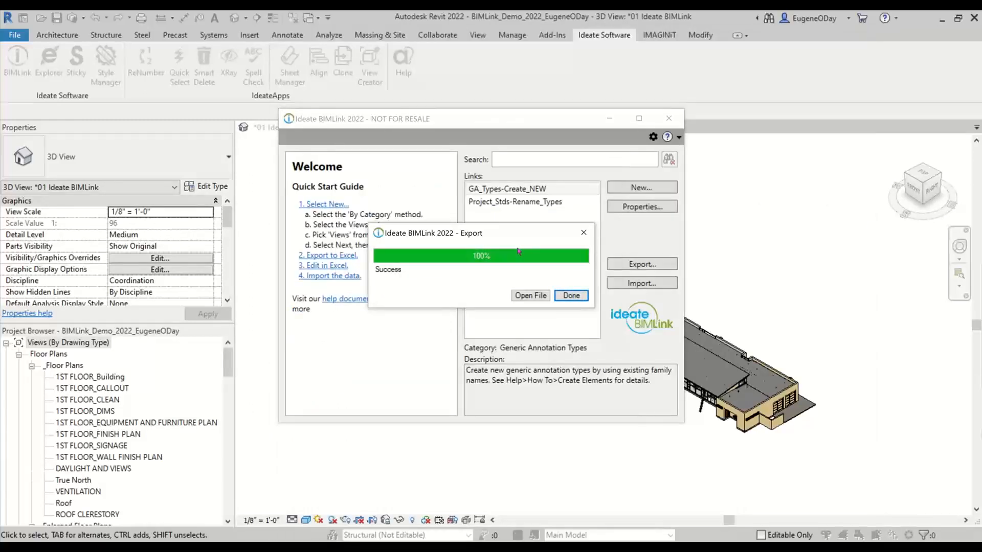
pyautogui.click(529, 296)
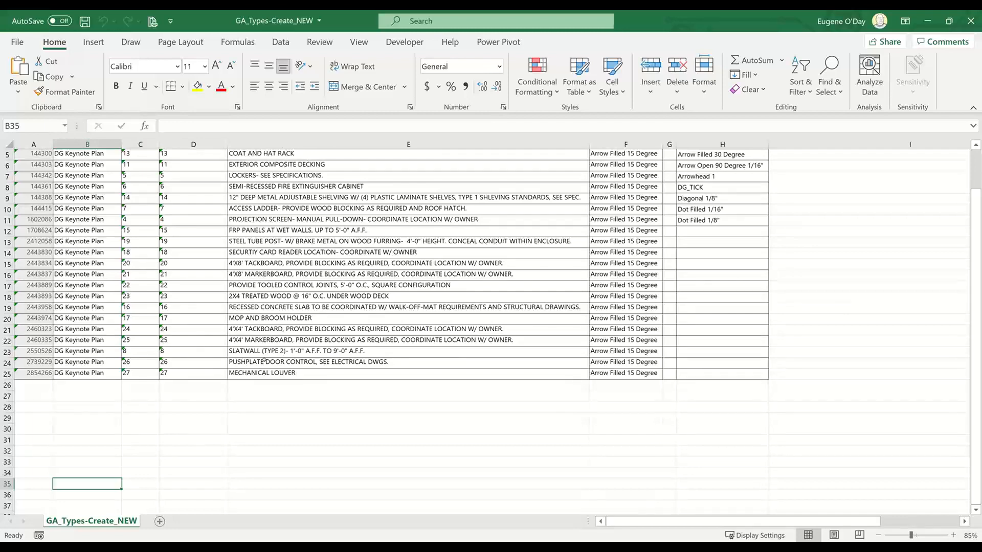
# Copy the last eight keynote descriptions in E18:E25 and paste them into the empty rows starting at E26
pyautogui.moveTo(264, 373); pyautogui.dragTo(264, 297)
pyautogui.rightClick(264, 297)
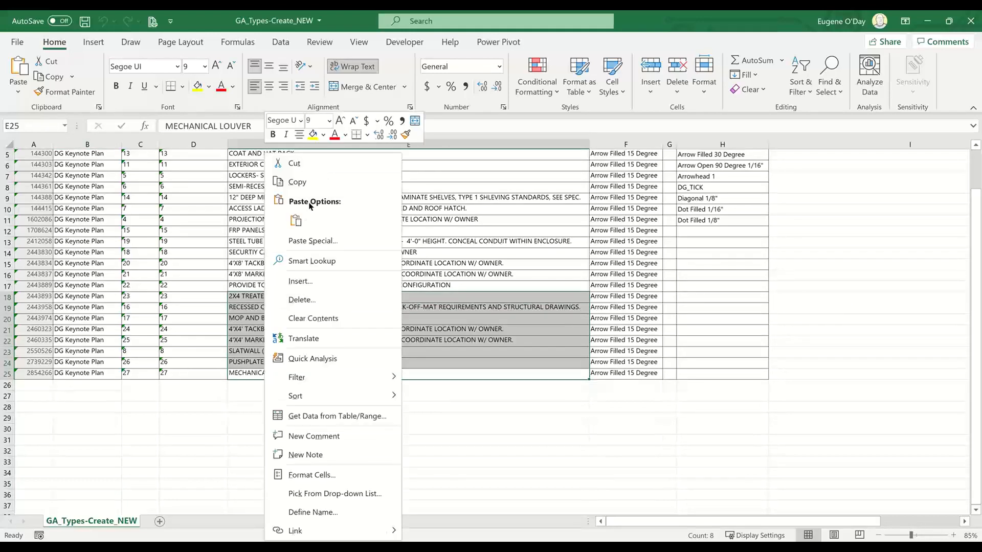
pyautogui.click(313, 187)
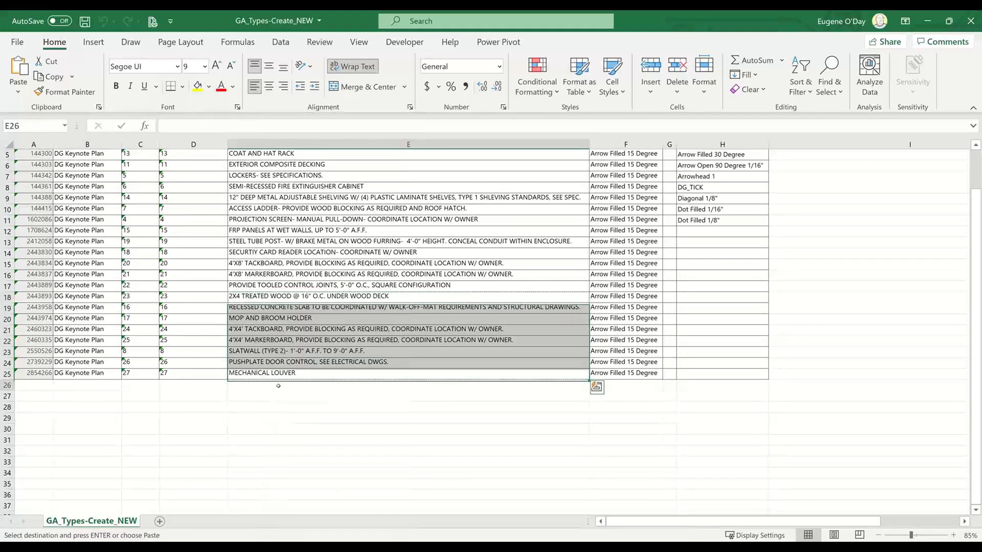
pyautogui.click(285, 385)
pyautogui.hotkey('ctrl', 'v')
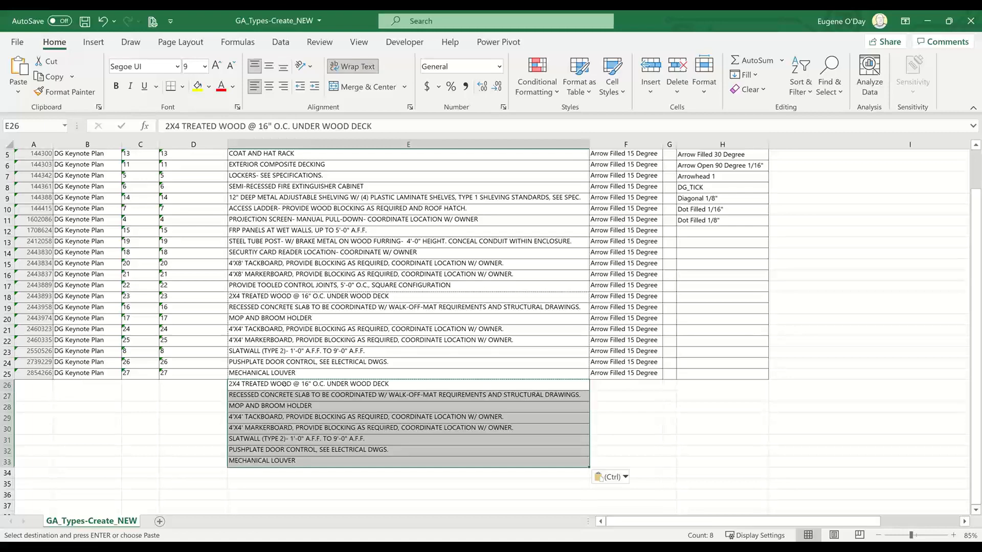
# Fill columns D, C and B from row 25 down to row 33, continuing both number series to 35 and repeating DG Keynote Plan
pyautogui.click(199, 373)
pyautogui.moveTo(228, 379); pyautogui.dragTo(227, 464)
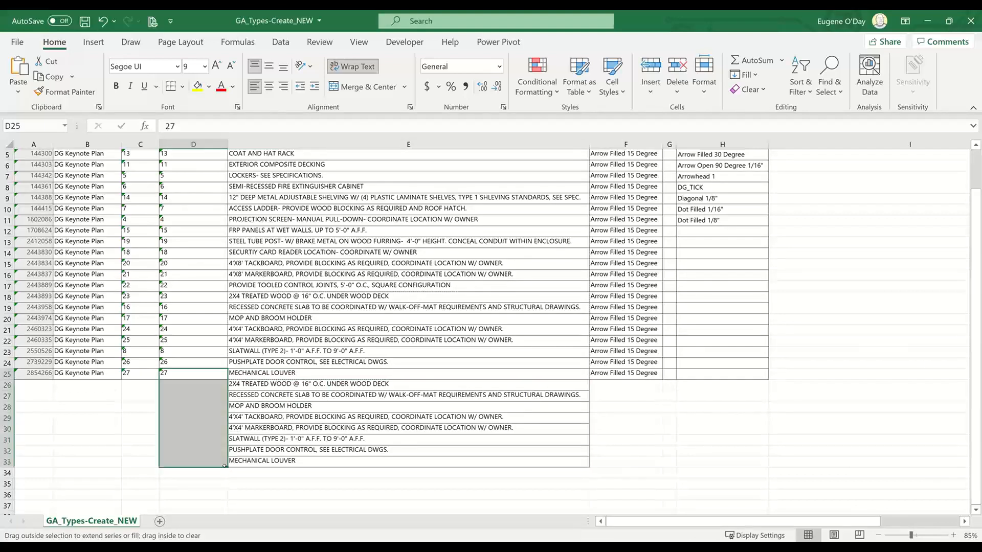
pyautogui.click(141, 376)
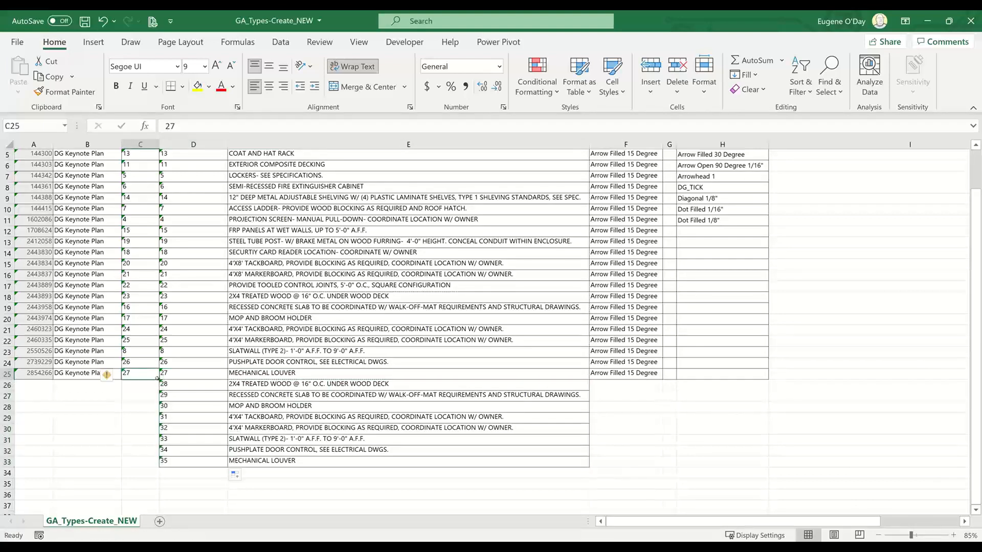
pyautogui.moveTo(159, 379); pyautogui.dragTo(149, 466)
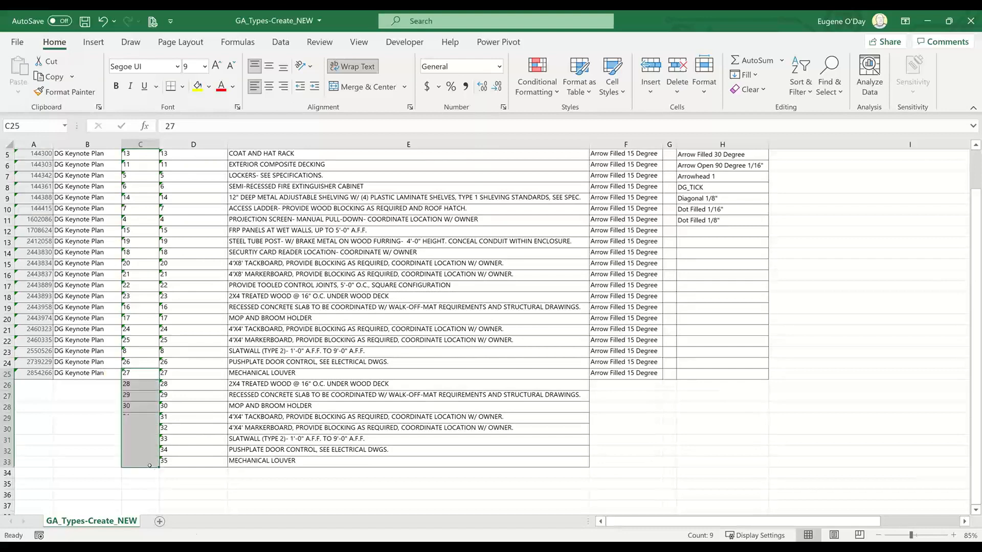
pyautogui.click(113, 377)
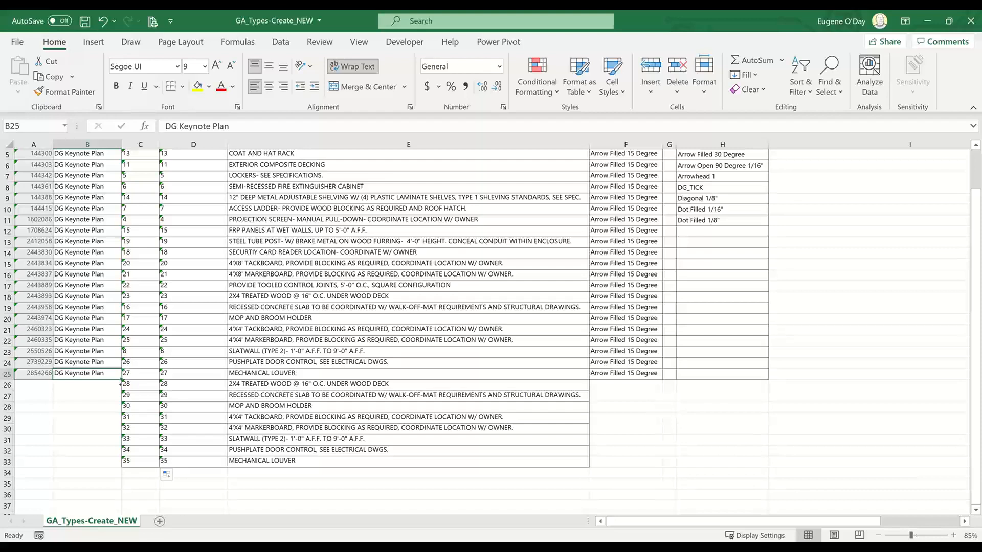
pyautogui.moveTo(121, 384); pyautogui.dragTo(106, 464)
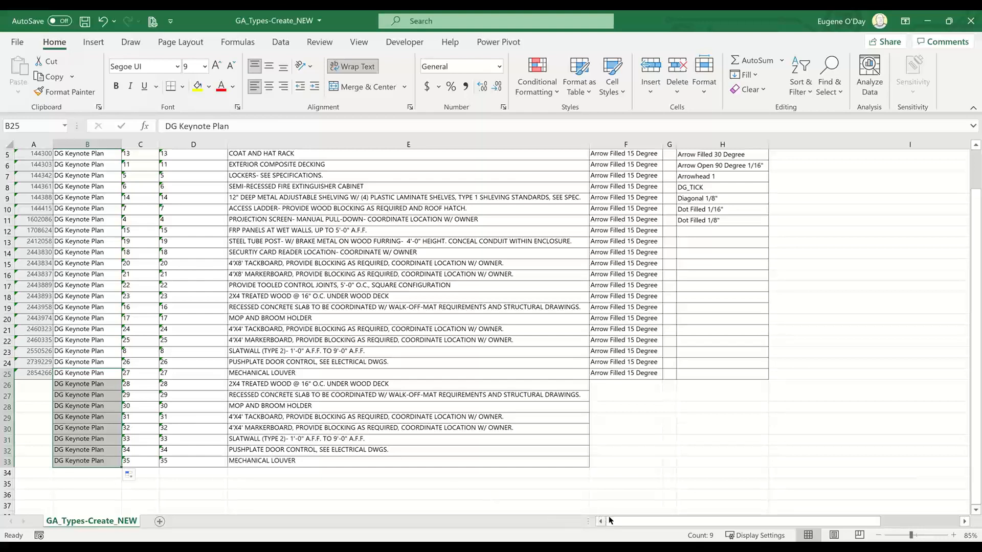
pyautogui.click(835, 350)
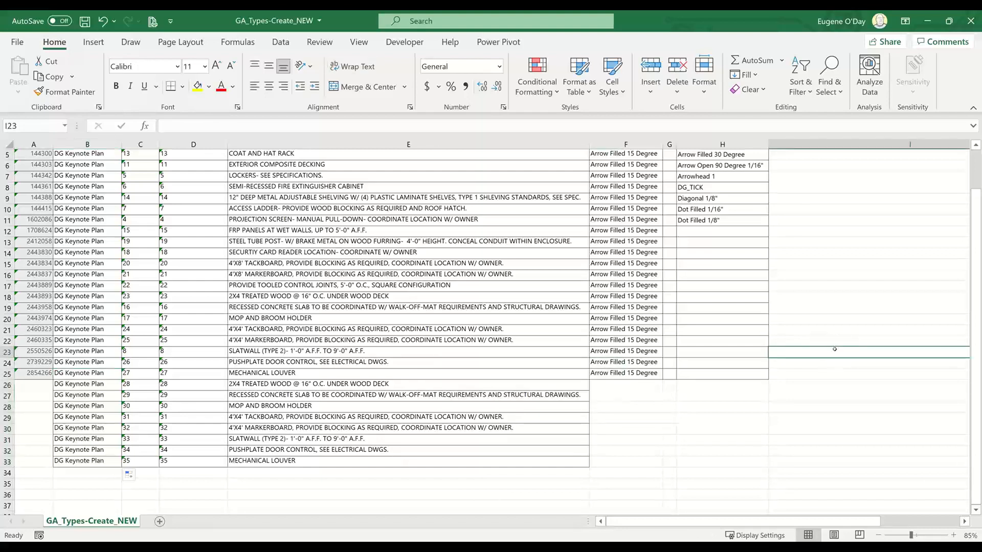
pyautogui.press('ctrl')
pyautogui.press('ctrl')
pyautogui.write('=')
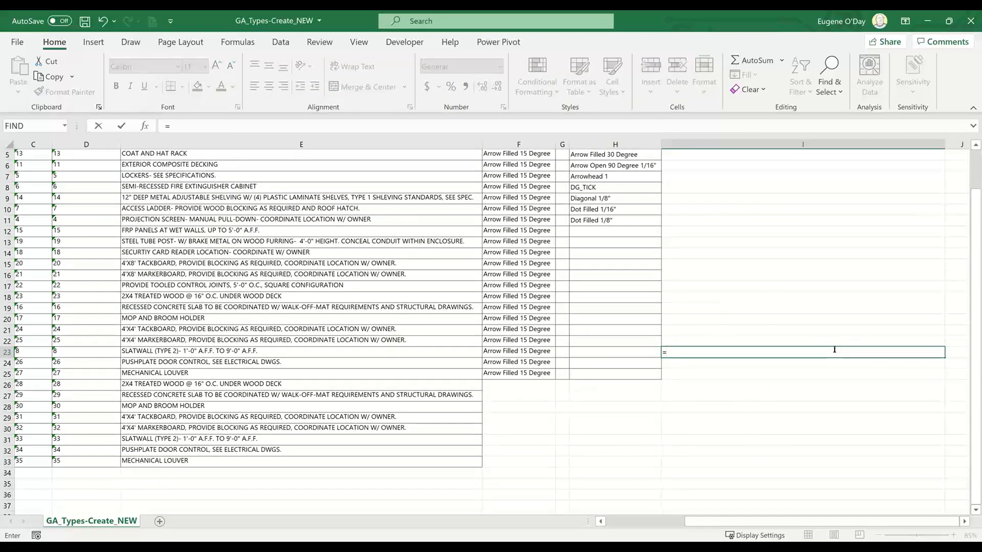
pyautogui.write('"DRAFT-')
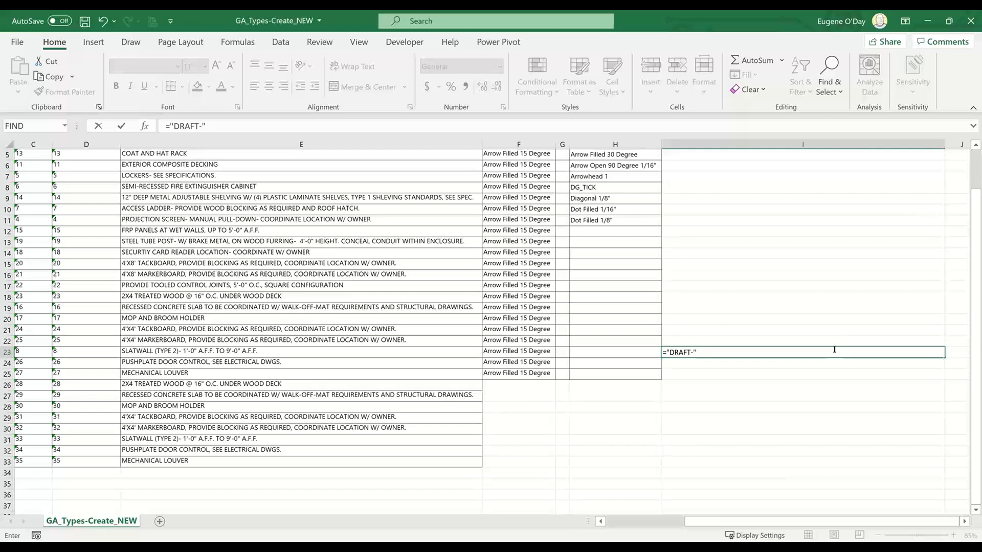
pyautogui.write('"&')
pyautogui.press('BackSpace')
pyautogui.press('BackSpace')
pyautogui.press('BackSpace')
pyautogui.press('BackSpace')
pyautogui.press('BackSpace')
pyautogui.press('BackSpace')
pyautogui.press('BackSpace')
pyautogui.press('BackSpace')
pyautogui.press('BackSpace')
pyautogui.press('BackSpace')
pyautogui.press('Escape')
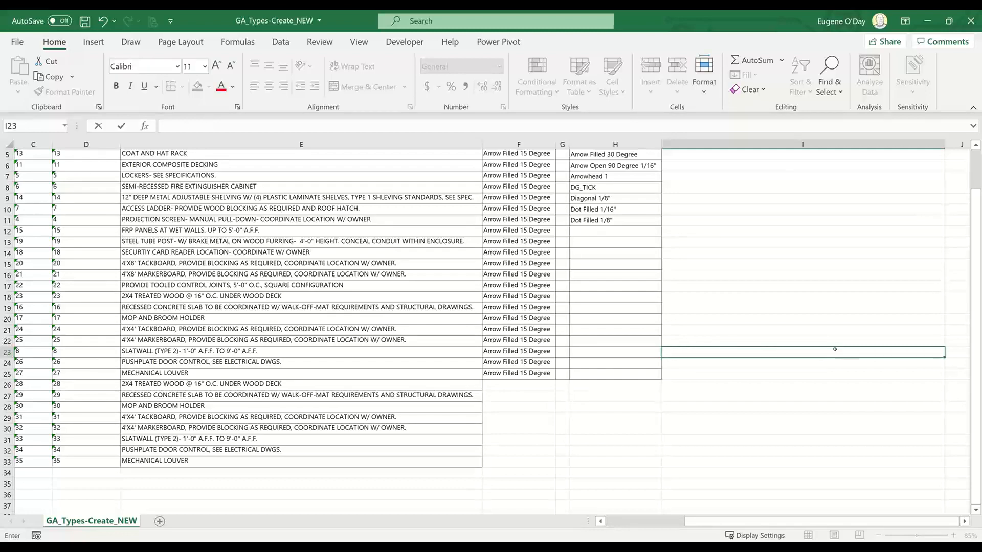
# Enter the formula ="DRAFT-"&E26 in cell I27
pyautogui.scroll(2, 834, 350)
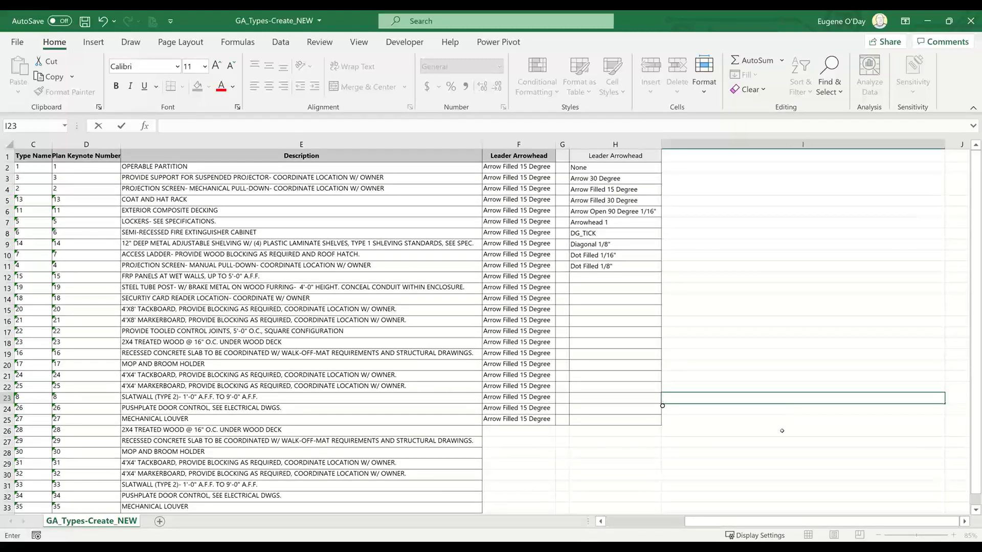
pyautogui.scroll(-1, 783, 431)
pyautogui.scroll(1, 782, 431)
pyautogui.click(740, 441)
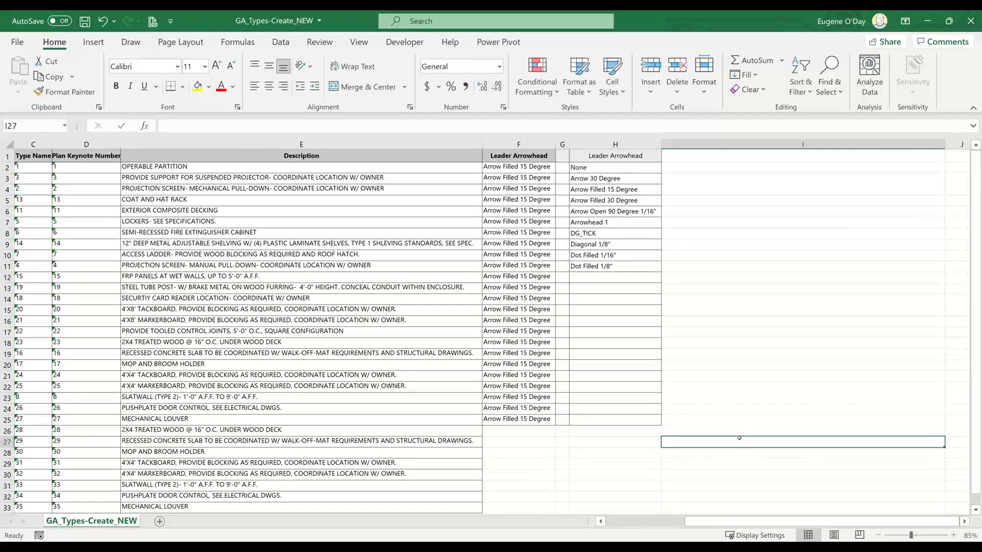
pyautogui.write('=')
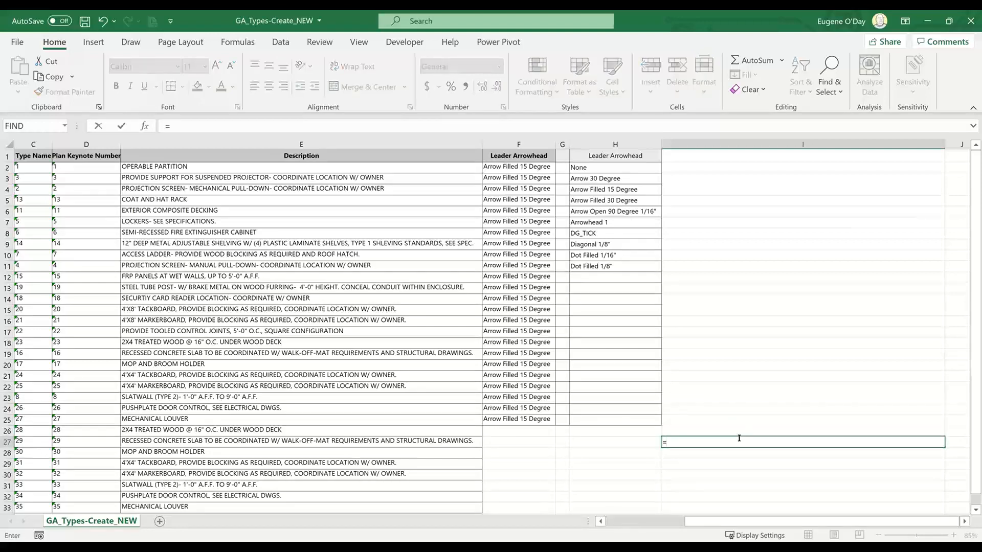
pyautogui.write('"DRAFT-"&')
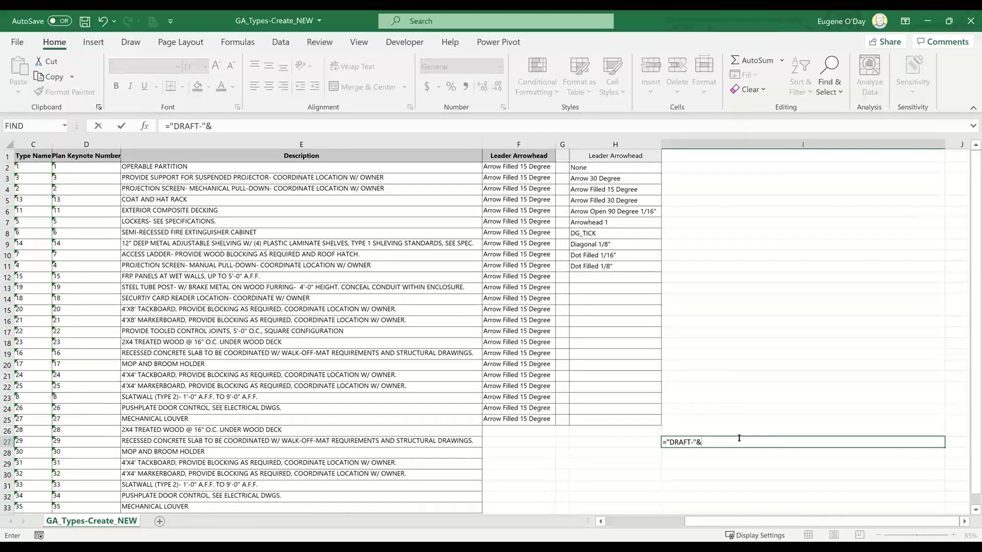
pyautogui.write('e26')
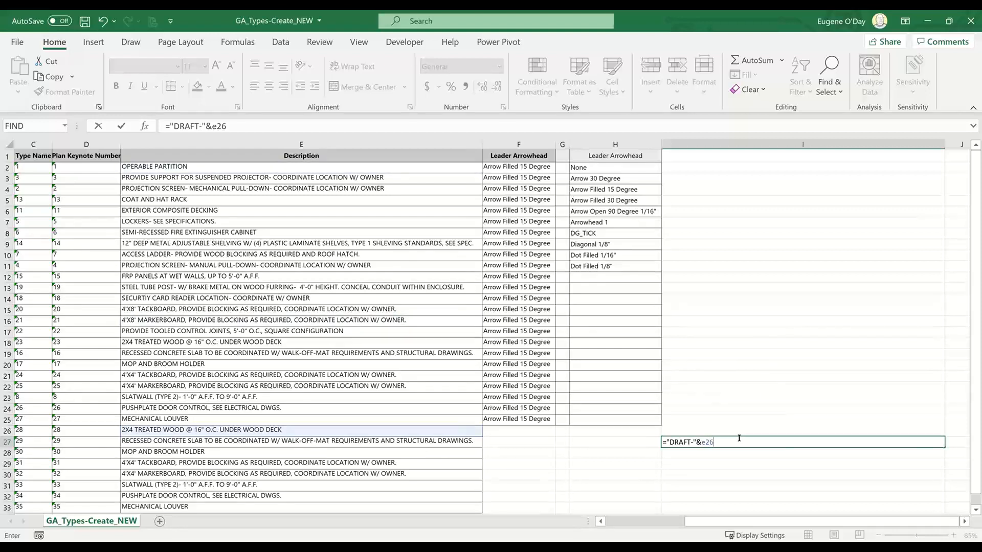
pyautogui.press('Return')
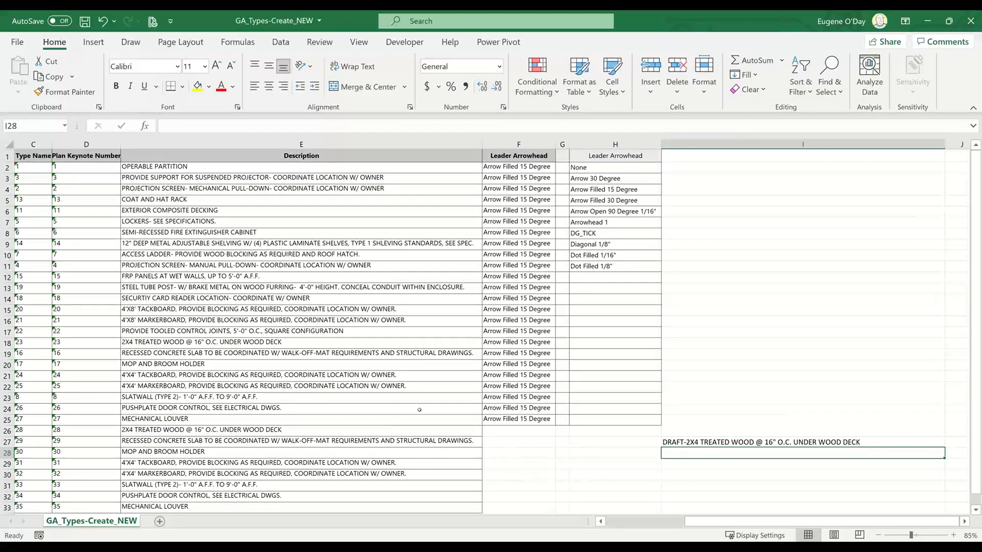
# Change the reference in cell I27's formula to E28, making it ="DRAFT-"&E28
pyautogui.click(440, 433)
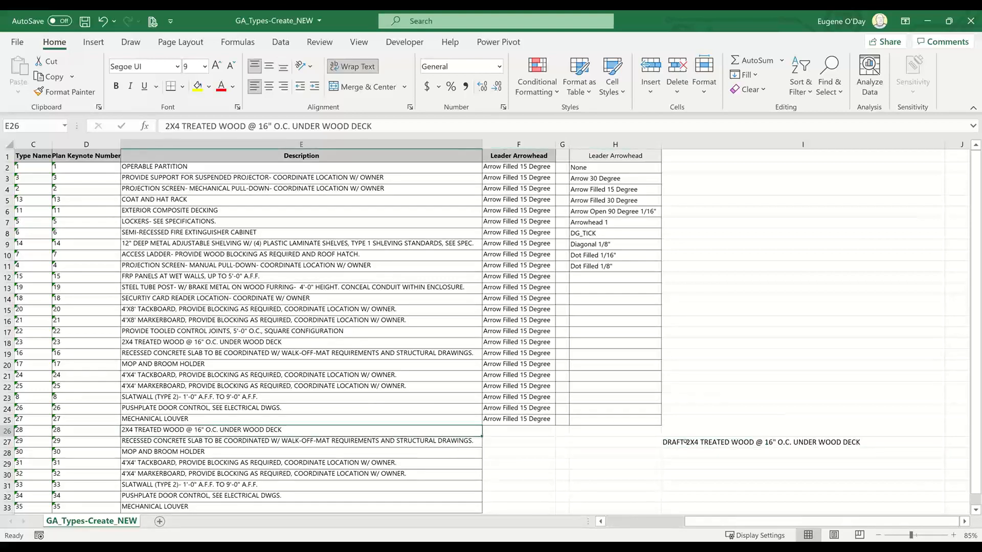
pyautogui.click(685, 443)
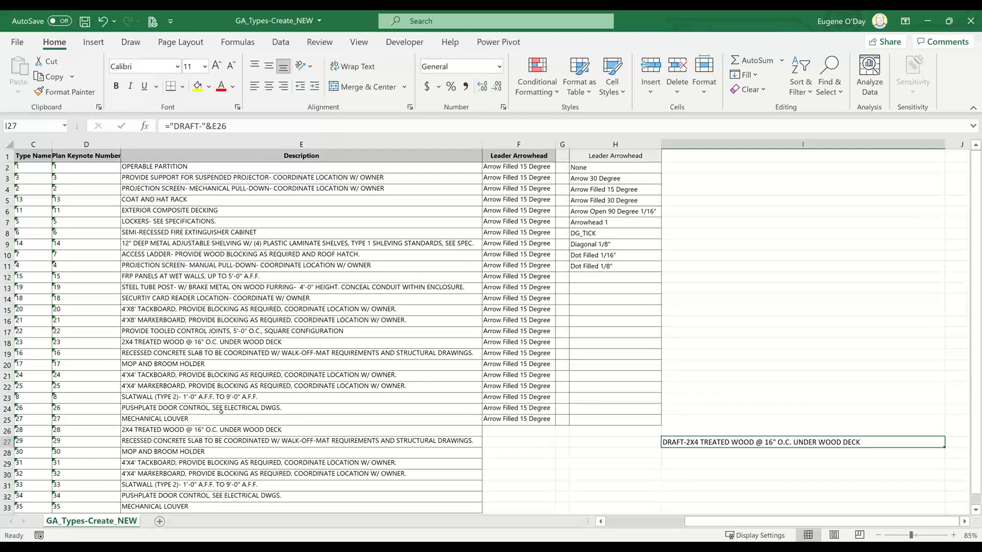
pyautogui.click(226, 125)
pyautogui.press('BackSpace')
pyautogui.write('8')
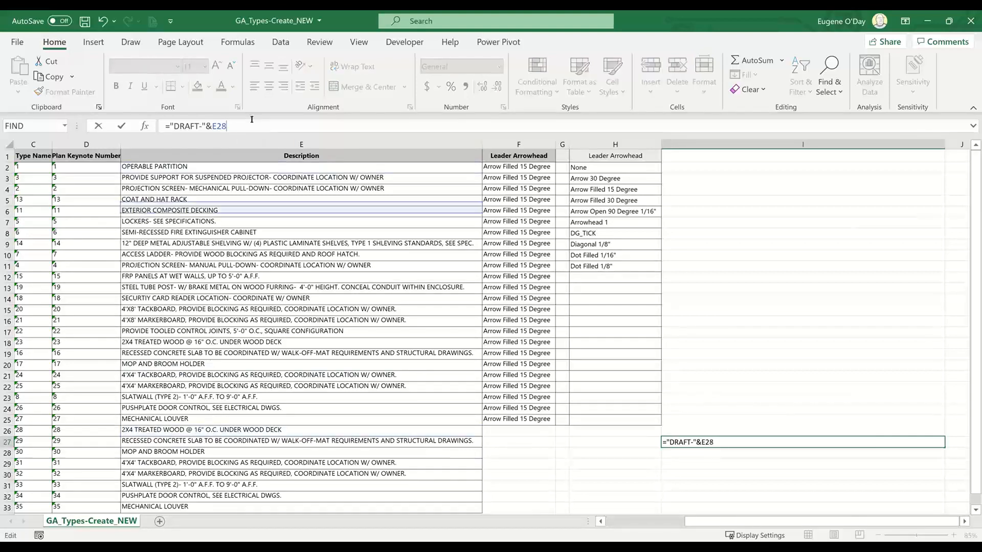
pyautogui.press('Return')
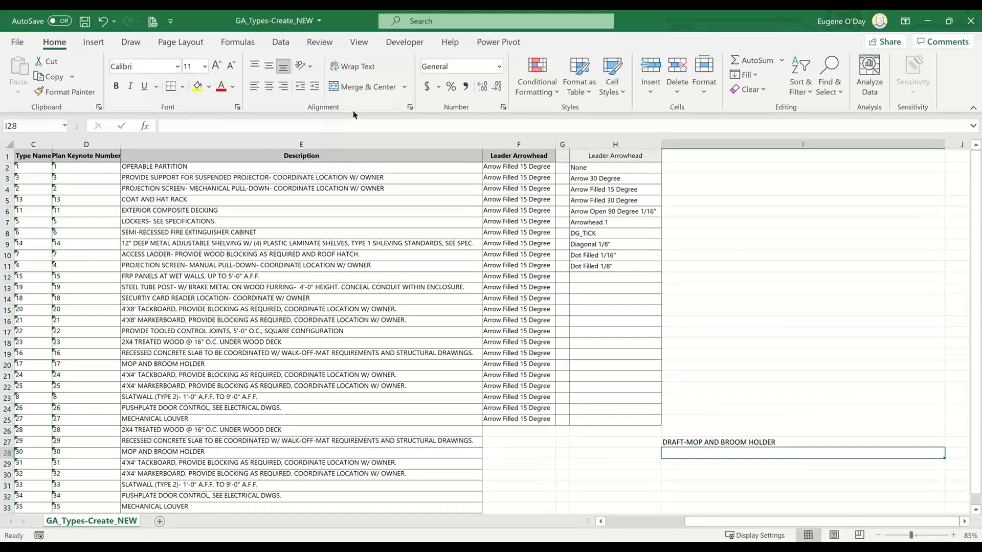
# Fill the DRAFT- formula from I27 down to I35
pyautogui.scroll(-4, 567, 312)
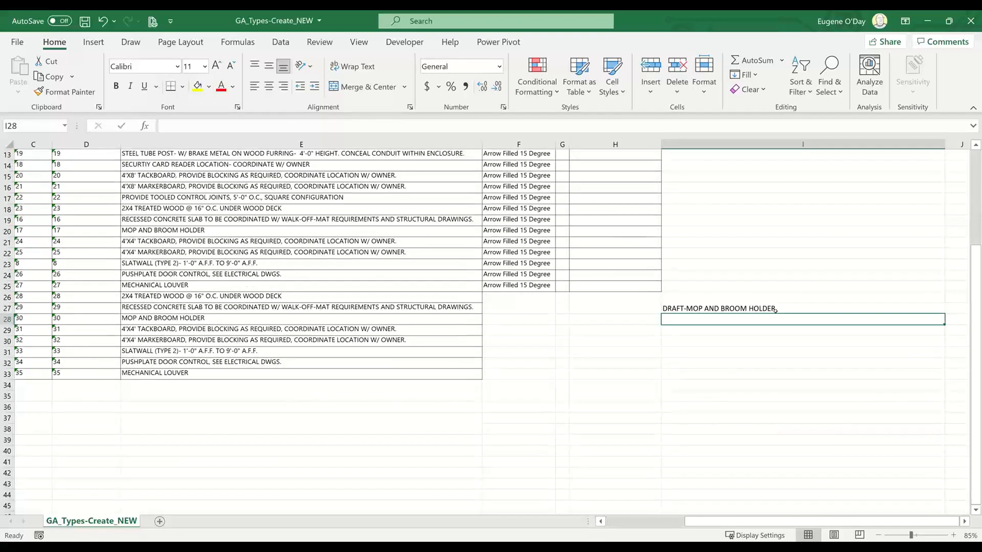
pyautogui.press('Up')
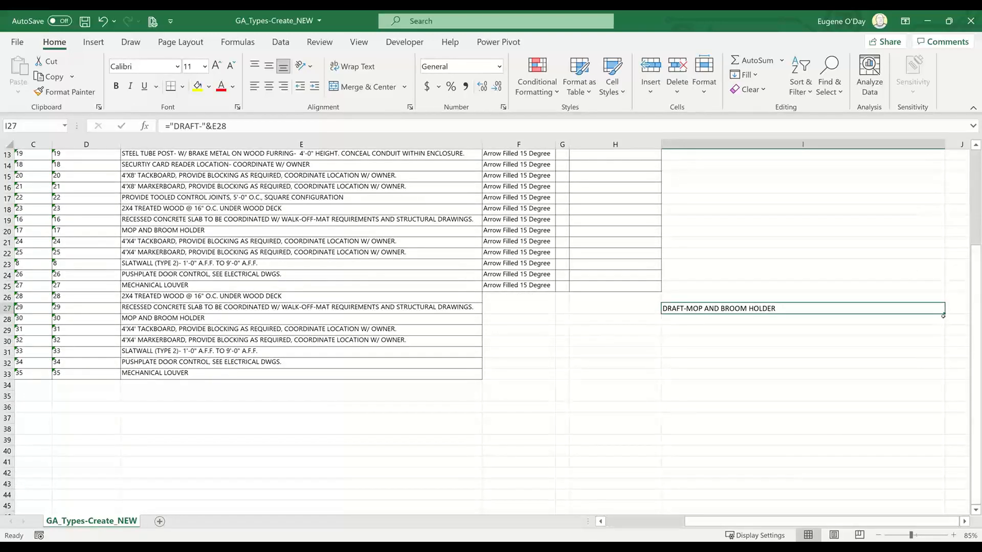
pyautogui.moveTo(944, 314); pyautogui.dragTo(940, 397)
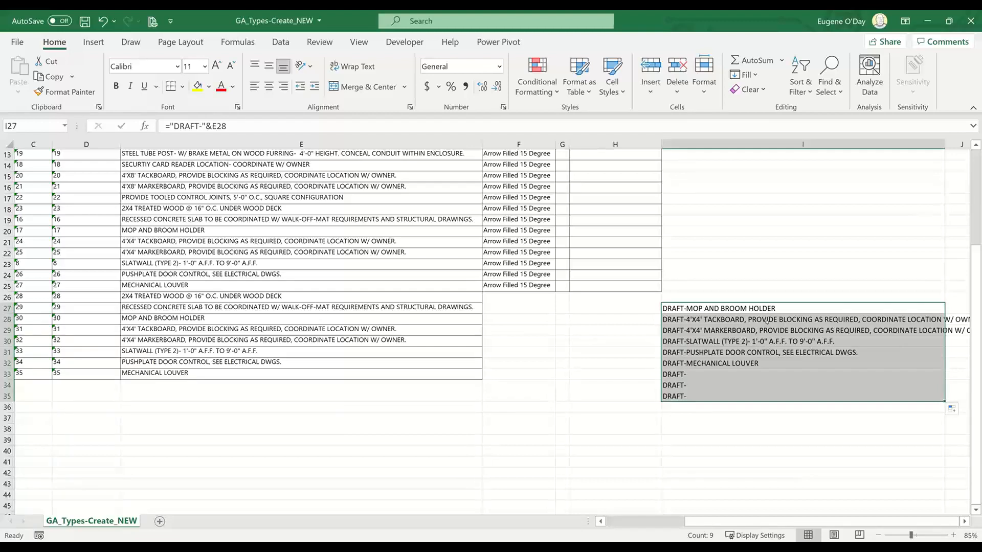
# Copy the prefixed description formulas in I27:I32
pyautogui.click(770, 309)
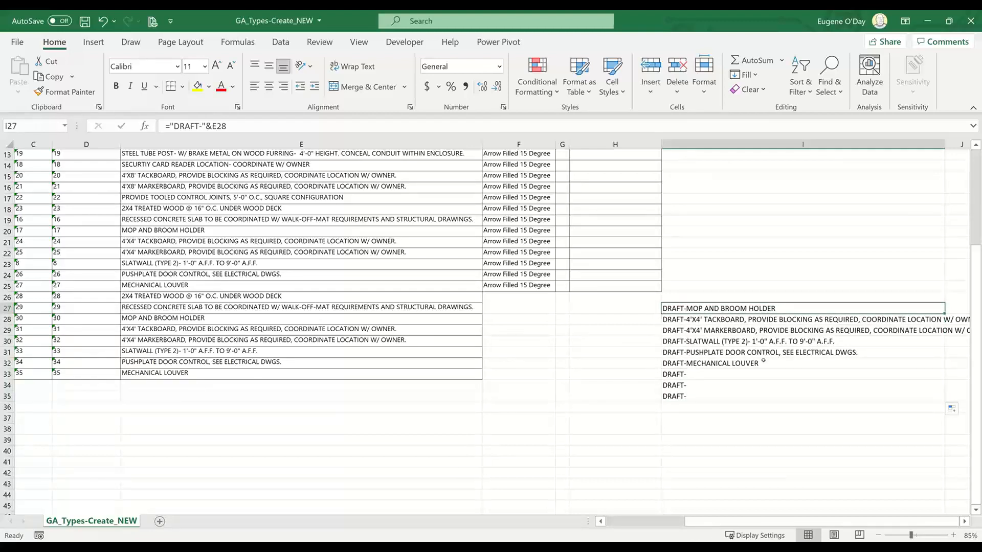
pyautogui.rightClick(764, 362)
pyautogui.click(741, 309)
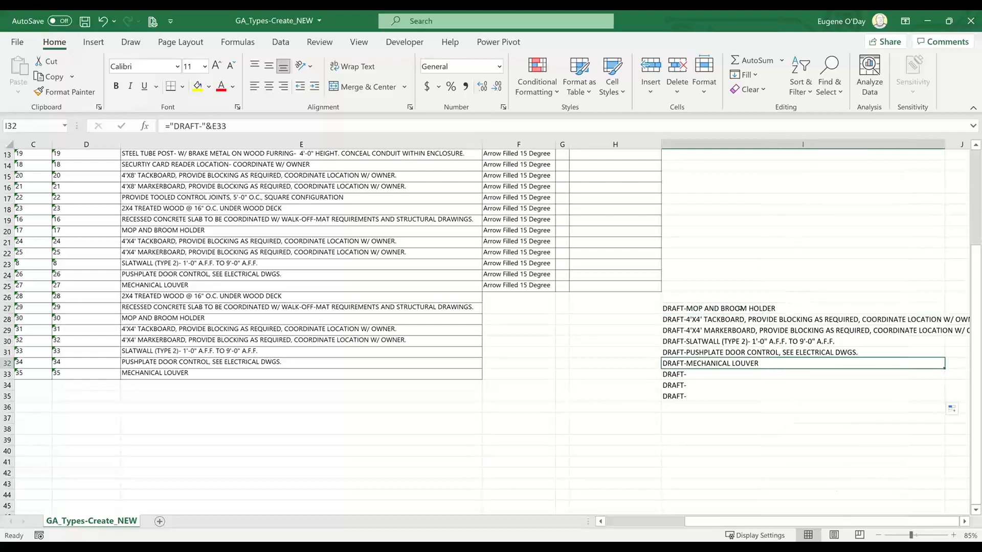
pyautogui.doubleClick(740, 308)
pyautogui.click(780, 265)
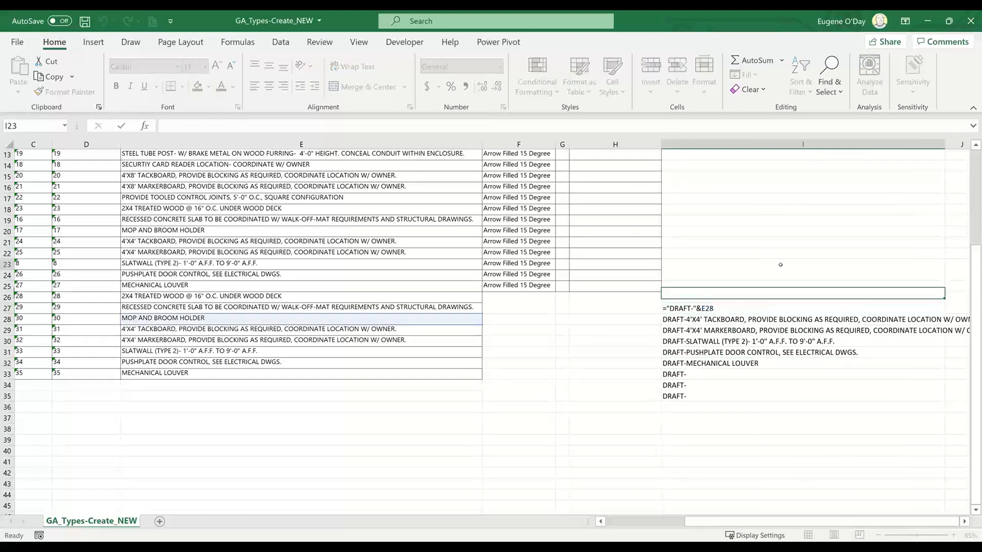
pyautogui.moveTo(752, 308); pyautogui.dragTo(752, 363)
pyautogui.click(58, 76)
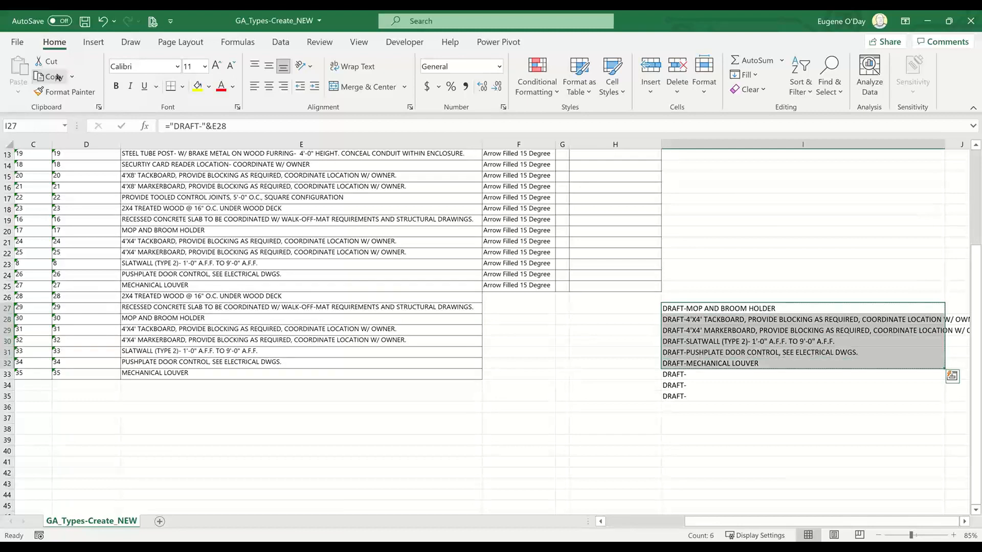
# Try to paste the copied formulas over the descriptions starting at E26, and undo the paste
pyautogui.click(416, 295)
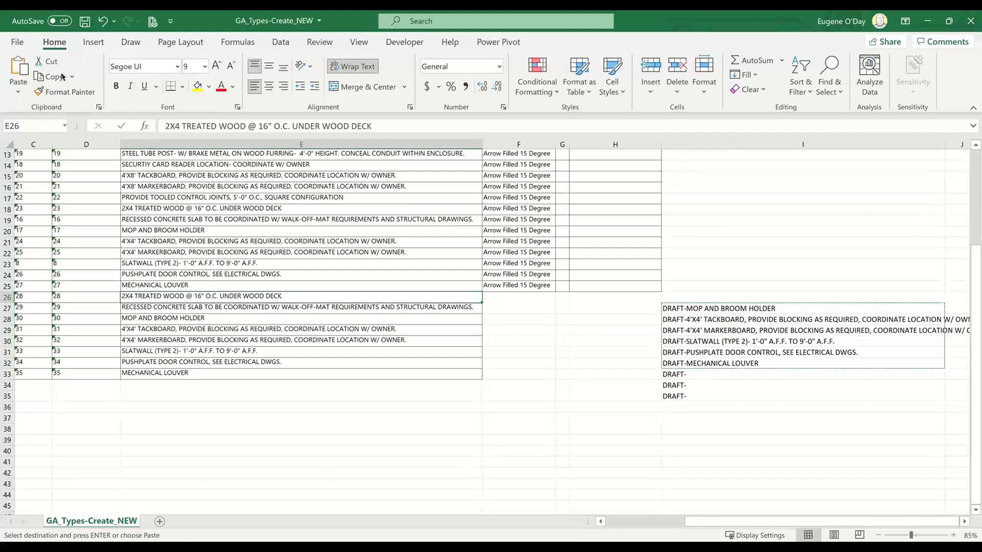
pyautogui.click(19, 69)
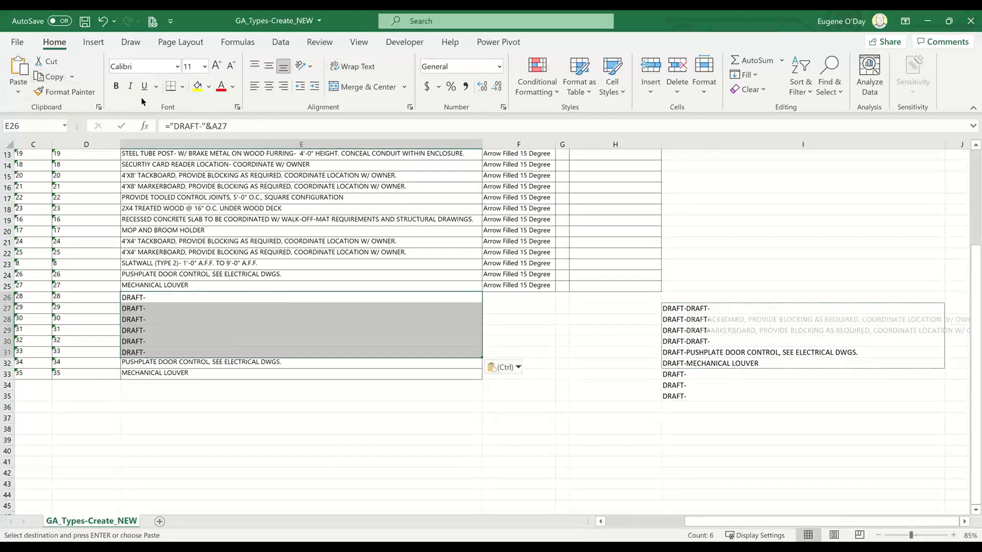
pyautogui.click(562, 386)
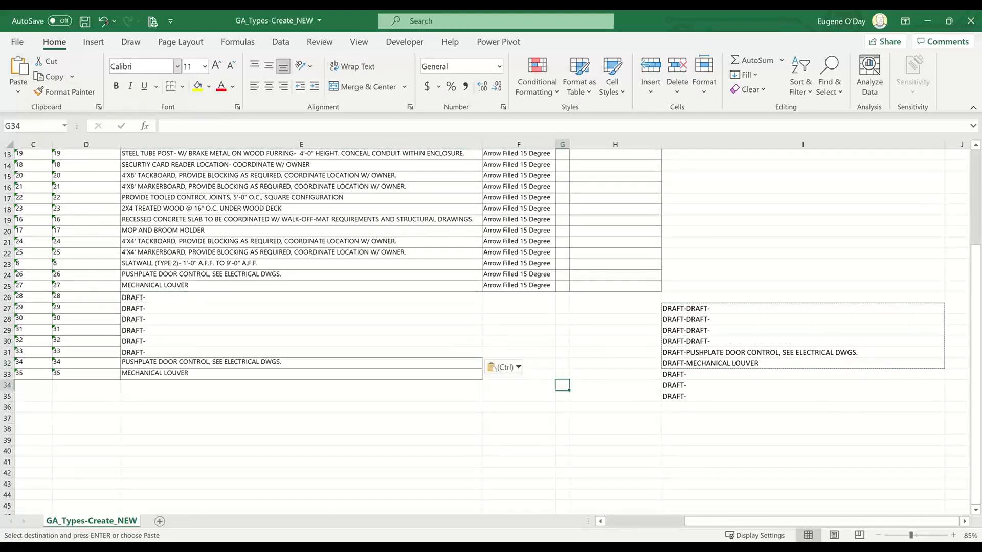
pyautogui.click(103, 21)
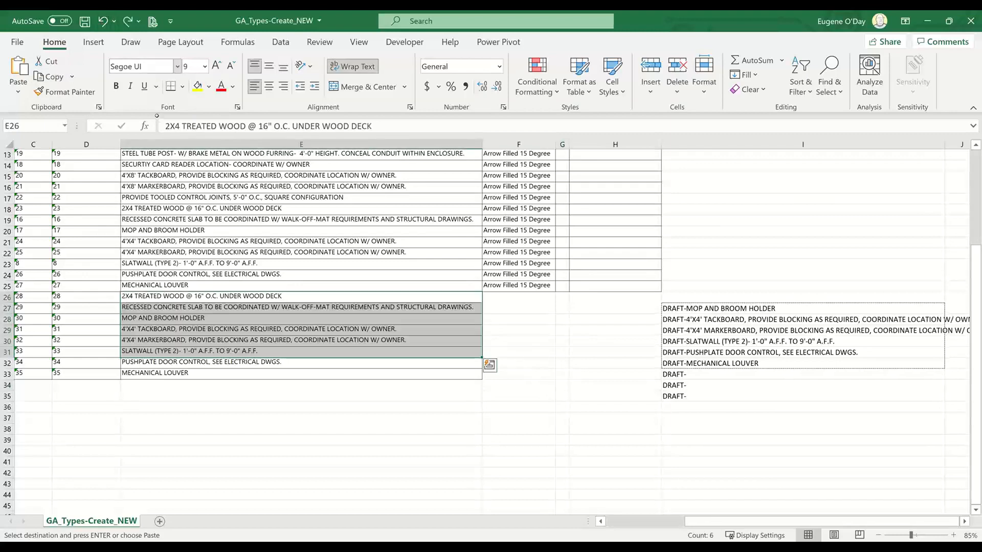
# Paste the copied DRAFT- formulas into the Description column starting at E24
pyautogui.click(164, 279)
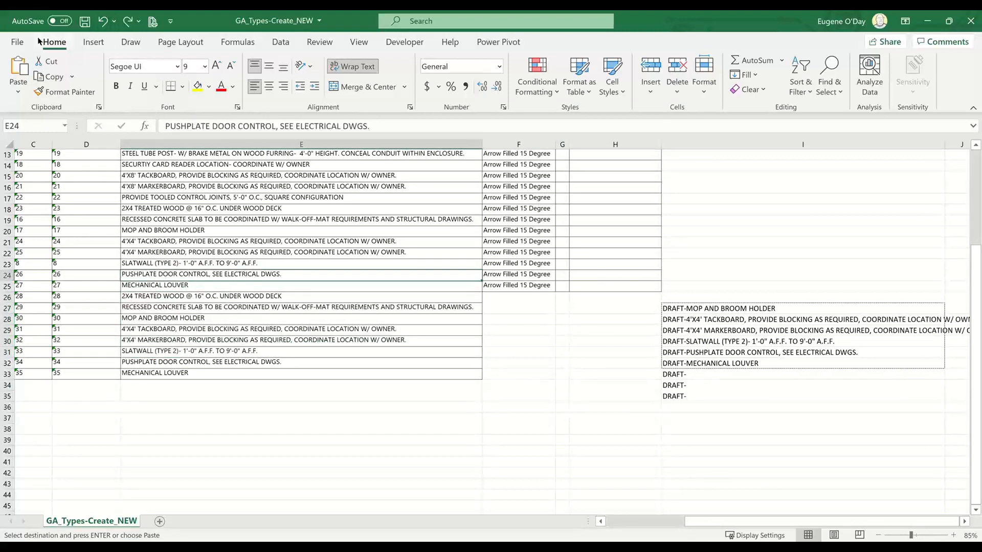
pyautogui.click(18, 66)
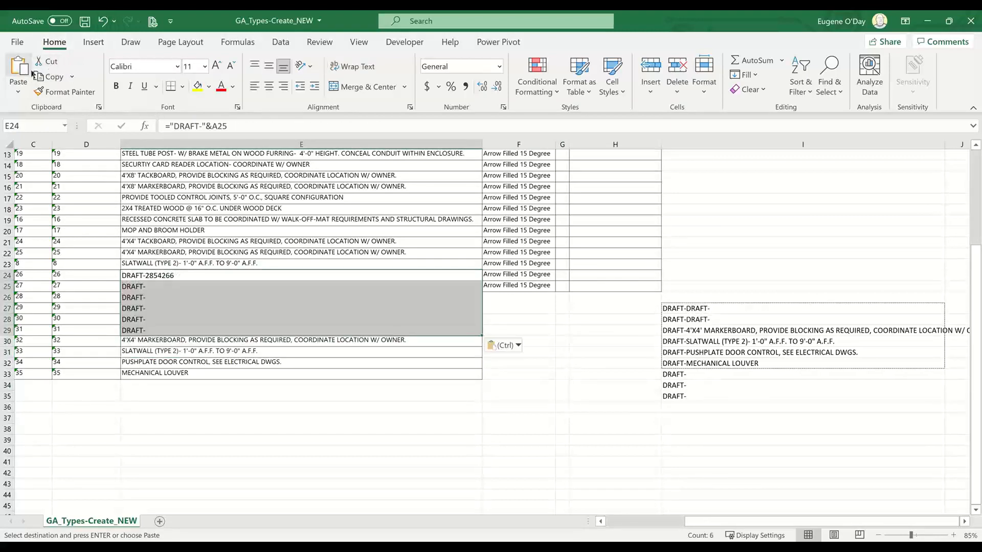
pyautogui.click(741, 385)
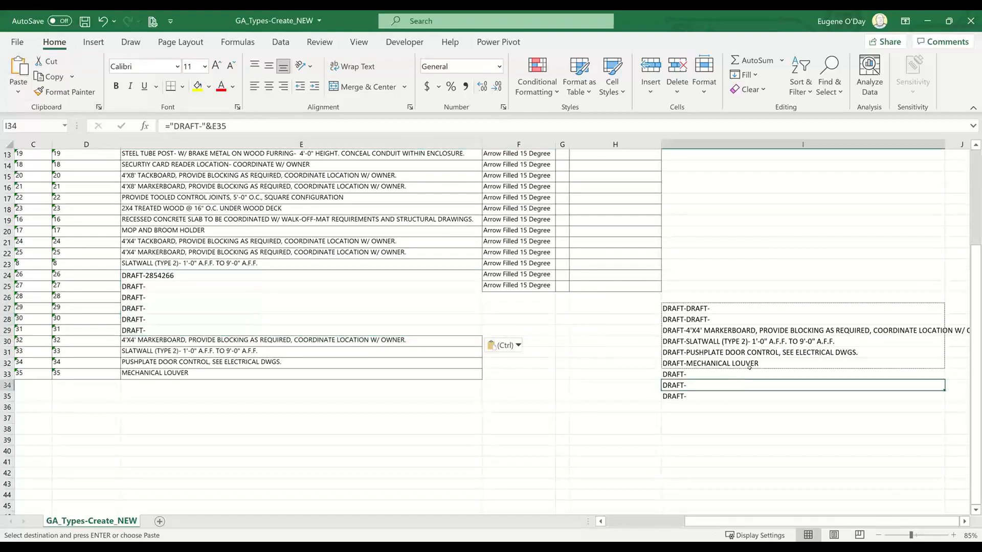
pyautogui.click(750, 364)
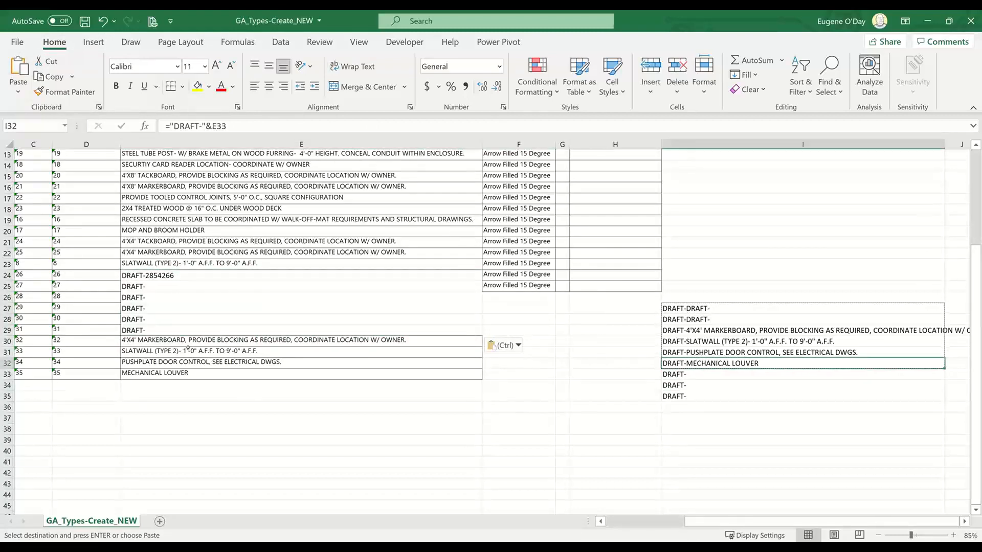
pyautogui.press('ctrl')
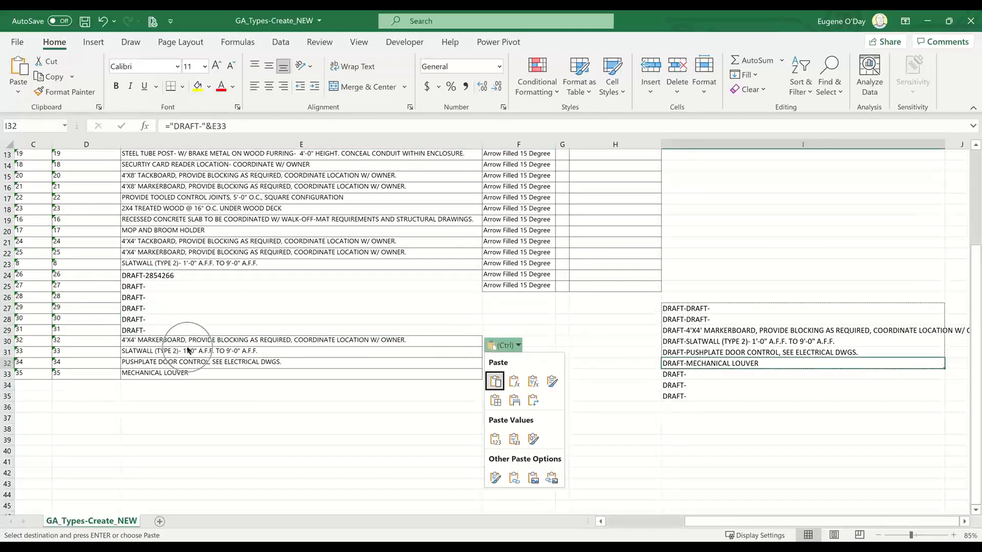
pyautogui.click(521, 293)
pyautogui.click(521, 296)
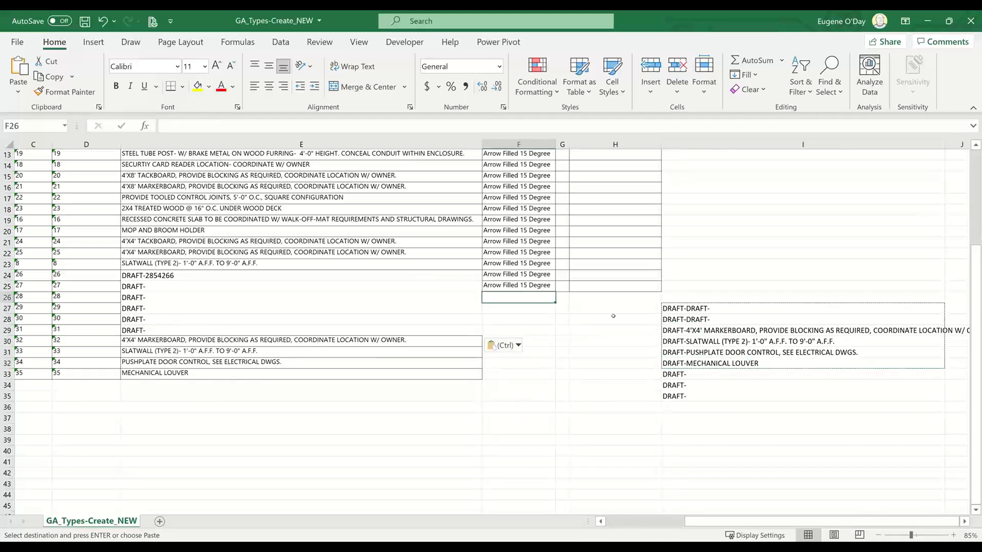
# Copy the Dot Filled 1/16" option from H10 into the Leader Arrowhead cell F26
pyautogui.scroll(4, 614, 316)
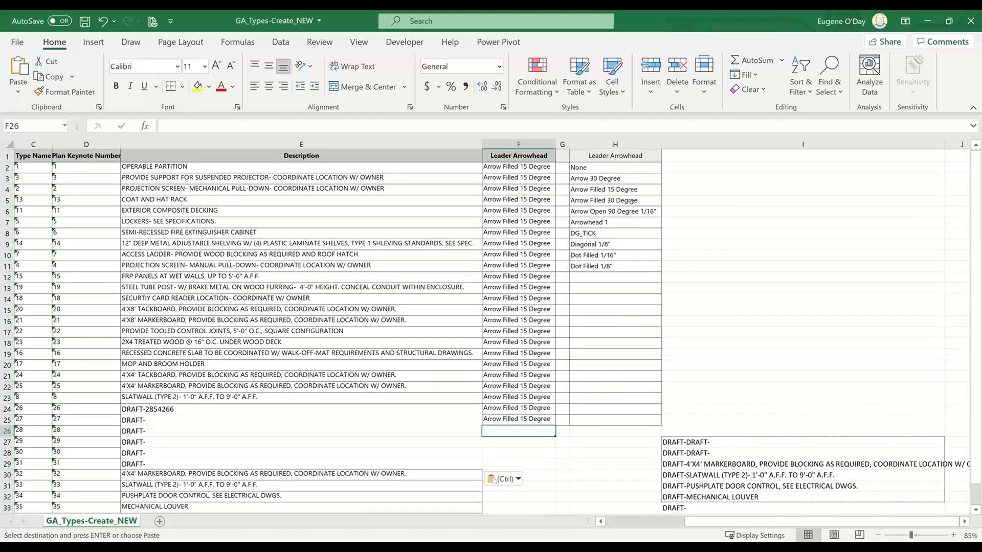
pyautogui.click(634, 201)
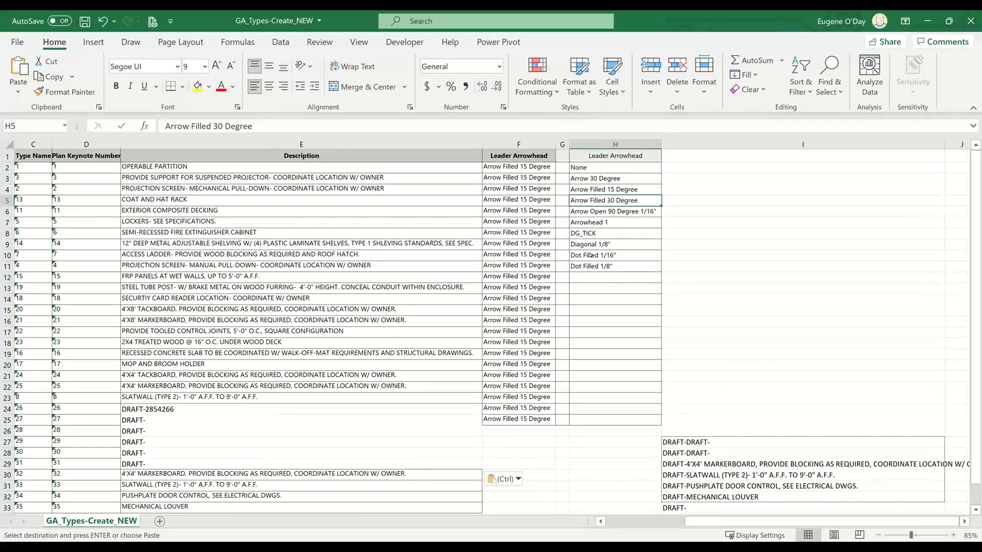
pyautogui.click(591, 254)
pyautogui.rightClick(591, 254)
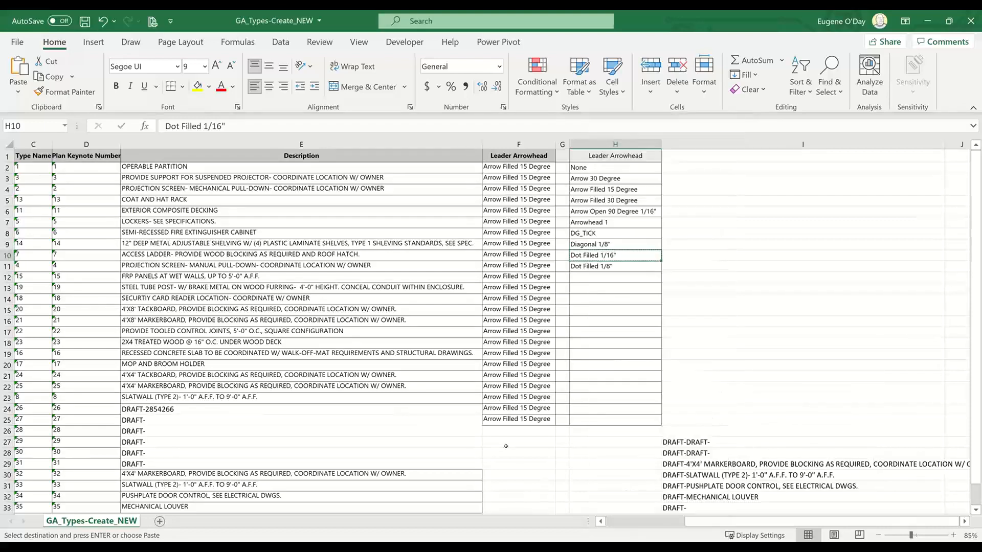
pyautogui.click(623, 182)
pyautogui.click(511, 435)
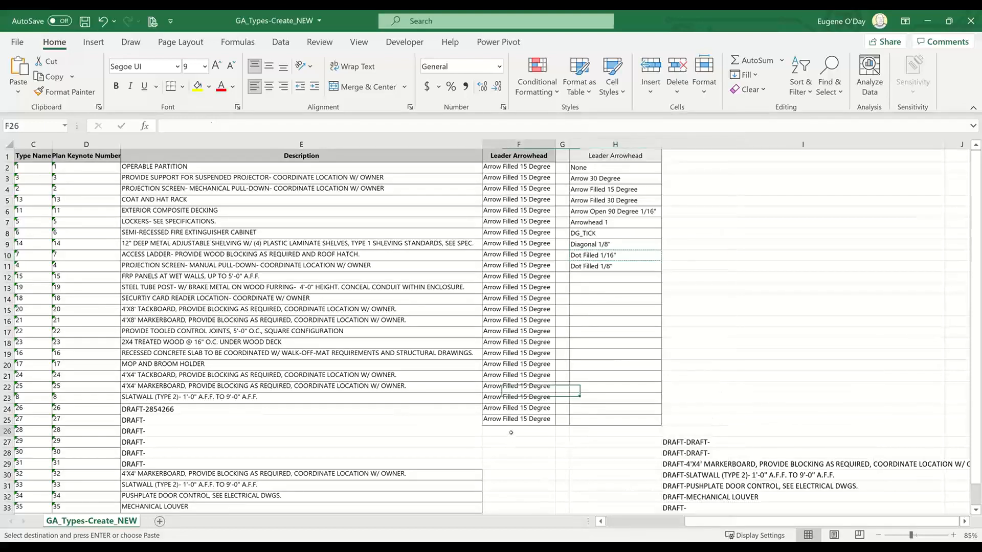
pyautogui.write('Dot Filled 1/16"')
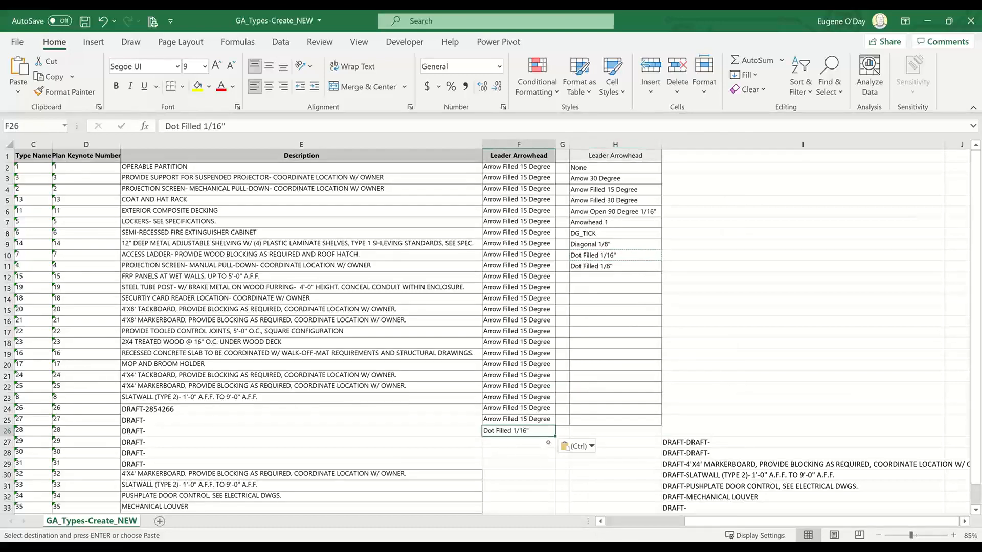
# Fill the Dot Filled 1/16" leader arrowhead from F26 down to F33
pyautogui.scroll(-2, 554, 438)
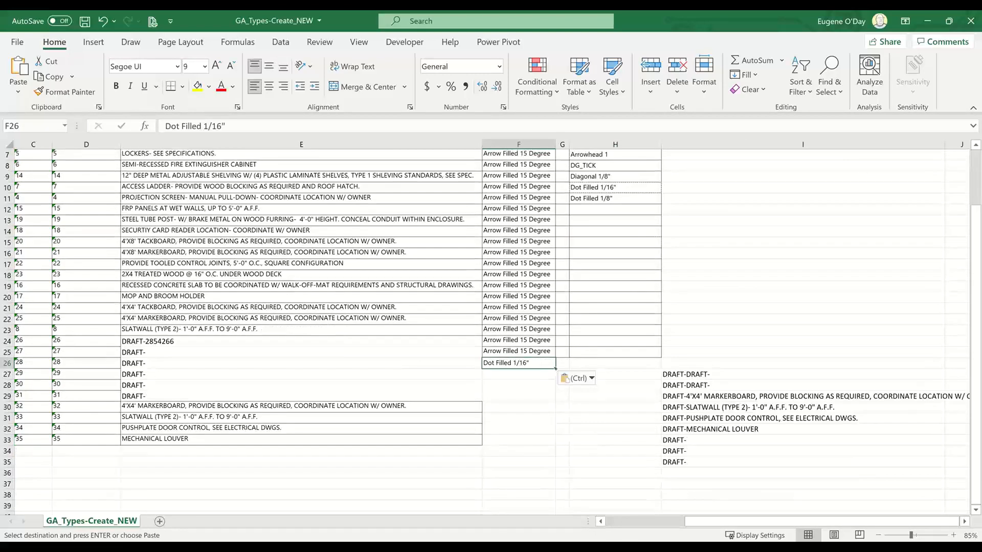
pyautogui.moveTo(555, 368); pyautogui.dragTo(568, 447)
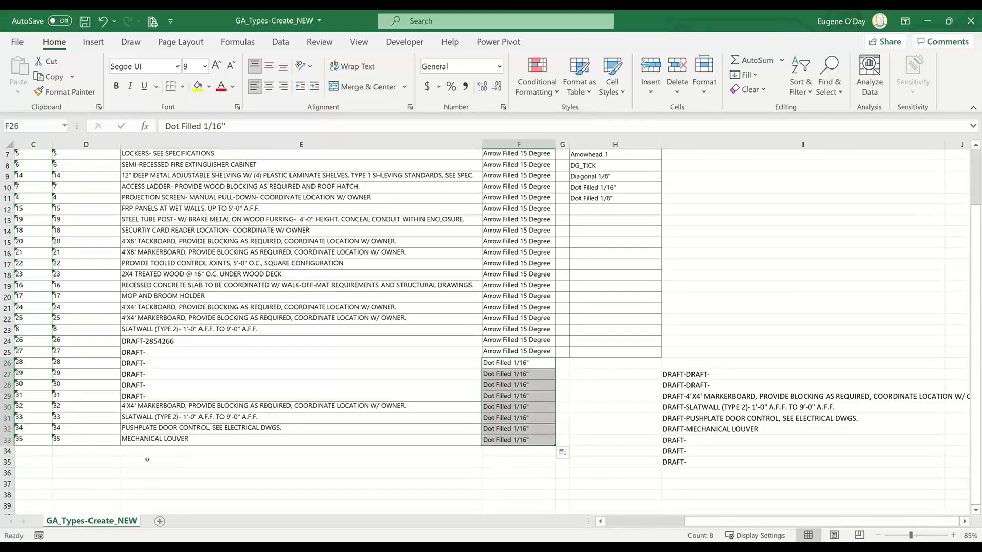
pyautogui.moveTo(686, 530); pyautogui.dragTo(604, 530)
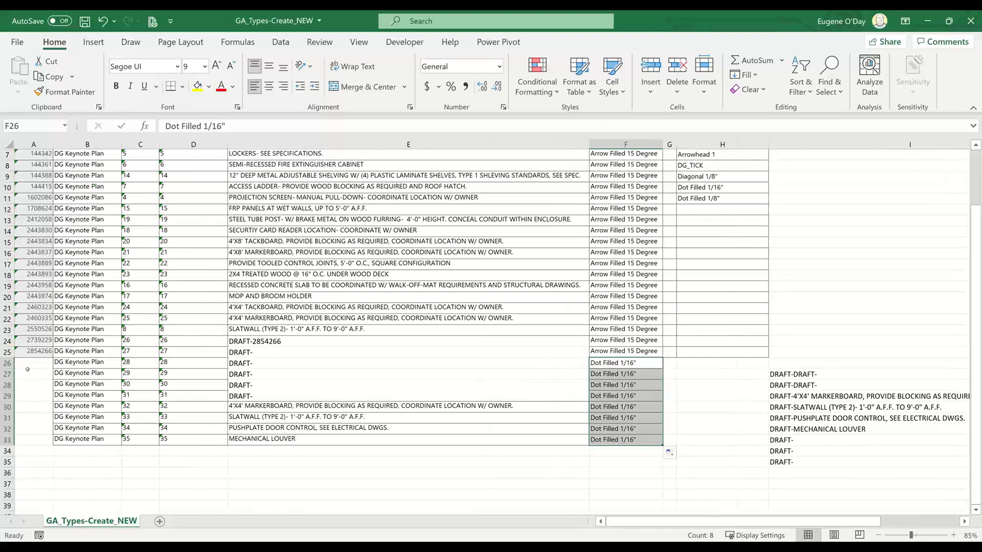
# Enter NEW in Id cell A26, fill it down to A33, save the workbook, and switch back to Revit
pyautogui.click(29, 367)
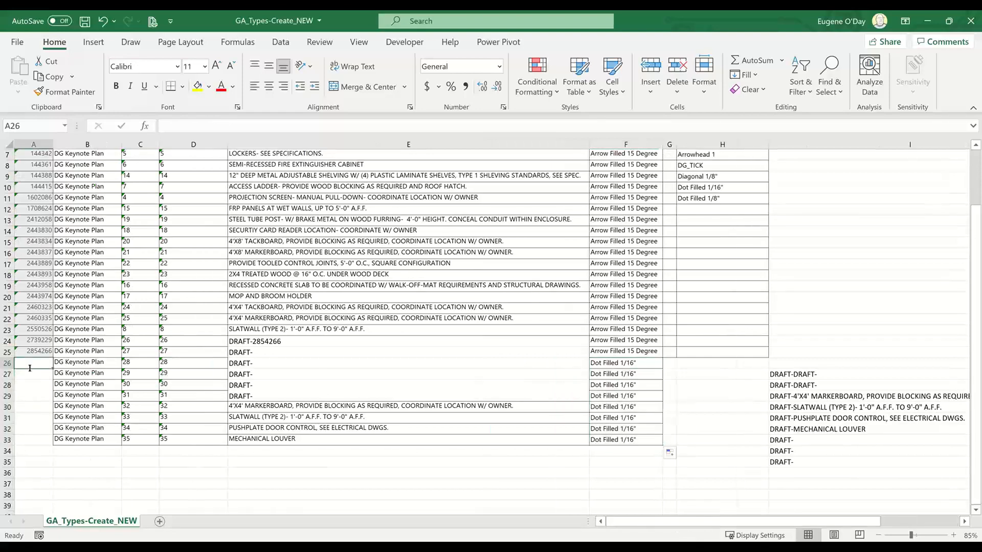
pyautogui.write('NEW')
pyautogui.press('Return')
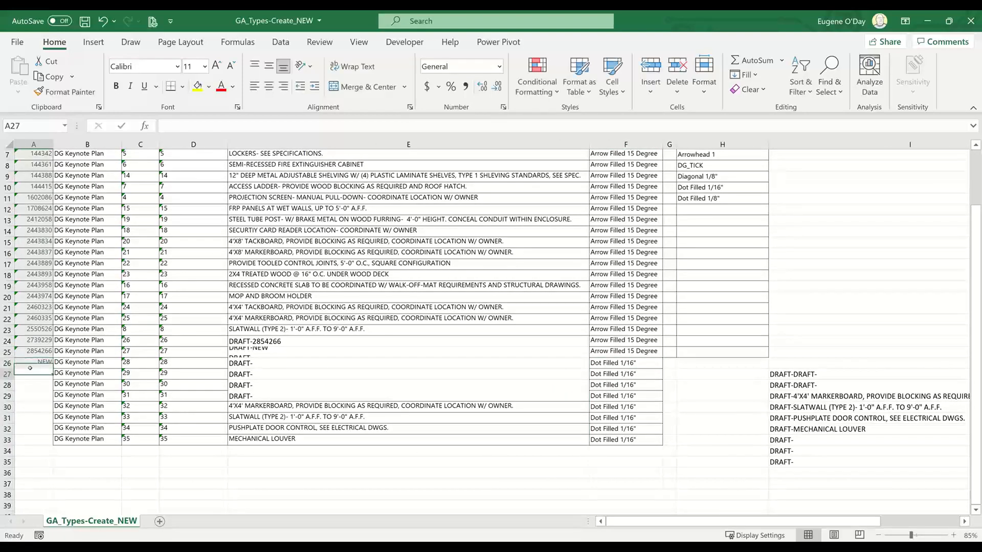
pyautogui.click(29, 368)
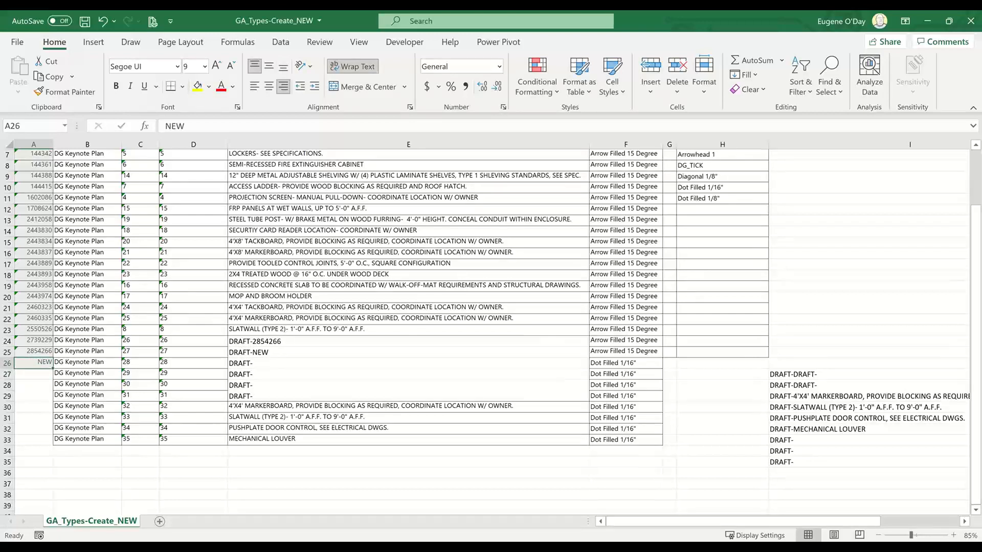
pyautogui.moveTo(52, 367); pyautogui.dragTo(52, 446)
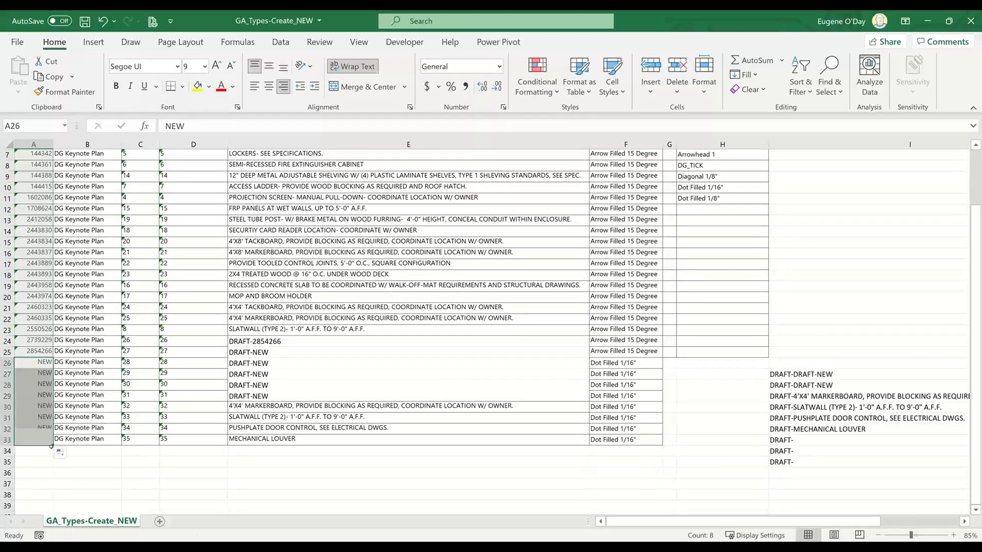
pyautogui.click(121, 474)
pyautogui.click(84, 21)
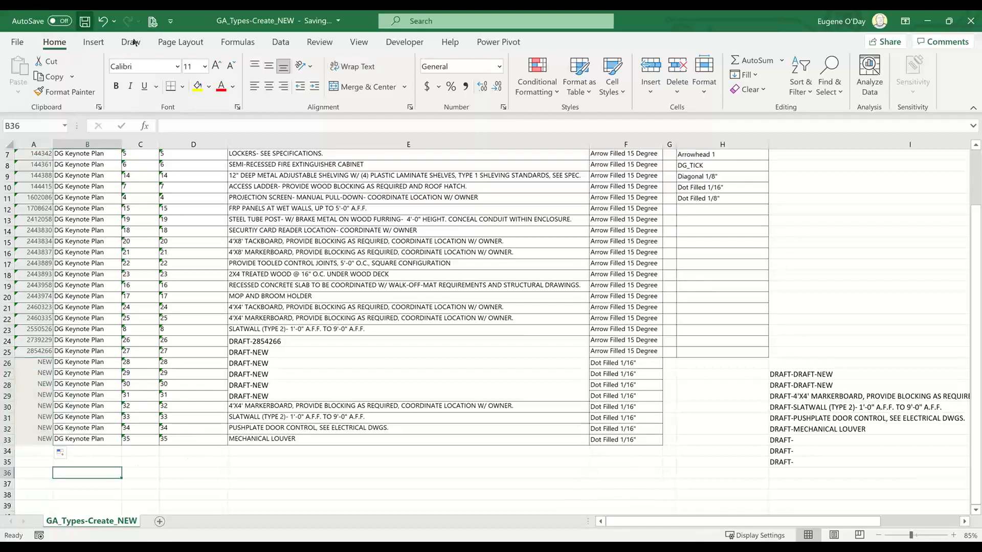
pyautogui.click(927, 21)
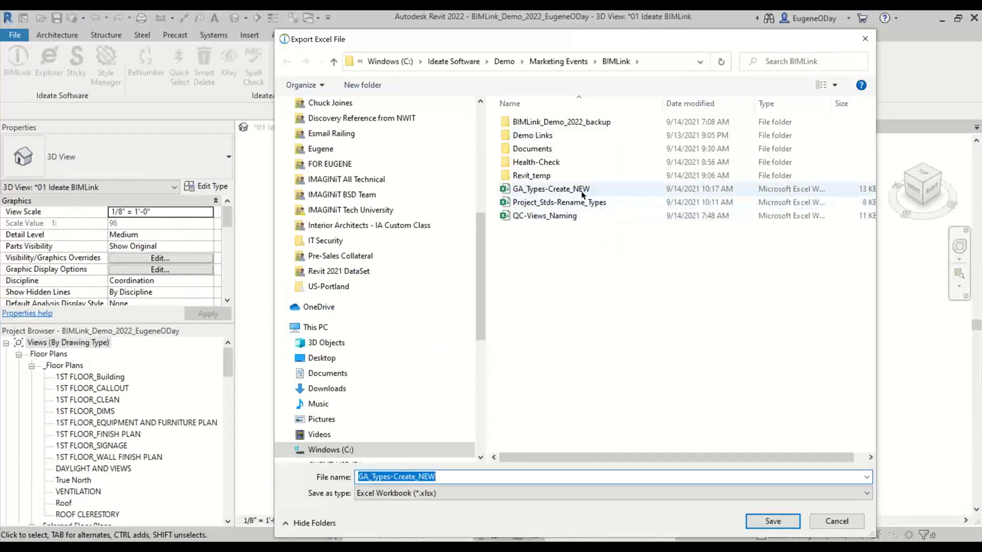
# Try to export the GA_Types-Create_NEW link over its existing Excel workbook
pyautogui.click(579, 189)
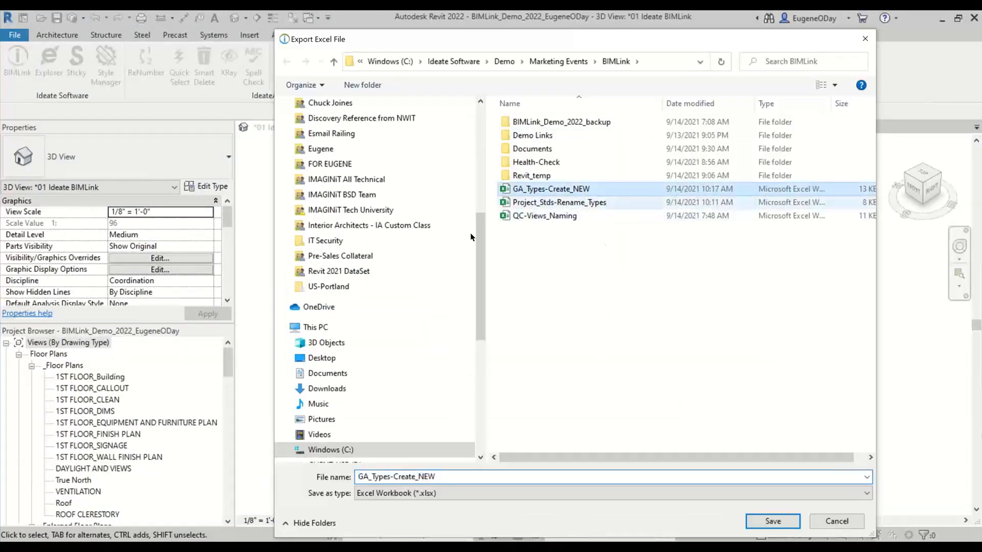
pyautogui.click(772, 522)
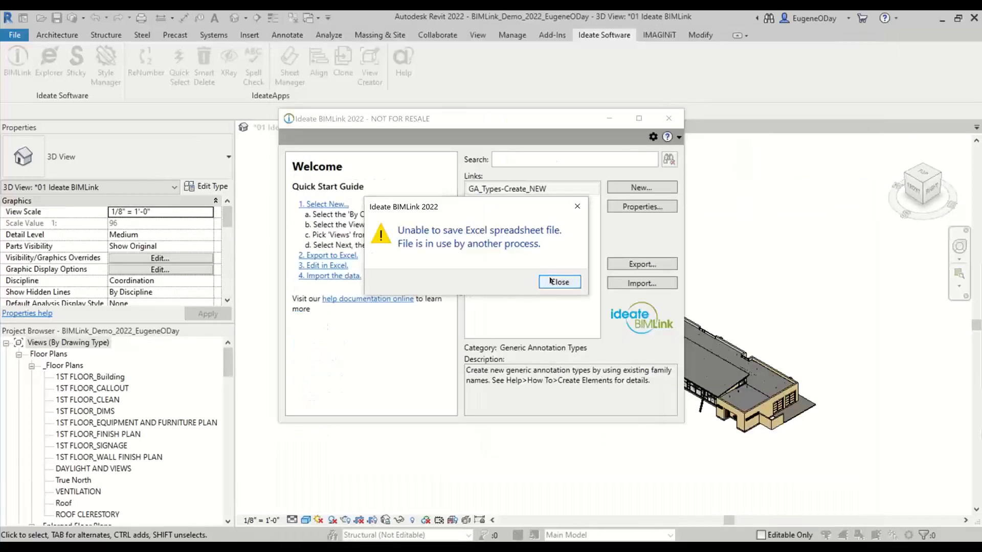
pyautogui.click(559, 282)
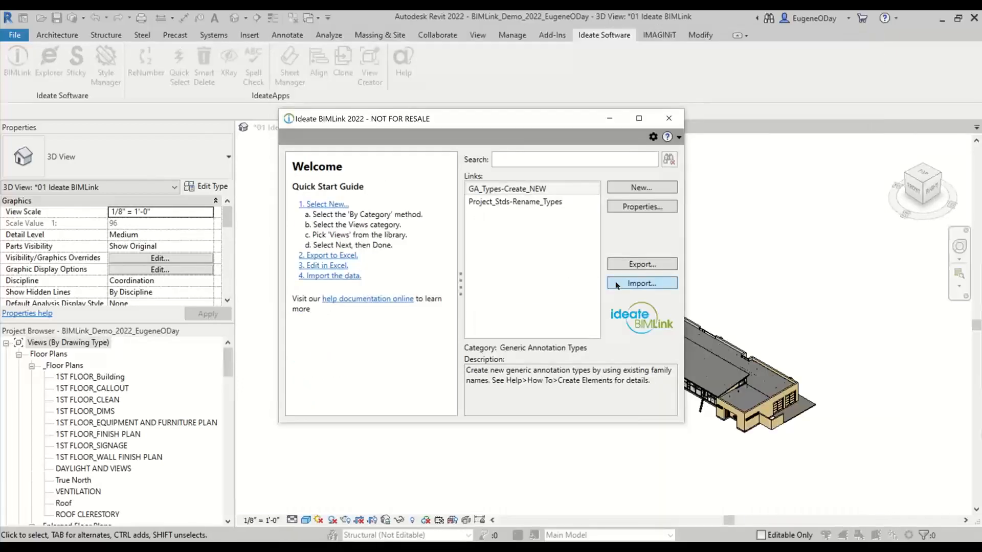
# Import the edited GA_Types-Create_NEW workbook through its BIMLink link, turning off the messages in the import preview
pyautogui.click(642, 283)
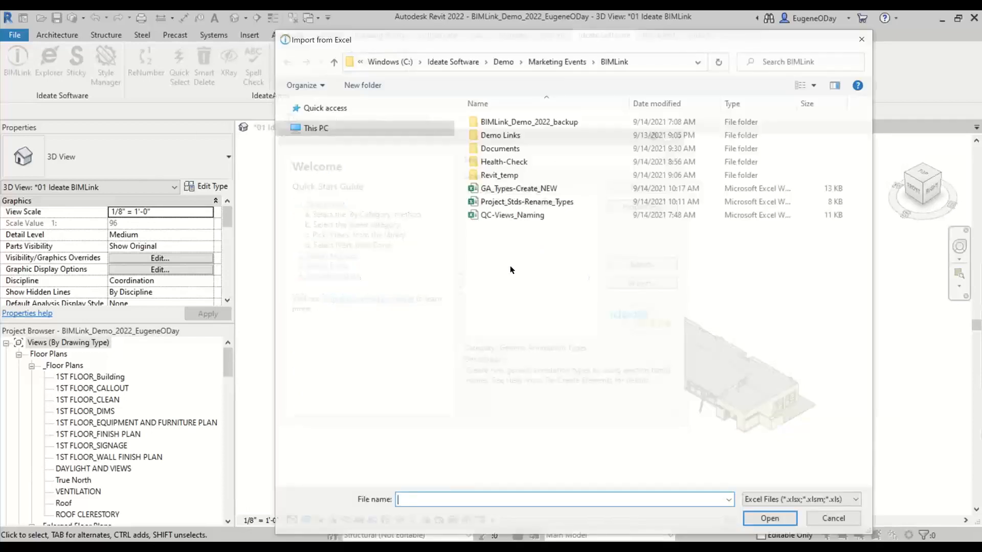
pyautogui.click(516, 203)
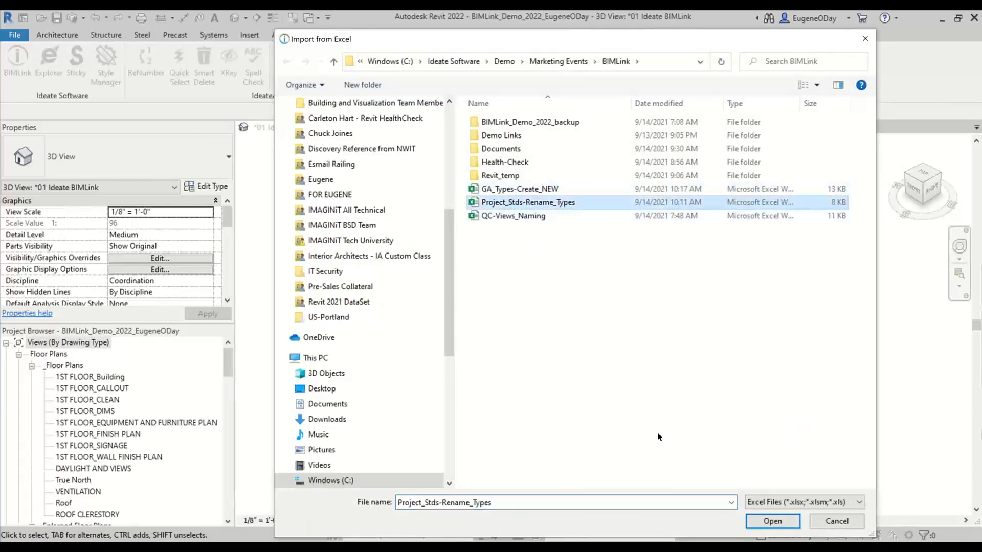
pyautogui.click(529, 190)
pyautogui.click(775, 521)
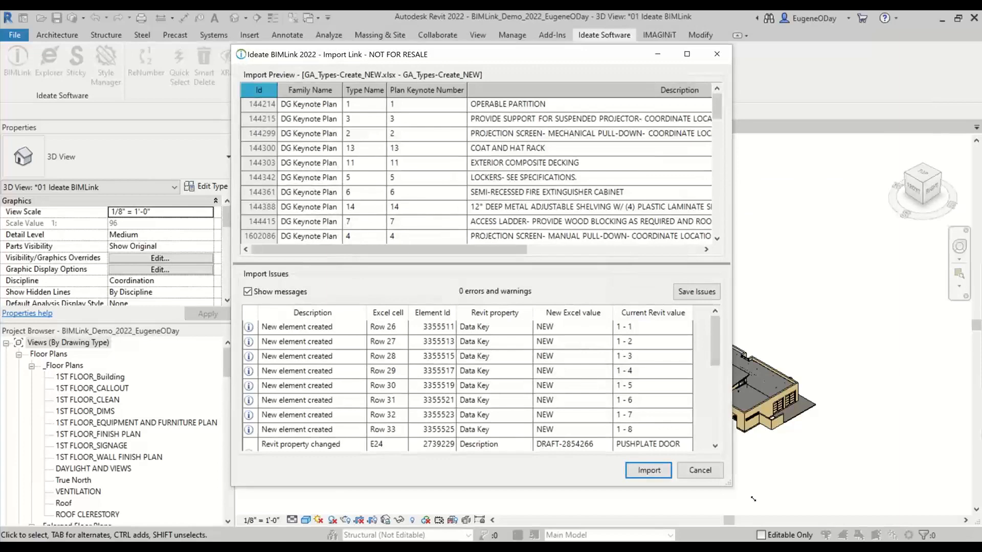
pyautogui.moveTo(753, 499); pyautogui.dragTo(834, 522)
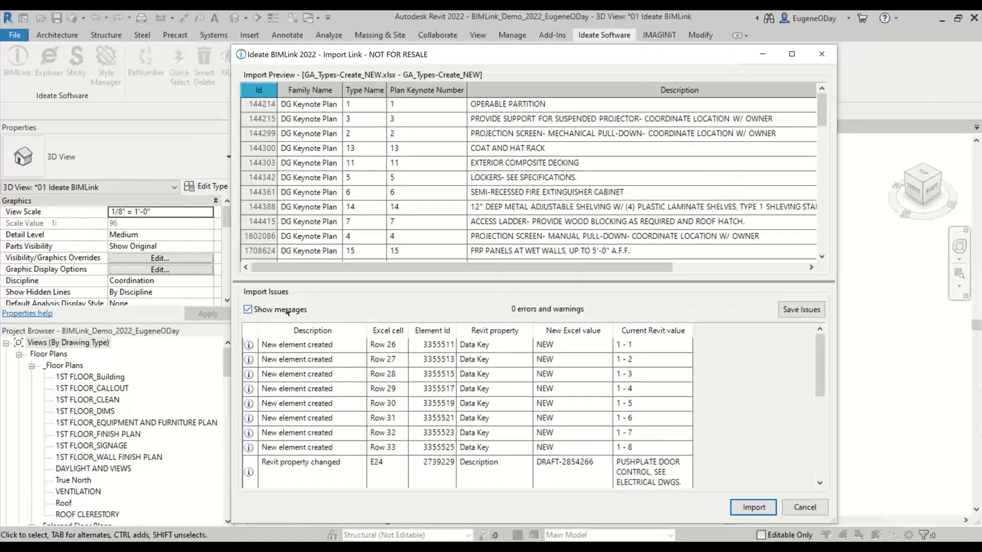
pyautogui.click(287, 310)
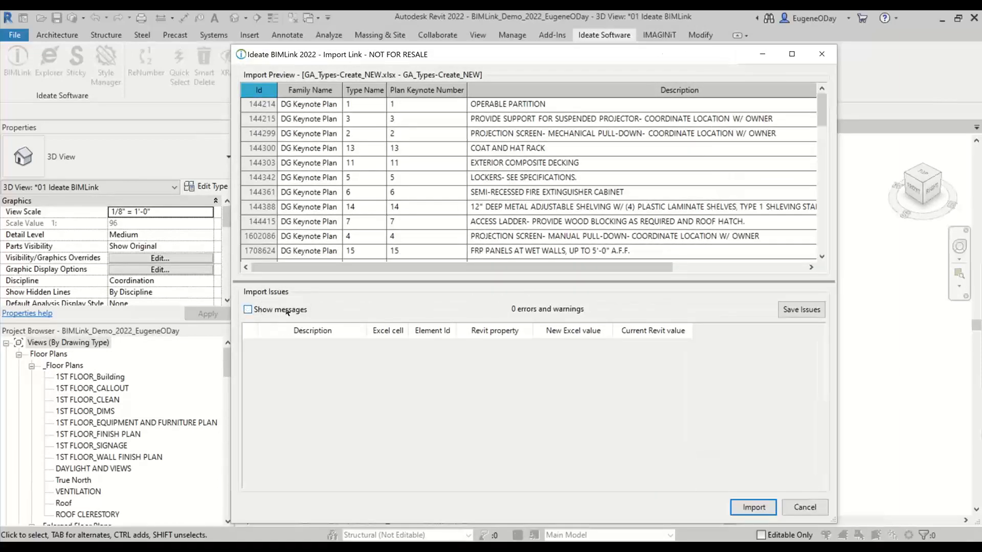
pyautogui.click(746, 512)
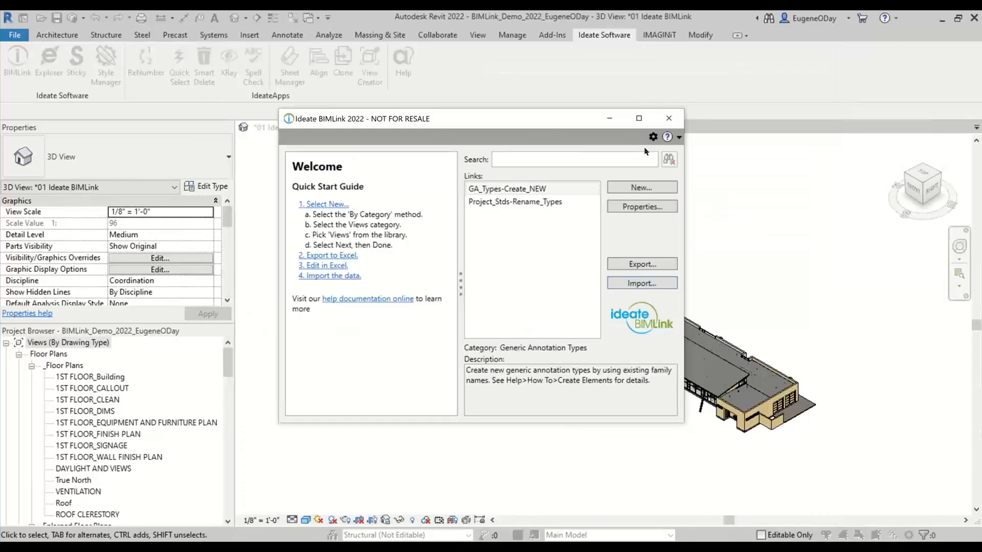
# Close Ideate BIMLink and open the 1ST FLOOR_FINISH PLAN view, dismissing the save reminder without saving
pyautogui.click(669, 118)
pyautogui.click(124, 434)
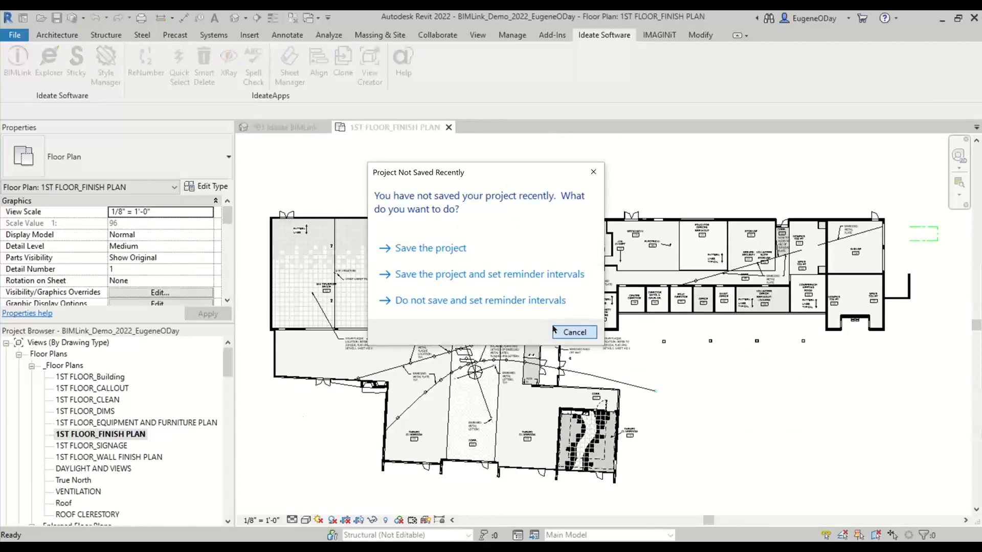
pyautogui.click(573, 332)
# Place a DG Keynote Plan symbol of type 35 in the blank area outside the building's lower-left corner
pyautogui.scroll(6, 563, 307)
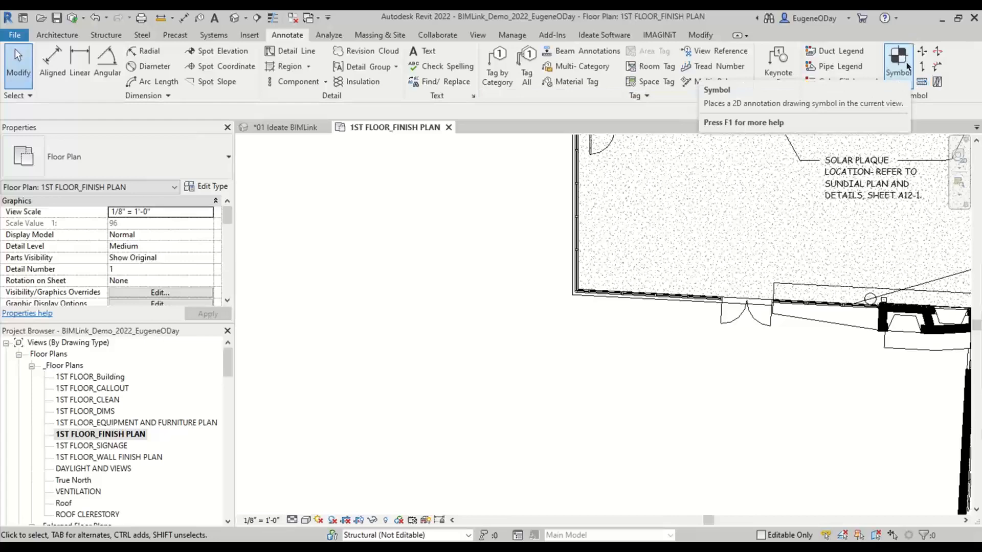
pyautogui.click(899, 58)
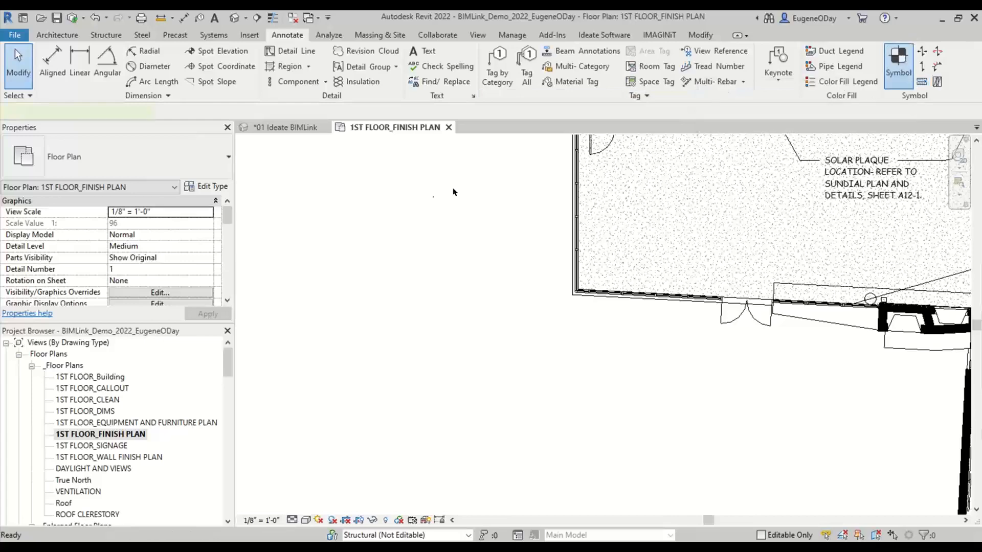
pyautogui.click(171, 161)
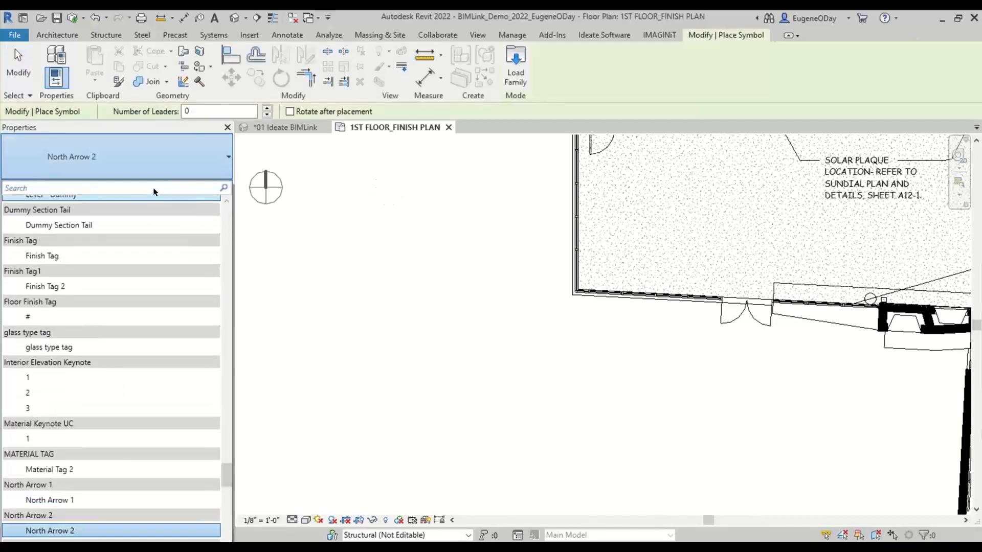
pyautogui.write('Plan')
pyautogui.moveTo(225, 318); pyautogui.dragTo(240, 538)
pyautogui.click(51, 550)
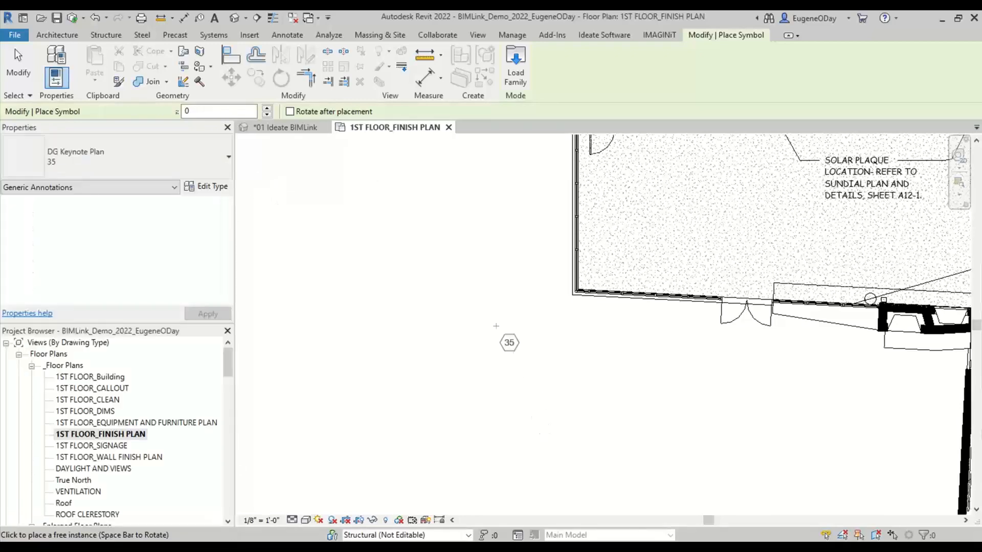
pyautogui.click(486, 303)
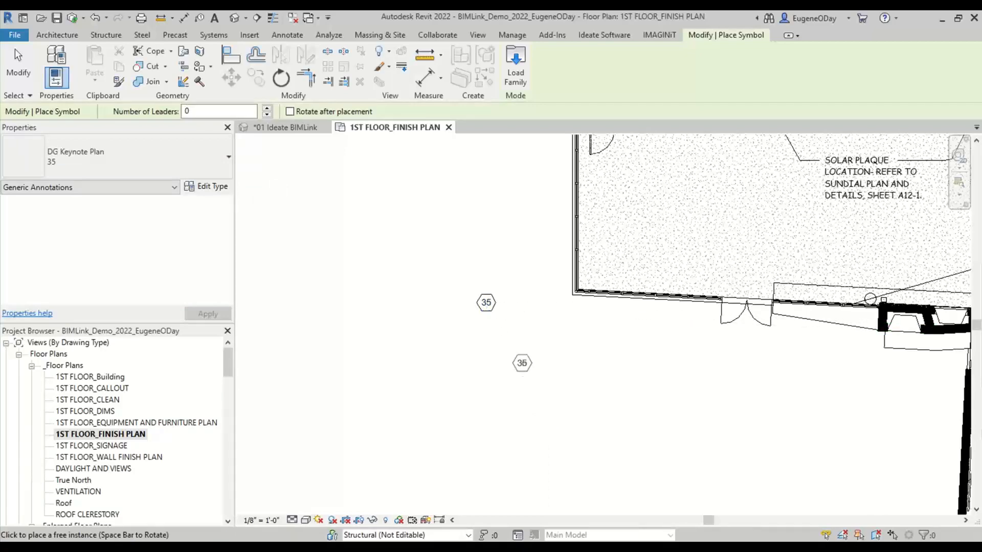
pyautogui.press('Escape')
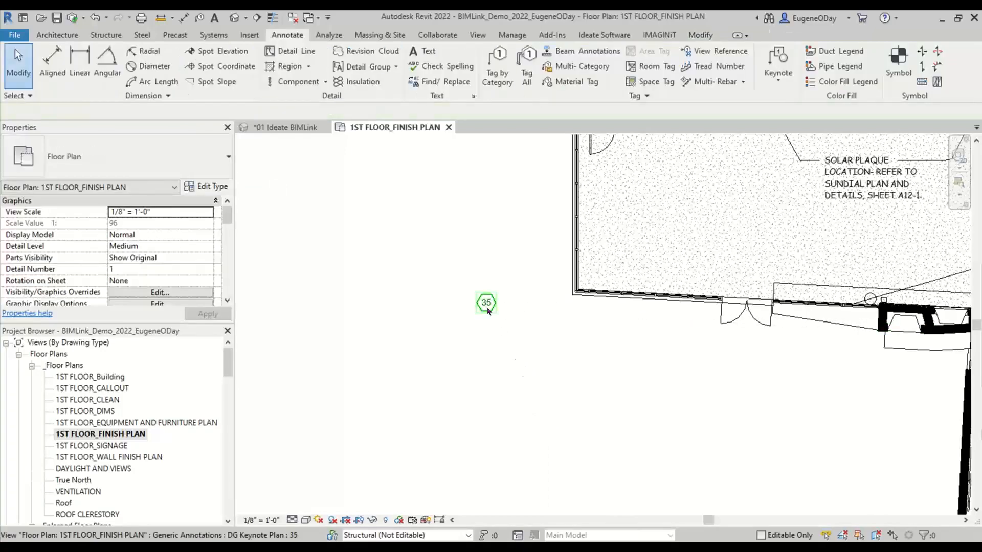
# Add a leader to the placed keynote 35 symbol
pyautogui.click(488, 309)
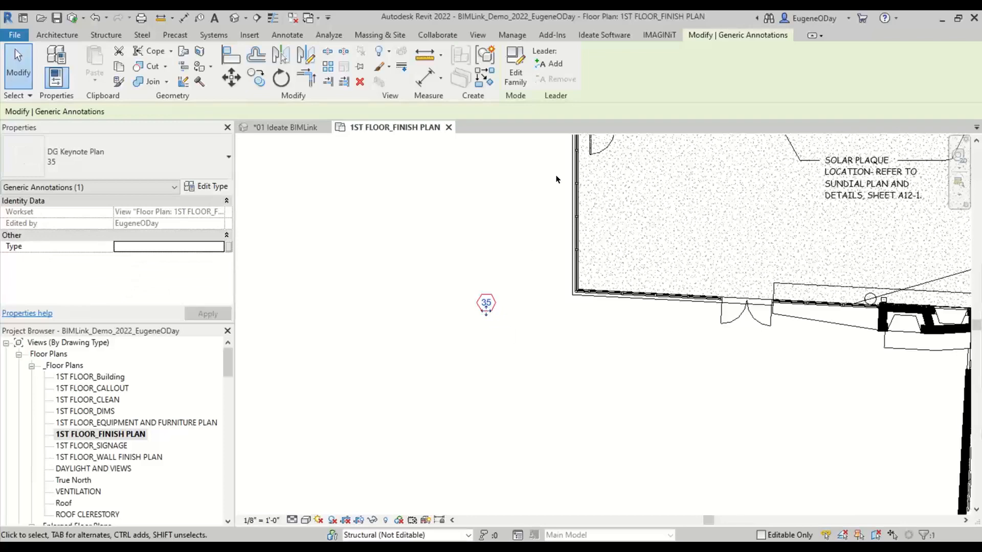
pyautogui.scroll(-1, 488, 306)
pyautogui.click(552, 63)
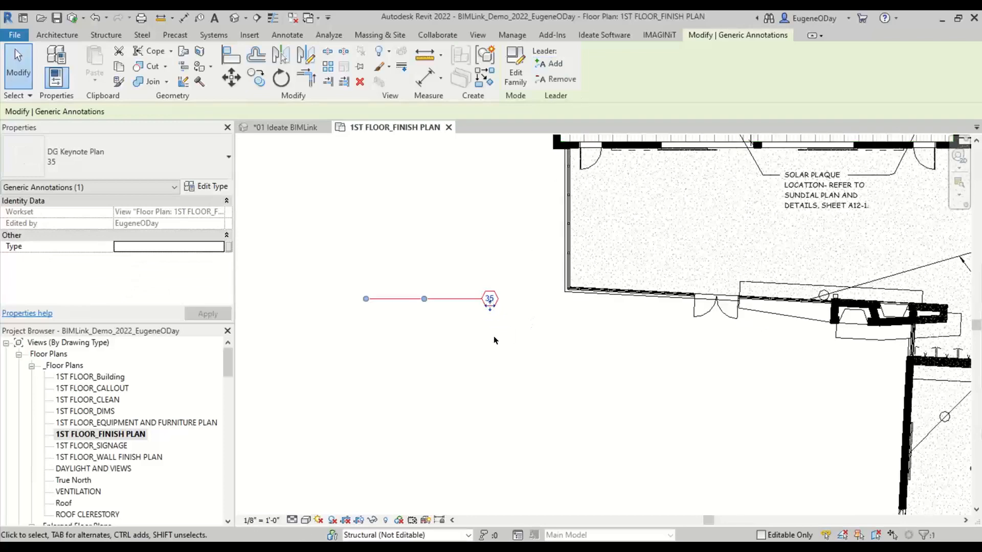
pyautogui.press('Escape')
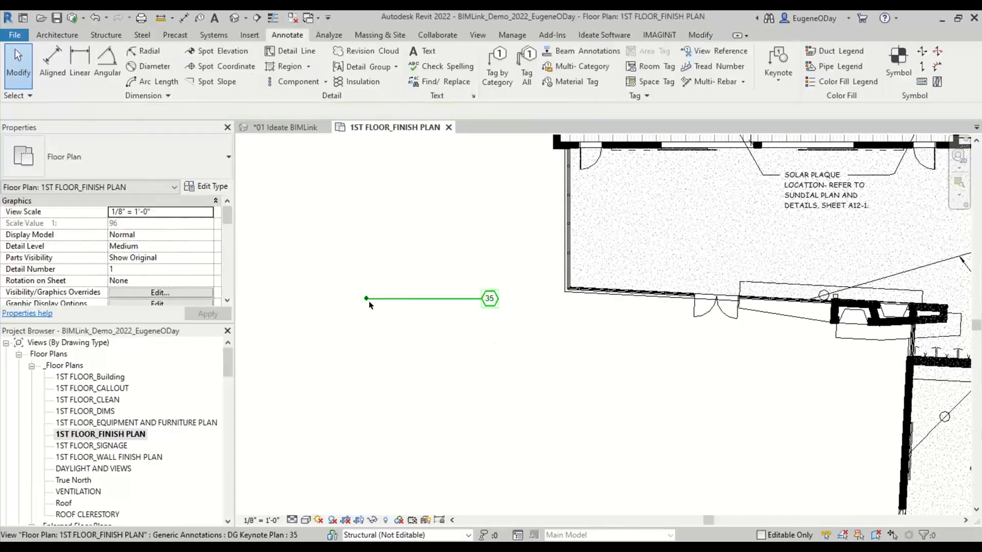
# Put the leader end of keynote 35 on the building's lower-left wall corner and move its symbol back outside the building
pyautogui.moveTo(367, 300)
pyautogui.mouseDown()
pyautogui.moveTo(529, 344)
pyautogui.moveTo(520, 287)
pyautogui.moveTo(568, 284)
pyautogui.mouseUp()
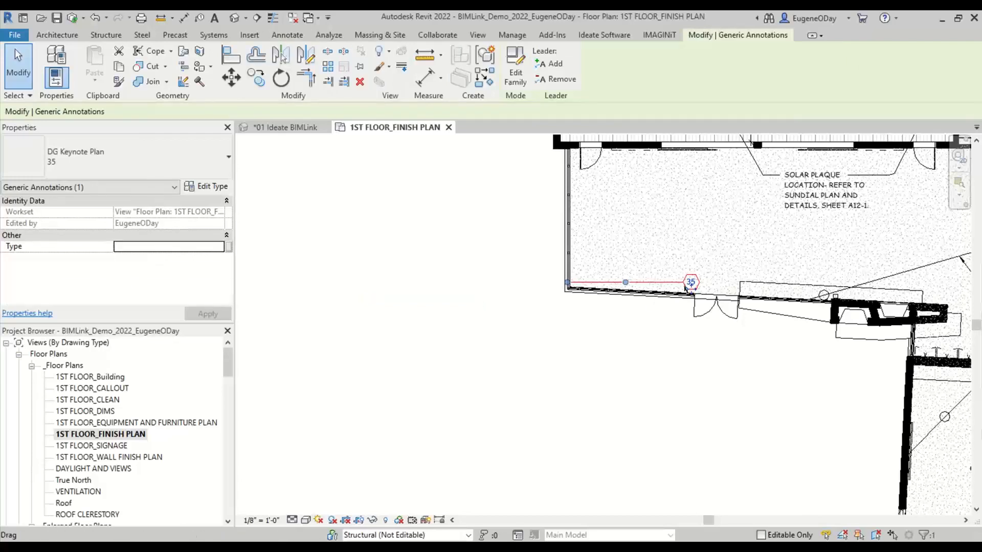
pyautogui.moveTo(691, 290); pyautogui.dragTo(580, 357)
pyautogui.moveTo(425, 307); pyautogui.dragTo(426, 307)
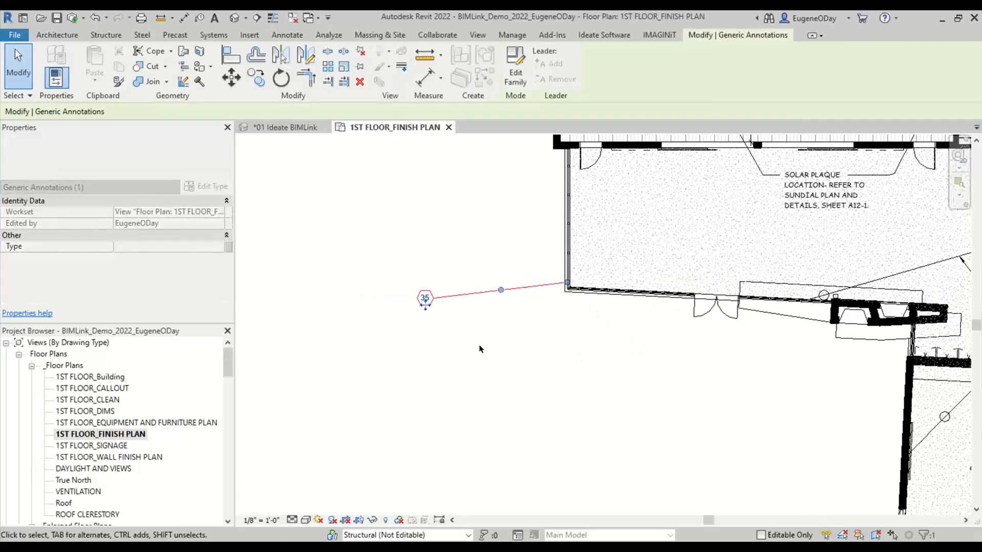
pyautogui.click(490, 349)
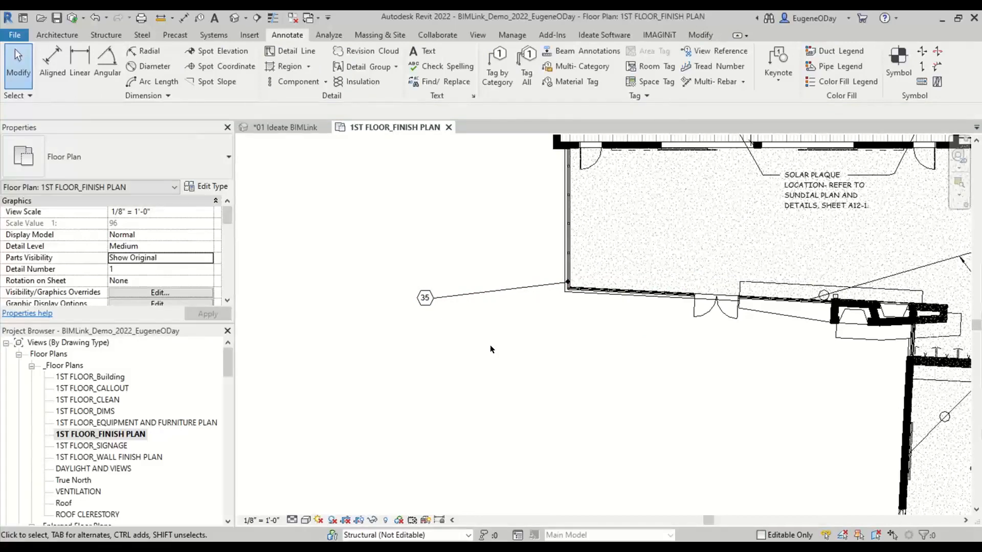
pyautogui.press('z')
pyautogui.press('f')
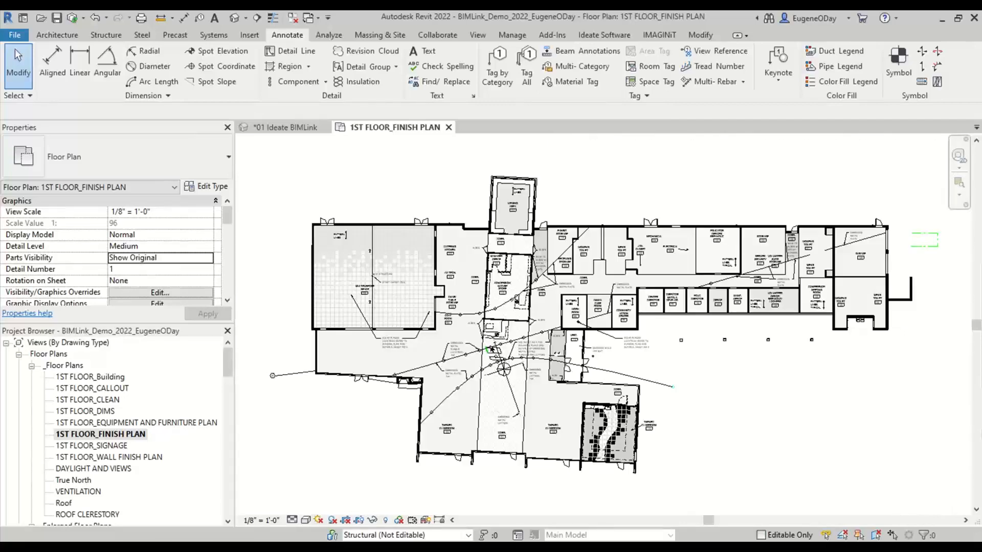
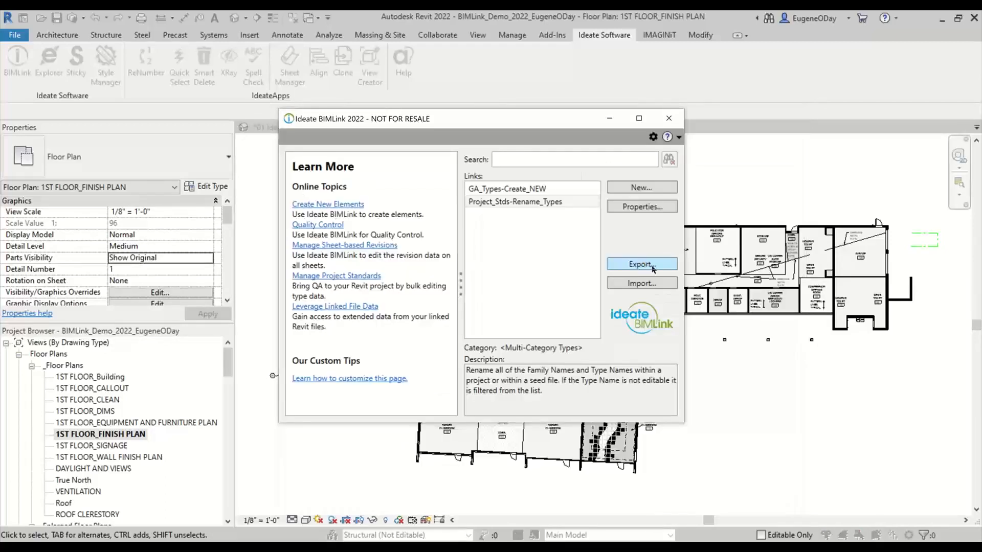
# Export the Project_Stds-Rename_Types link to its existing workbook, overwriting the worksheet, and open the exported file in Excel
pyautogui.click(653, 266)
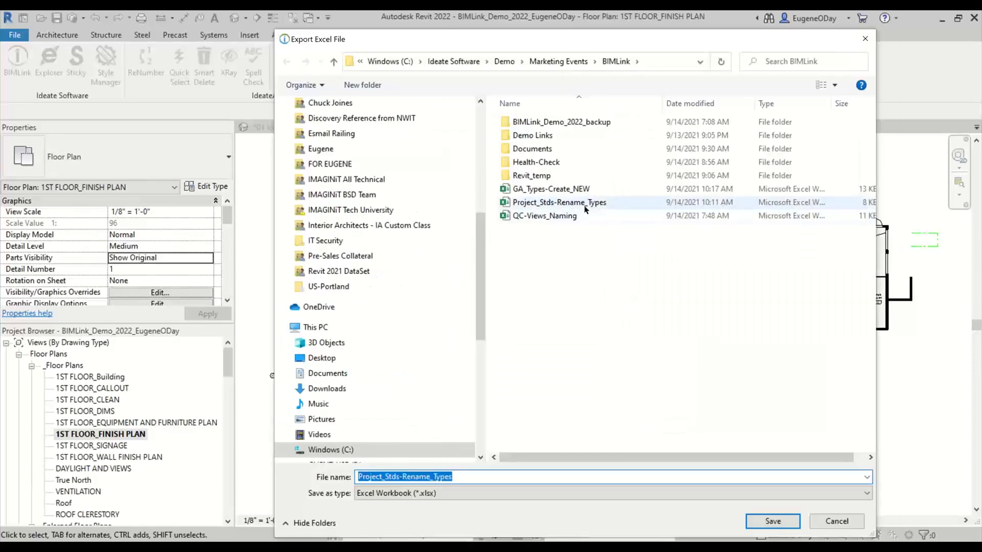
pyautogui.click(586, 204)
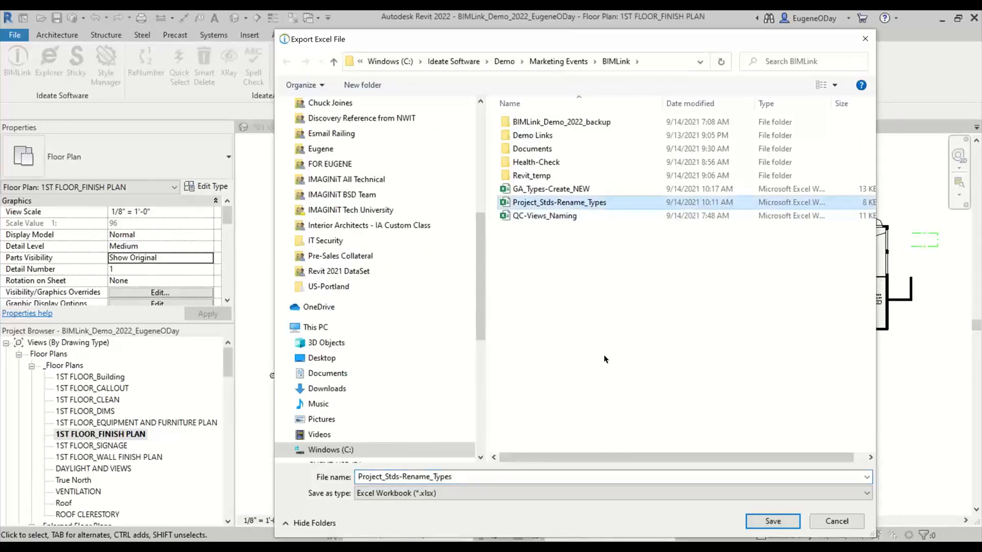
pyautogui.click(764, 530)
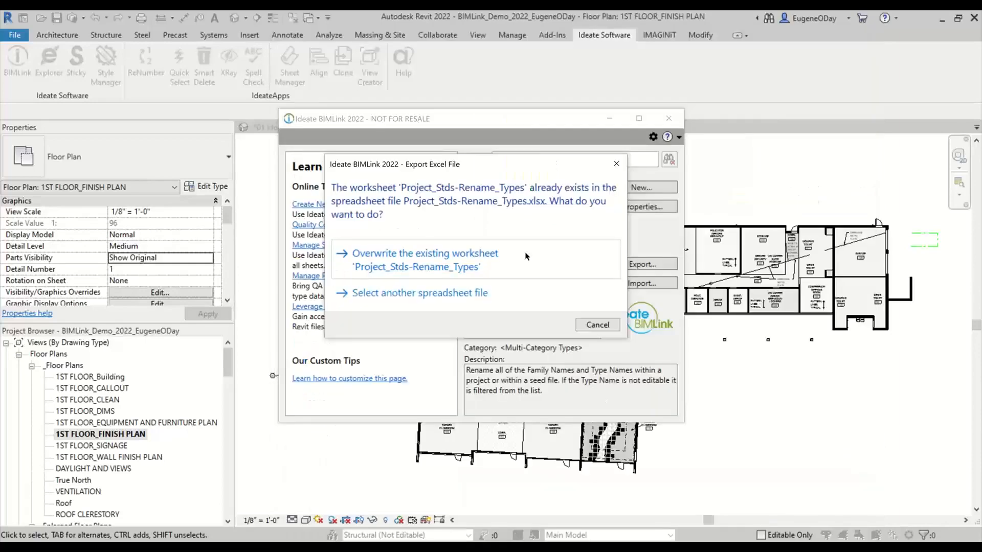
pyautogui.click(527, 254)
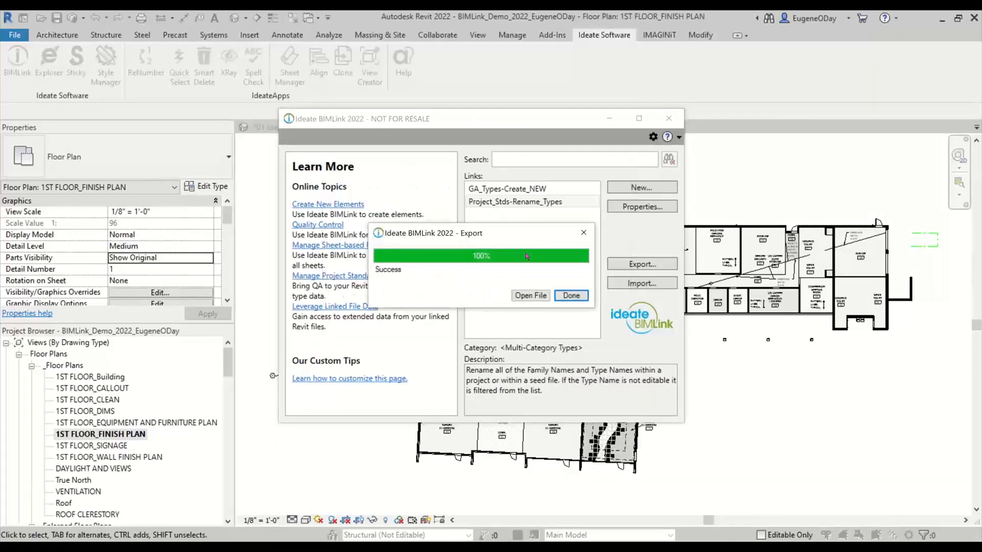
pyautogui.click(534, 295)
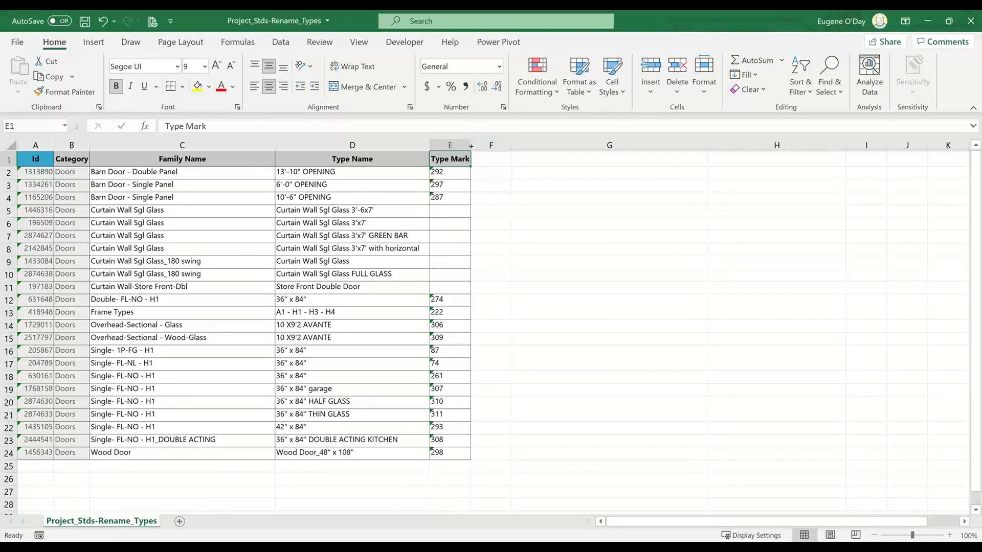
# Widen the Type Mark column and enter the formula ="AC-"&C2 in cell F2
pyautogui.moveTo(471, 145); pyautogui.dragTo(496, 145)
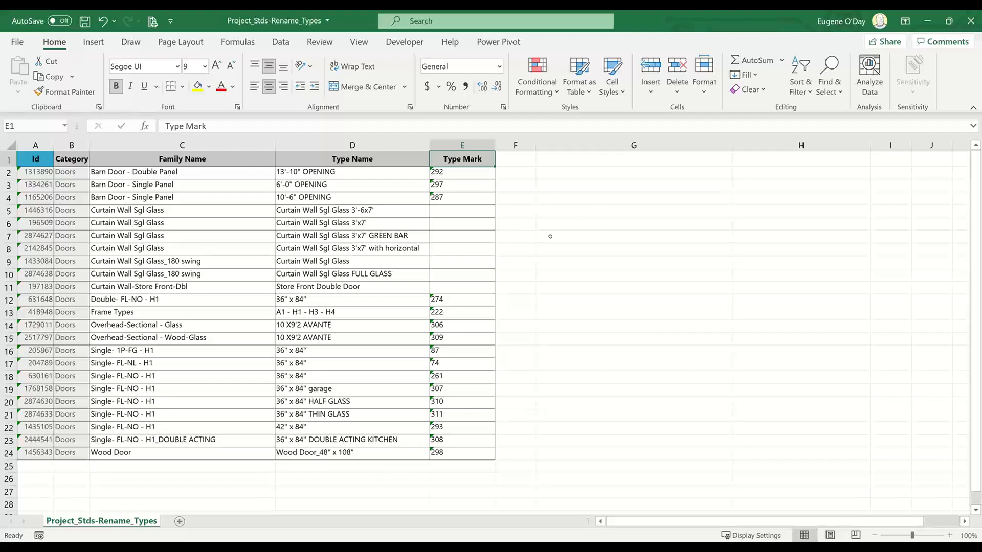
pyautogui.click(527, 173)
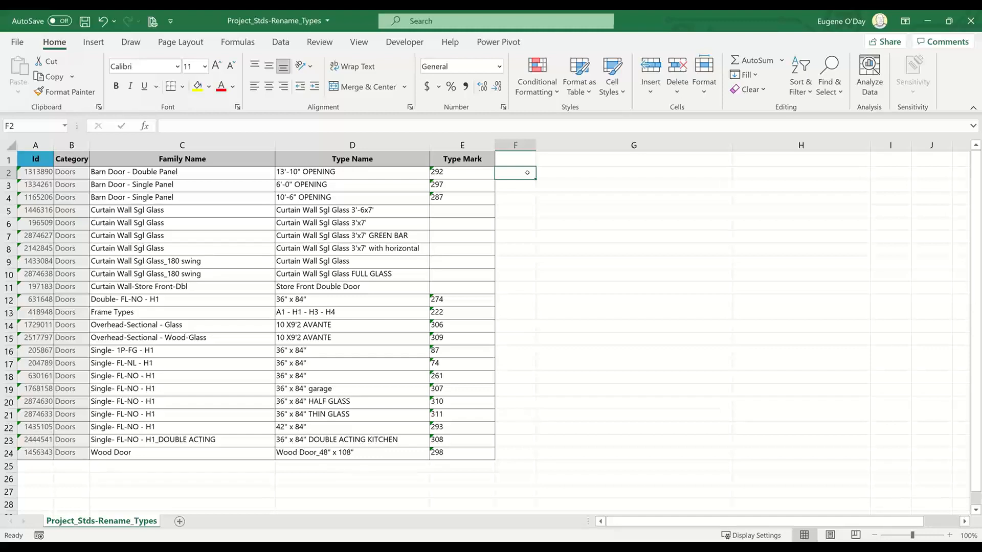
pyautogui.write('=A')
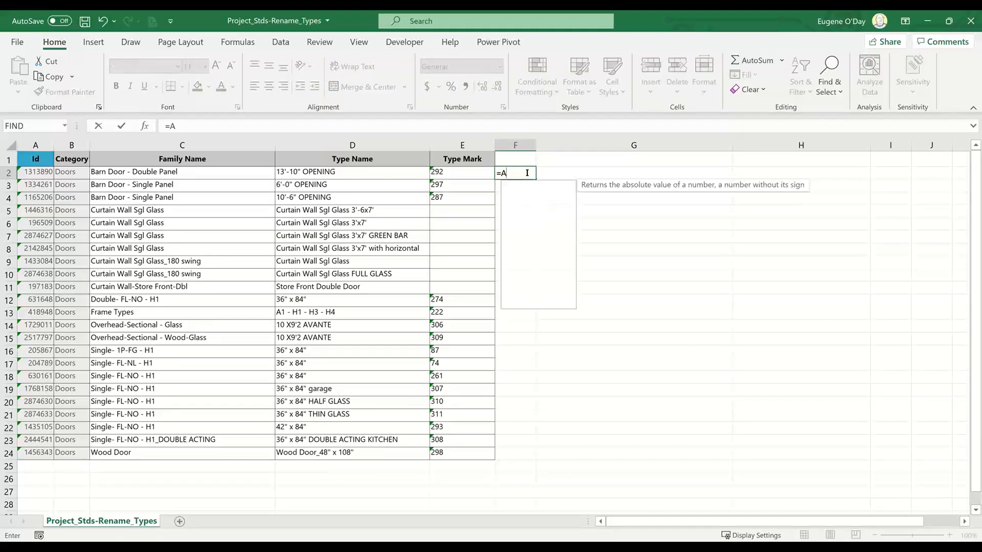
pyautogui.write('C-')
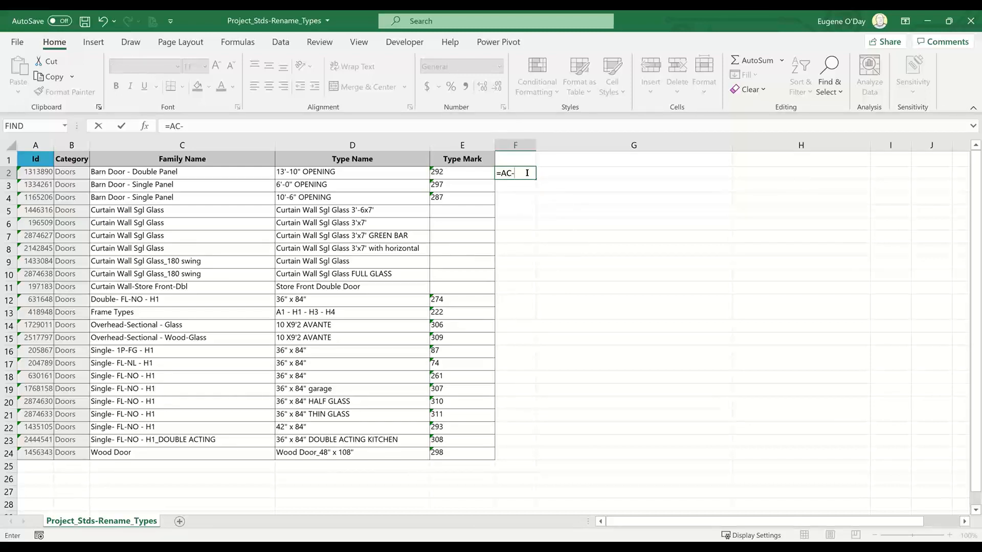
pyautogui.press('BackSpace')
pyautogui.press('BackSpace')
pyautogui.press('BackSpace')
pyautogui.write('"AC-"&')
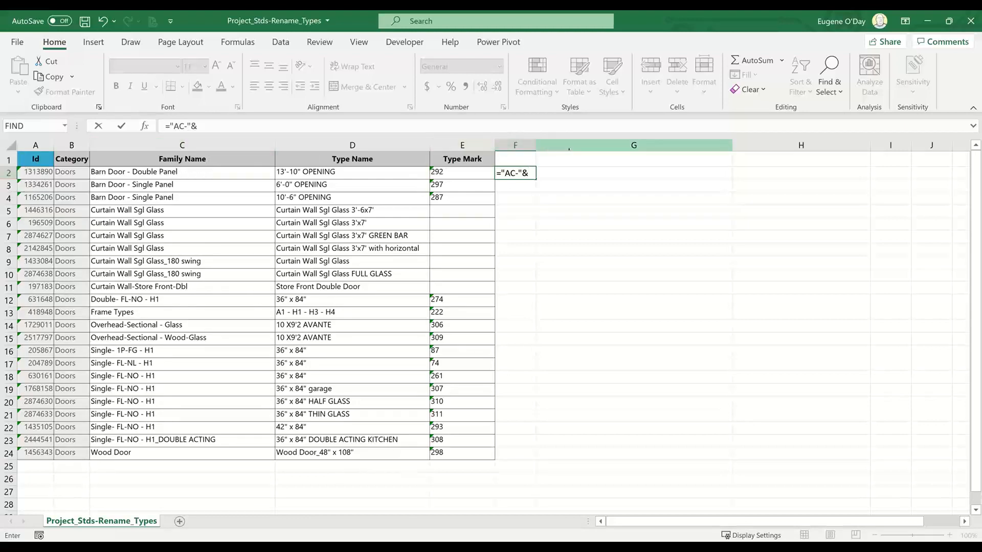
pyautogui.click(301, 128)
pyautogui.write('c2')
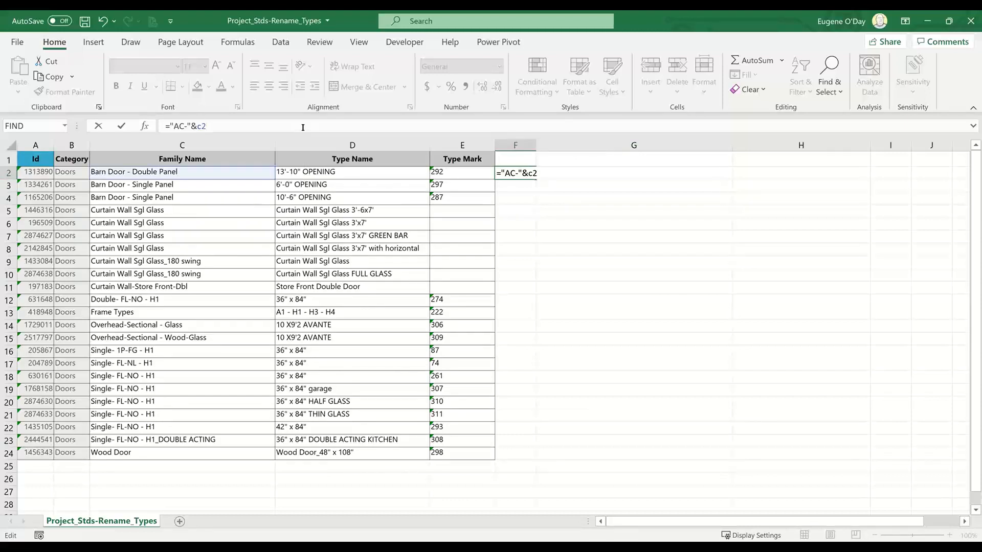
pyautogui.press('Return')
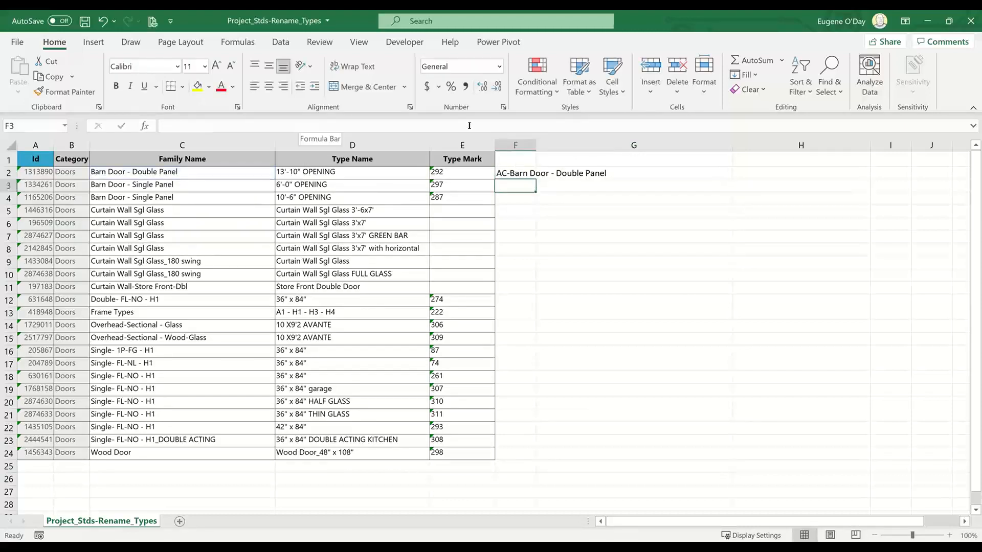
# Widen column F and wrap the F2 formula in the UPPER function, making it =UPPER("AC-"&C2)
pyautogui.moveTo(535, 138); pyautogui.dragTo(674, 157)
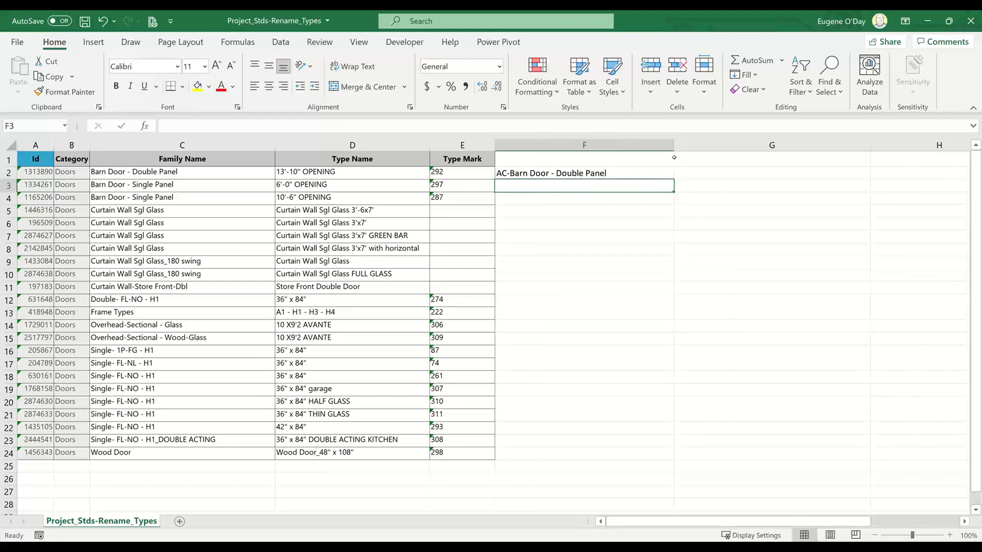
pyautogui.click(613, 173)
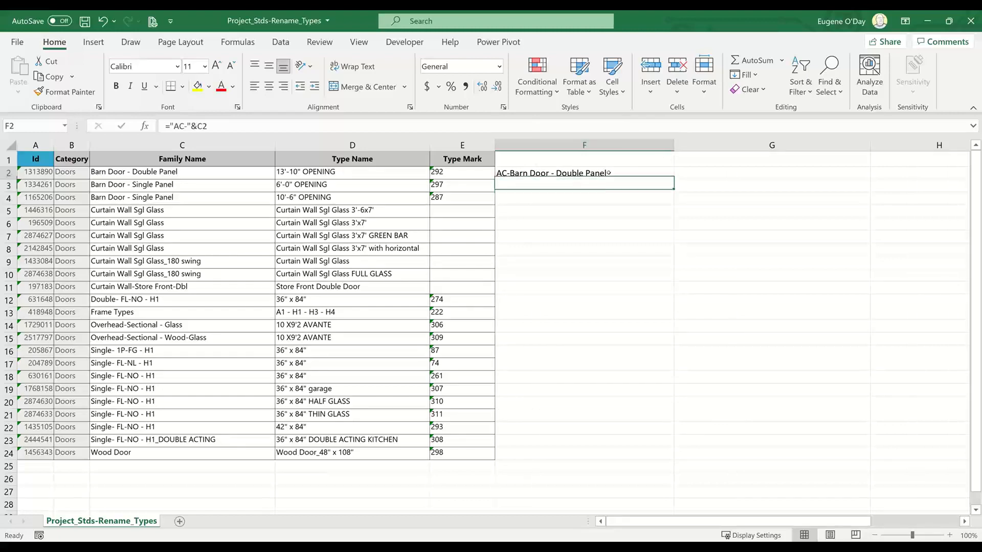
pyautogui.click(168, 125)
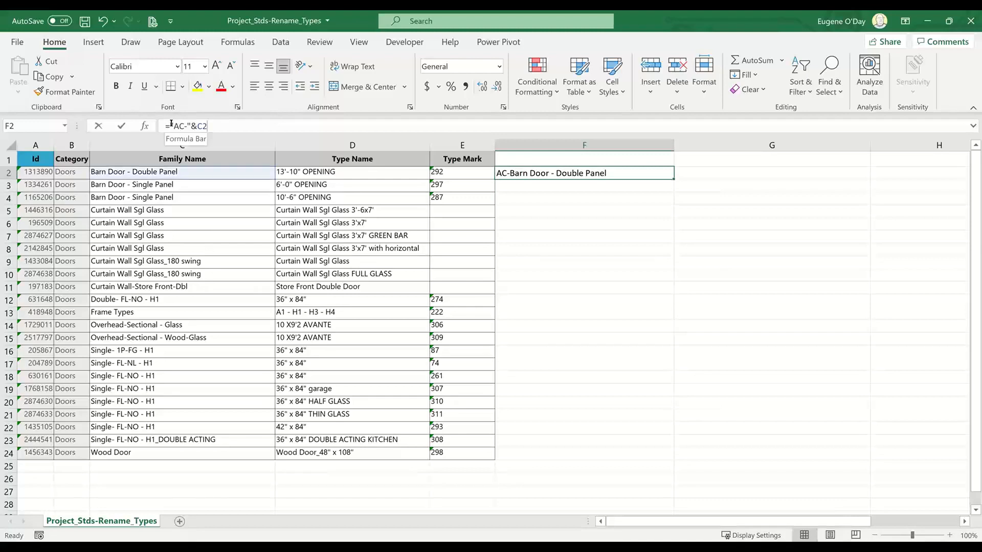
pyautogui.write('upp')
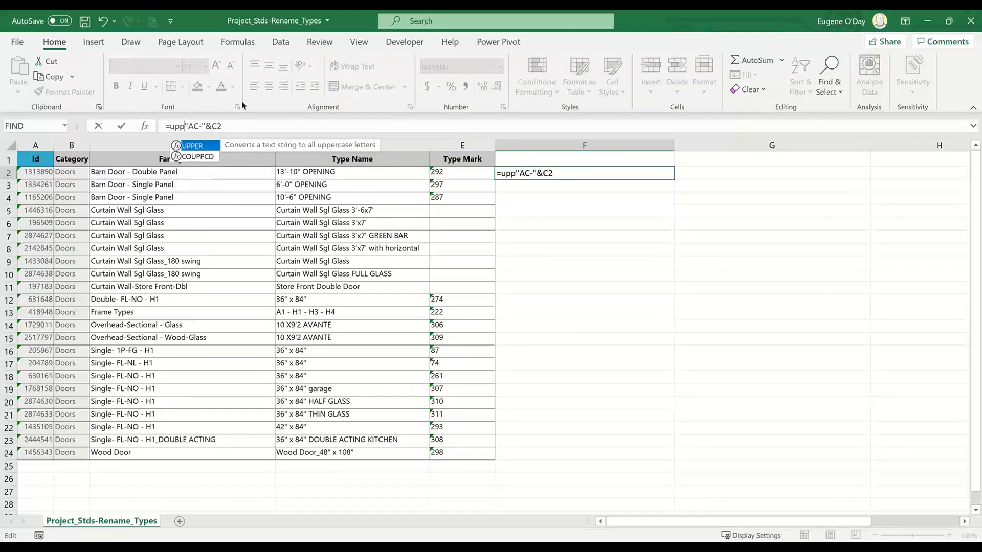
pyautogui.write('er(')
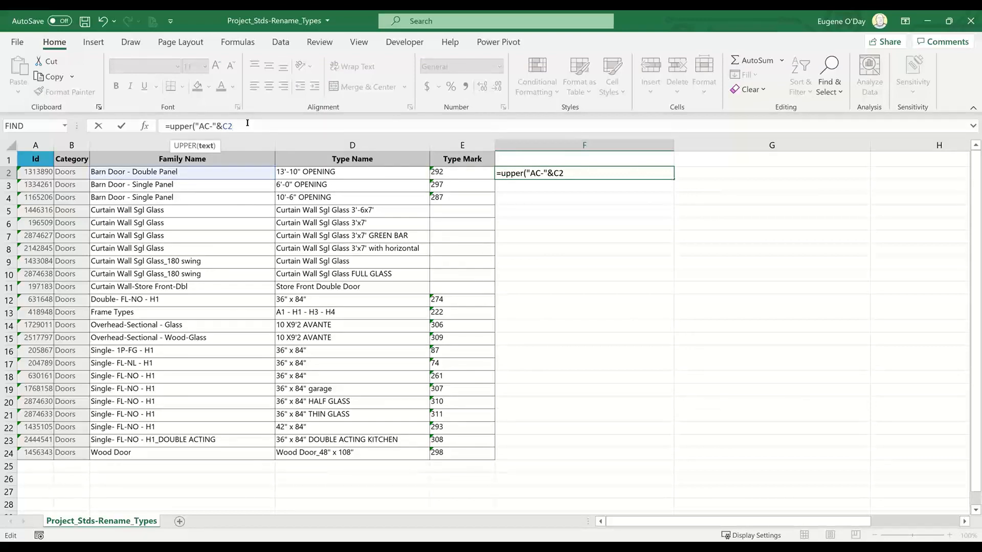
pyautogui.write(')')
pyautogui.press('Return')
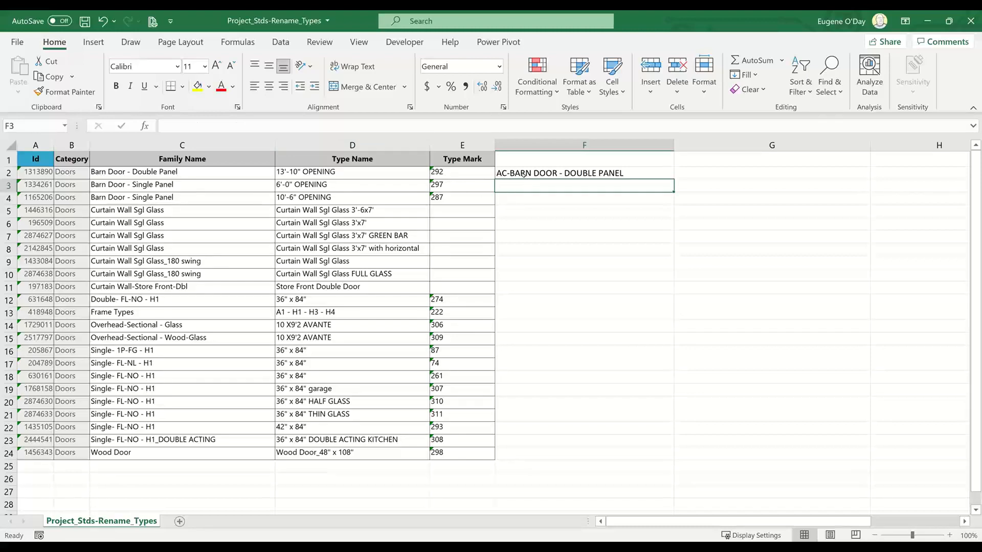
# Fill the F2 formula down to row 24 and paste the results as values over the Family Name entries starting at C2
pyautogui.click(523, 174)
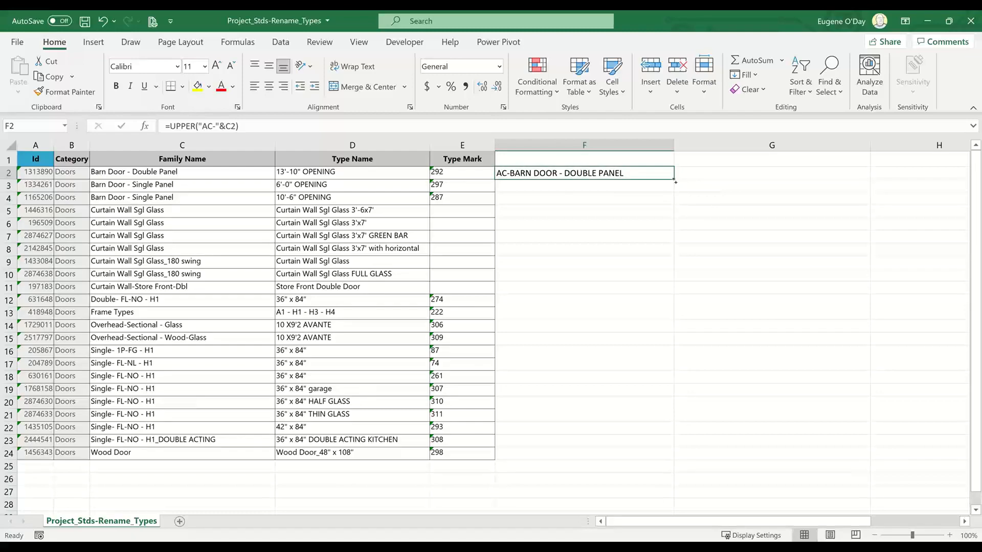
pyautogui.moveTo(675, 182); pyautogui.dragTo(666, 456)
pyautogui.hotkey('ctrl', 'c')
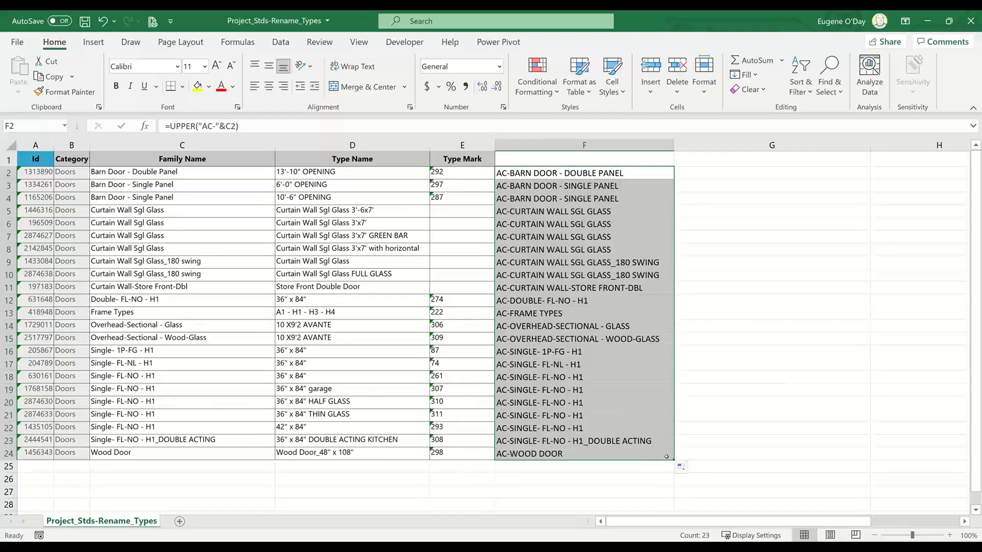
pyautogui.click(57, 77)
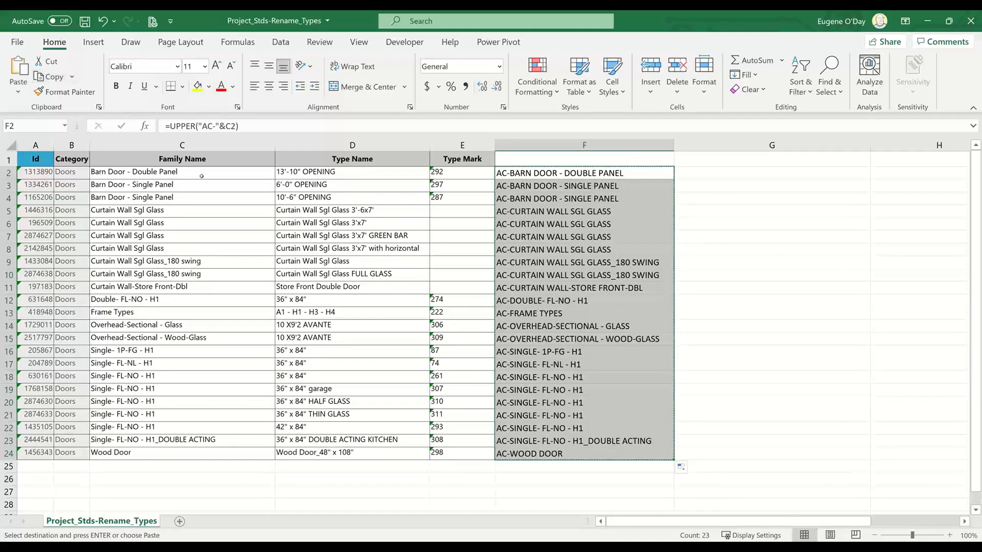
pyautogui.moveTo(202, 176)
pyautogui.mouseDown()
pyautogui.moveTo(306, 202)
pyautogui.moveTo(201, 176)
pyautogui.mouseUp()
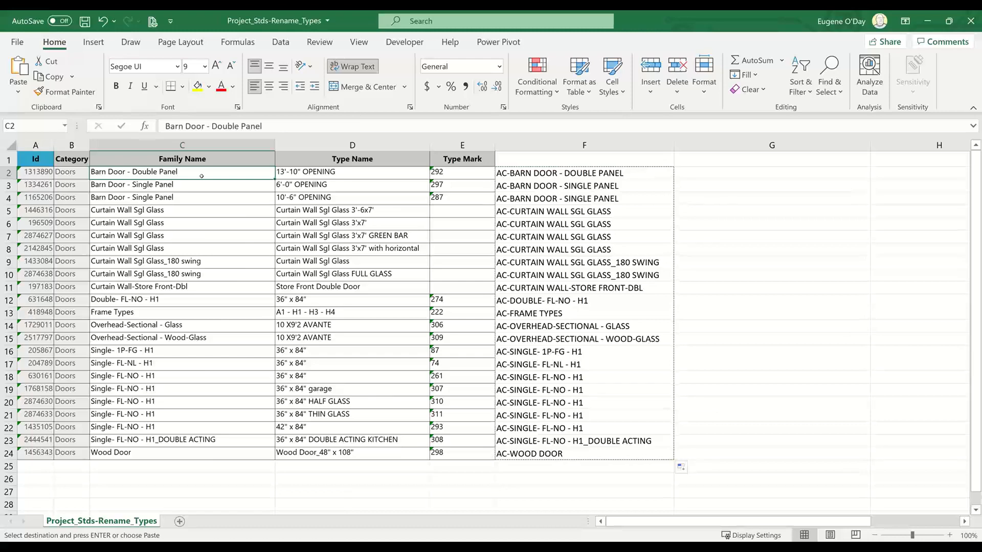
pyautogui.rightClick(201, 176)
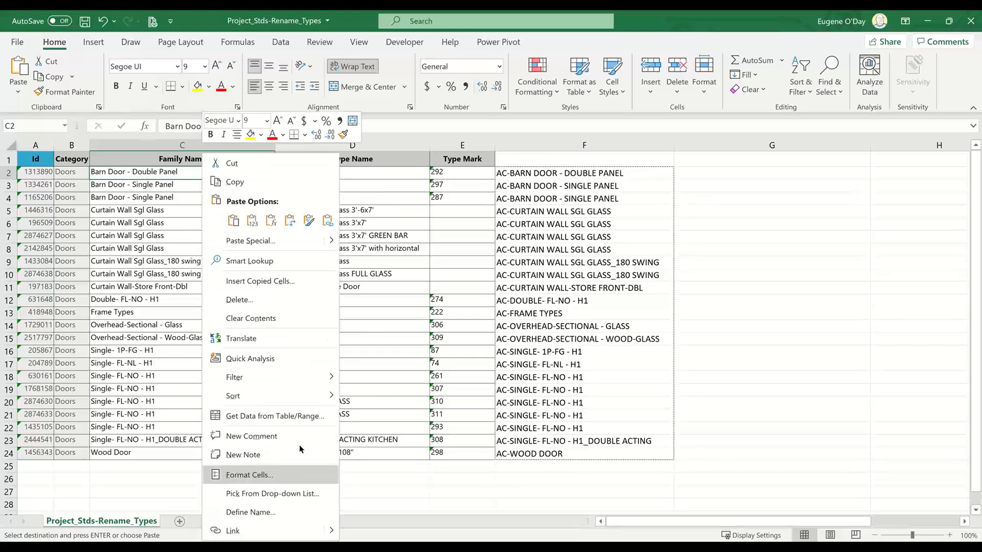
pyautogui.click(258, 225)
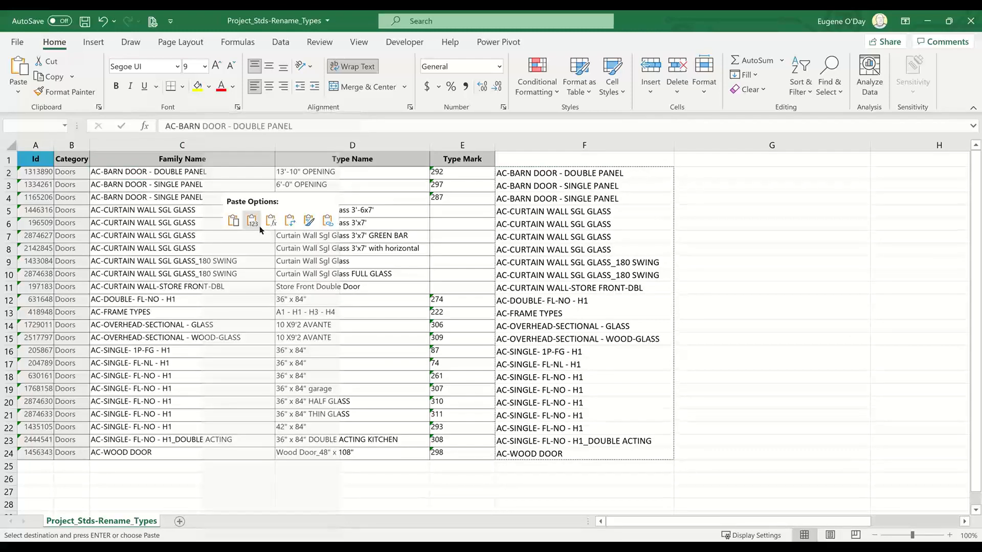
pyautogui.click(260, 229)
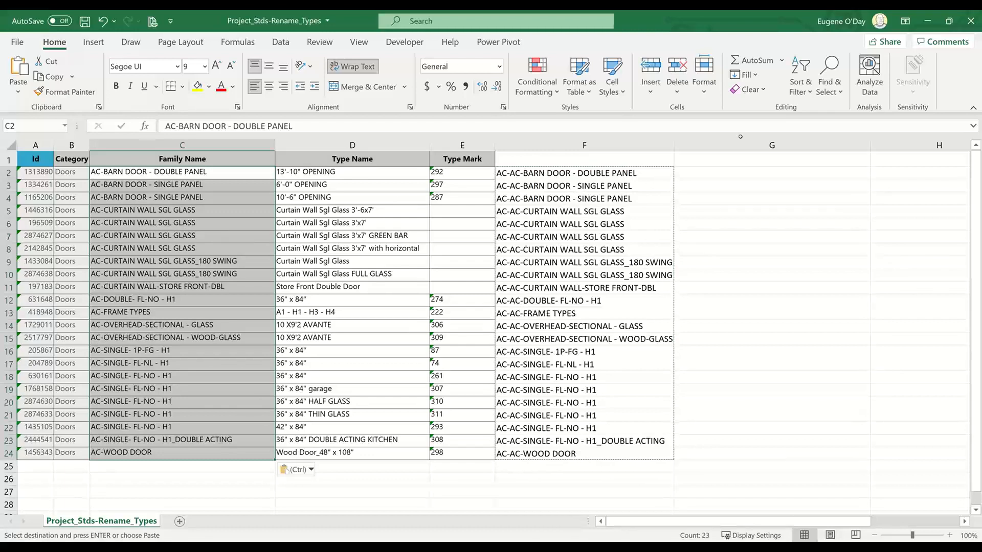
# Enter the formula =UPPER(D2&"-AC") in cell G2 to build the uppercase type name with an -AC suffix
pyautogui.click(748, 175)
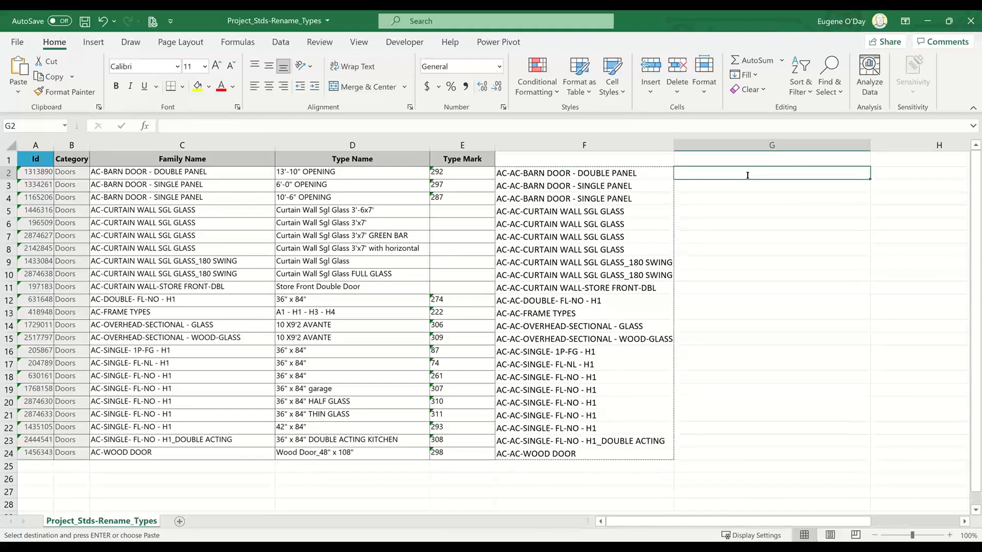
pyautogui.write('=upper')
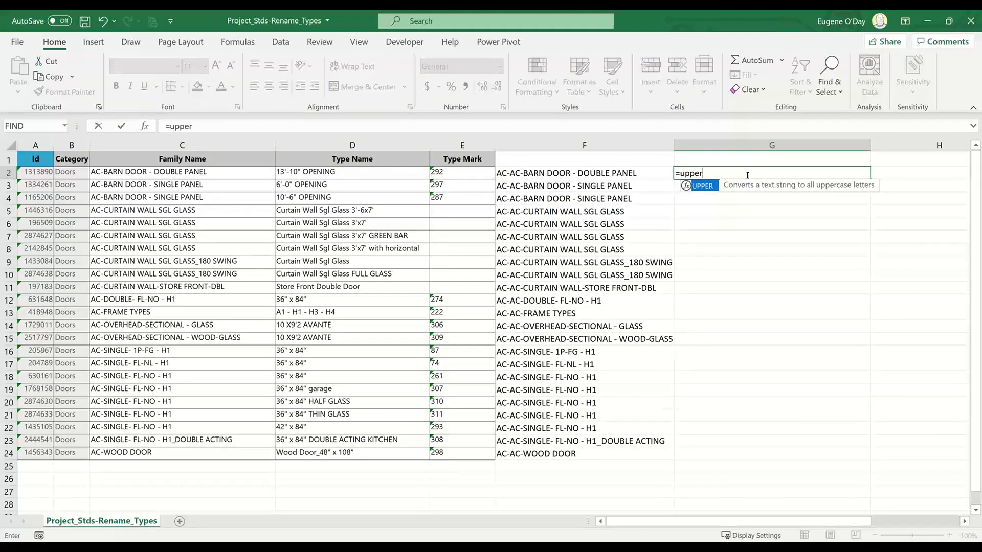
pyautogui.write('(')
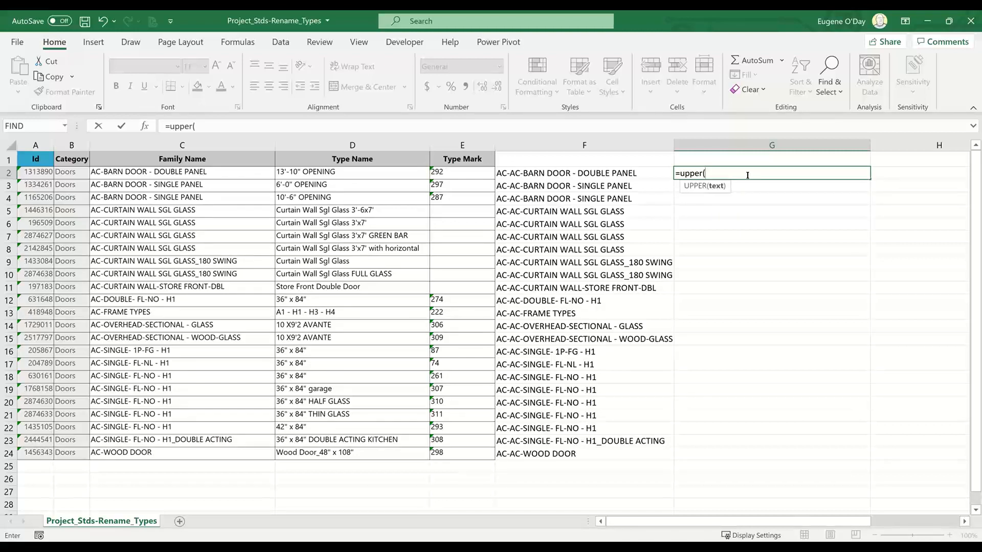
pyautogui.write('d2')
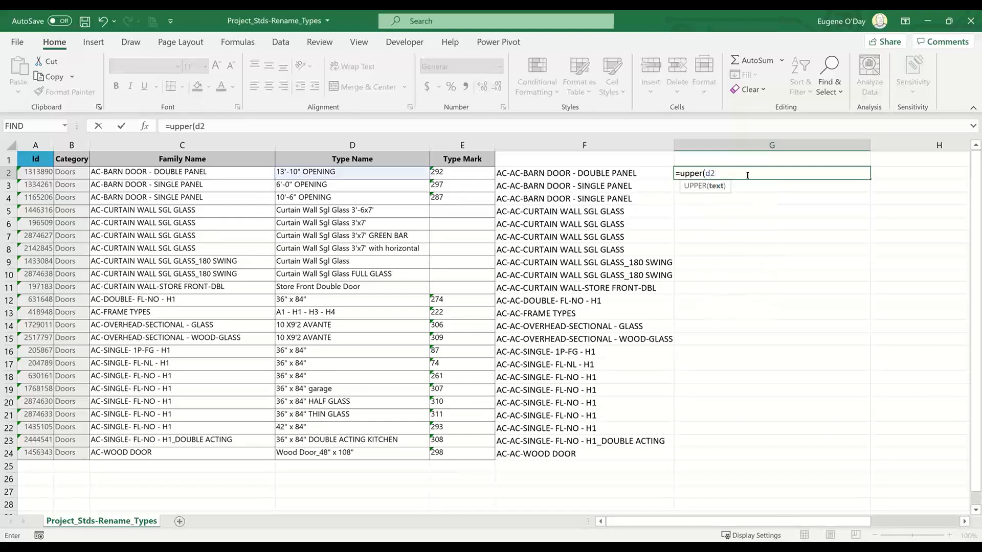
pyautogui.write('&"-AC")')
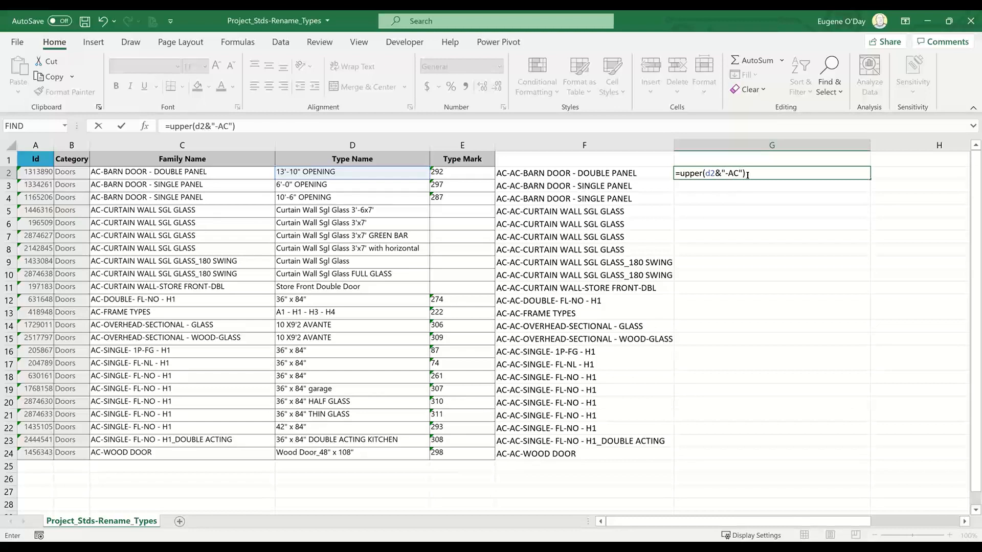
pyautogui.press('Return')
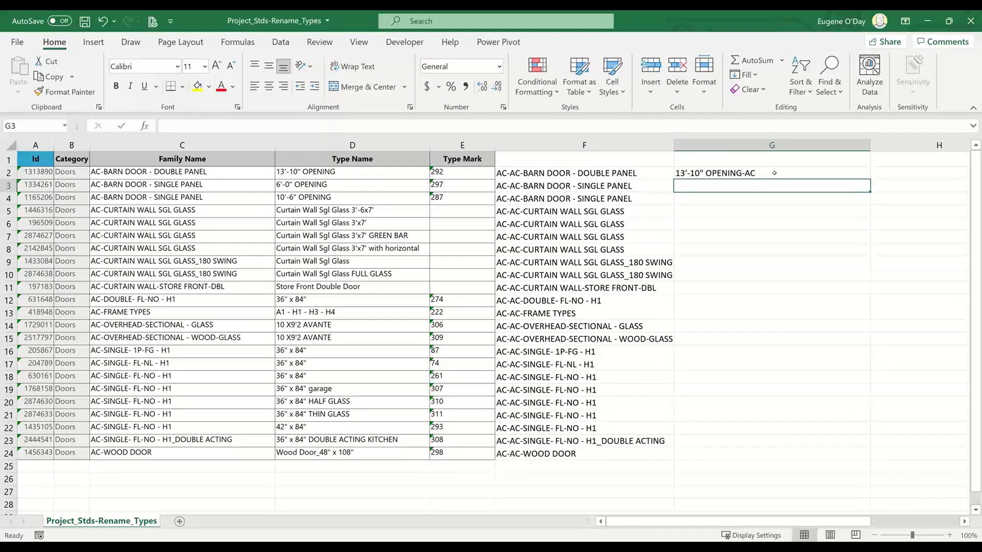
# Fill the G2 formula down to row 24 and paste the results as values over the Type Name entries starting at D2
pyautogui.click(775, 173)
pyautogui.moveTo(871, 179); pyautogui.dragTo(929, 457)
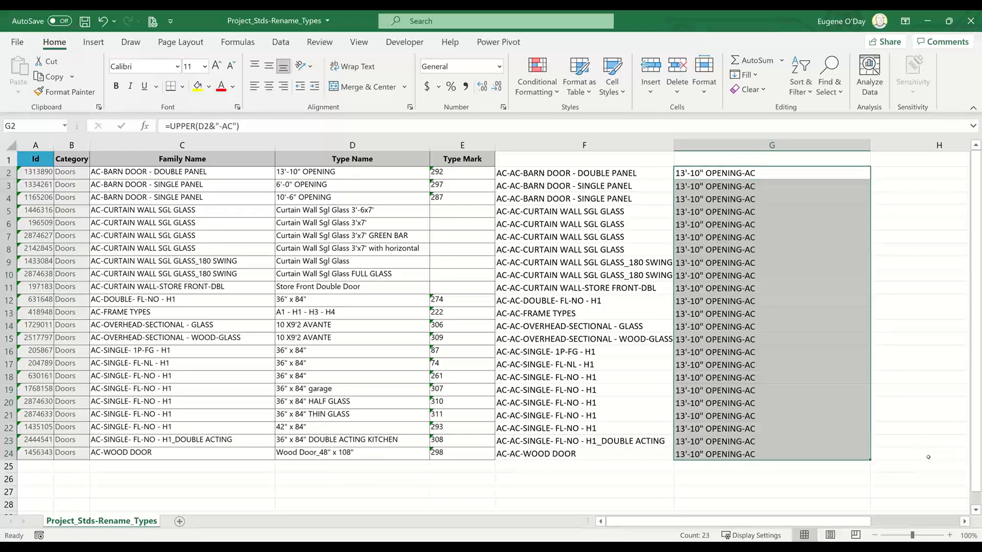
pyautogui.click(47, 77)
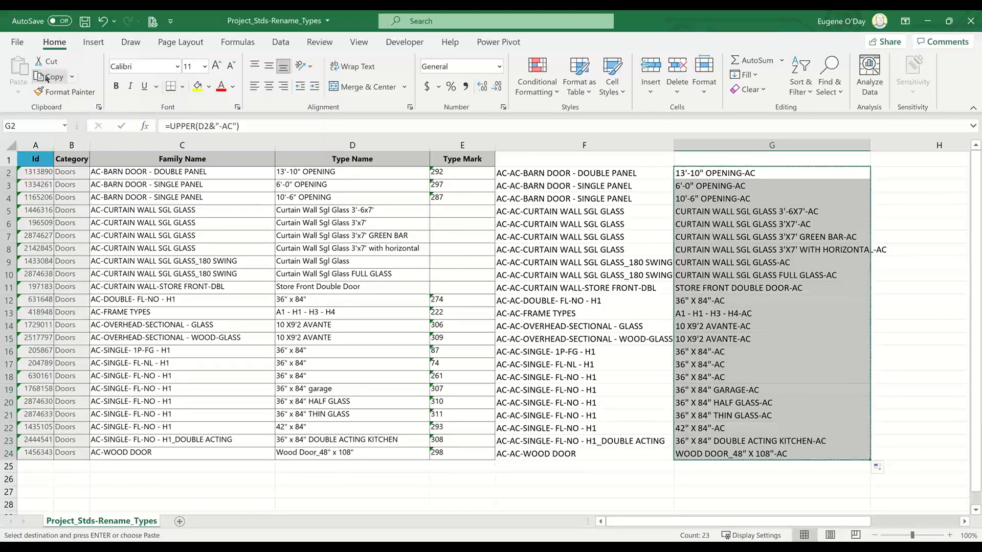
pyautogui.click(359, 176)
pyautogui.rightClick(359, 177)
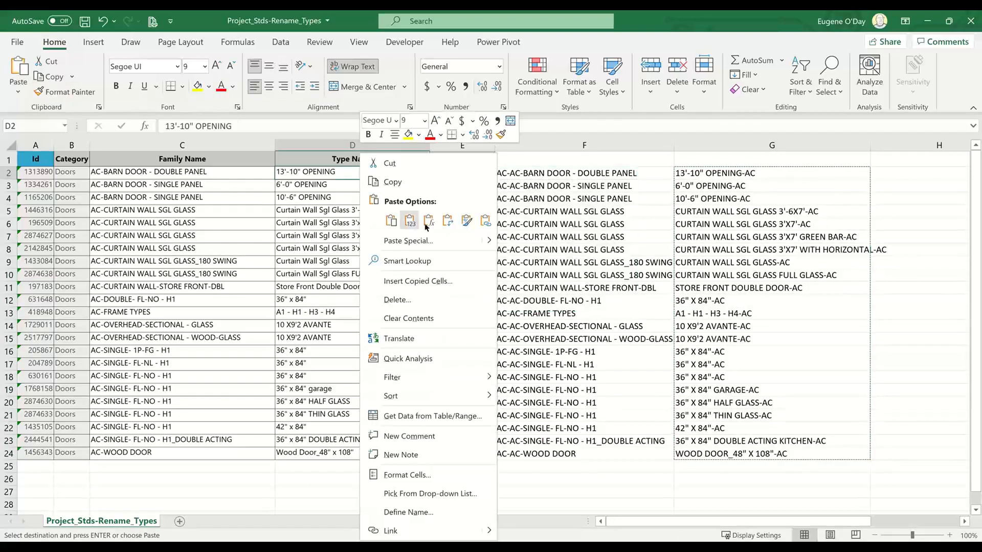
pyautogui.click(412, 221)
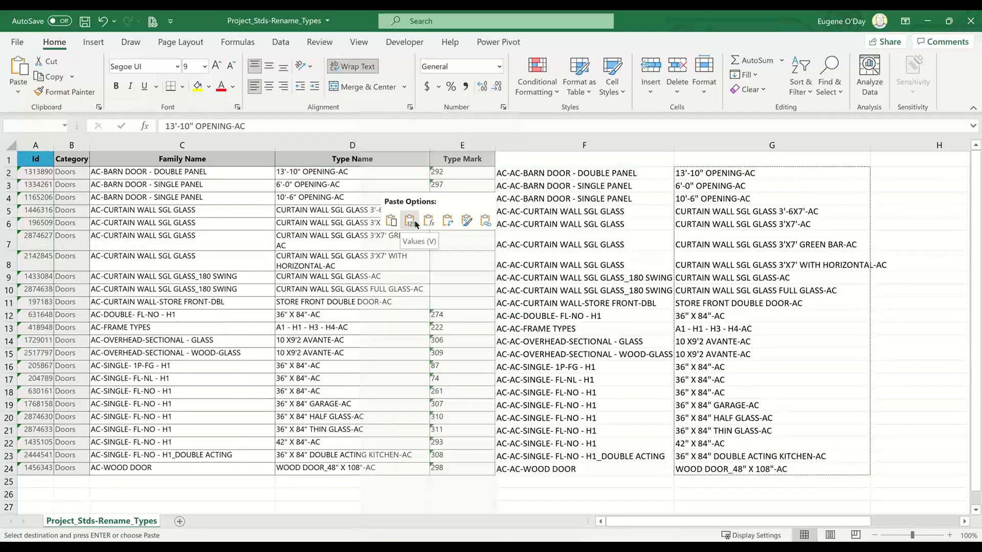
pyautogui.click(412, 221)
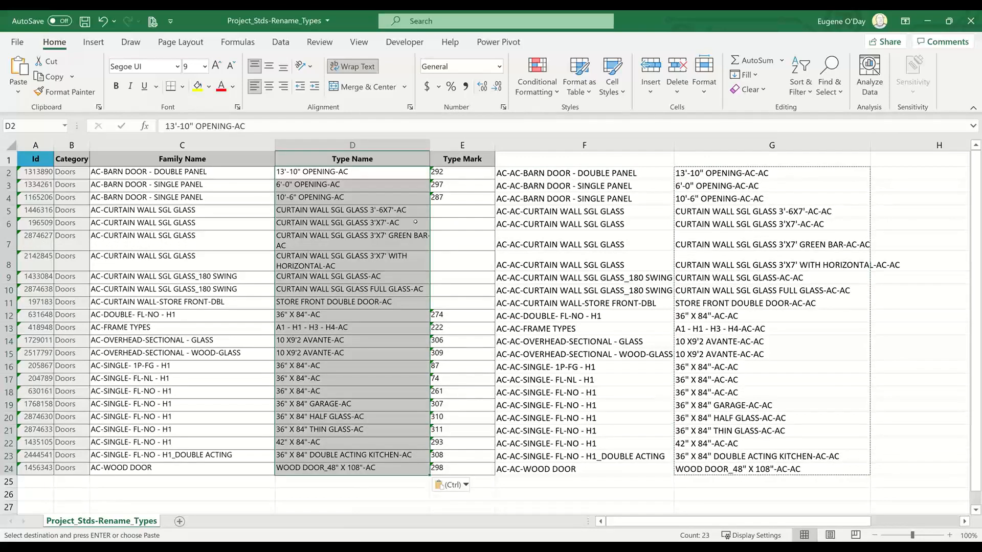
# Save the workbook, then replace every space in the sheet with a hyphen
pyautogui.click(407, 489)
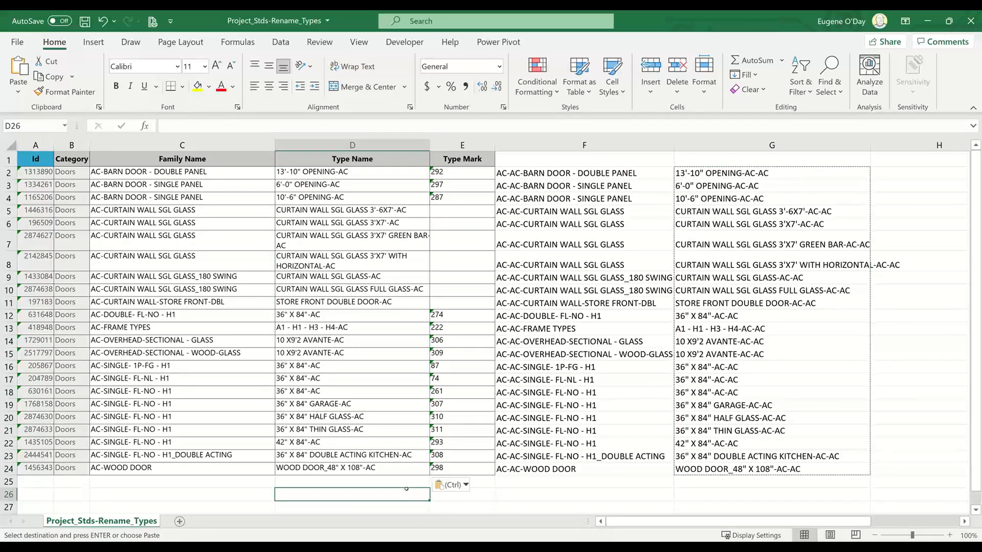
pyautogui.hotkey('ctrl', 's')
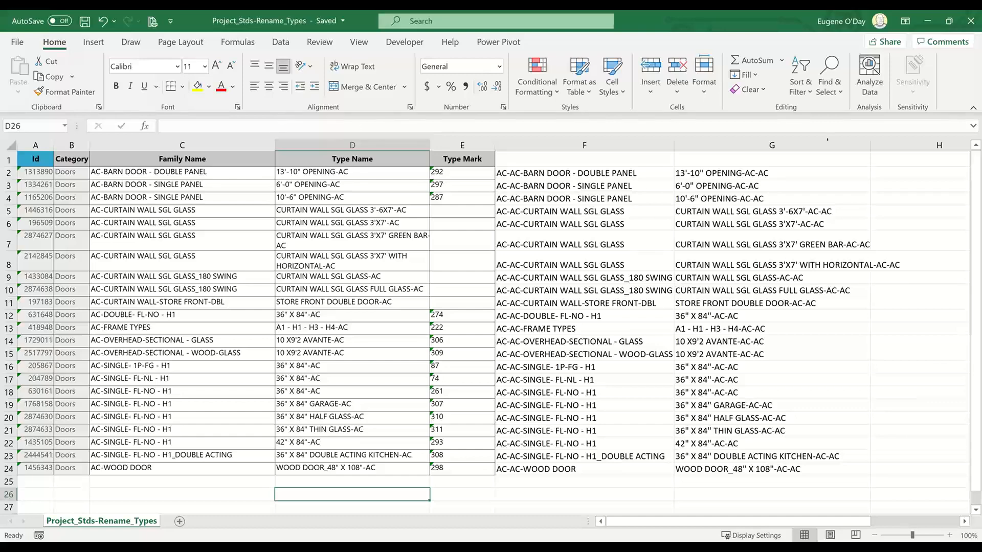
pyautogui.click(829, 77)
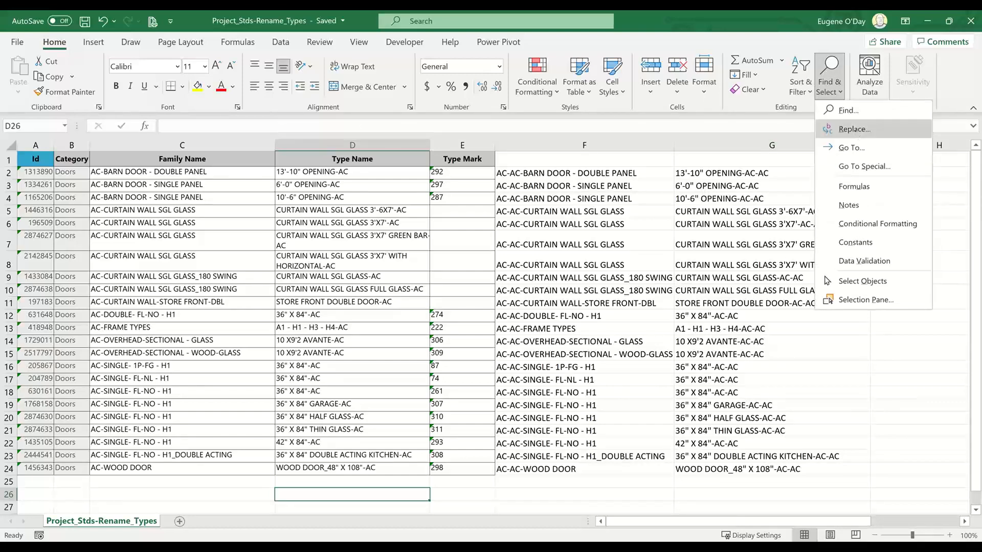
pyautogui.click(854, 129)
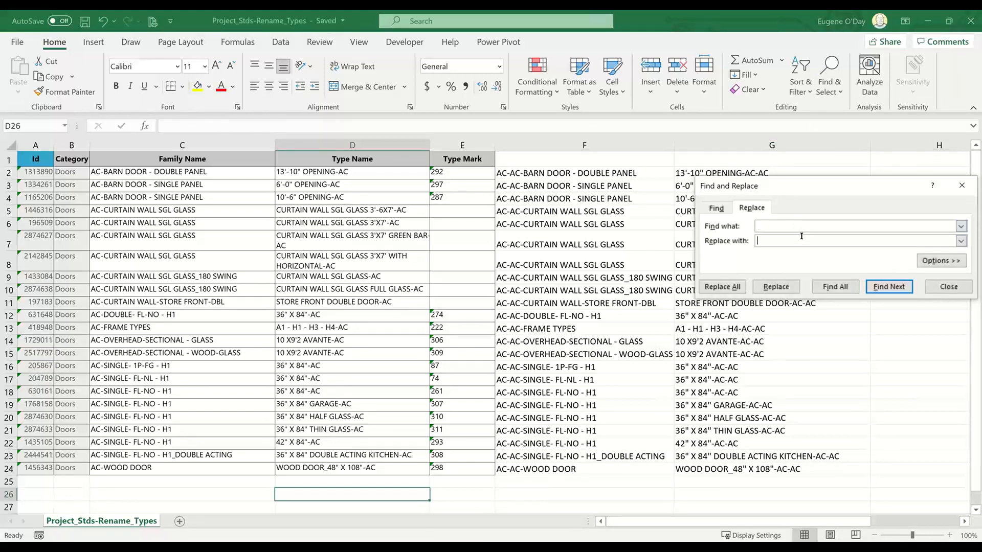
pyautogui.write('-')
pyautogui.click(722, 287)
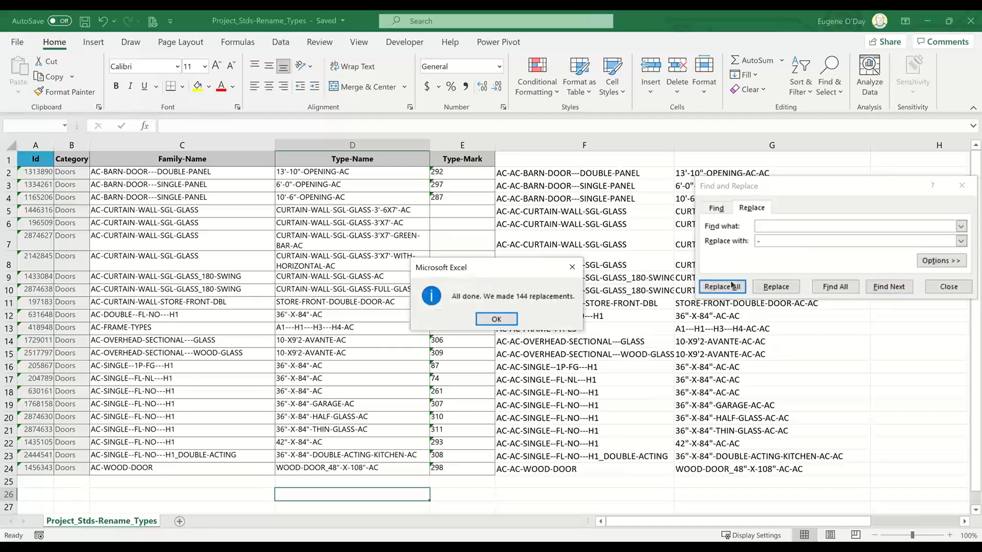
pyautogui.click(497, 319)
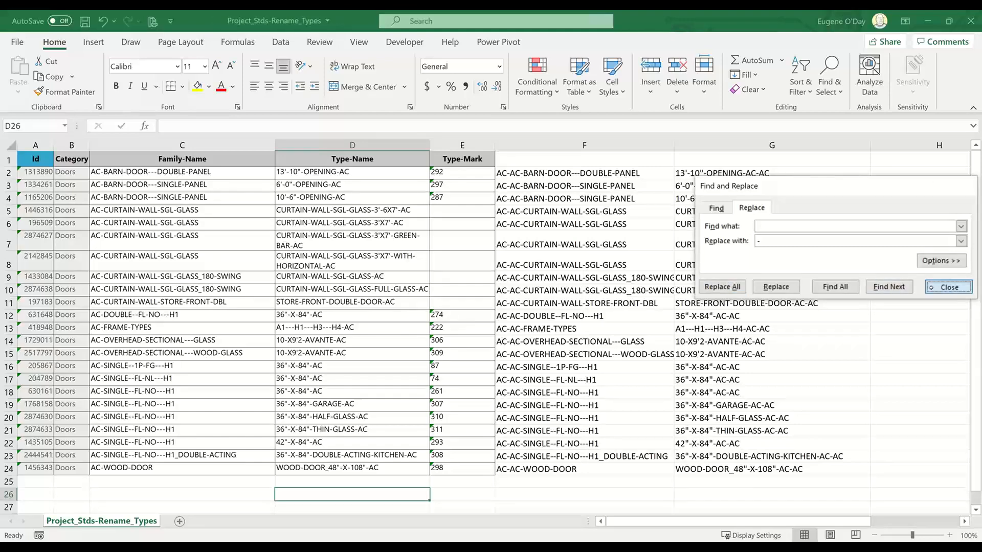
pyautogui.press('Escape')
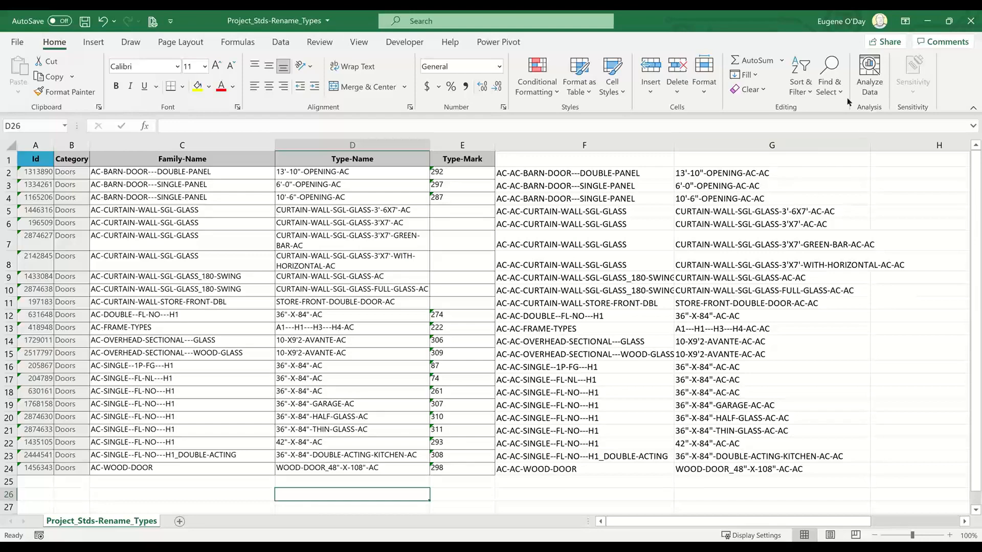
# Replace all triple hyphens (---) in the sheet with a single hyphen
pyautogui.click(841, 82)
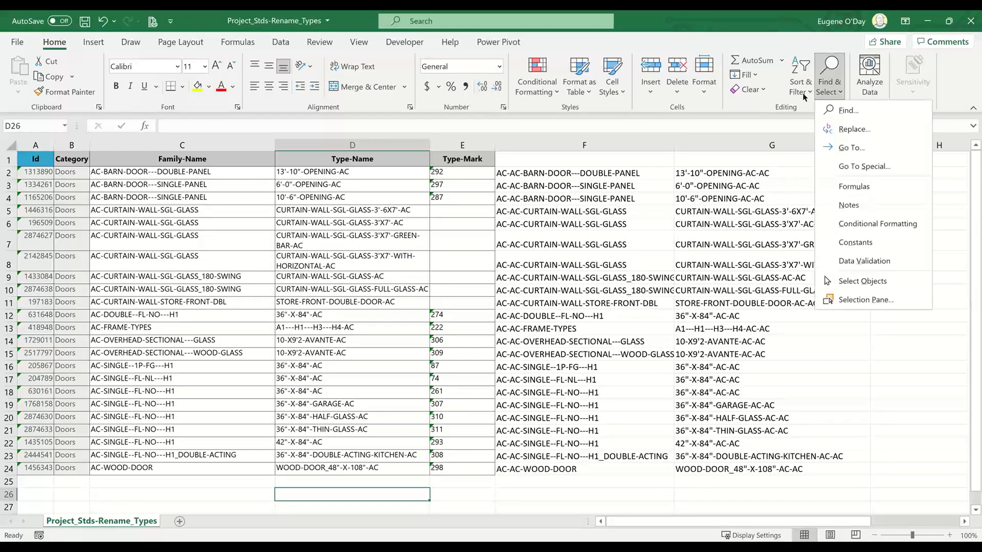
pyautogui.click(865, 129)
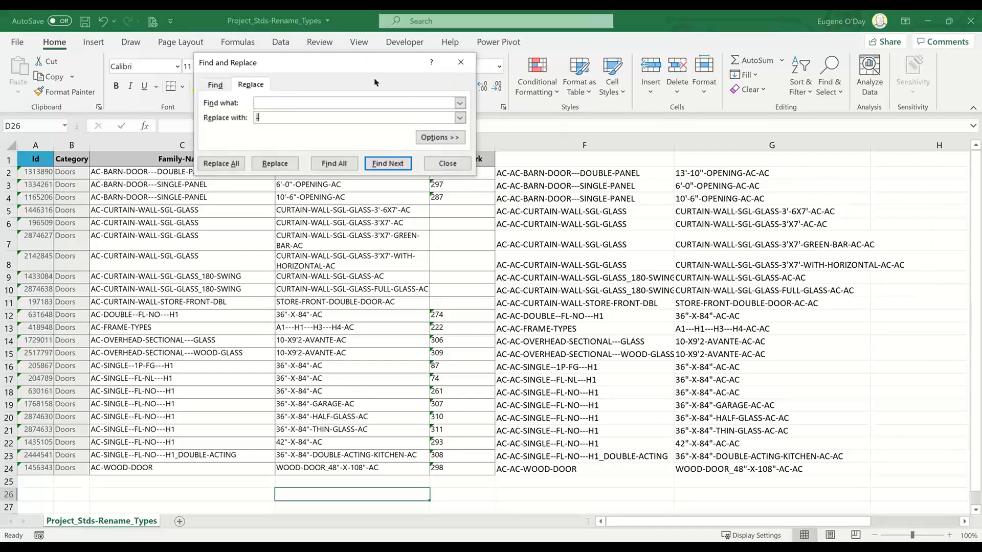
pyautogui.moveTo(359, 57); pyautogui.dragTo(610, 169)
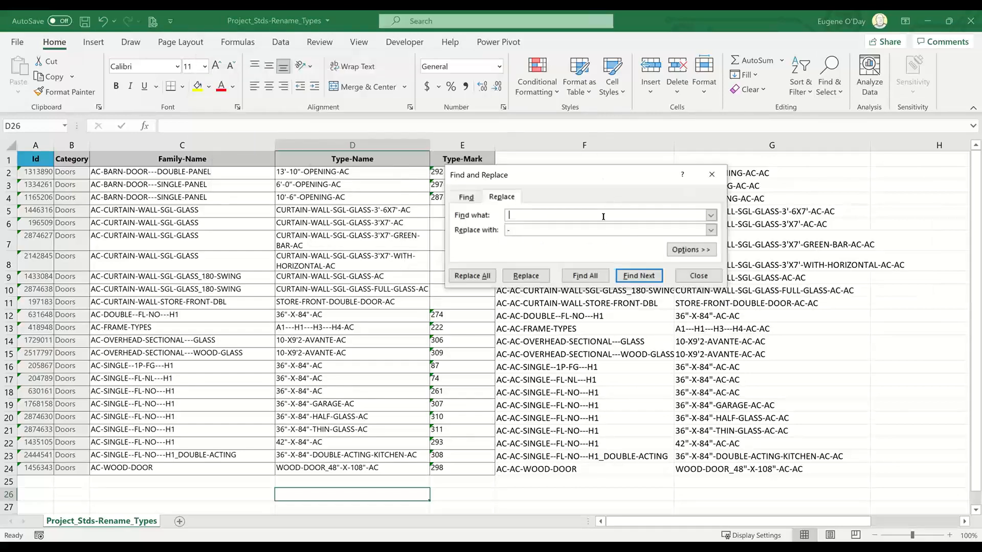
pyautogui.write('---')
pyautogui.click(486, 276)
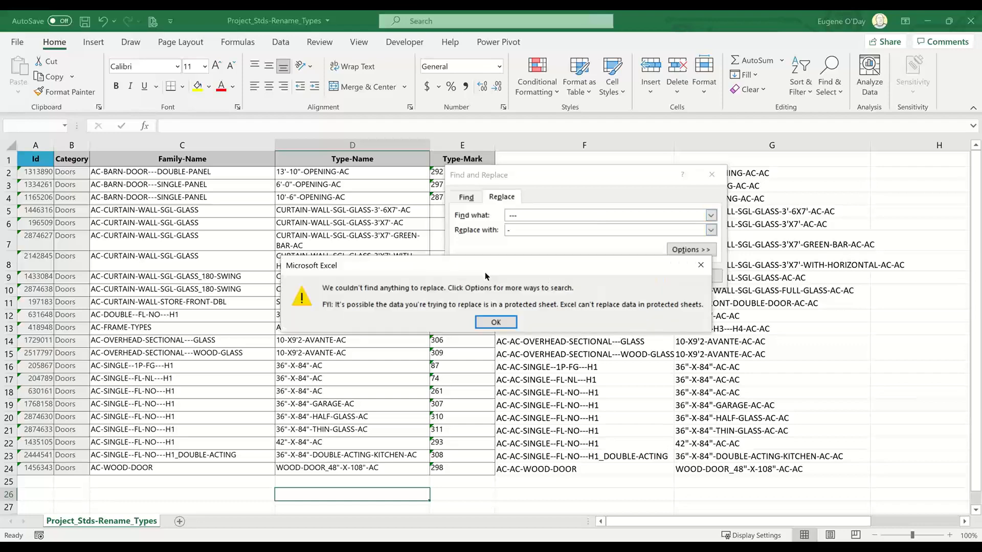
pyautogui.click(509, 323)
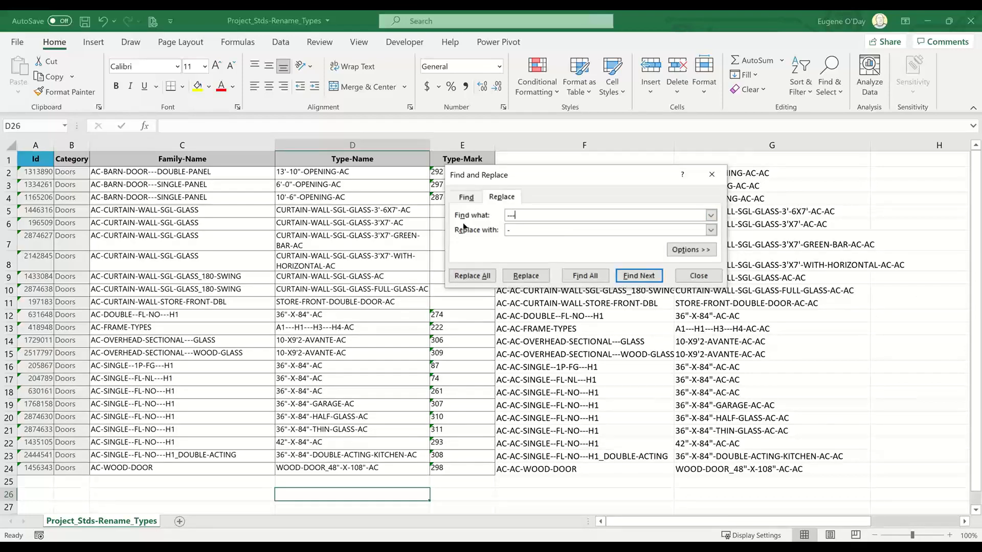
pyautogui.click(479, 277)
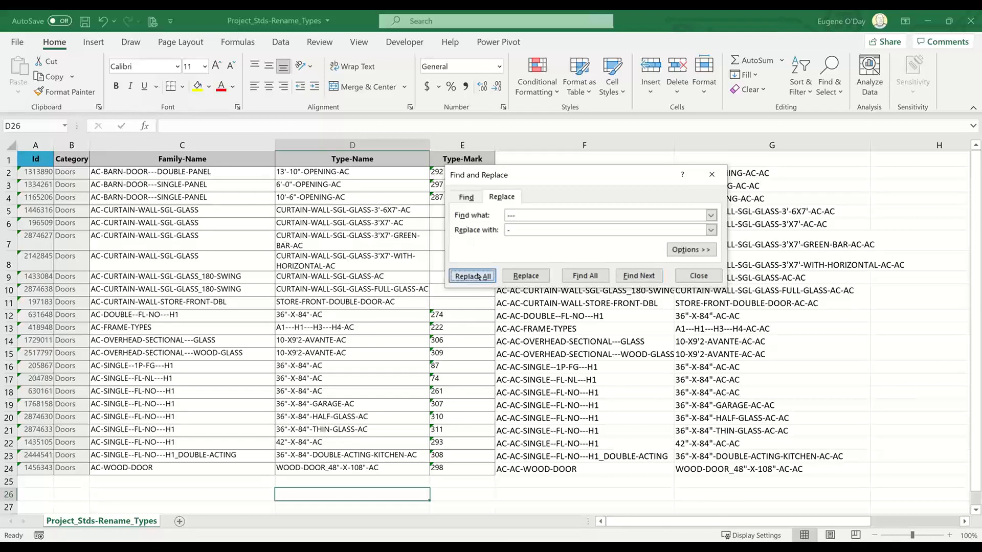
pyautogui.click(495, 316)
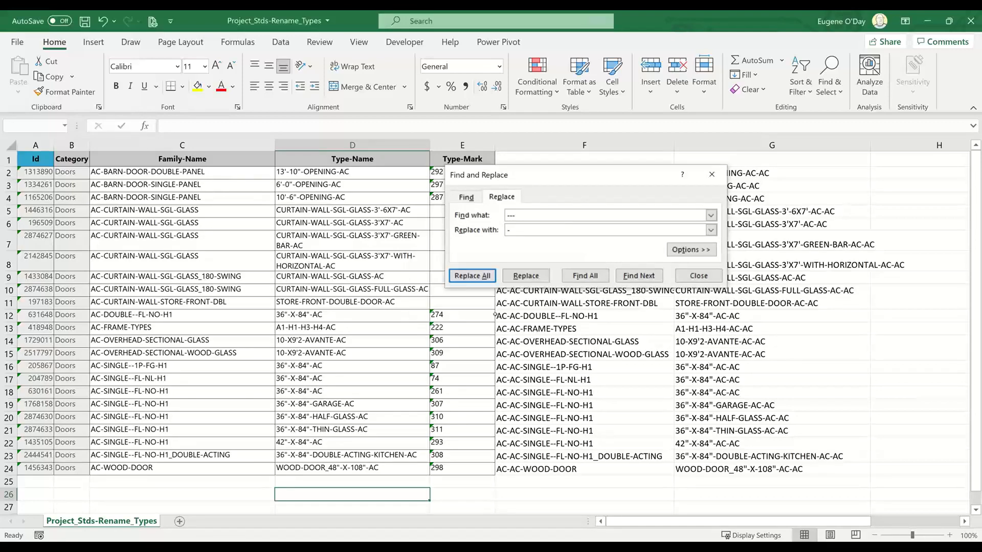
# Replace all double hyphens (--) in the sheet with a single hyphen and save the workbook
pyautogui.click(568, 215)
pyautogui.press('BackSpace')
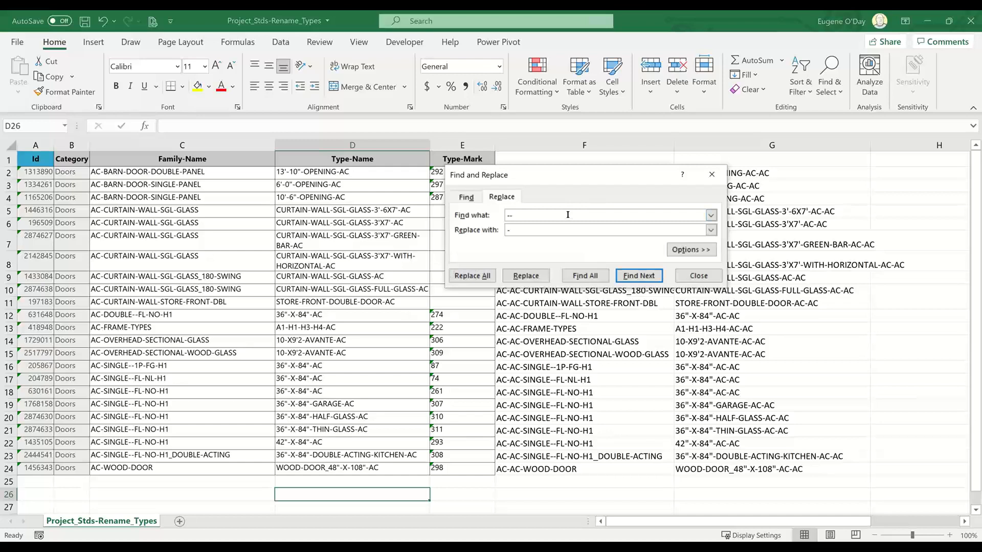
pyautogui.click(479, 277)
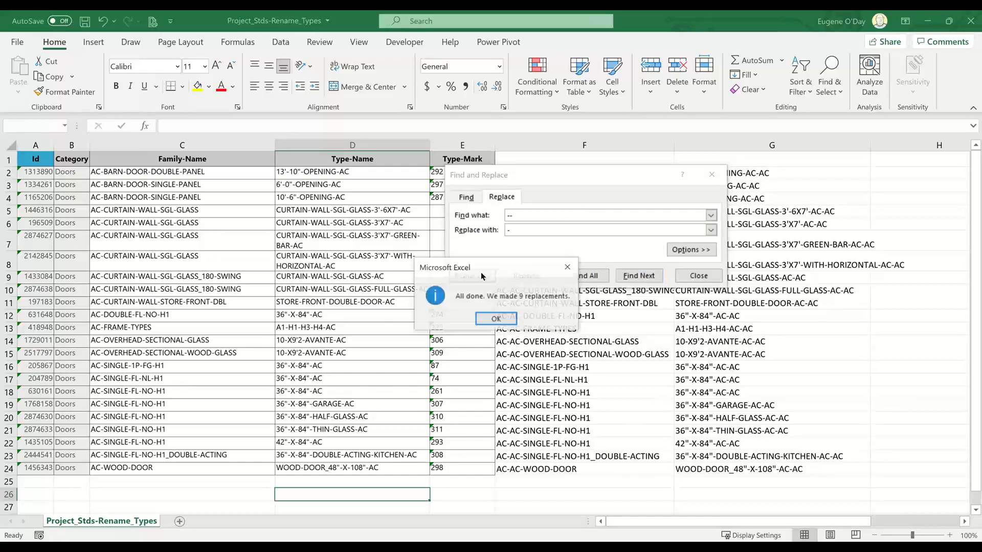
pyautogui.click(499, 319)
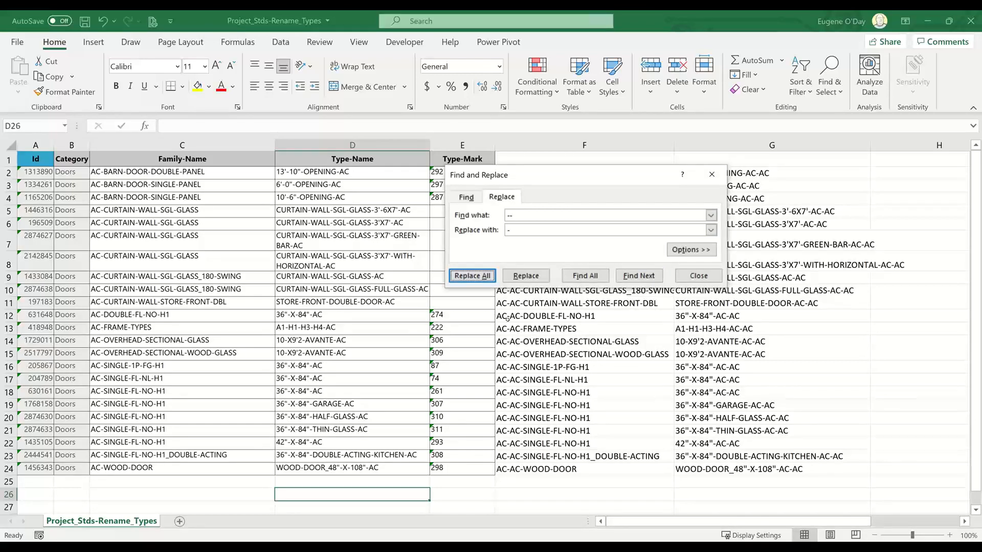
pyautogui.click(692, 276)
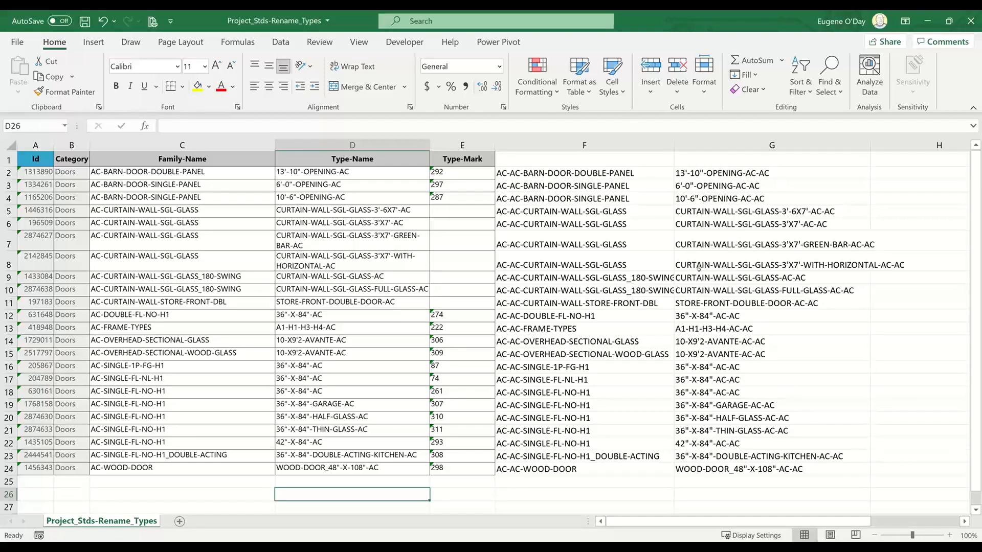
pyautogui.click(85, 21)
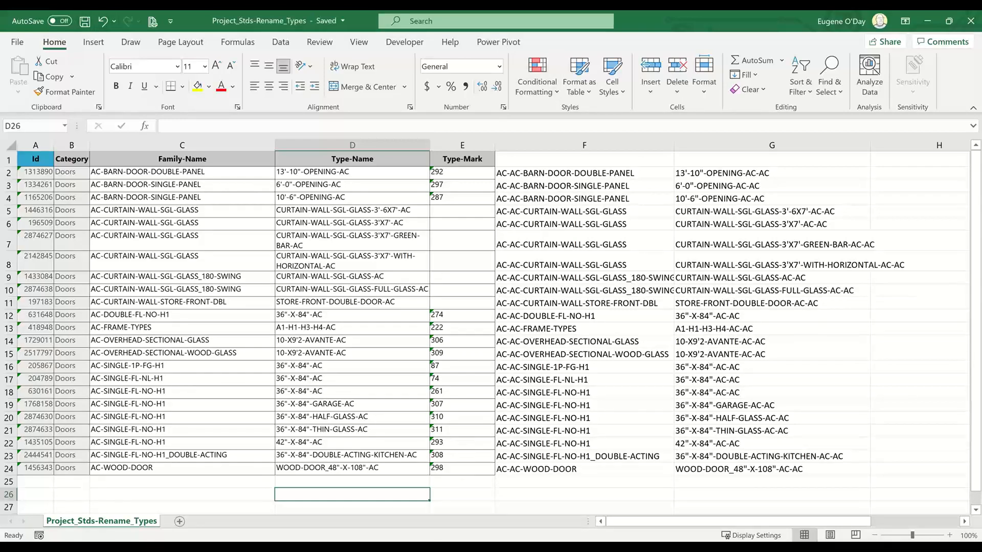
# Switch to Revit and try to import the Project_Stds-Rename_Types workbook through Ideate BIMLink
pyautogui.click(366, 509)
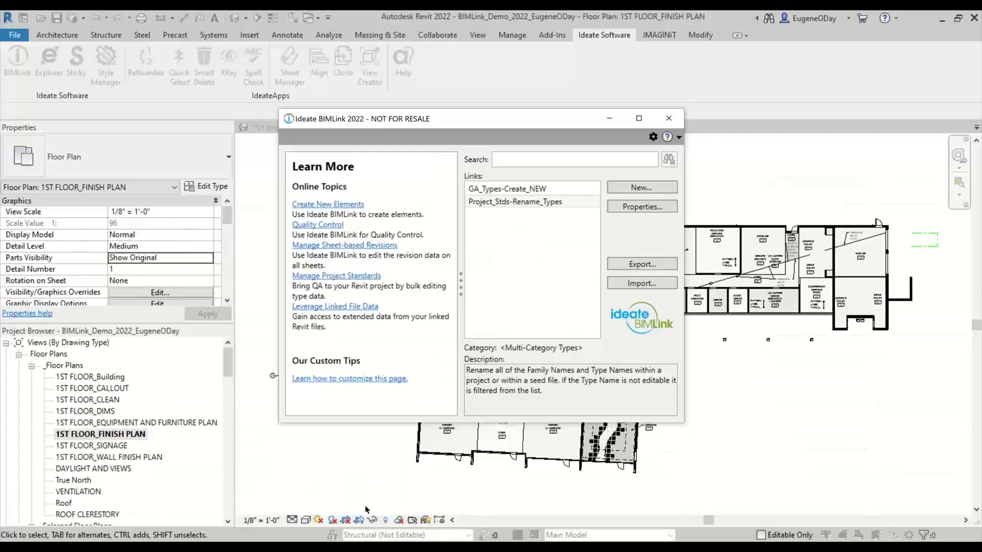
pyautogui.click(671, 282)
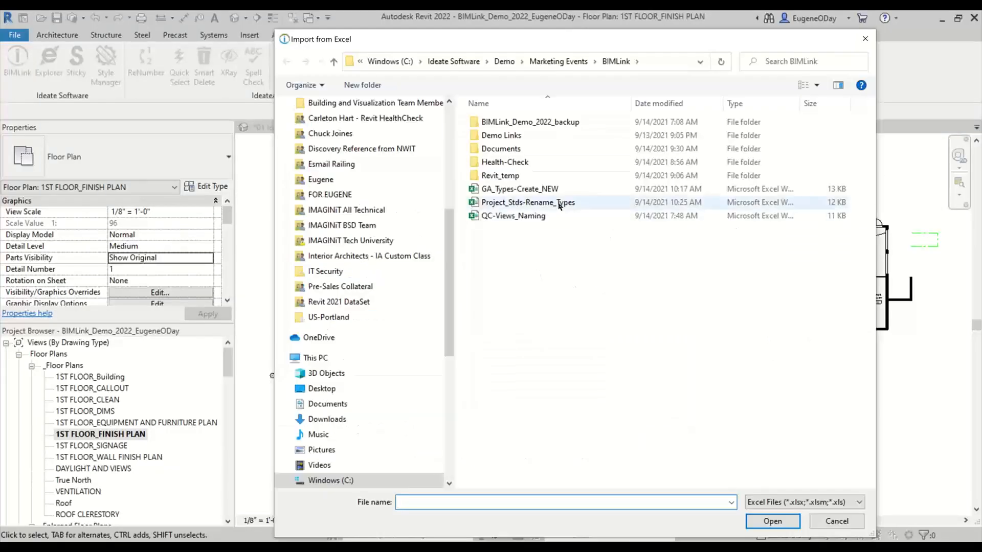
pyautogui.click(548, 202)
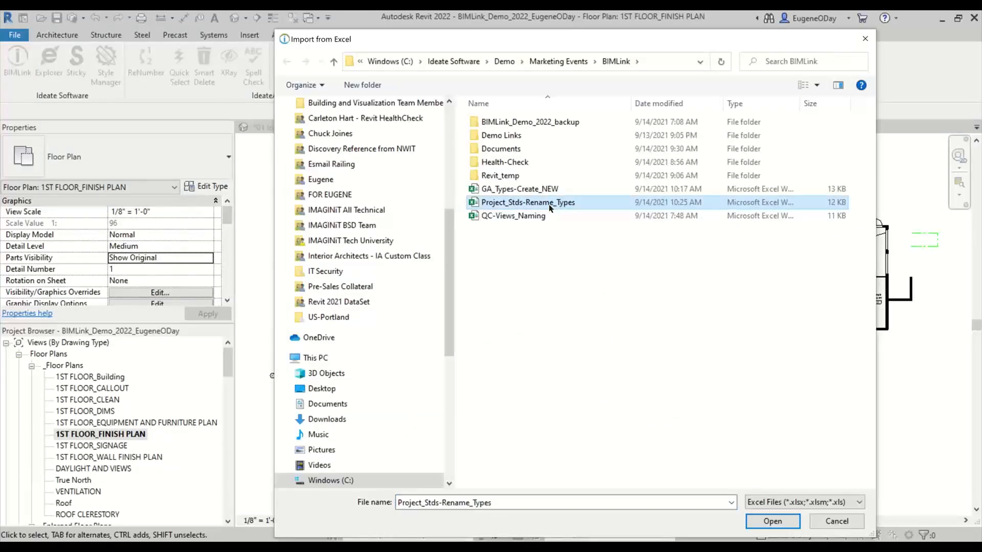
pyautogui.click(773, 521)
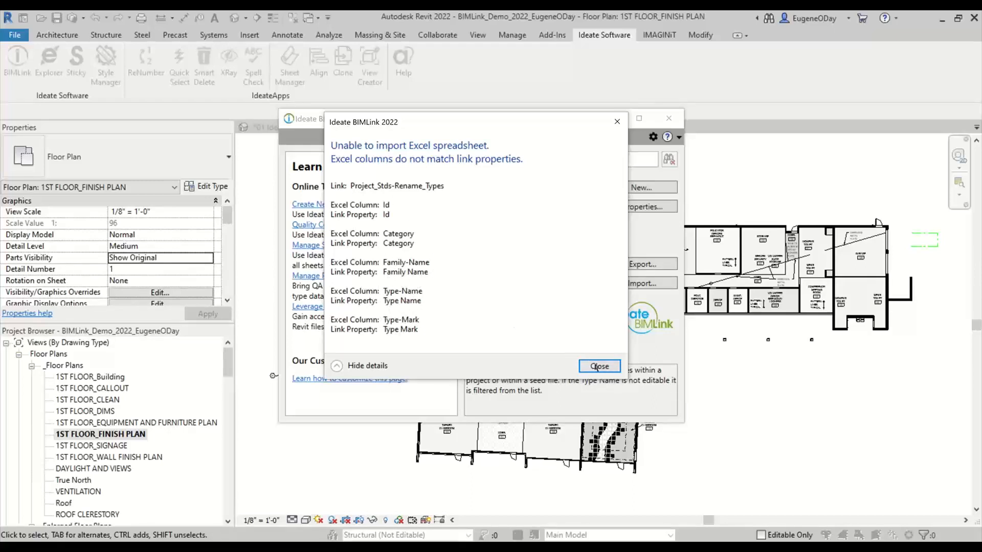
pyautogui.click(594, 366)
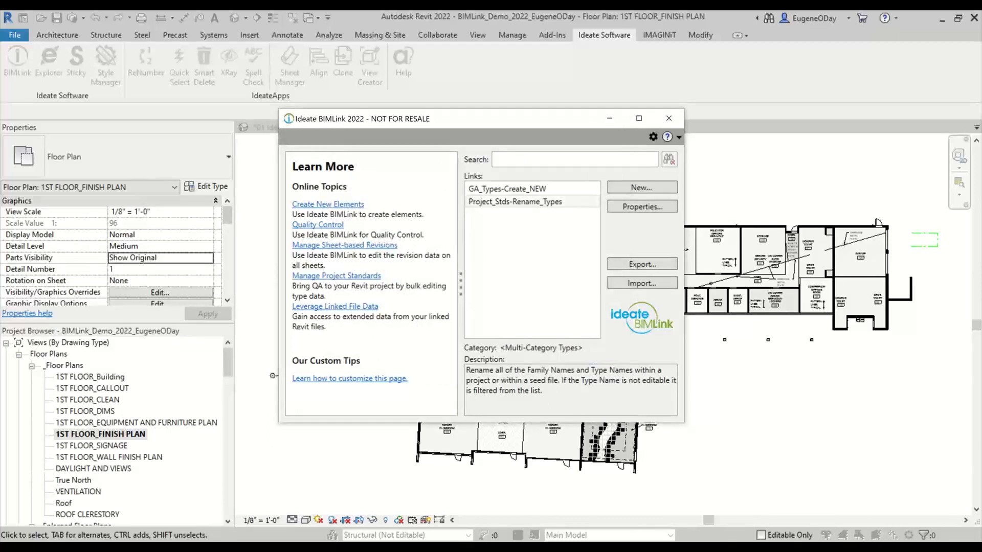
# Switch back to Excel and correct the column header in C1 to Family Name, with a space instead of the hyphen
pyautogui.moveTo(226, 549)
pyautogui.click(285, 485)
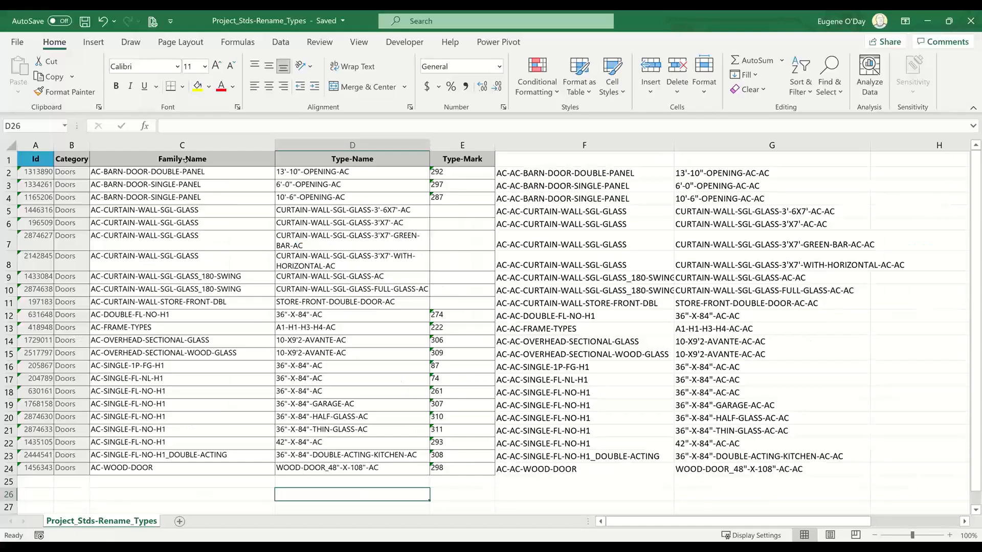
pyautogui.click(185, 161)
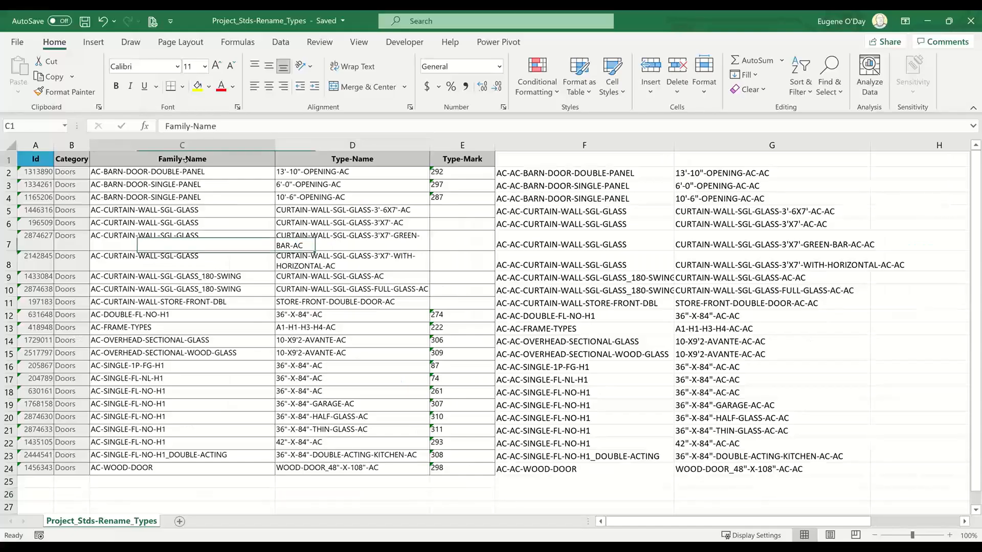
pyautogui.click(200, 125)
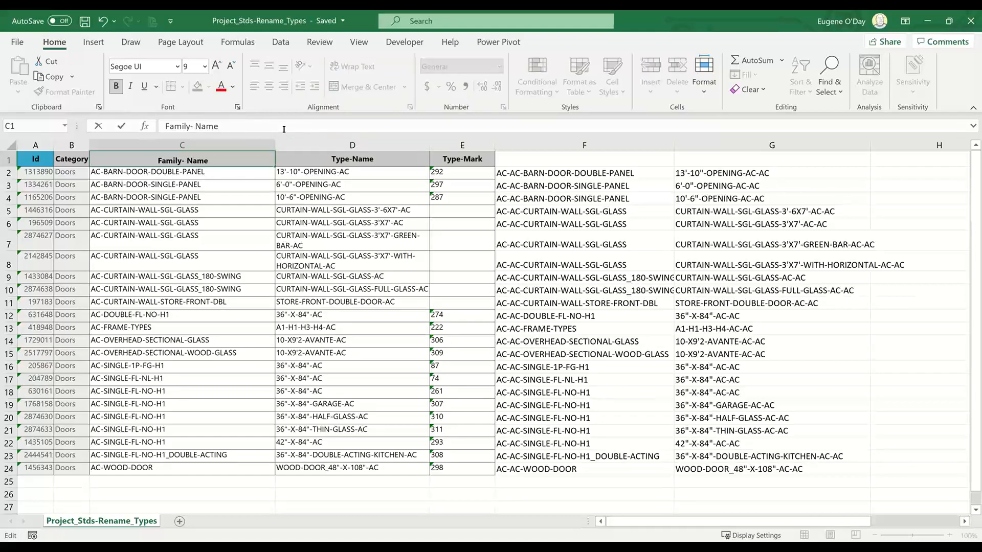
pyautogui.press('BackSpace')
pyautogui.press('BackSpace')
# Correct the headers in D1 to Type Name and E1 to Type Mark, and save the workbook
pyautogui.click(314, 160)
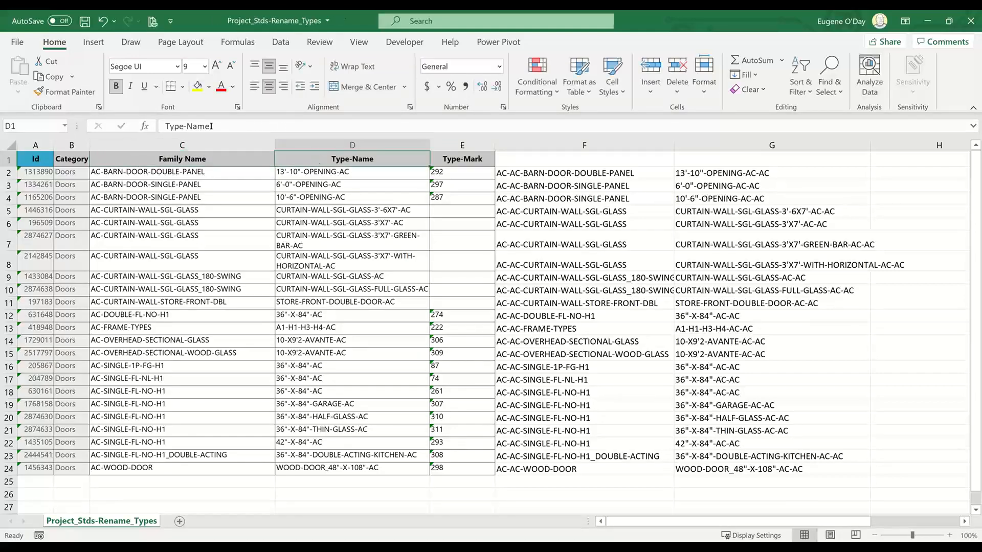
pyautogui.click(185, 125)
pyautogui.press('BackSpace')
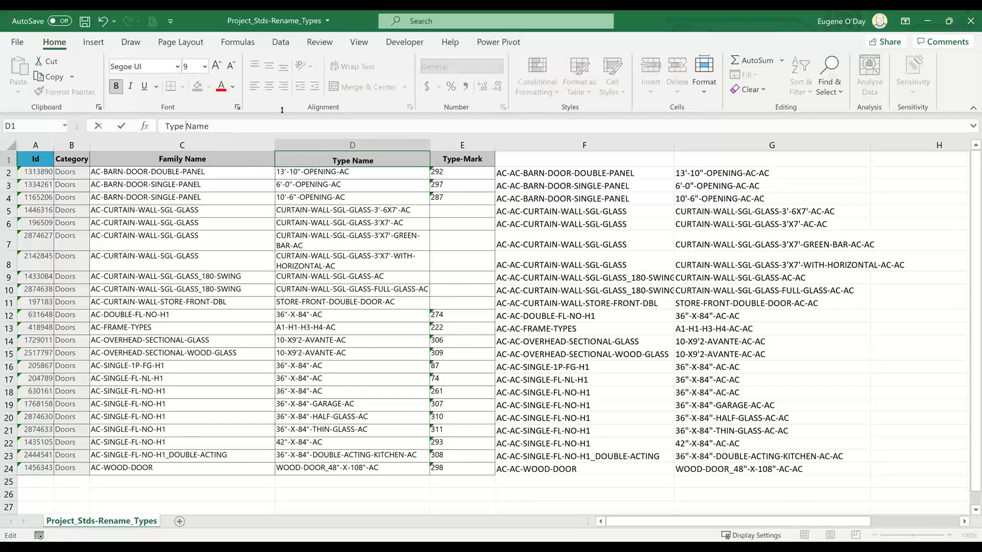
pyautogui.click(476, 163)
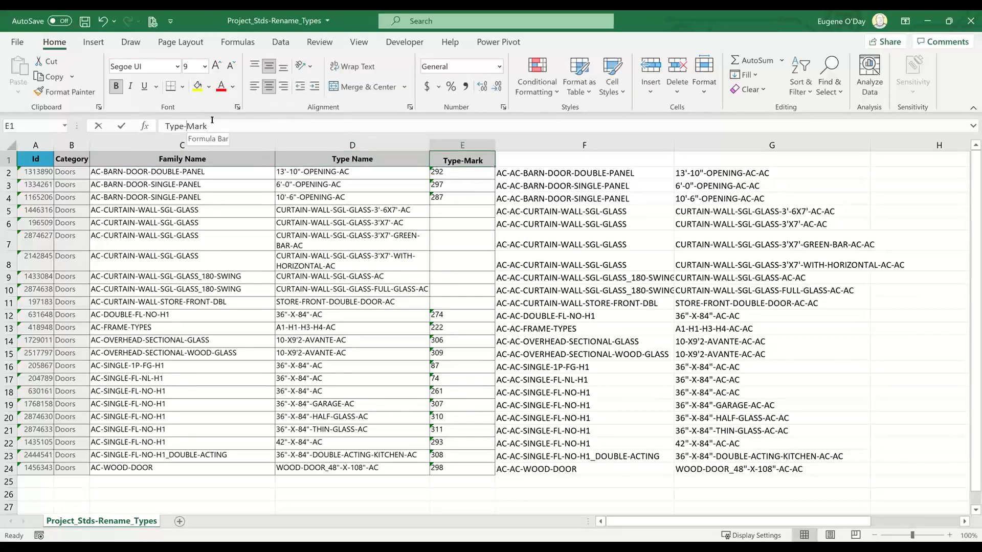
pyautogui.click(186, 126)
pyautogui.press('BackSpace')
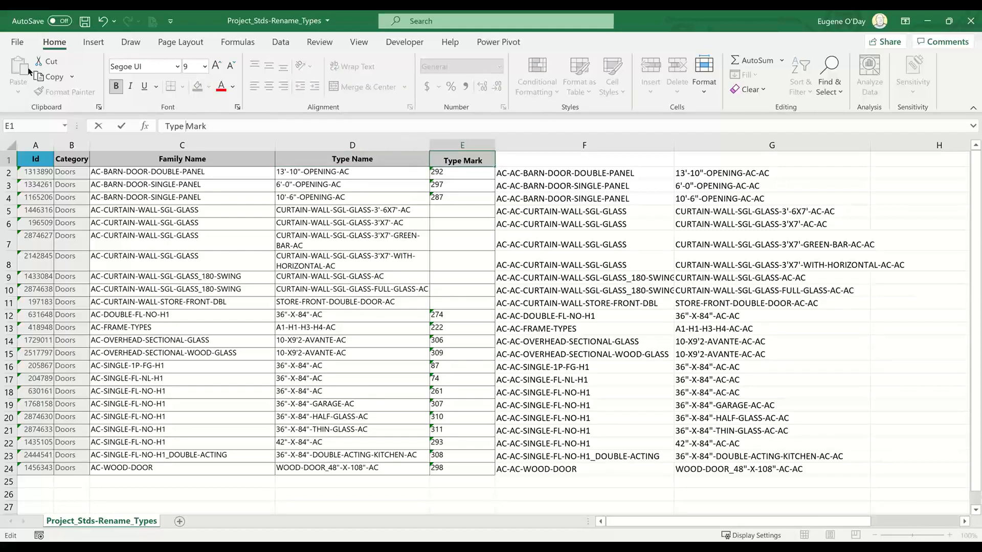
pyautogui.click(84, 22)
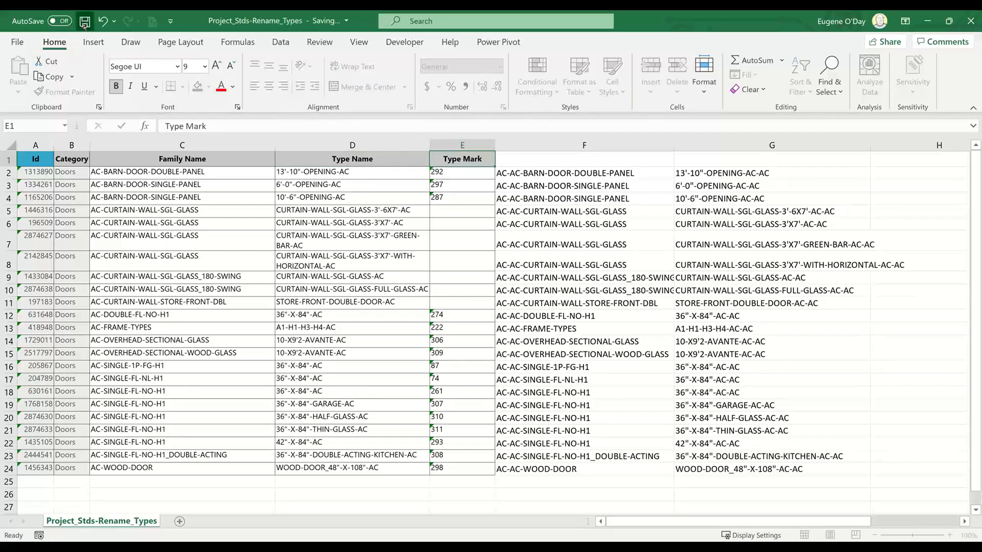
# Close the workbook and load Project_Stds-Rename_Types into the Ideate BIMLink import preview in Revit
pyautogui.click(964, 24)
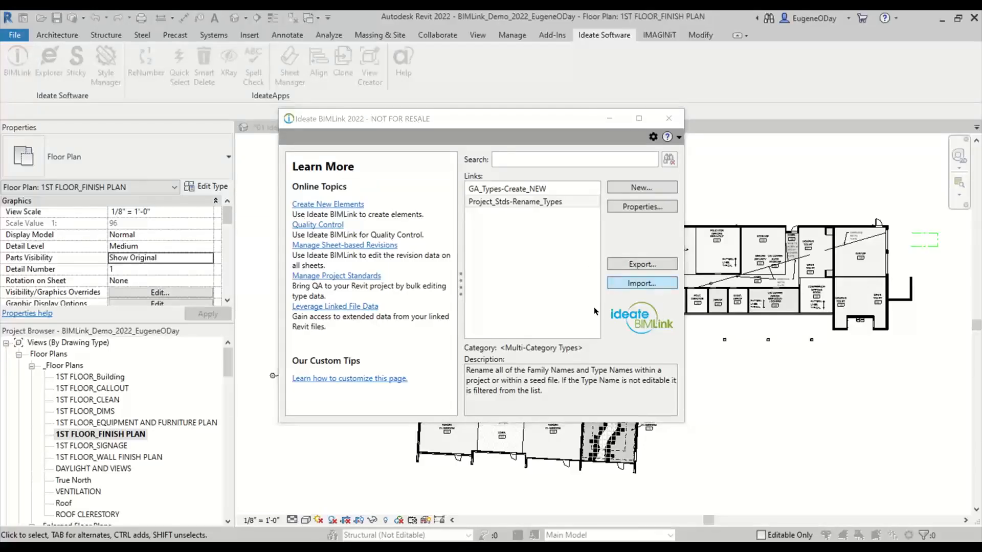
pyautogui.press('Return')
pyautogui.click(517, 203)
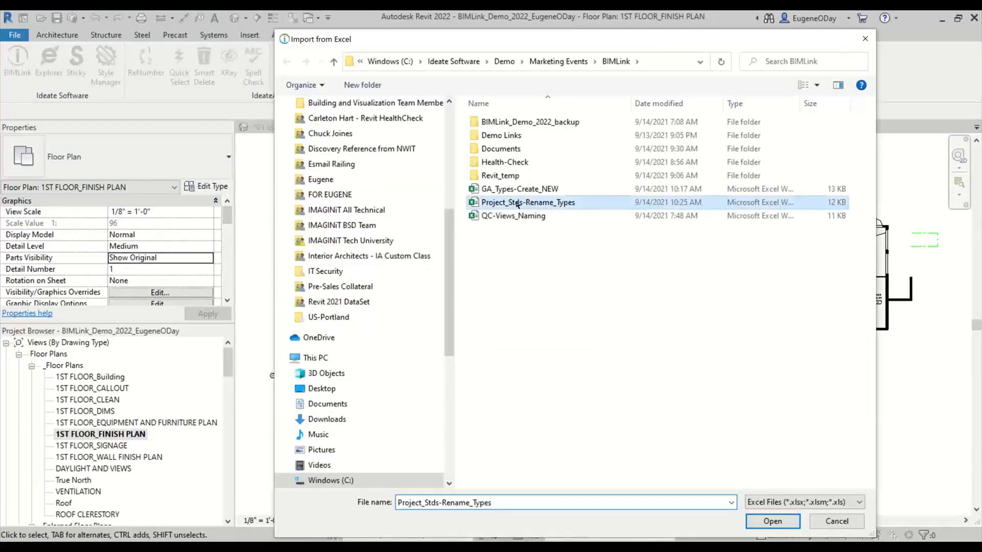
pyautogui.click(779, 518)
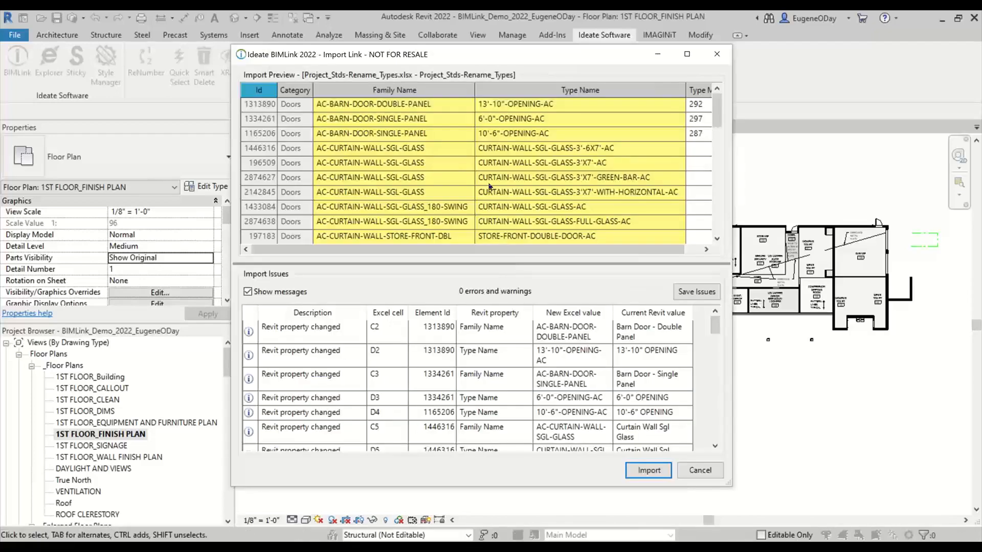
# Import the renamed door family and type names from the Project_Stds-Rename_Types workbook into the model and close BIMLink
pyautogui.click(287, 294)
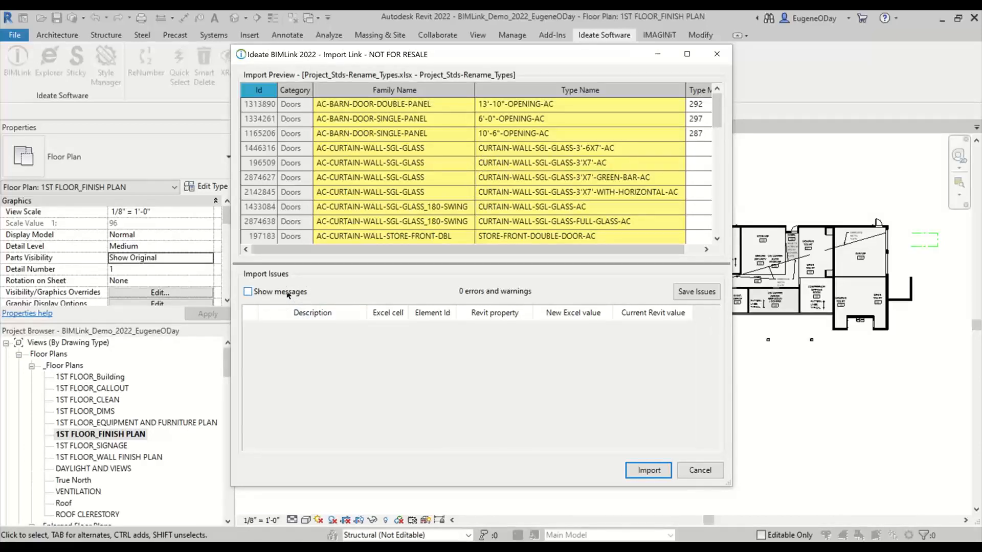
pyautogui.click(288, 294)
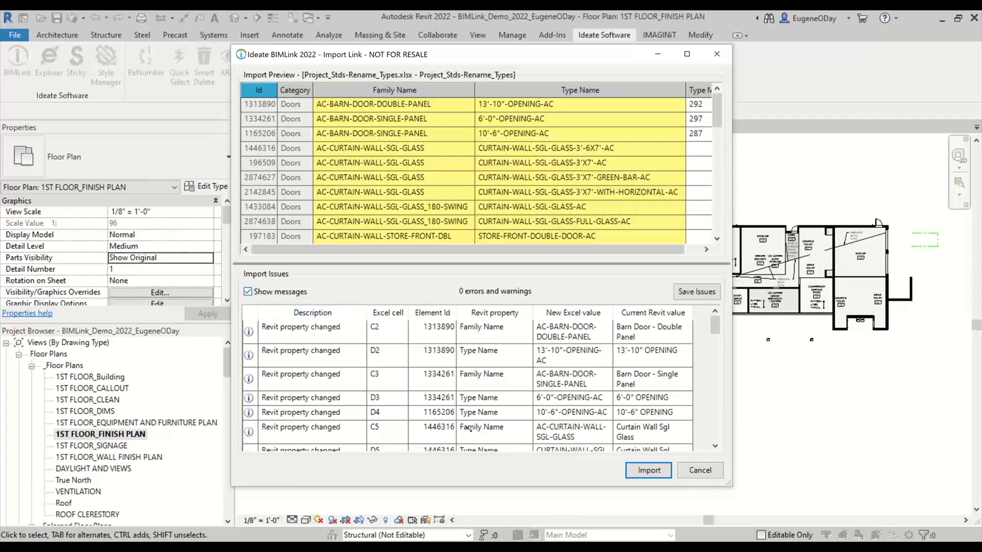
pyautogui.click(642, 472)
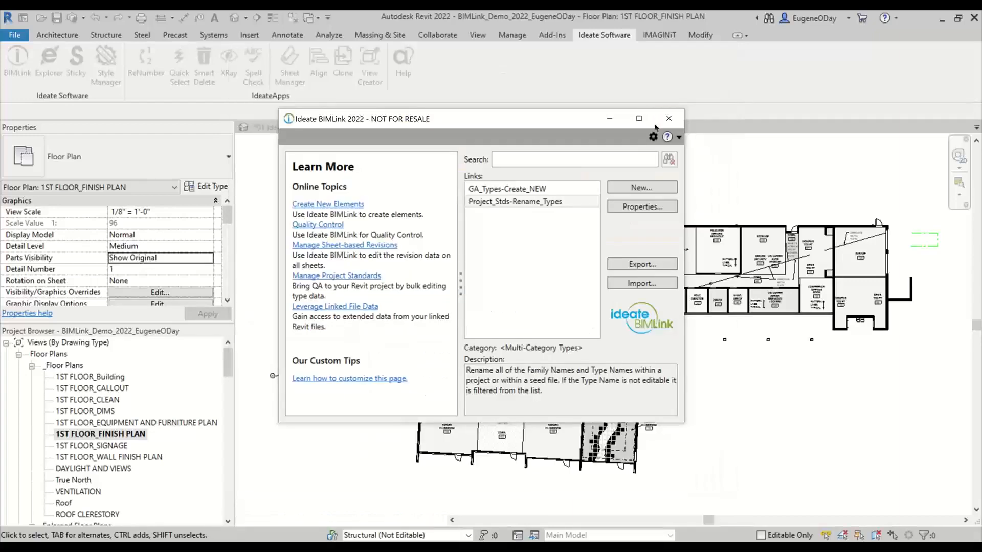
pyautogui.click(668, 118)
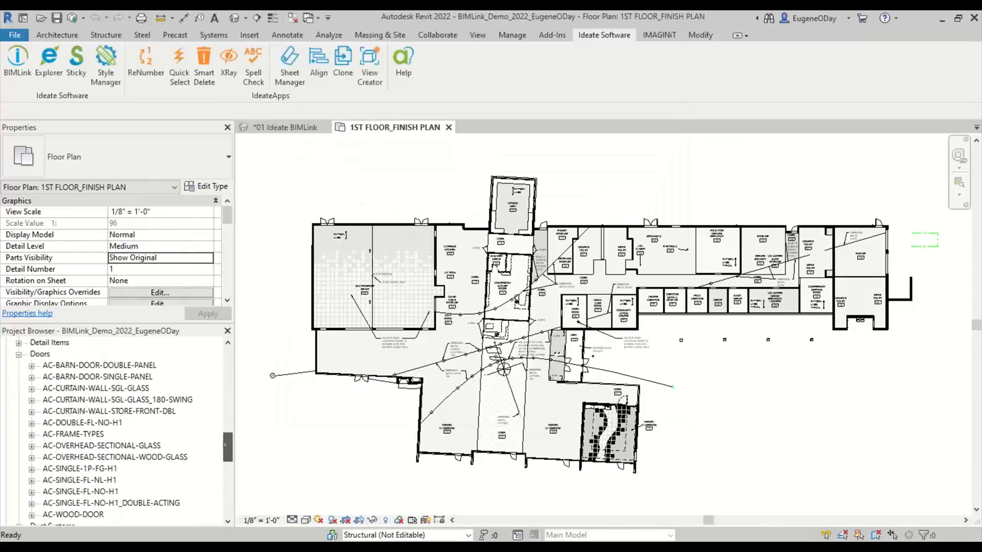
# Check the renamed door families in the Project Browser and expand AC-SINGLE-FL-NO-H1 to see its types
pyautogui.moveTo(226, 442); pyautogui.dragTo(226, 441)
pyautogui.moveTo(230, 440); pyautogui.dragTo(230, 447)
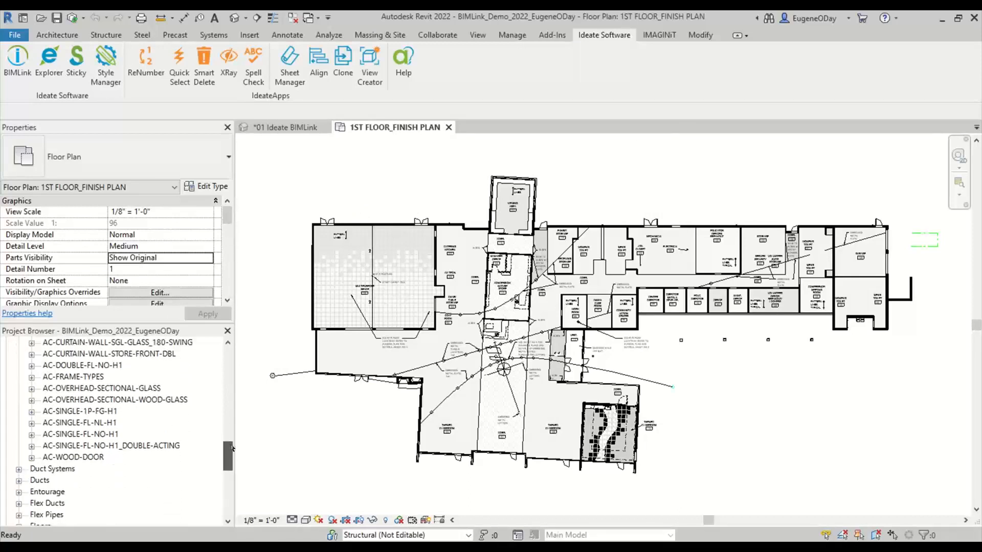
pyautogui.click(31, 436)
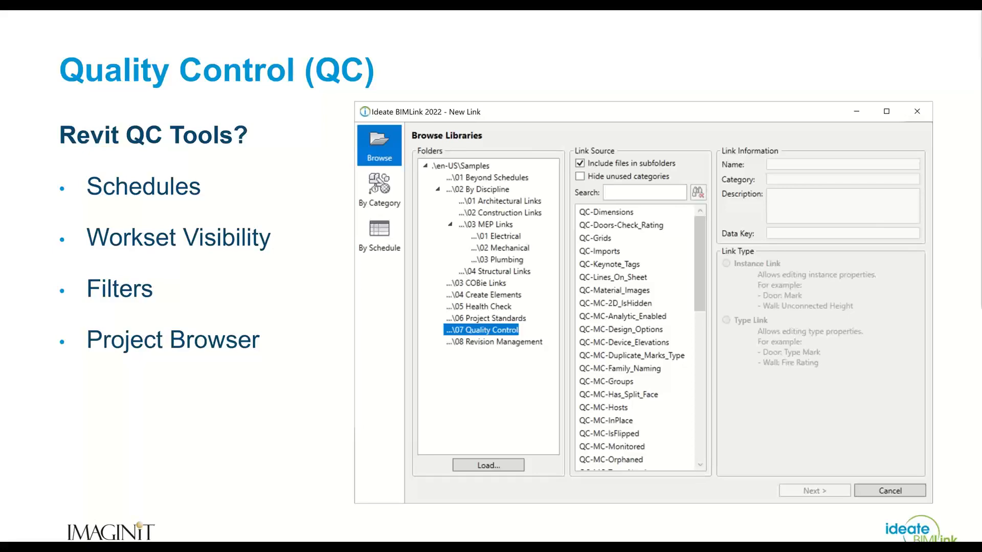
pyautogui.press('Right')
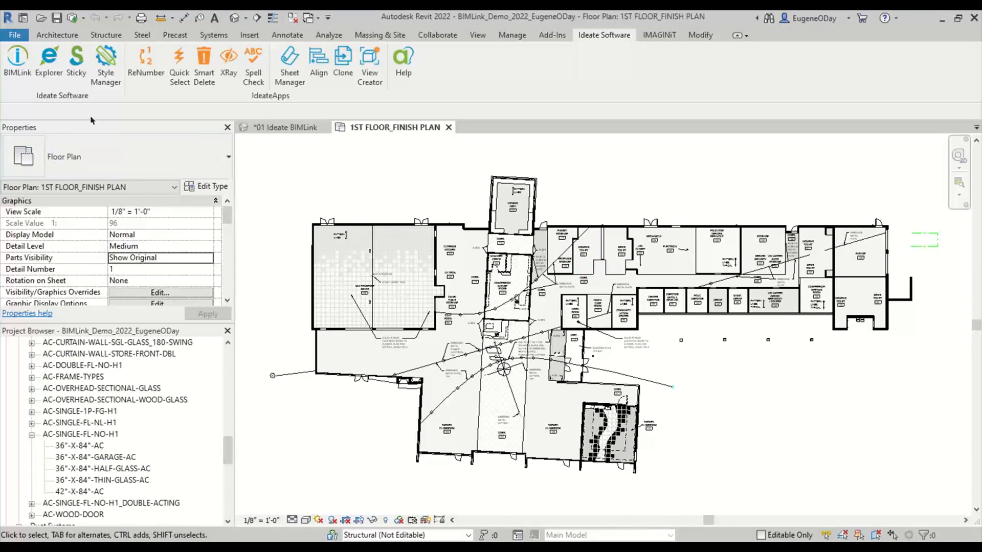
# Start a new BIMLink link and browse the sample library folders to 06 Project Standards
pyautogui.click(24, 77)
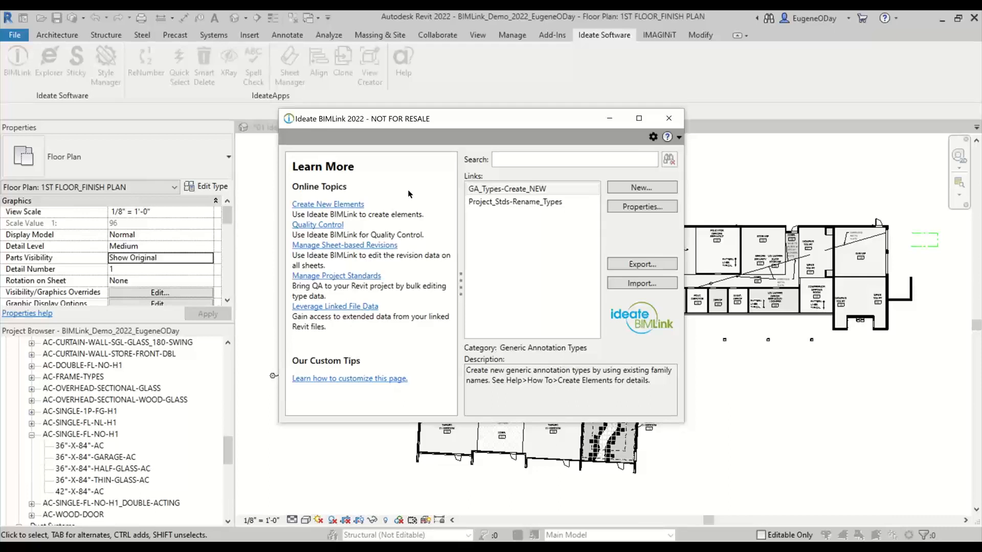
pyautogui.click(635, 189)
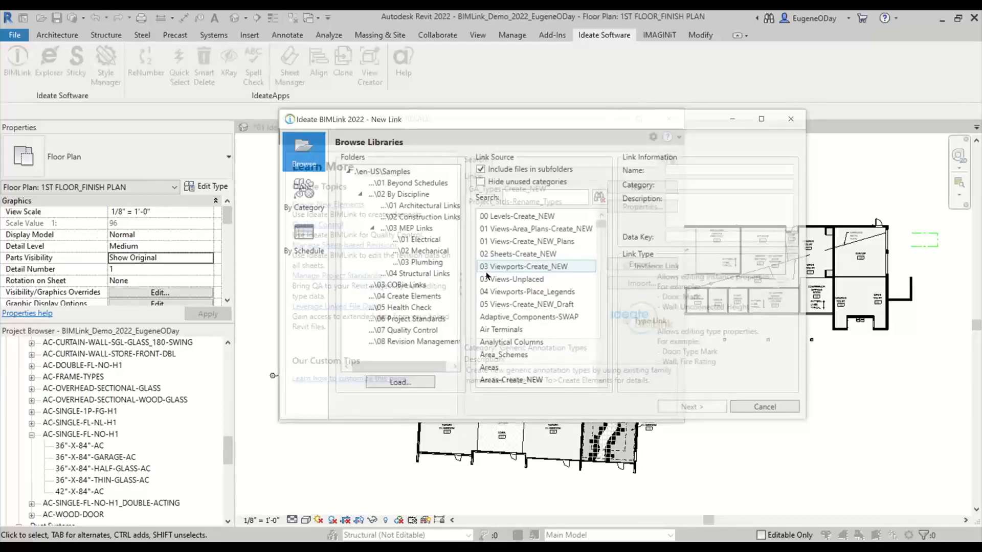
pyautogui.click(434, 185)
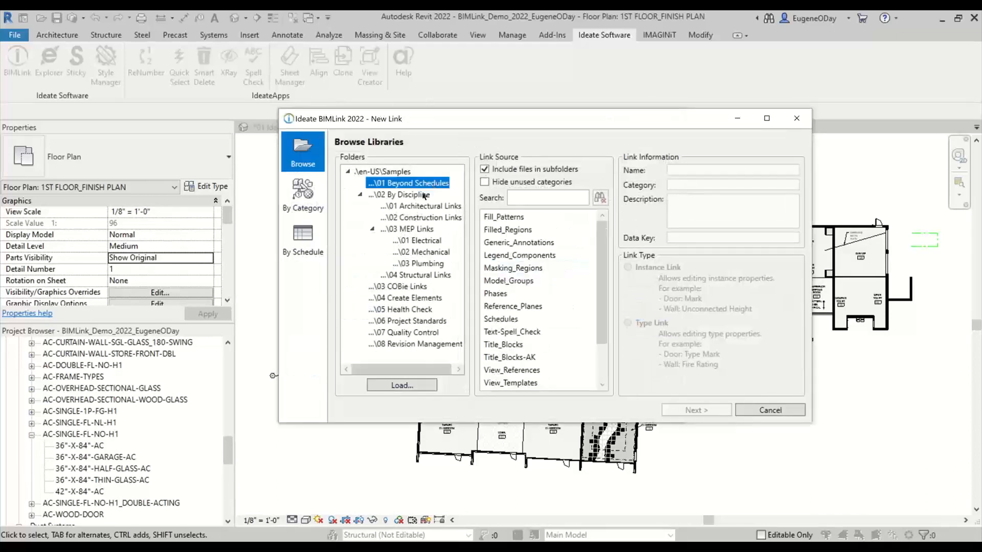
pyautogui.click(421, 198)
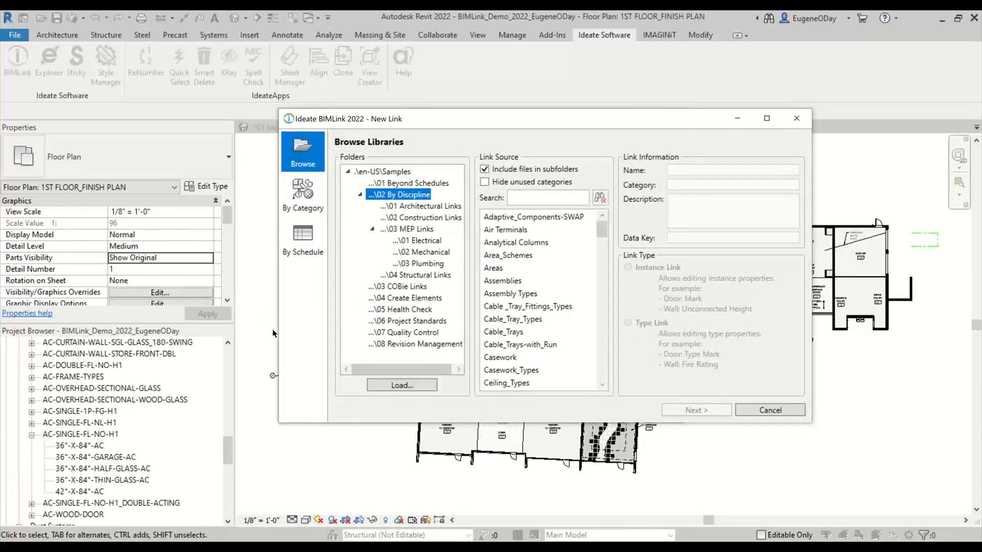
pyautogui.click(424, 322)
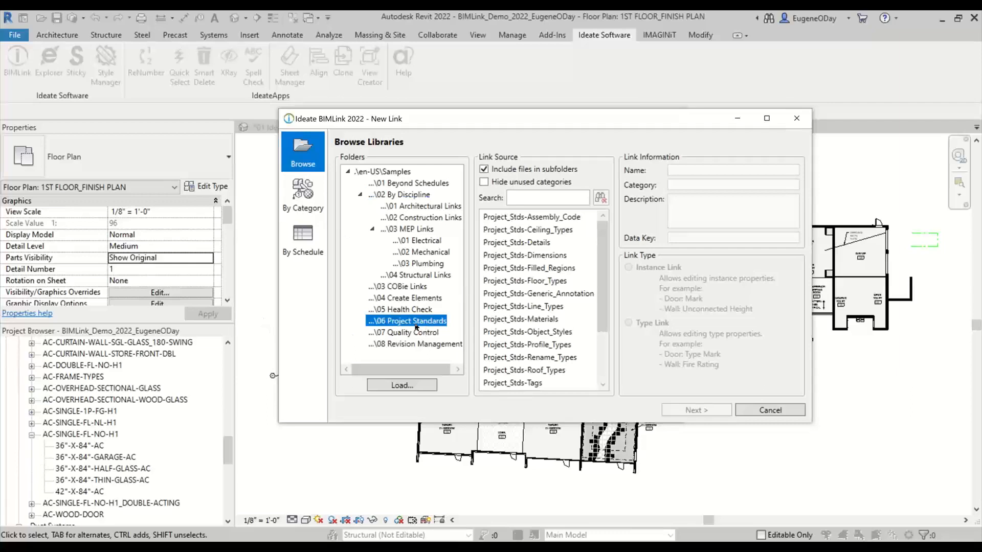
# Review the descriptions of the Project Standards sample links, from Project_Stds-Details to Project_Stds-Materials
pyautogui.click(534, 244)
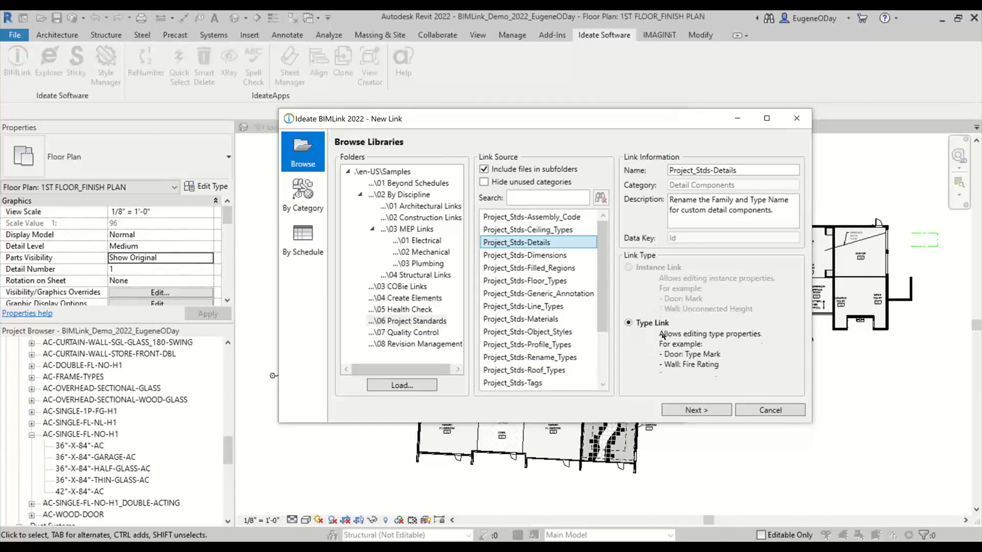
pyautogui.press('Down')
pyautogui.press('Down')
pyautogui.press('Down')
pyautogui.press('Down')
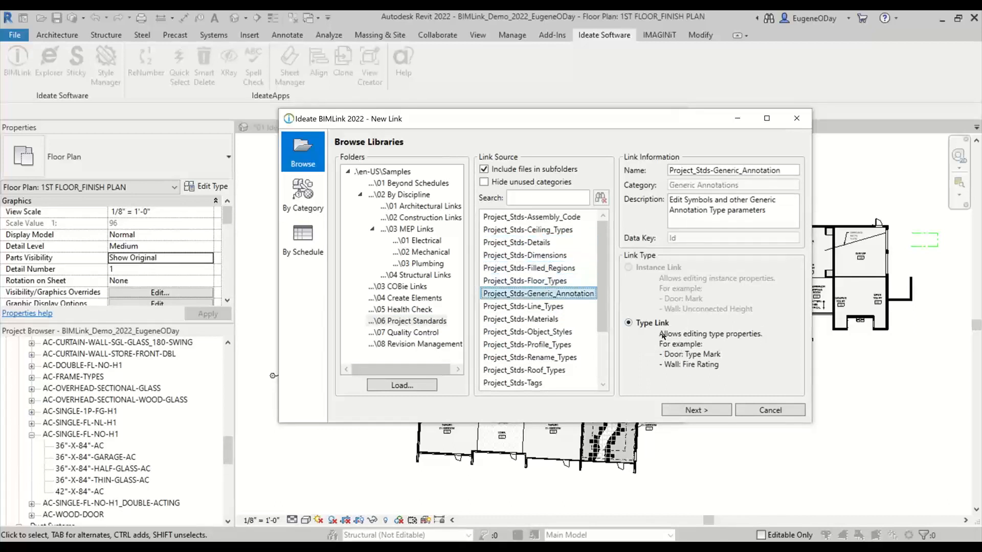
pyautogui.press('Down')
pyautogui.press('Down')
pyautogui.press('Up')
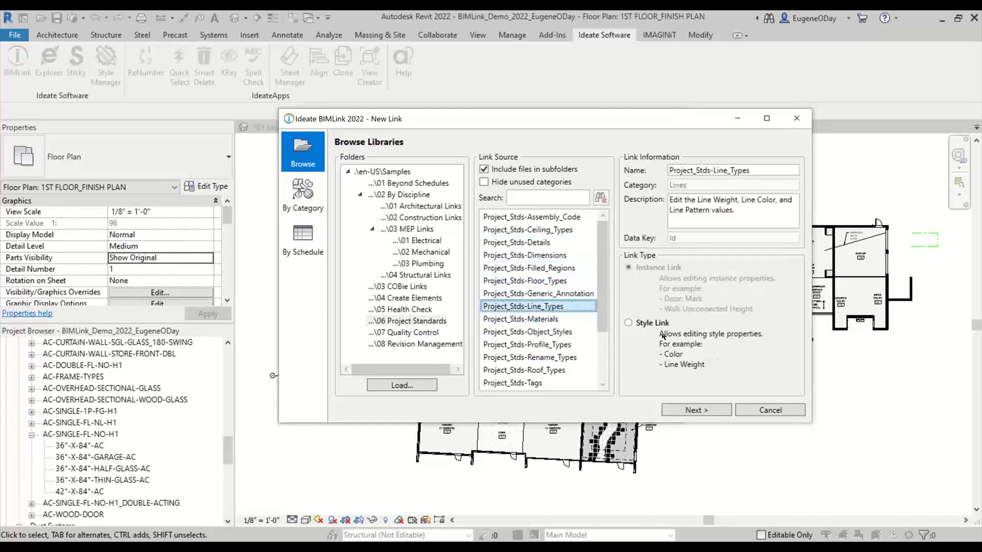
pyautogui.press('Down')
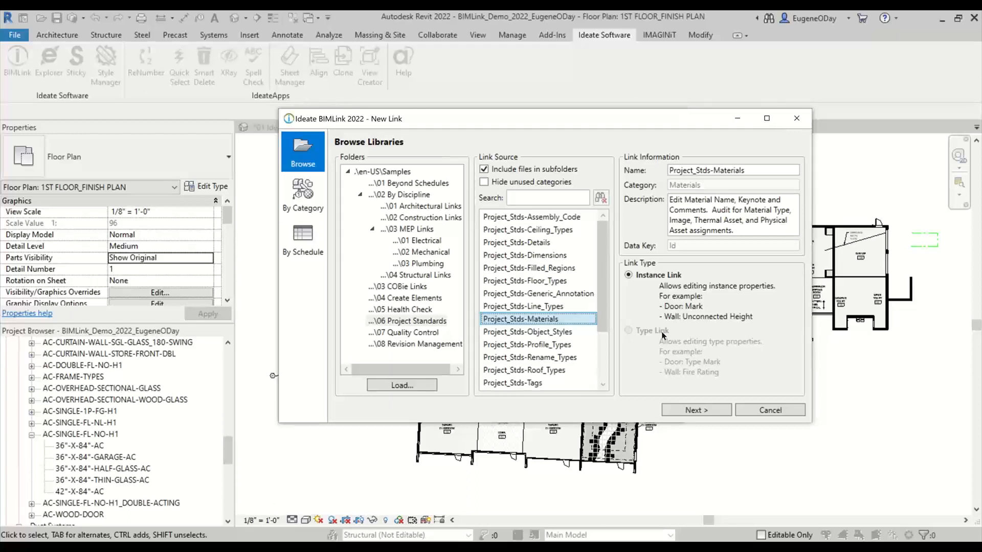
# Browse the 07 Quality Control samples and review the link descriptions from QC-Dimensions to QC-MC-Family_Naming
pyautogui.click(418, 333)
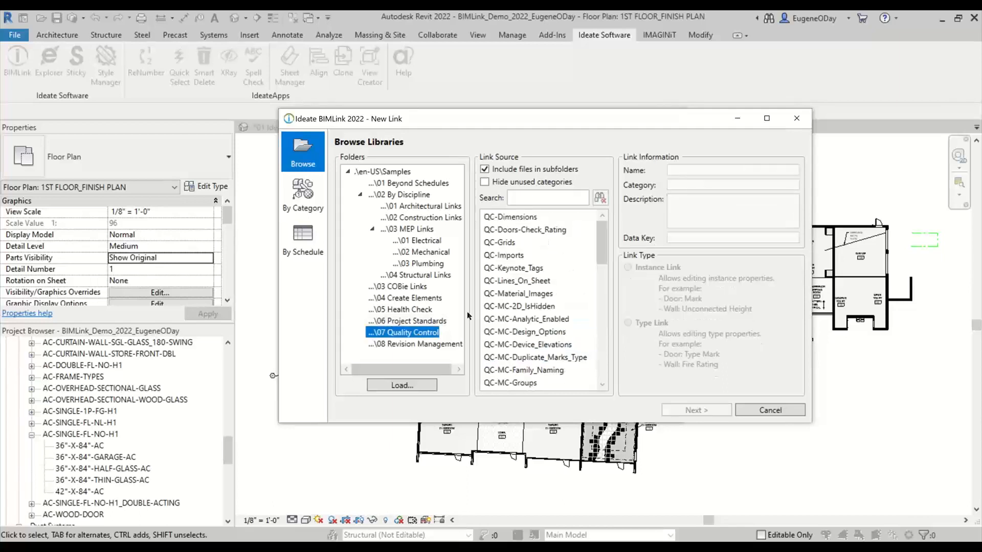
pyautogui.click(529, 219)
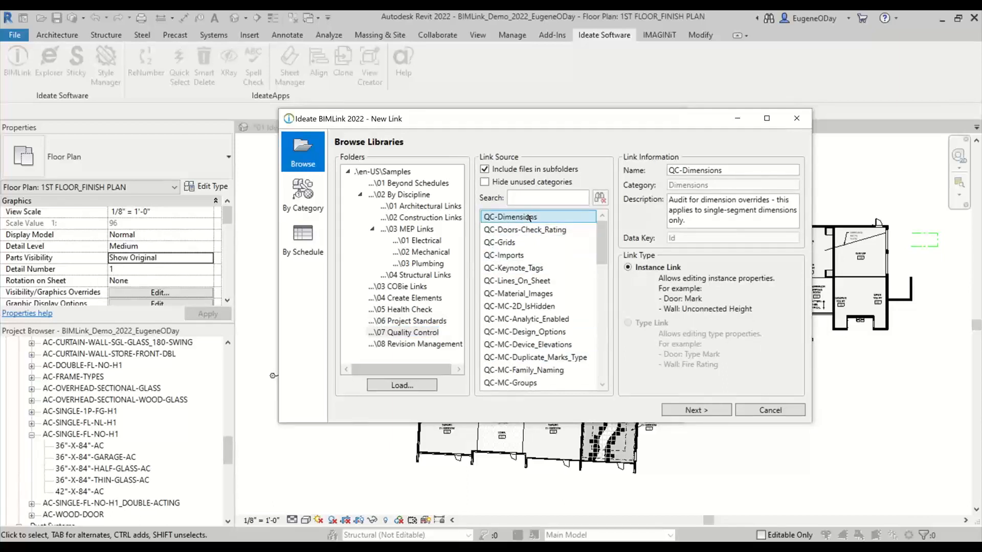
pyautogui.press('Down')
pyautogui.press('Down')
pyautogui.press('Down')
pyautogui.press('Down')
pyautogui.press('Down')
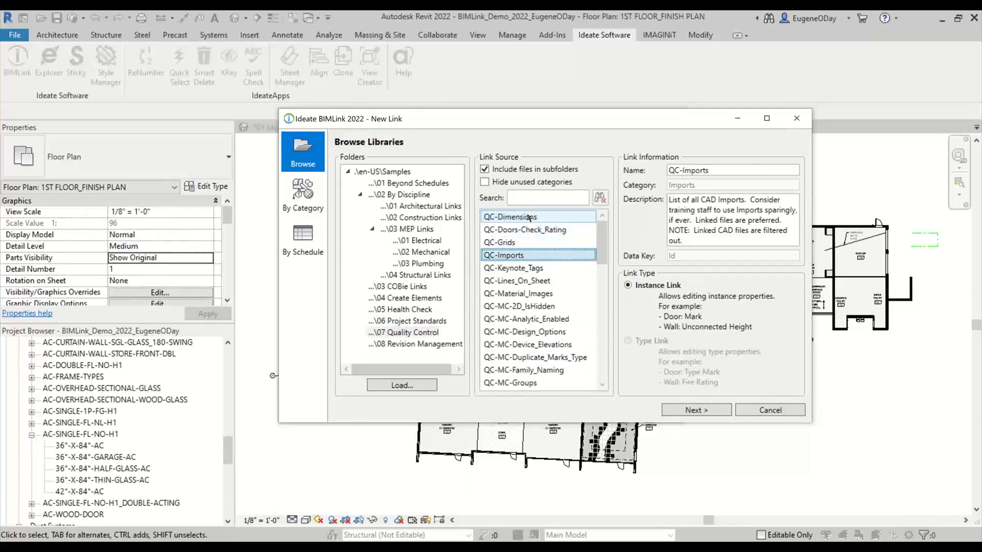
pyautogui.press('Down')
pyautogui.press('Down')
pyautogui.press('Down')
pyautogui.press('Down')
pyautogui.press('Down')
pyautogui.press('Down')
pyautogui.press('Down')
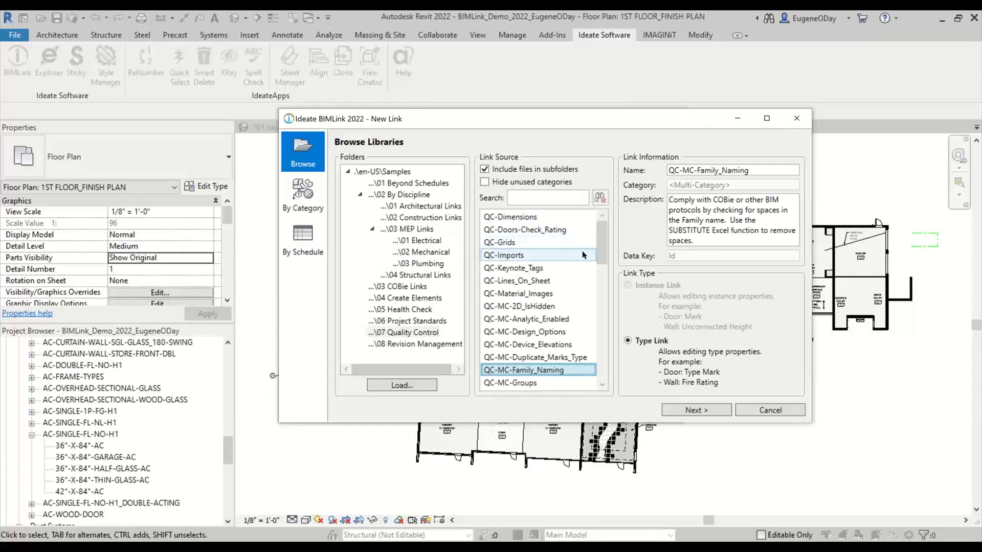
# Load the QC-Doors-Check_Rating sample as a new door link and enlarge its editing window
pyautogui.click(537, 195)
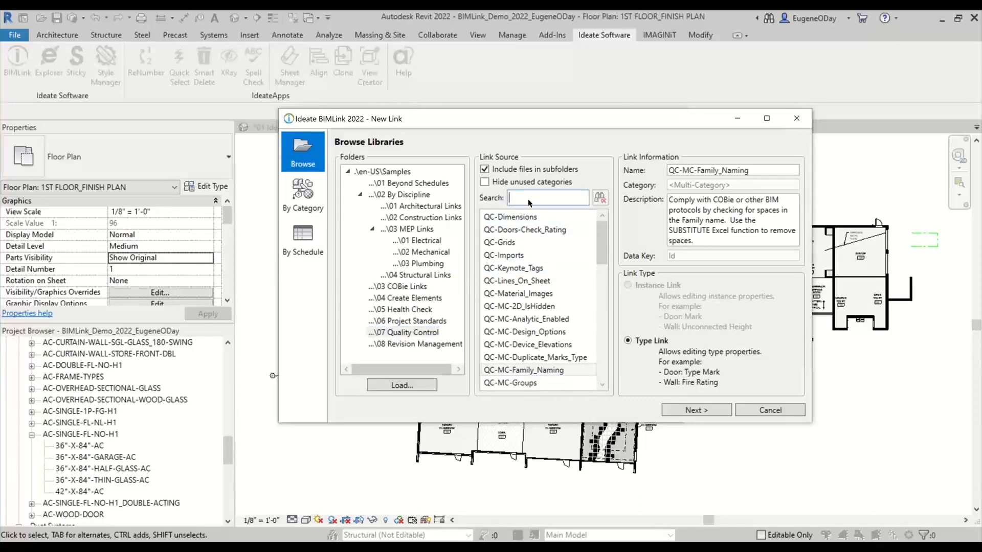
pyautogui.click(534, 227)
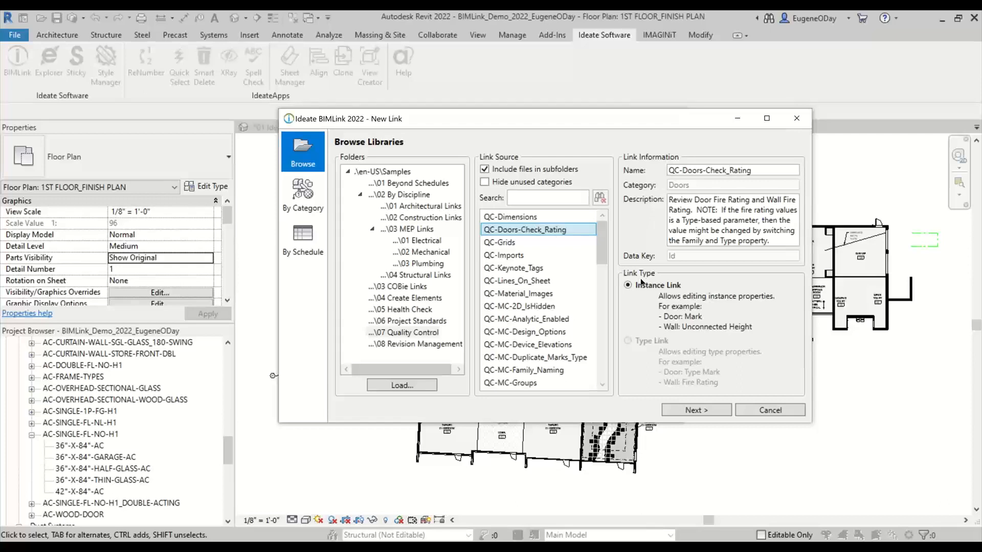
pyautogui.click(707, 409)
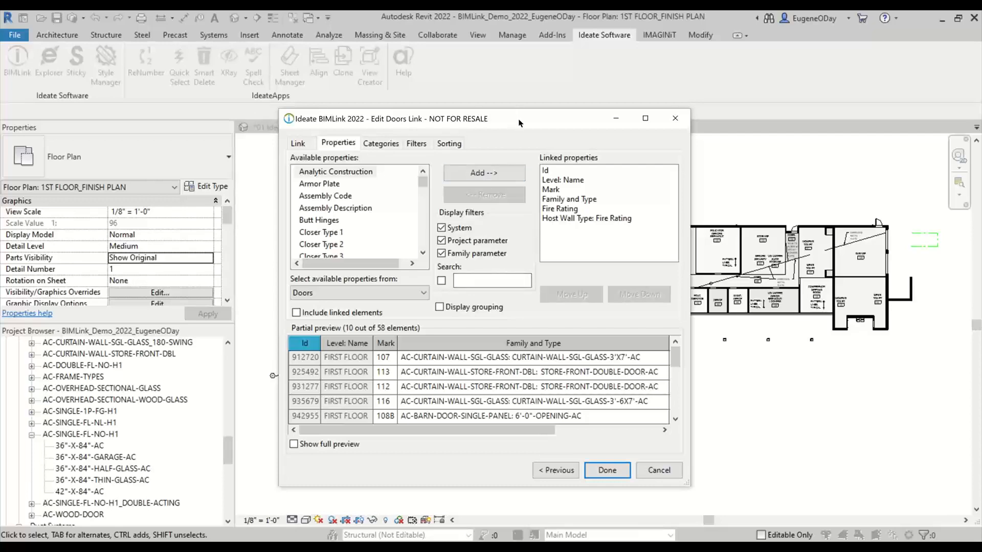
pyautogui.moveTo(519, 123); pyautogui.dragTo(386, 52)
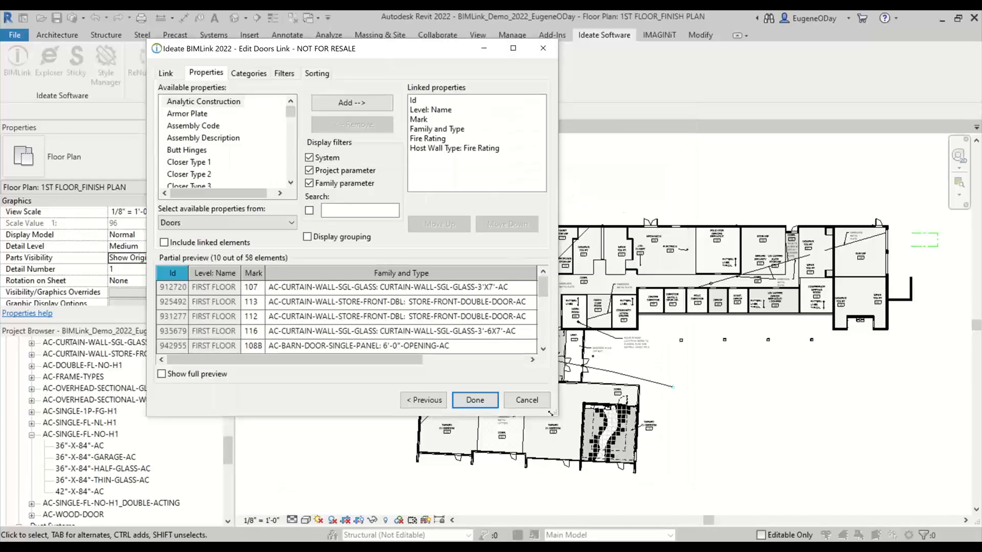
pyautogui.moveTo(558, 416); pyautogui.dragTo(841, 500)
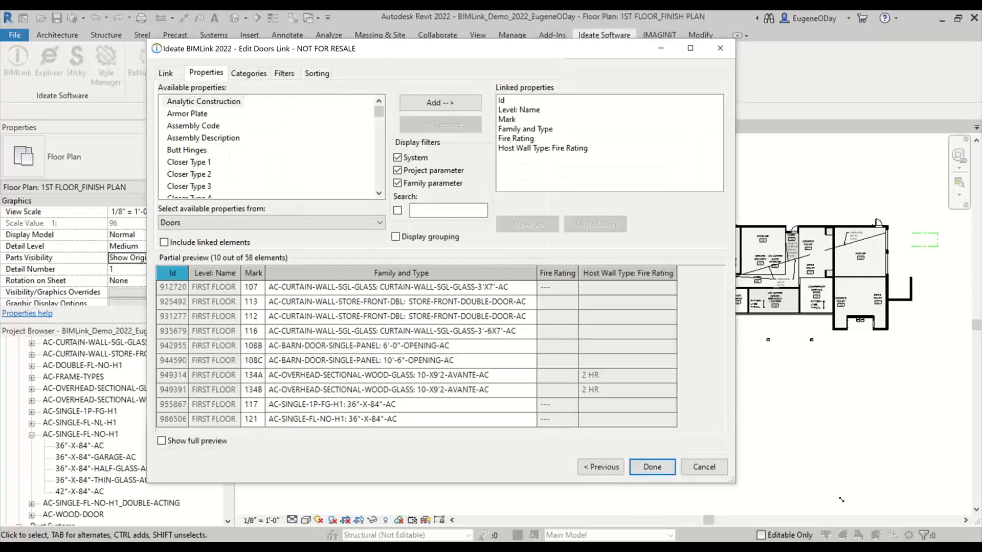
# Show the full preview, compare the doors' Fire Rating with the Host Wall Type: Fire Rating, and finish the link
pyautogui.click(208, 450)
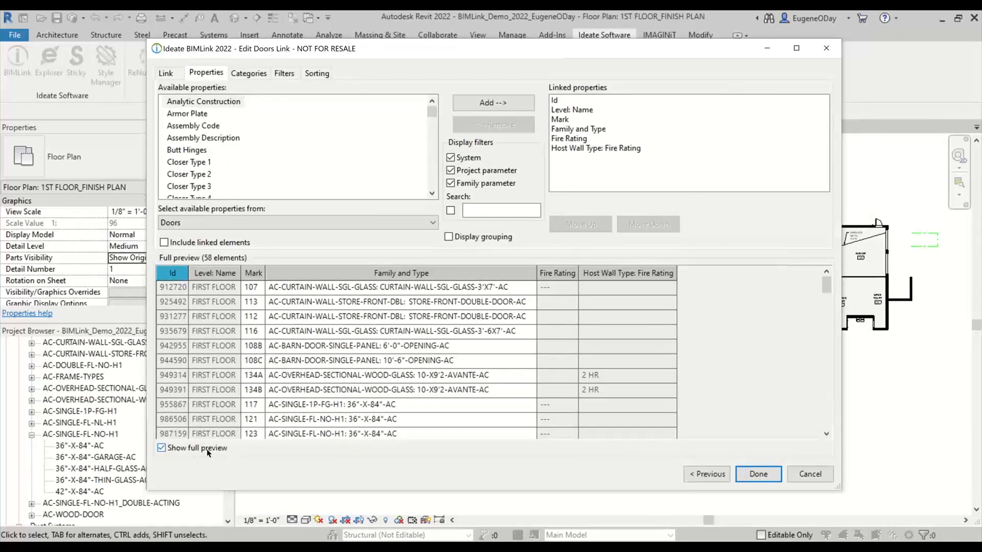
pyautogui.moveTo(826, 284); pyautogui.dragTo(828, 307)
pyautogui.click(830, 344)
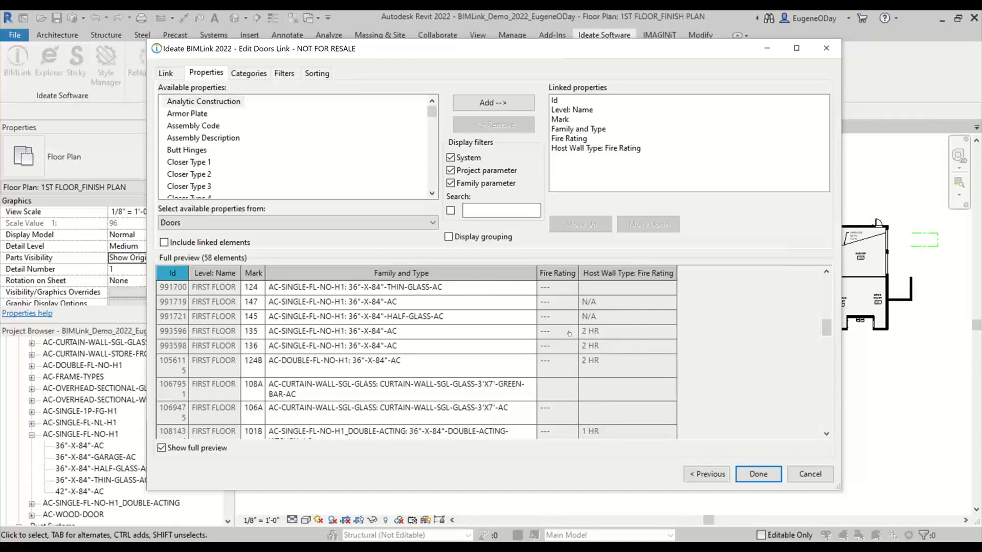
pyautogui.press('ctrl')
pyautogui.press('ctrl')
pyautogui.press('ctrl')
pyautogui.press('ctrl')
pyautogui.scroll(-5, 562, 332)
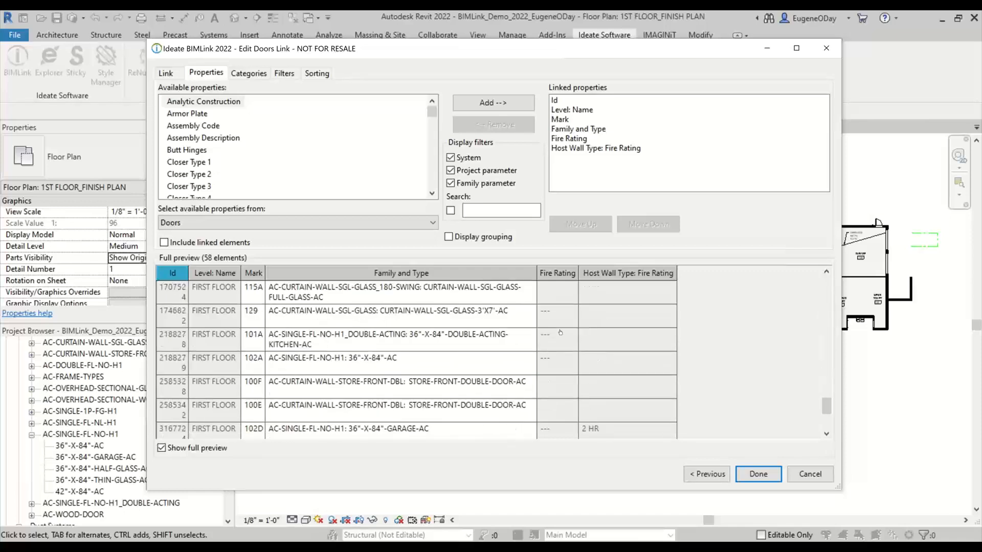
pyautogui.scroll(5, 560, 333)
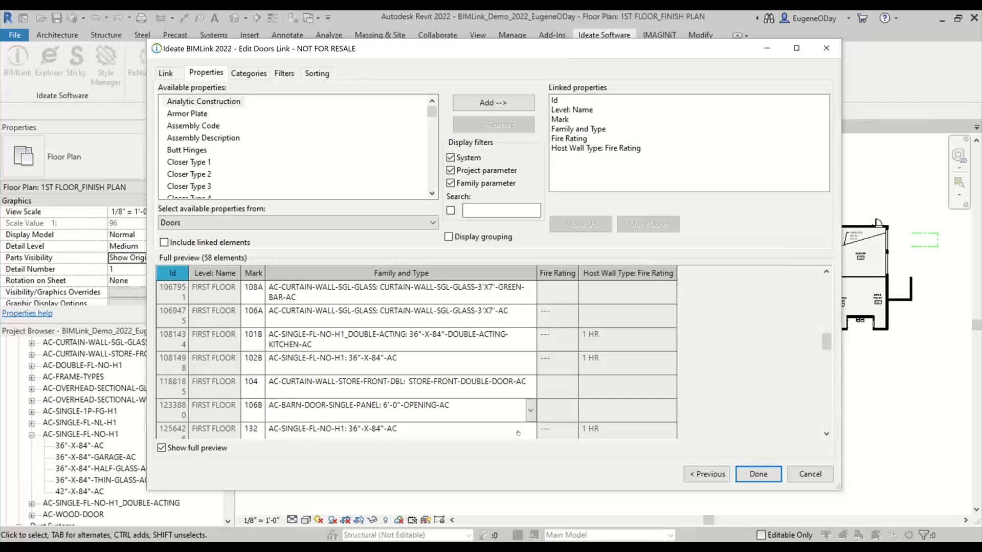
pyautogui.click(752, 476)
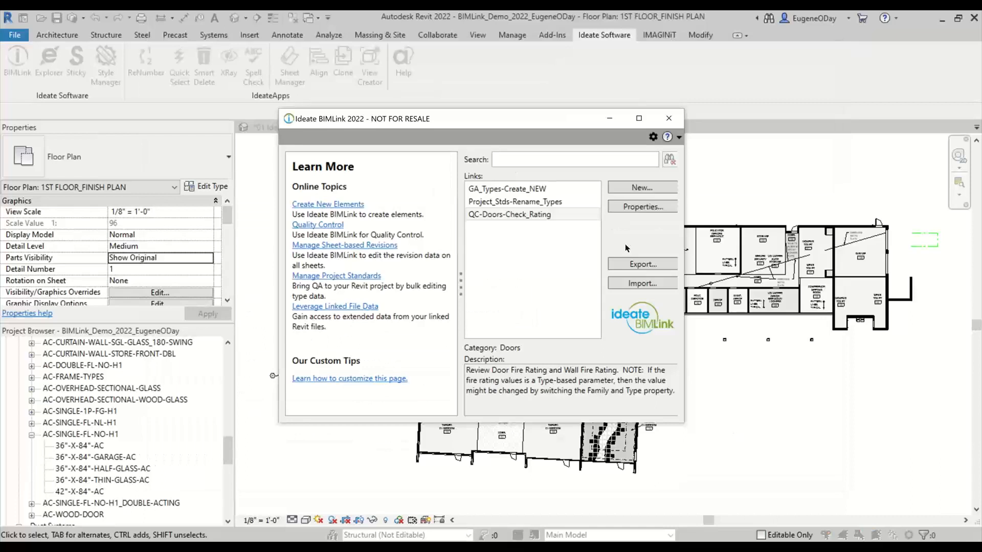
# Start another new link from the QC-Views_Naming quality control sample and open its property filters
pyautogui.click(640, 190)
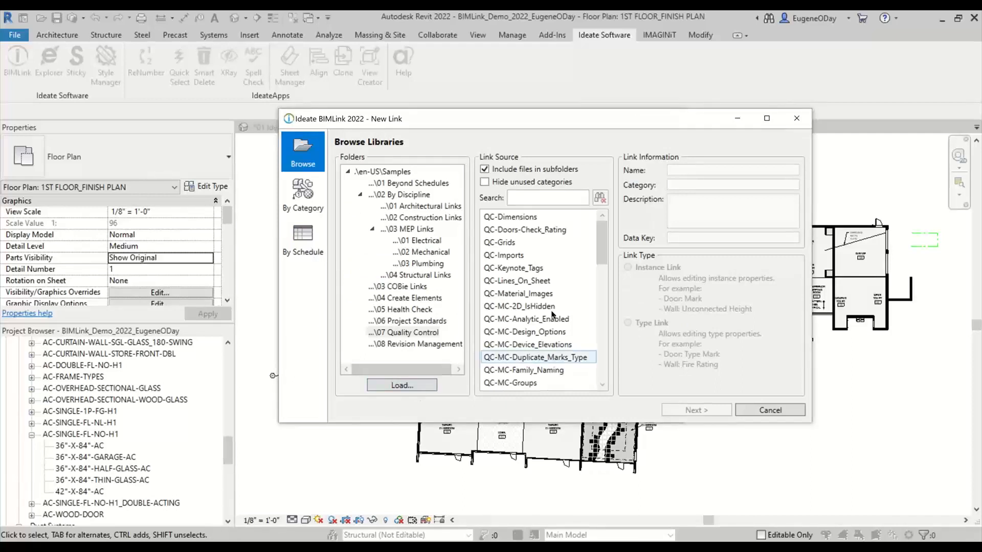
pyautogui.moveTo(602, 248); pyautogui.dragTo(612, 362)
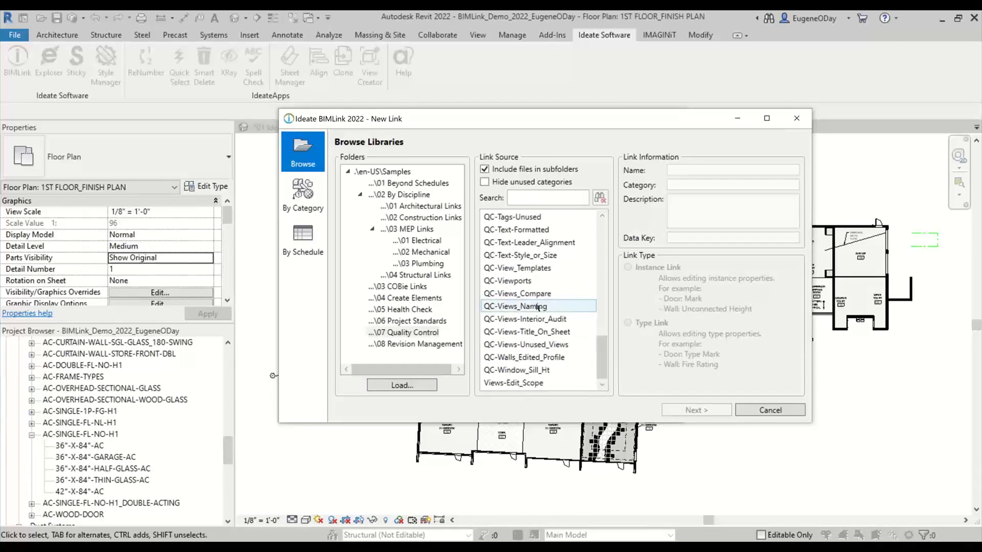
pyautogui.click(532, 307)
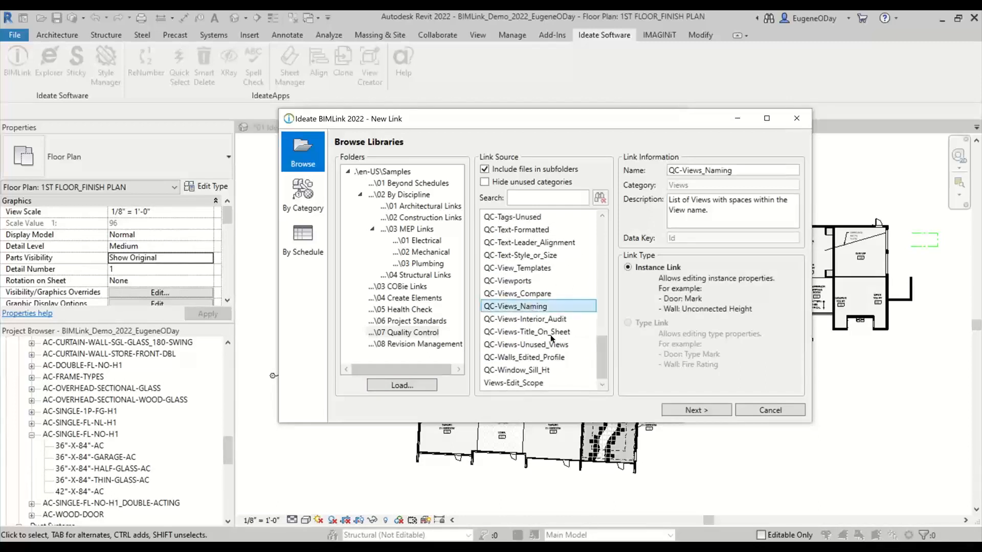
pyautogui.click(704, 411)
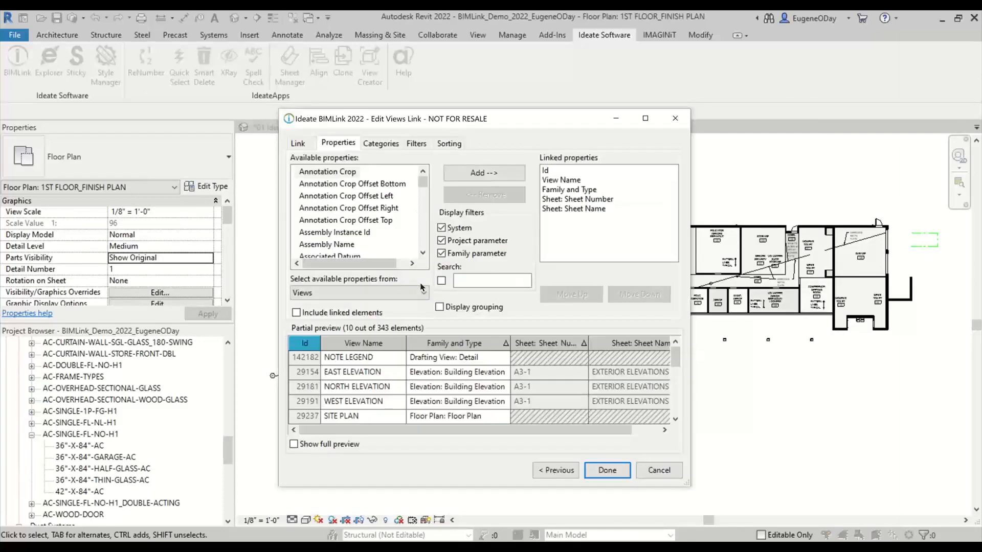
pyautogui.click(412, 143)
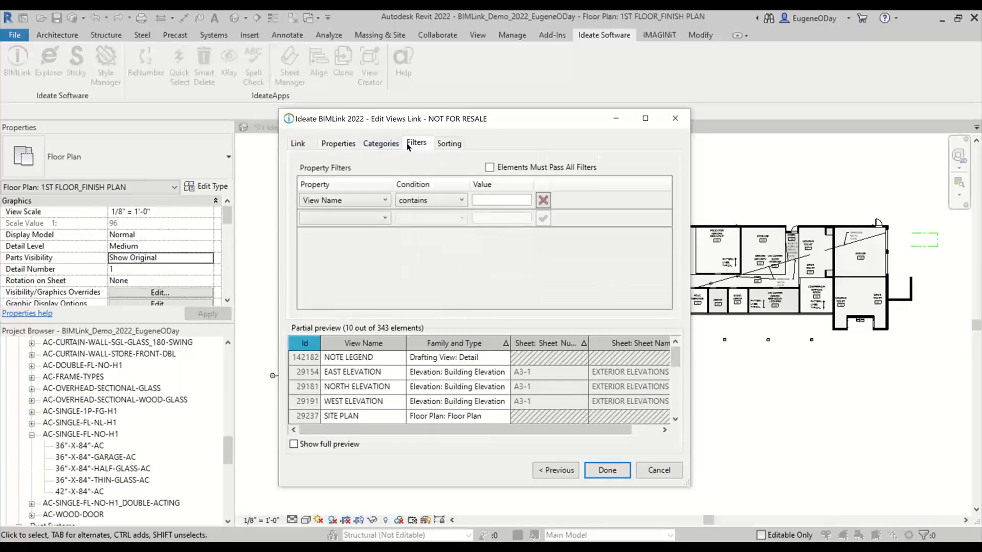
# Add a filter for Family and Type containing "Floor Plan" and require elements to pass all filters
pyautogui.click(385, 218)
pyautogui.click(379, 246)
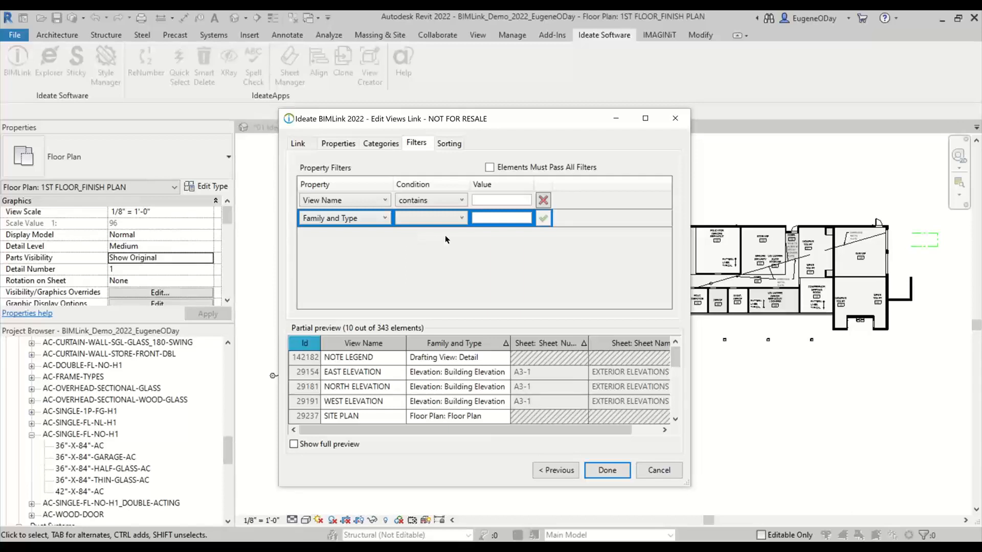
pyautogui.click(456, 219)
pyautogui.click(423, 237)
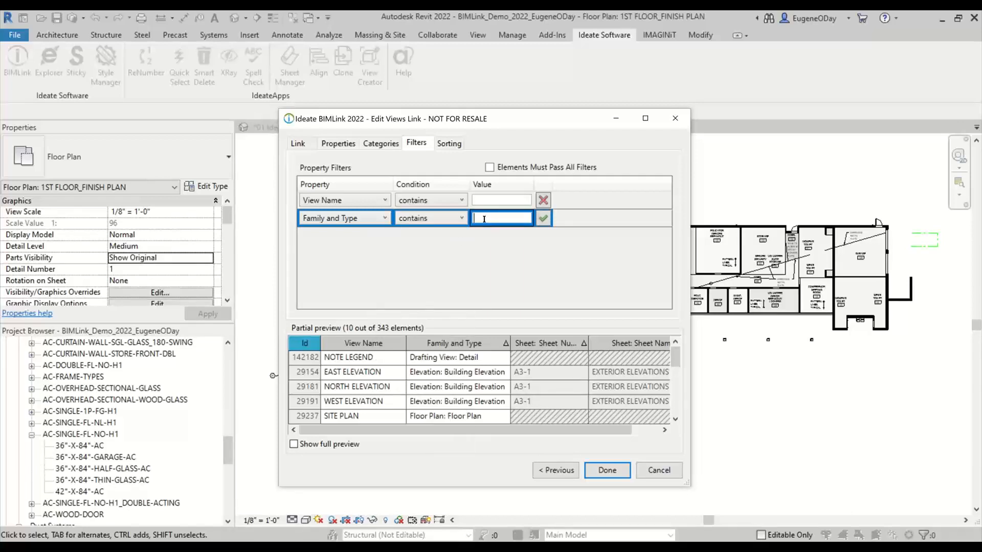
pyautogui.write('Floor Plan')
pyautogui.press('Return')
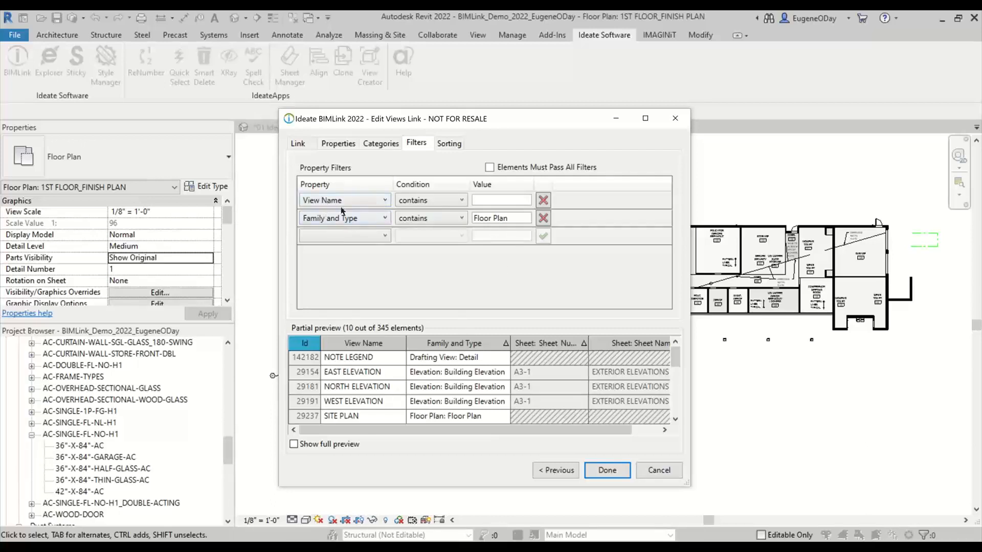
pyautogui.click(508, 169)
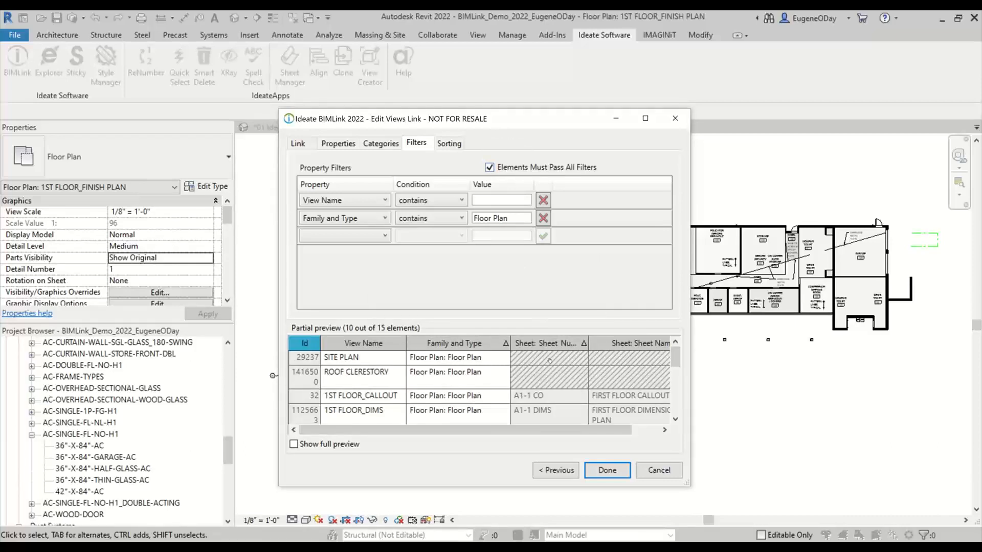
pyautogui.click(505, 168)
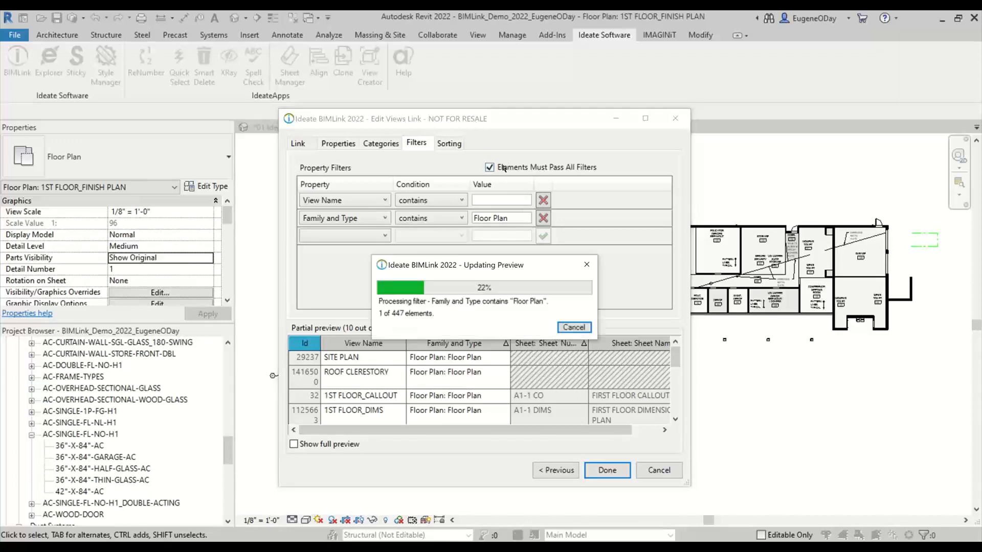
pyautogui.click(504, 168)
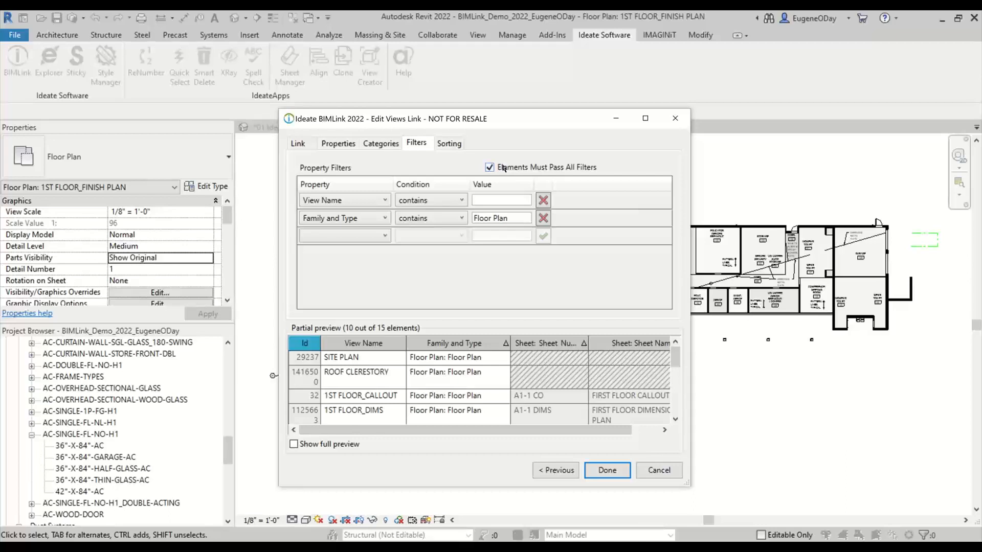
# Finish the link and export it to the QC-Views_Naming workbook, overwriting the existing worksheet, and open the file in Excel
pyautogui.click(607, 470)
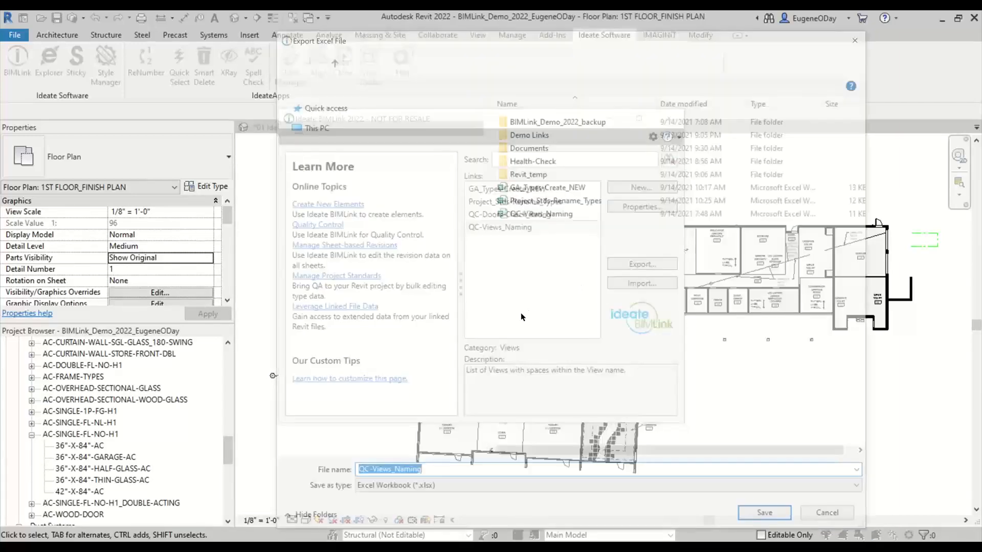
pyautogui.click(756, 520)
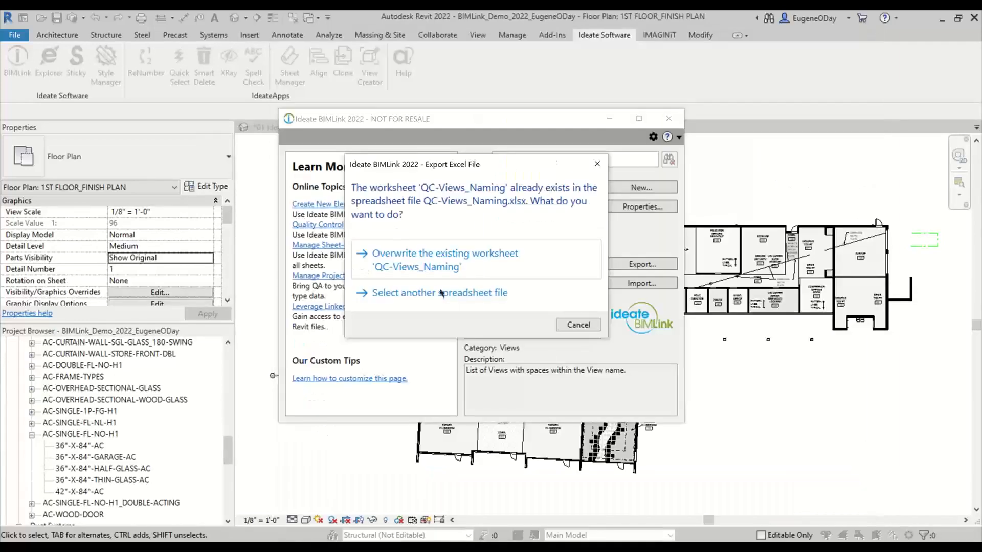
pyautogui.click(432, 268)
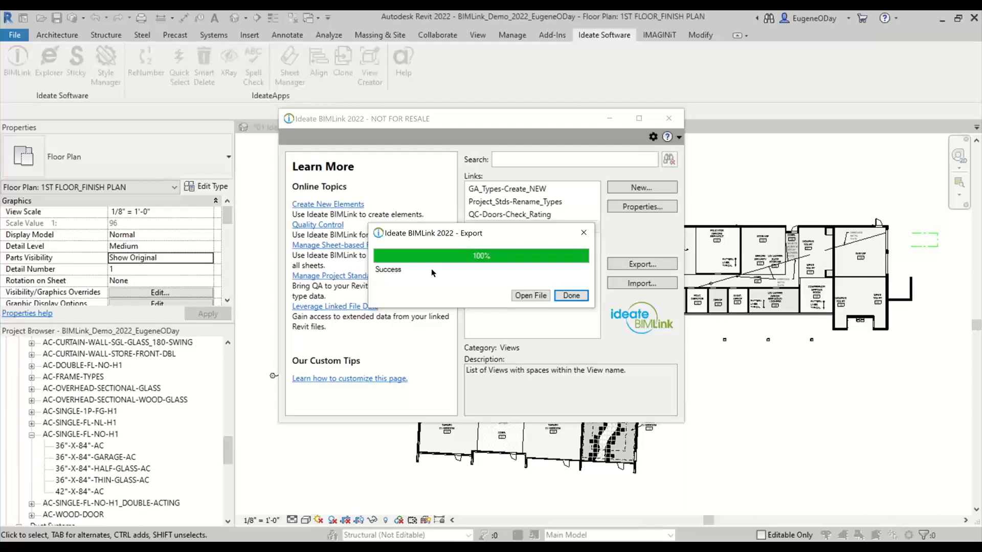
pyautogui.click(536, 297)
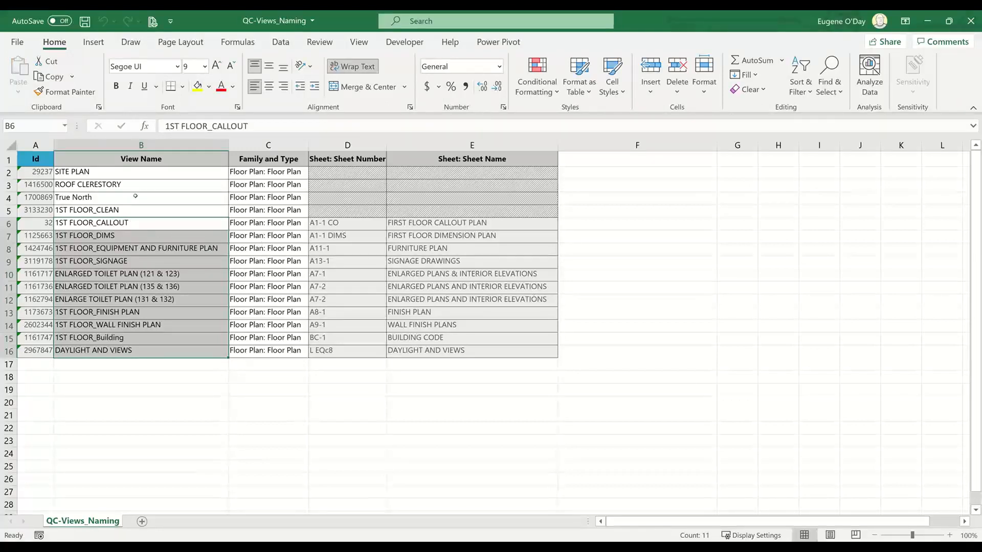
# In cell F6, enter the formula =D6&"-"&B6 to join the sheet number and view name with a hyphen
pyautogui.moveTo(157, 172); pyautogui.dragTo(452, 211)
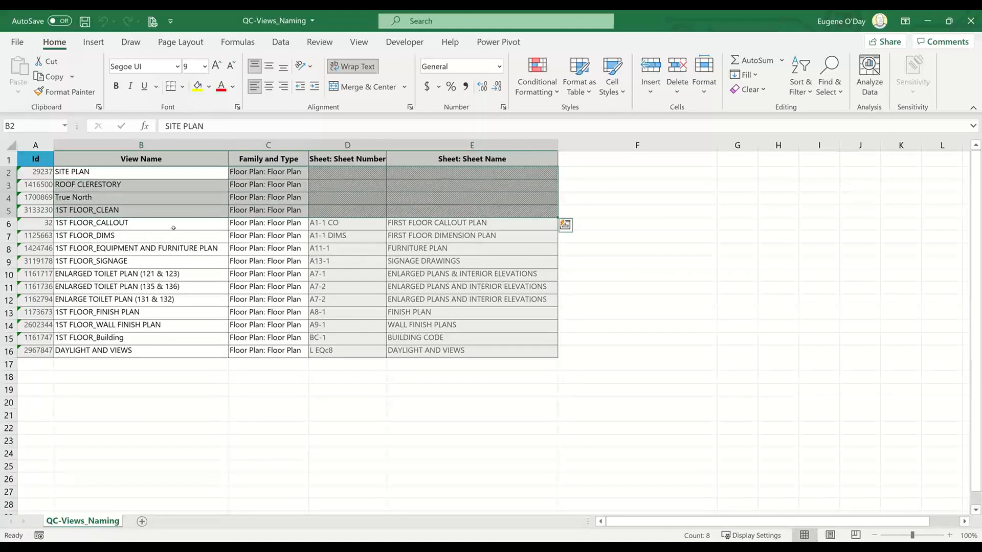
pyautogui.moveTo(169, 224); pyautogui.dragTo(458, 351)
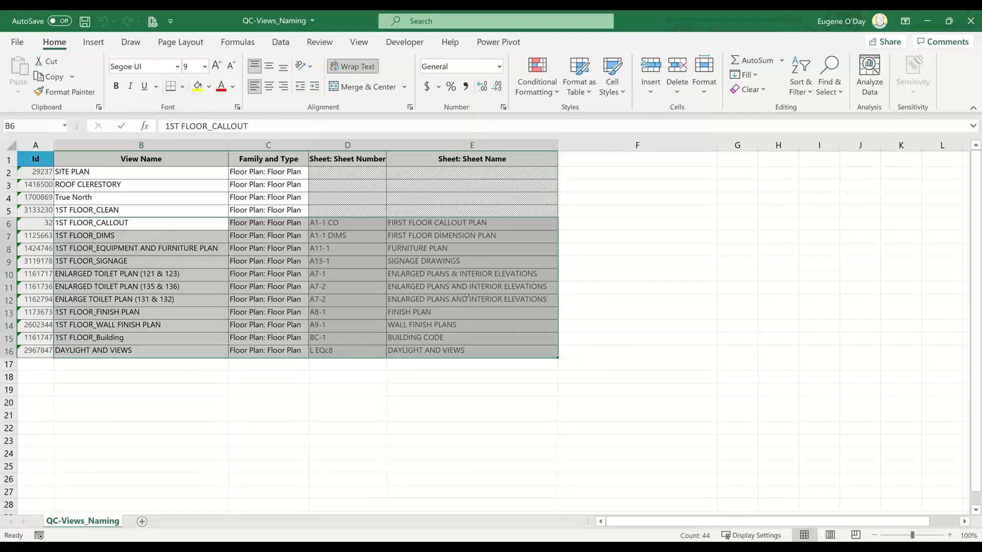
pyautogui.click(597, 224)
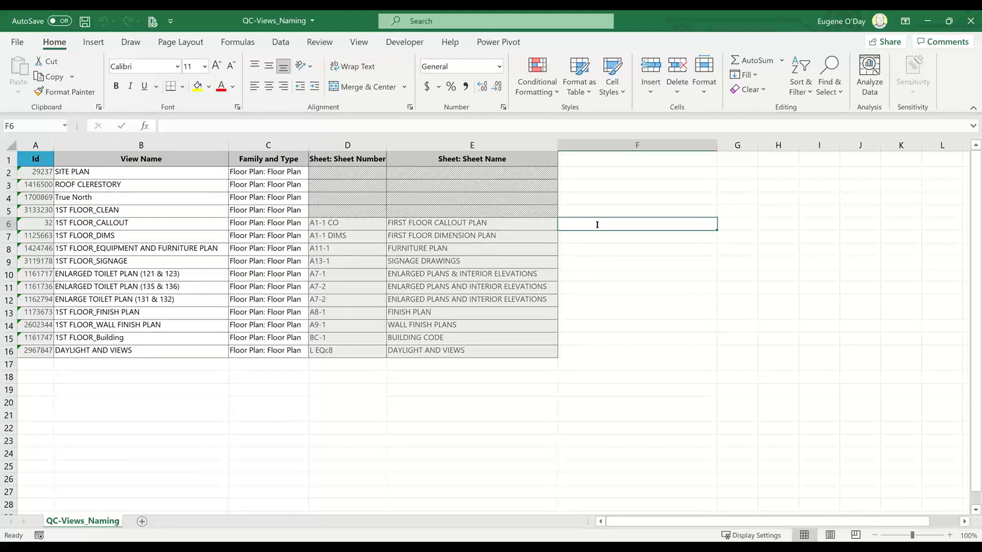
pyautogui.write('=')
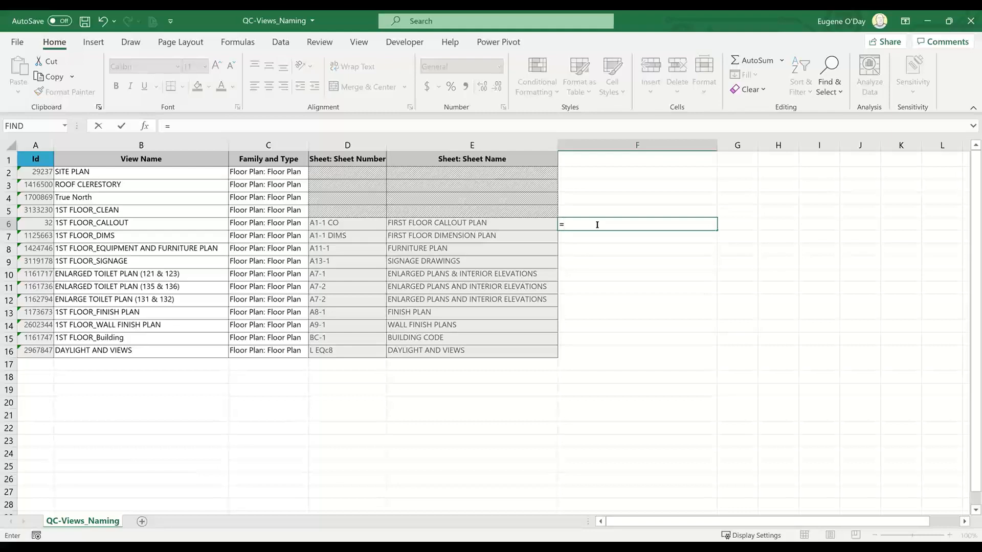
pyautogui.write('d6')
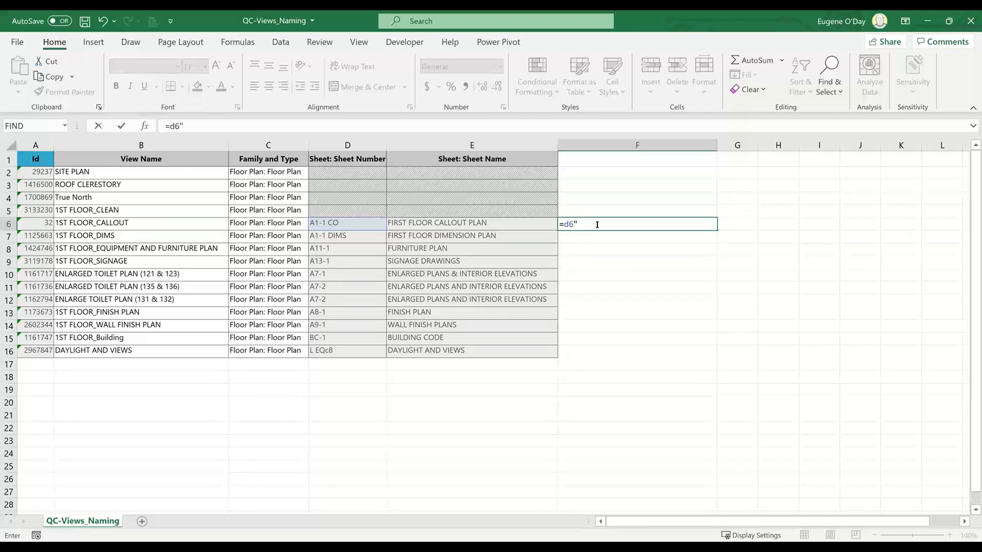
pyautogui.write('"-"&b6')
pyautogui.press('Return')
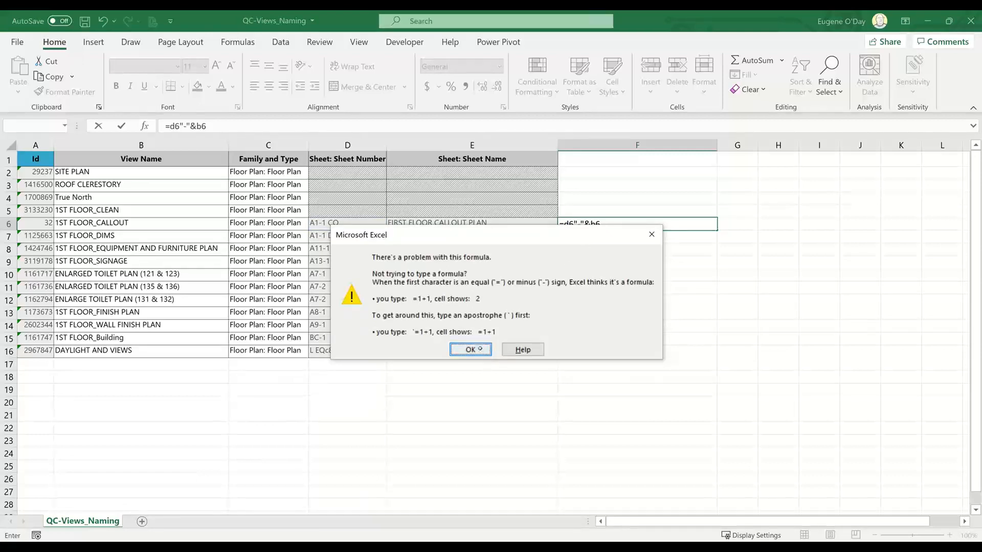
pyautogui.click(470, 349)
pyautogui.click(609, 225)
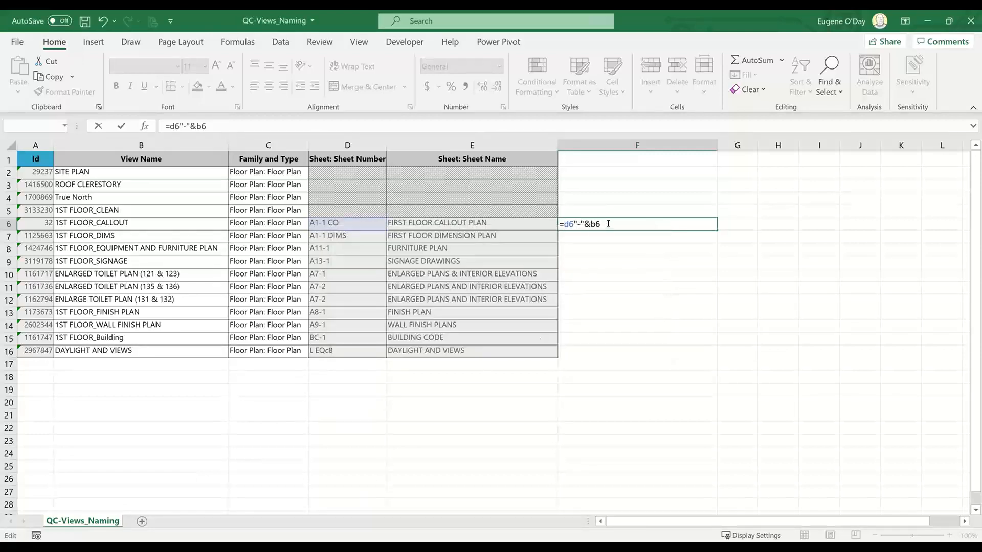
pyautogui.click(580, 222)
pyautogui.write('&')
pyautogui.press('Return')
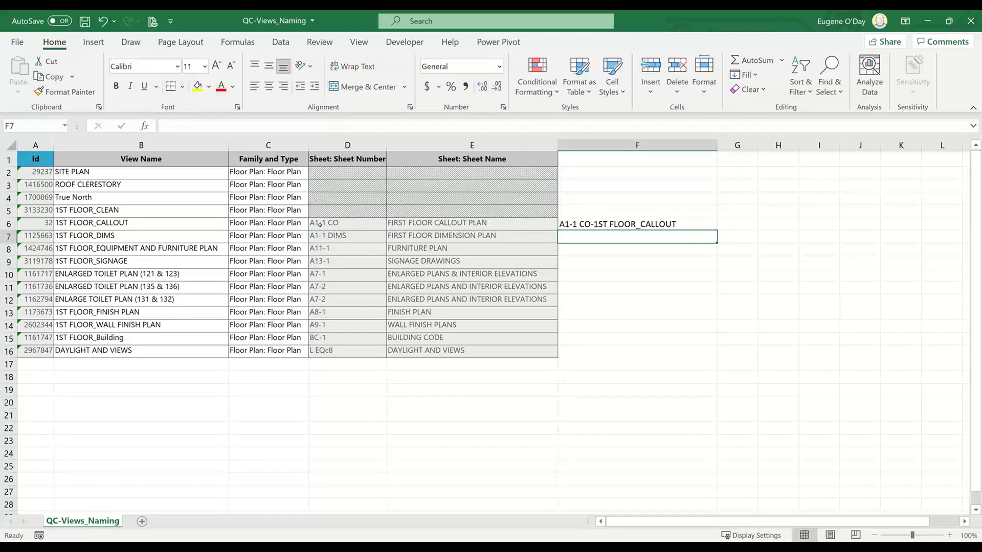
# Fill the F6 formula down to F16 and paste the combined names as values over View Name cells B6 to B16
pyautogui.click(682, 224)
pyautogui.moveTo(716, 231); pyautogui.dragTo(727, 363)
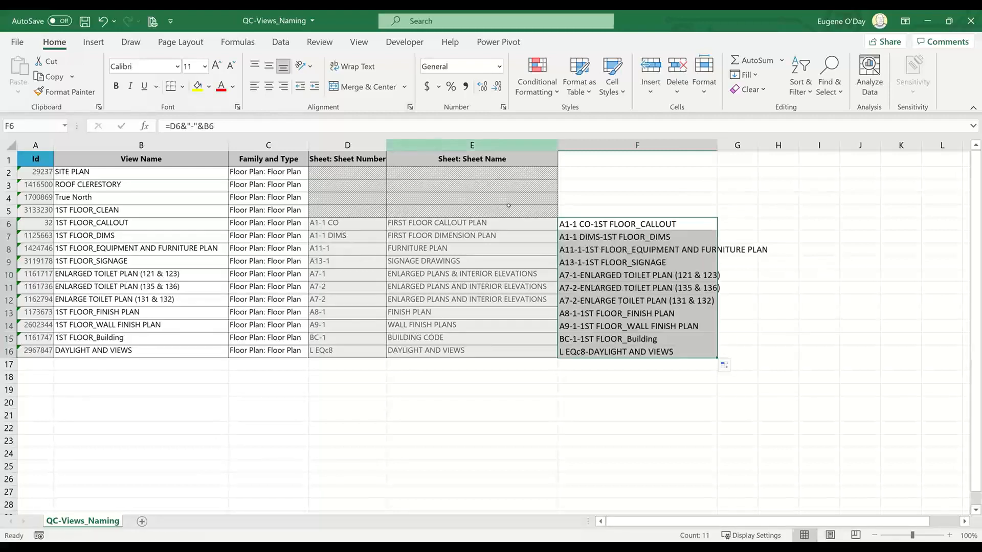
pyautogui.rightClick(626, 266)
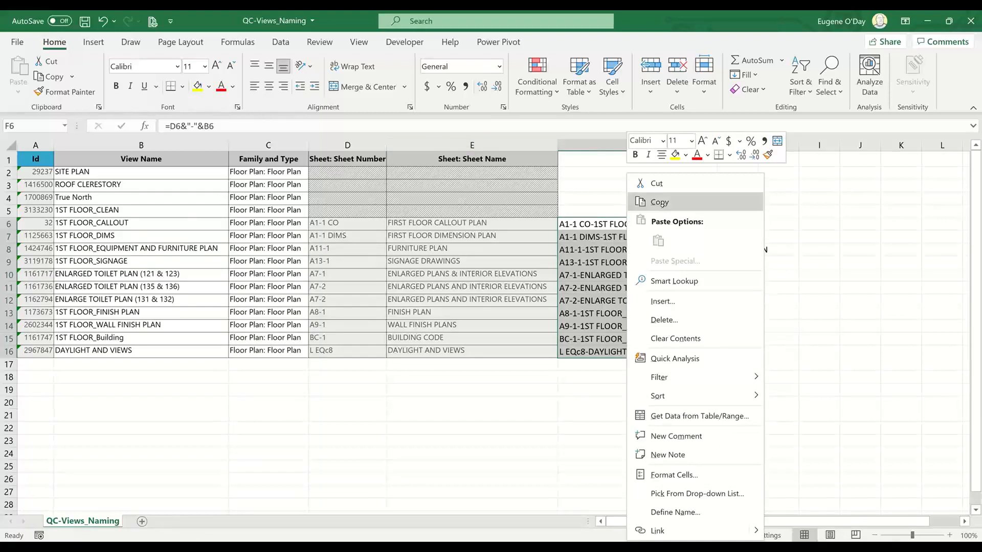
pyautogui.click(664, 207)
pyautogui.moveTo(181, 224); pyautogui.dragTo(164, 352)
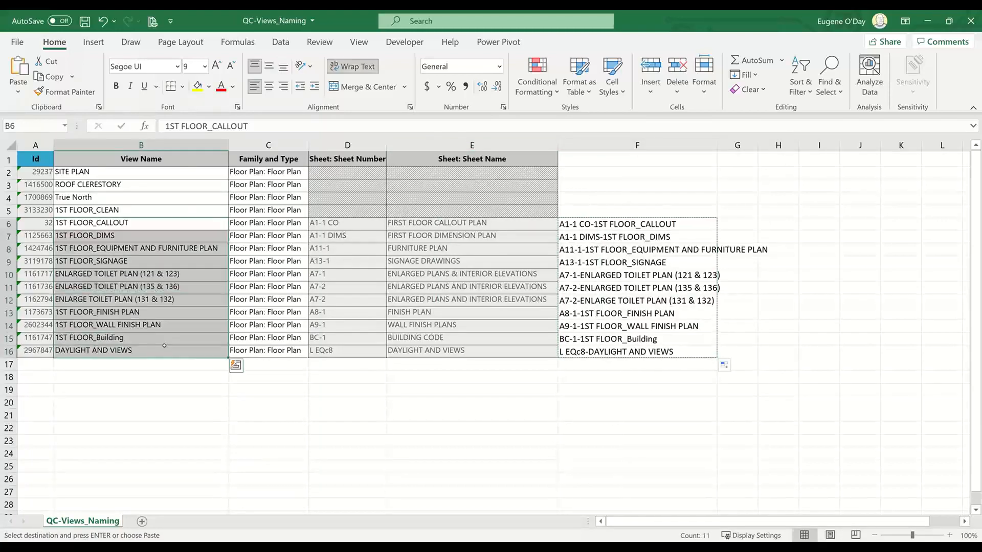
pyautogui.rightClick(165, 352)
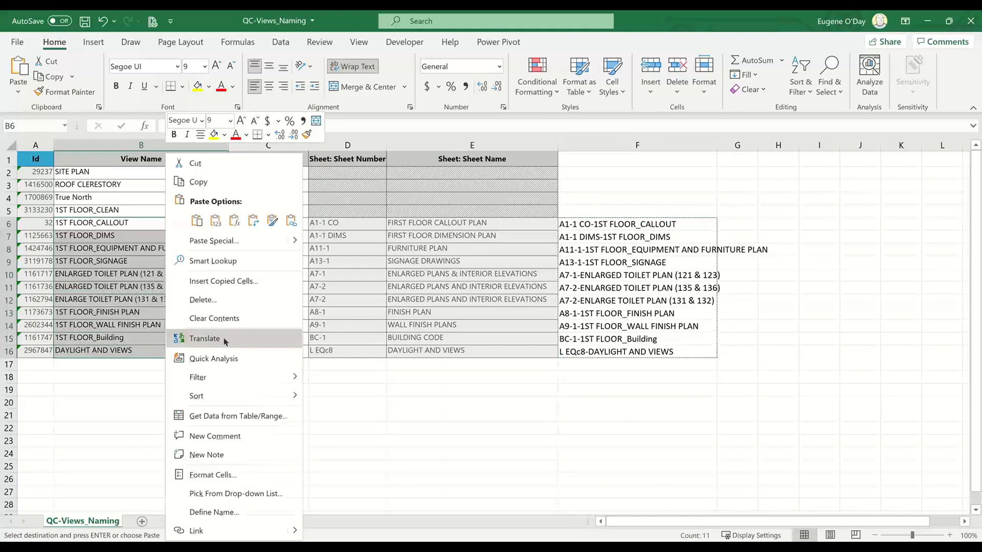
pyautogui.click(216, 220)
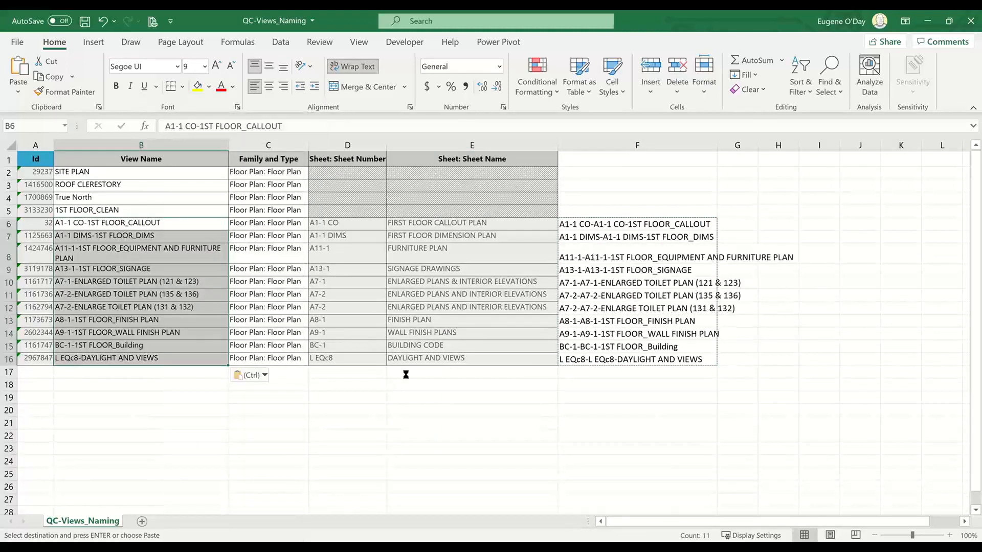
pyautogui.press('Return')
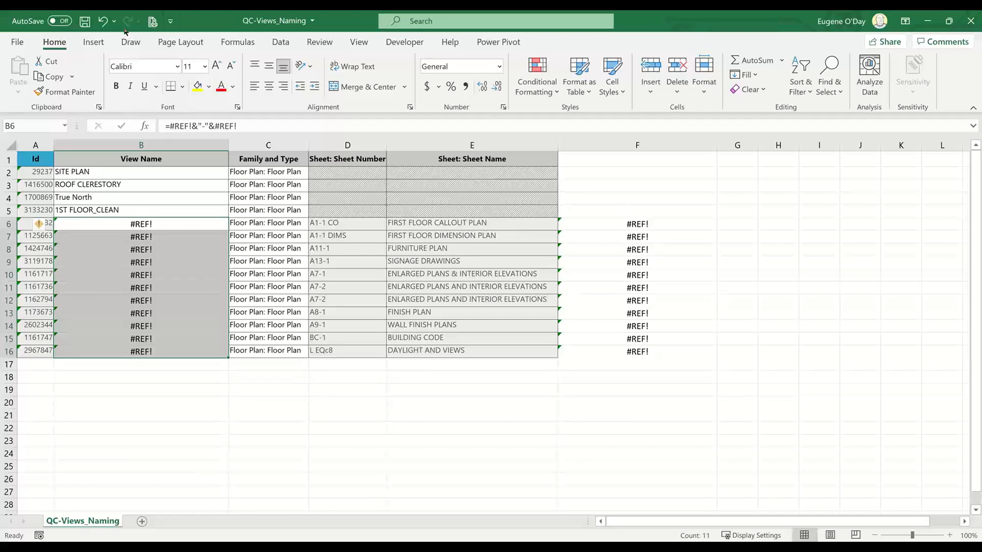
pyautogui.click(103, 21)
pyautogui.click(103, 21)
# Save the QC-Views_Naming workbook, return to Revit and close the BIMLink window
pyautogui.click(374, 433)
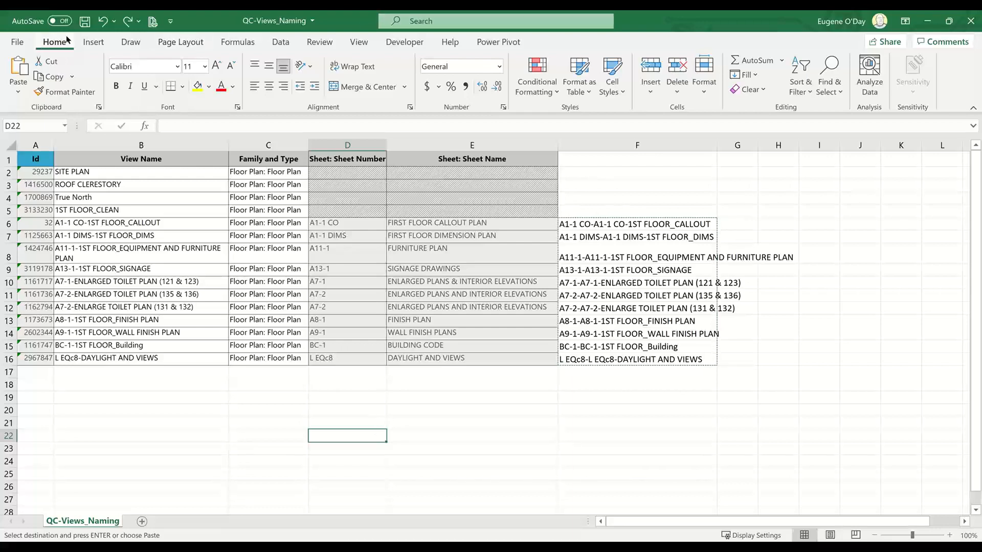
pyautogui.click(85, 21)
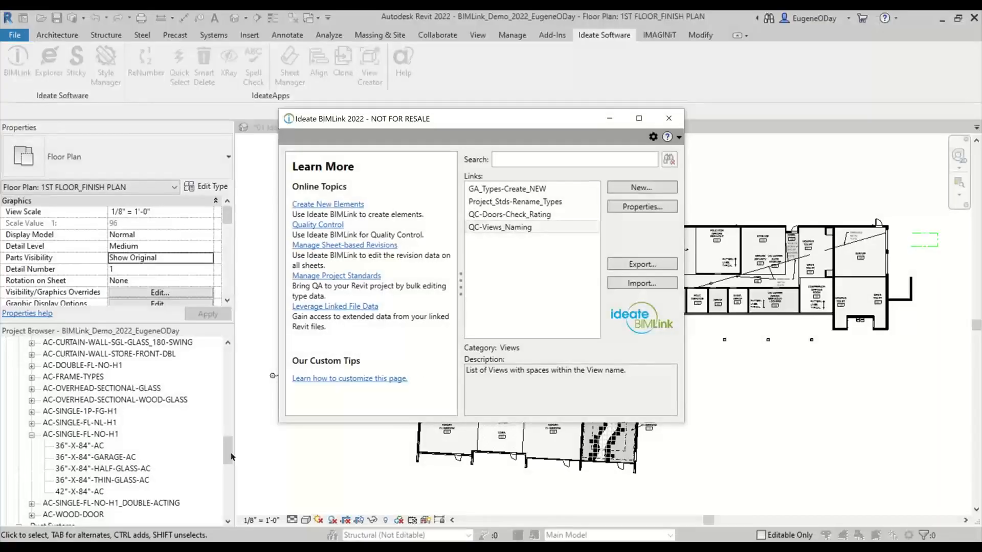
pyautogui.click(669, 118)
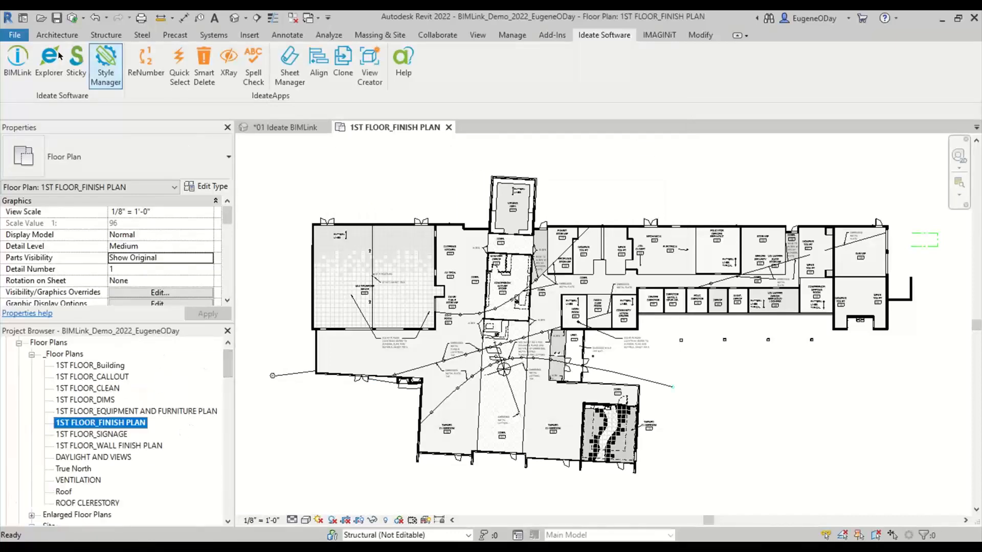
# Reopen BIMLink and load the QC-Views_Naming workbook for import through the QC-Views_Naming link
pyautogui.click(21, 66)
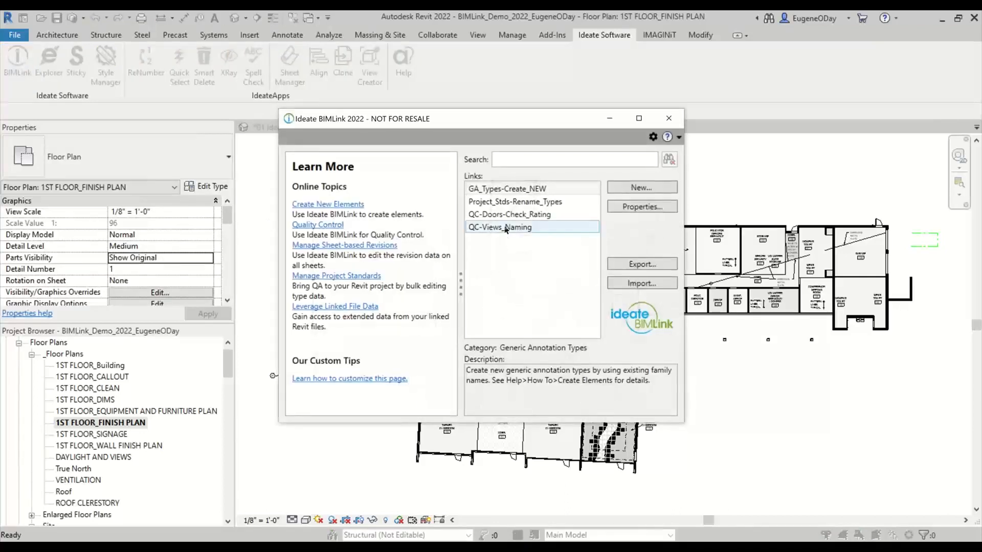
pyautogui.click(505, 229)
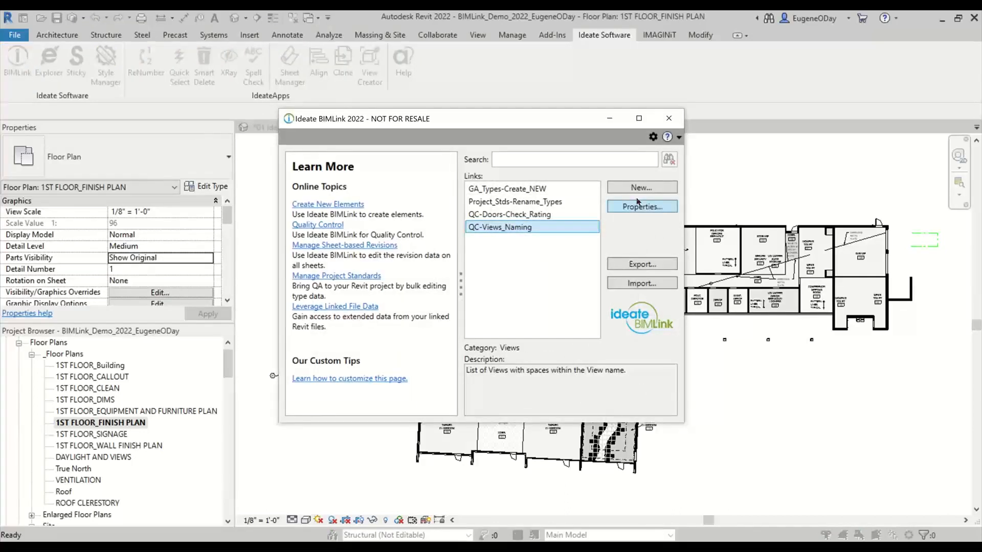
pyautogui.click(642, 283)
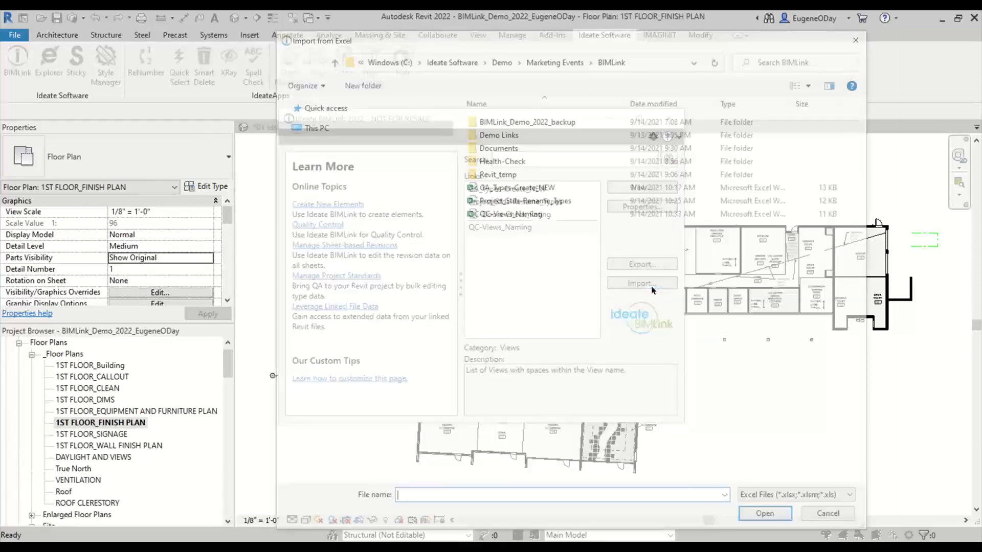
pyautogui.click(544, 219)
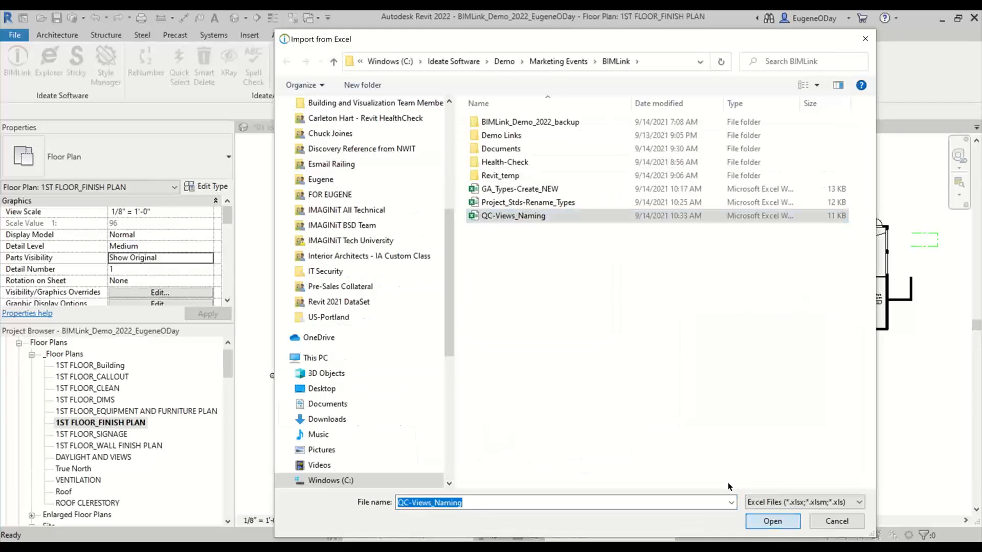
pyautogui.press('Return')
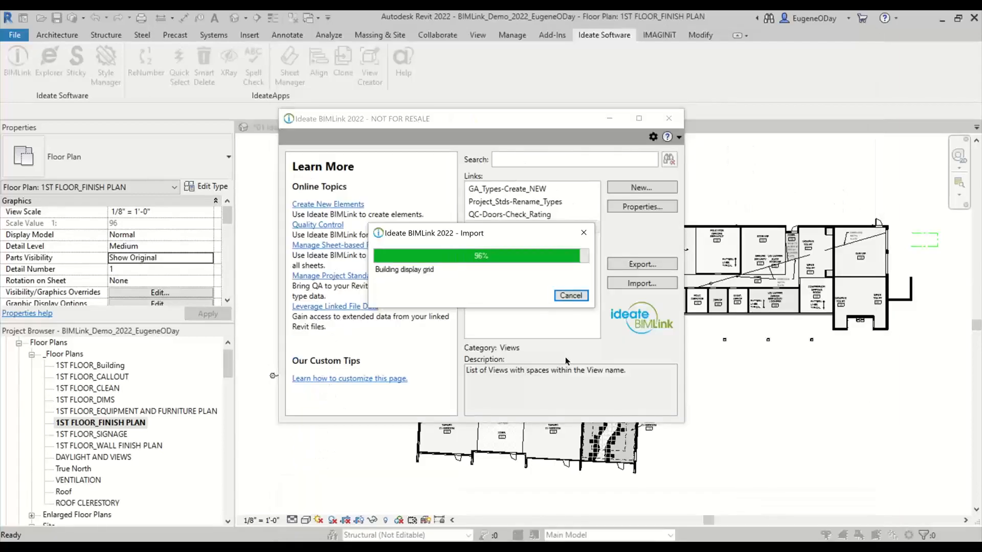
# Review the changed view names in the import preview and compare the new Excel values with the current Revit values
pyautogui.scroll(-5, 392, 149)
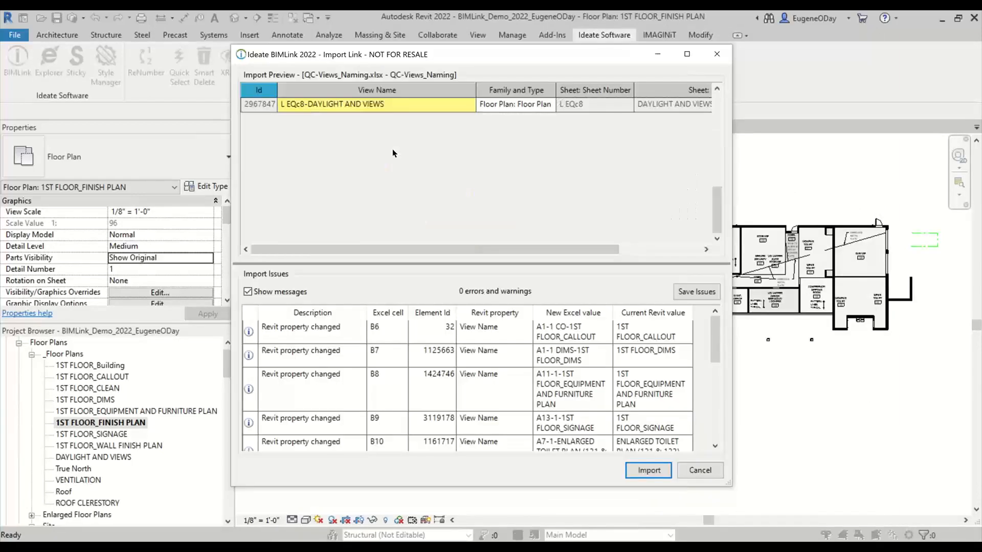
pyautogui.scroll(5, 392, 149)
pyautogui.scroll(-1, 387, 349)
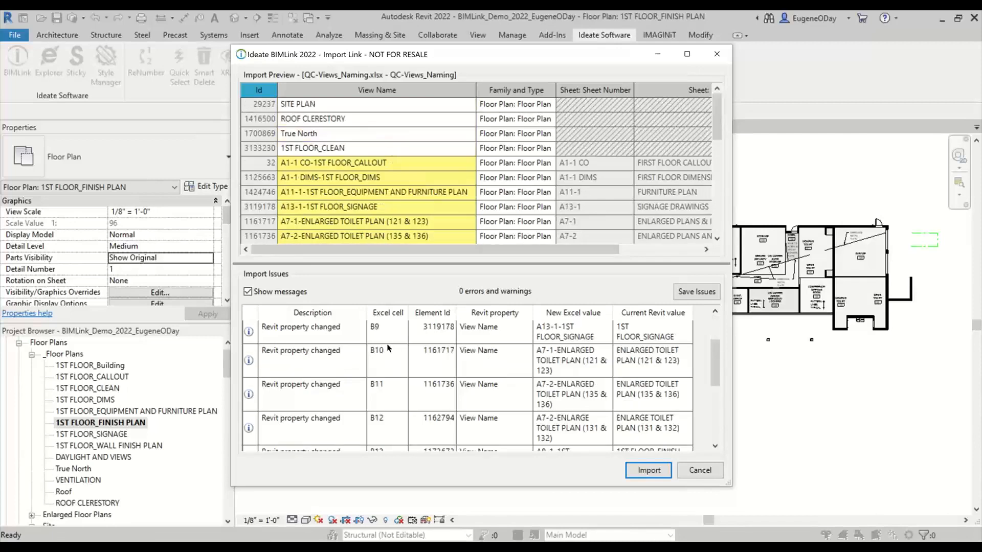
pyautogui.click(287, 295)
pyautogui.click(287, 296)
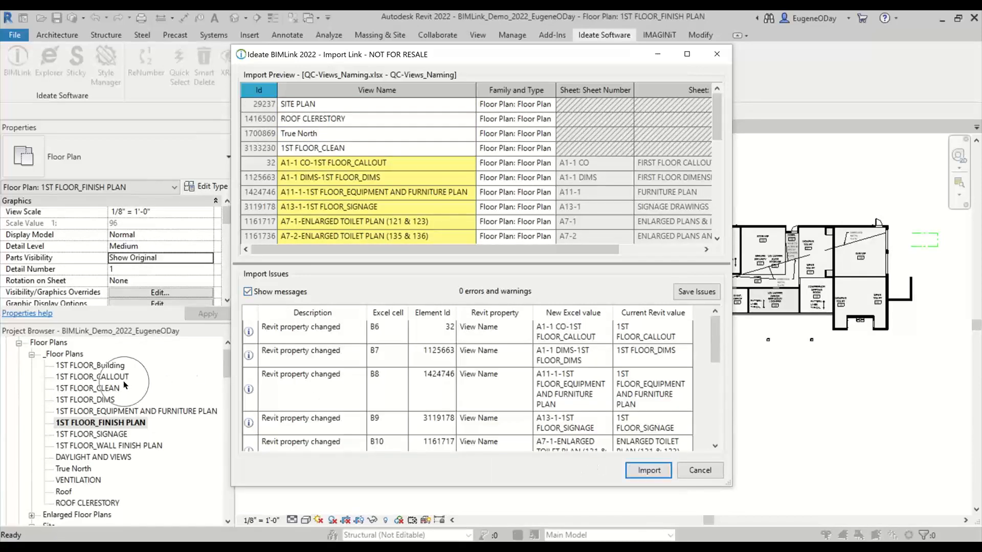
# Import the changed view names into the Revit model and close the BIMLink window
pyautogui.click(655, 473)
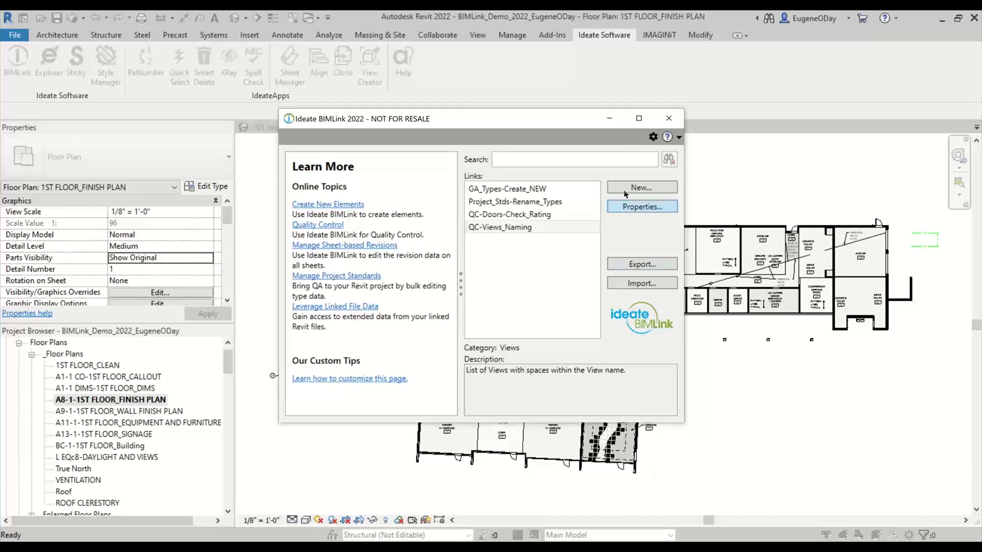
pyautogui.click(670, 120)
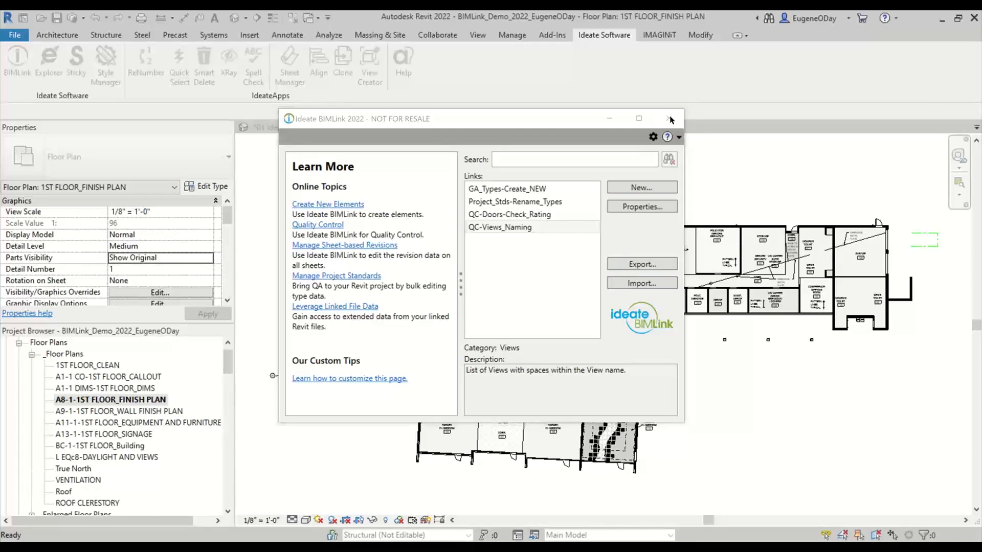
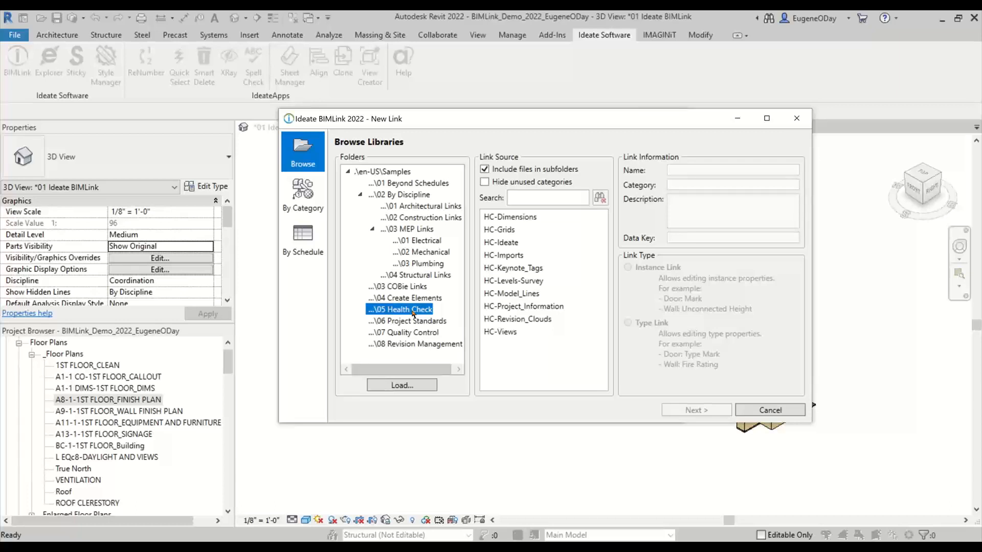
# Start a new link from the HC-Grids health check sample, enlarge its editor, and review the grids in the full preview
pyautogui.click(499, 231)
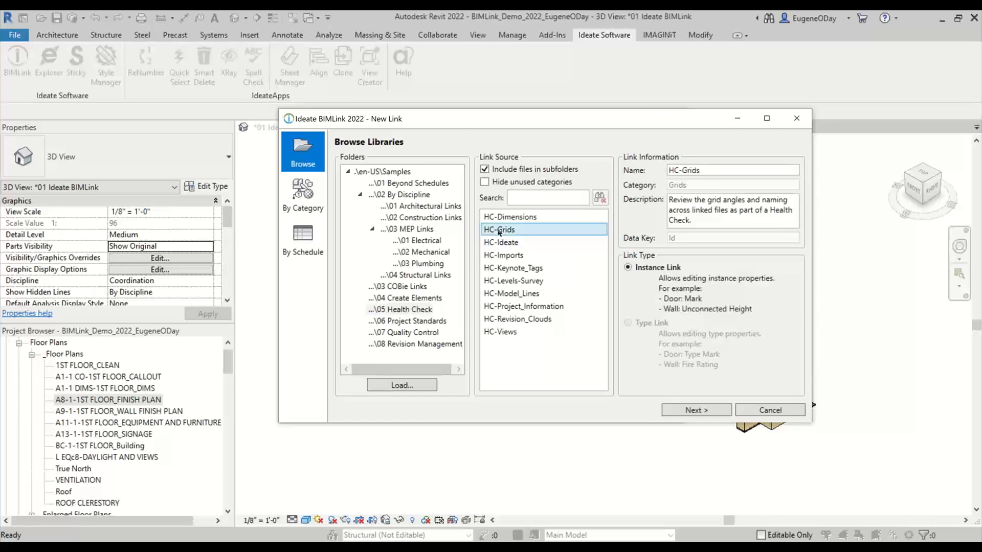
pyautogui.click(674, 408)
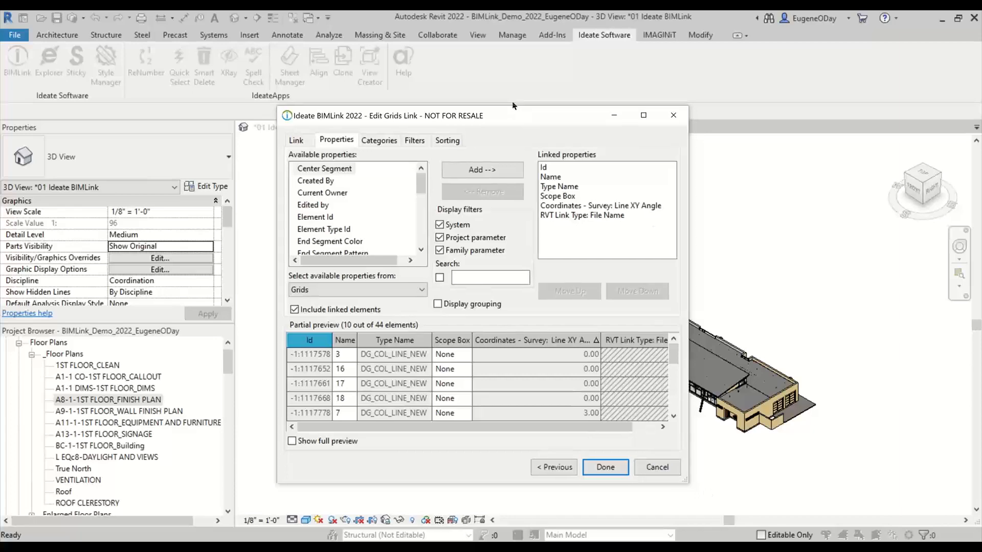
pyautogui.moveTo(523, 116); pyautogui.dragTo(467, 50)
pyautogui.moveTo(638, 421); pyautogui.dragTo(816, 491)
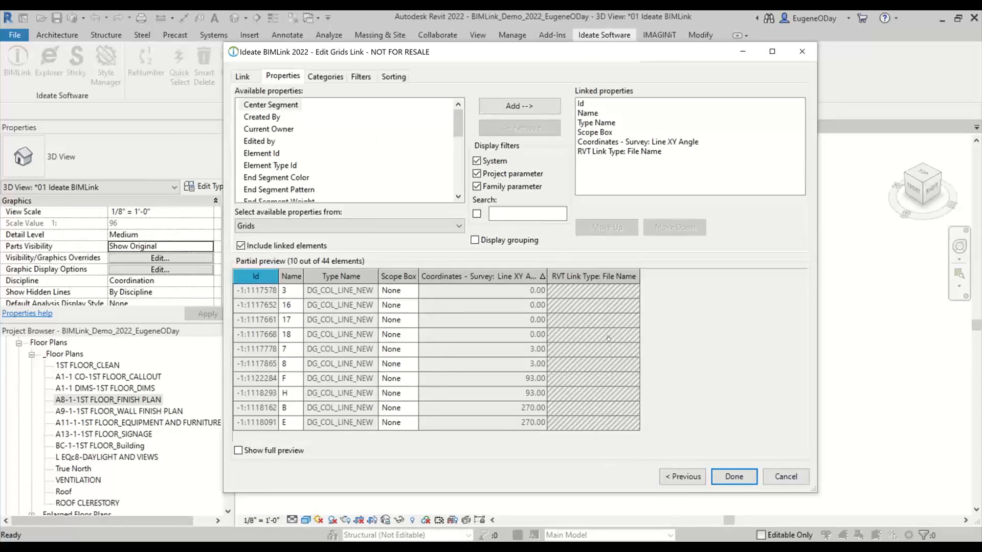
pyautogui.click(254, 454)
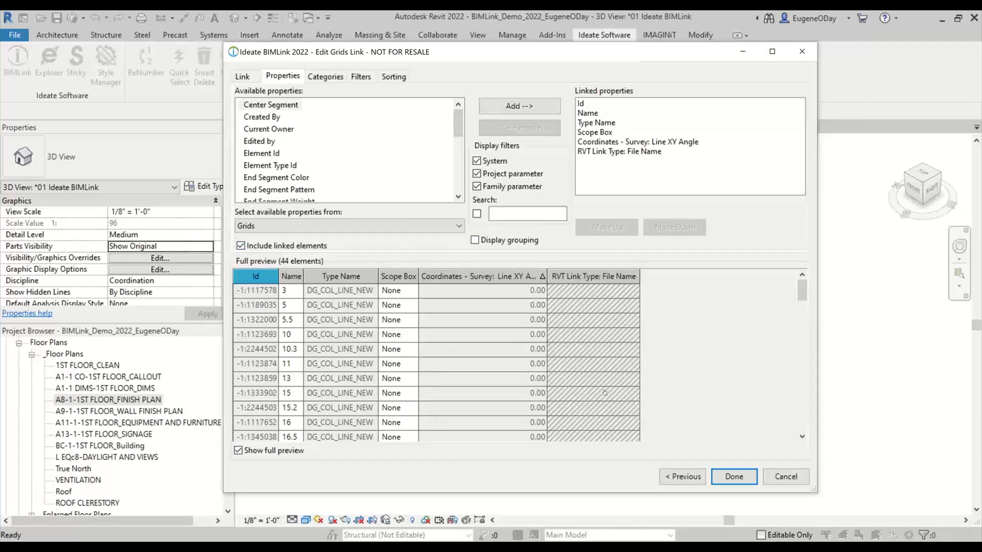
pyautogui.scroll(-6, 604, 392)
pyautogui.scroll(6, 604, 393)
pyautogui.scroll(-5, 603, 391)
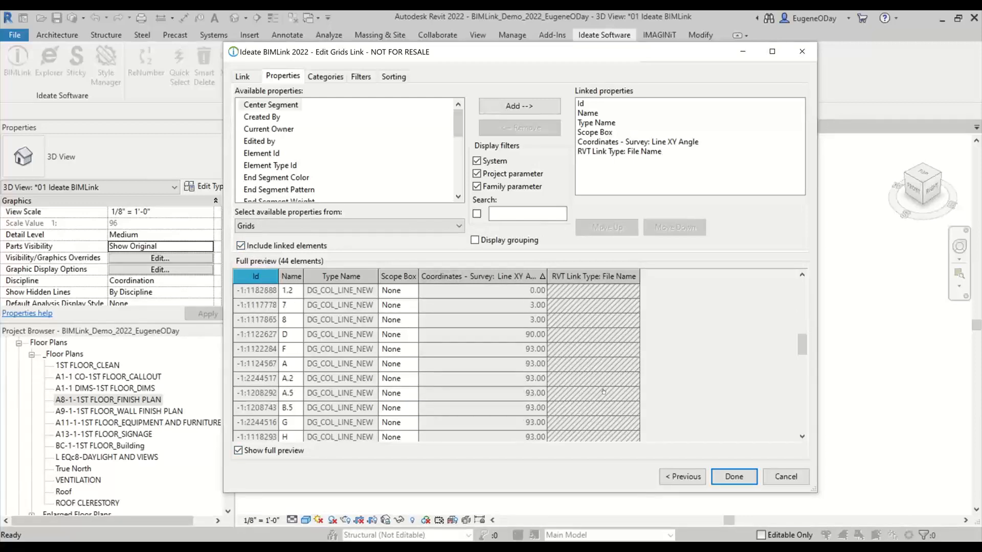
pyautogui.scroll(6, 603, 392)
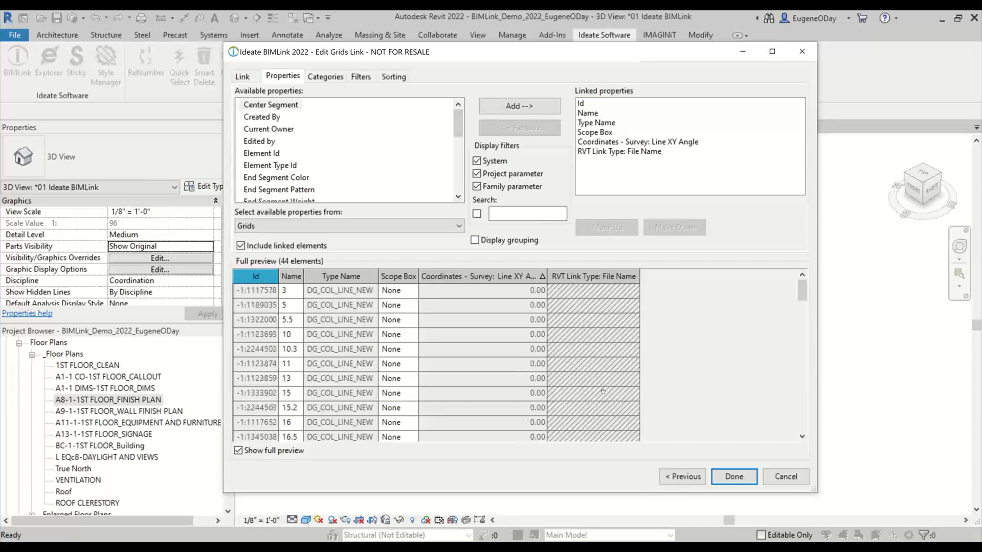
# Reorder the grid link's sorting so Name comes before Coordinates - Survey: Line XY Angle
pyautogui.click(393, 76)
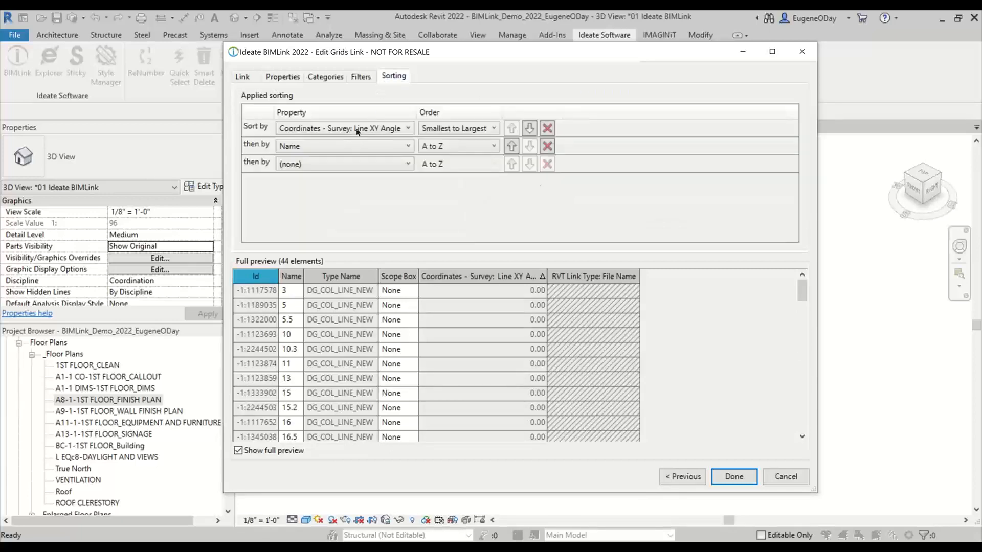
pyautogui.click(510, 146)
pyautogui.click(510, 146)
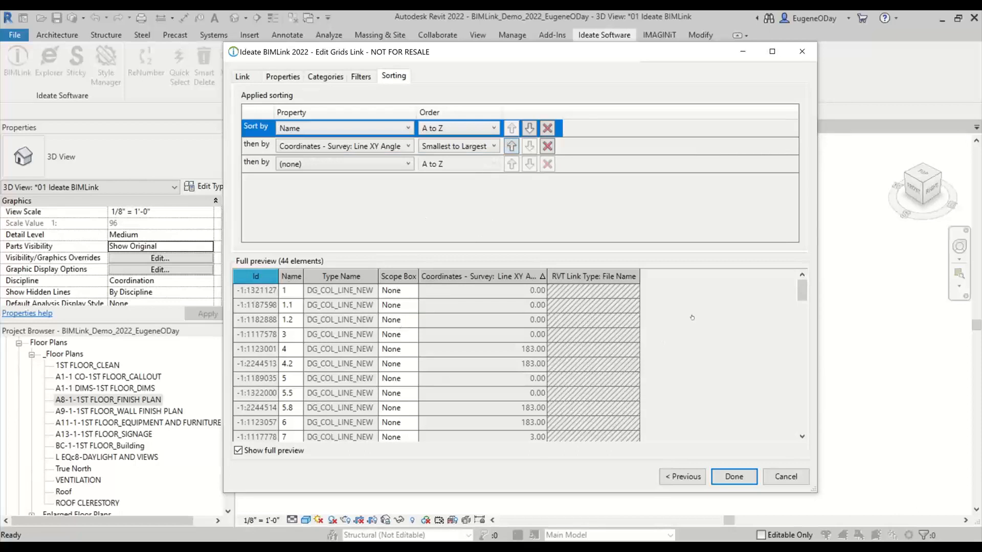
# Check the survey line XY angles of the name-sorted grids in the preview and finish the HC-Grids link
pyautogui.moveTo(802, 290); pyautogui.dragTo(807, 342)
pyautogui.scroll(-3, 292, 320)
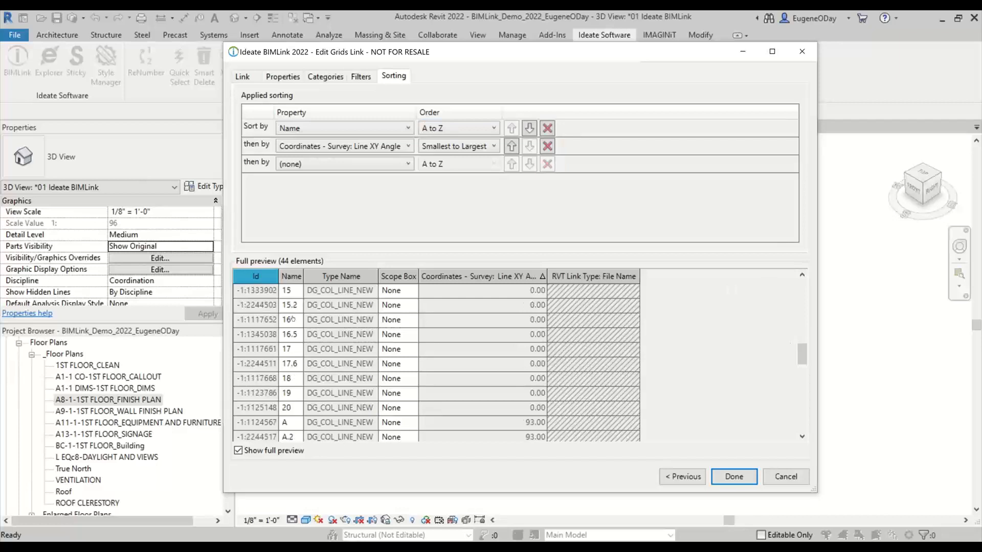
pyautogui.scroll(3, 293, 319)
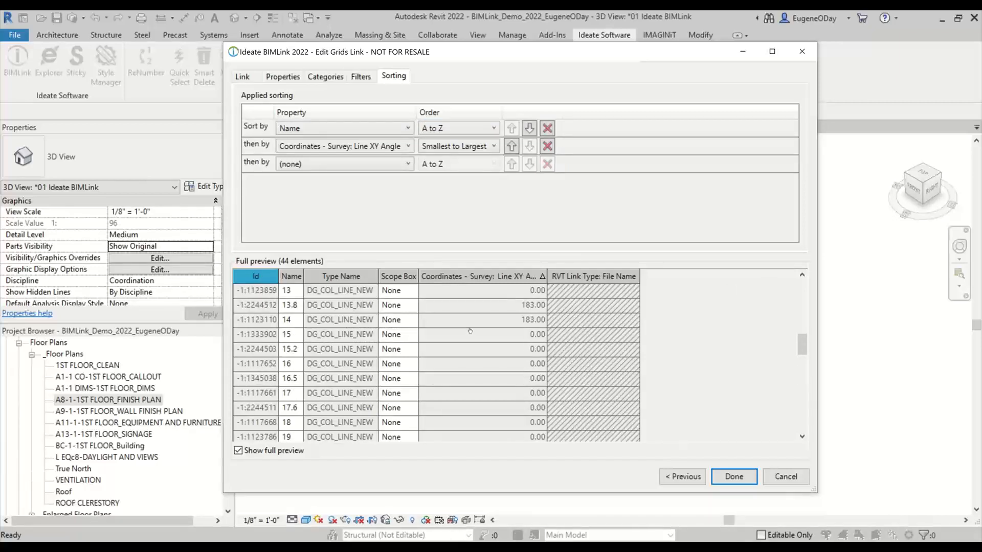
pyautogui.scroll(-4, 470, 331)
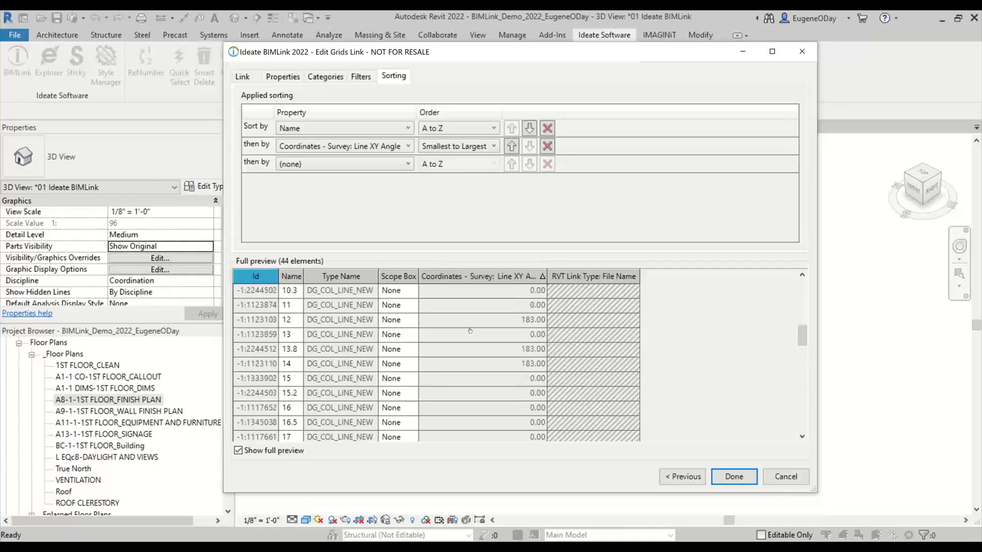
pyautogui.scroll(3, 470, 330)
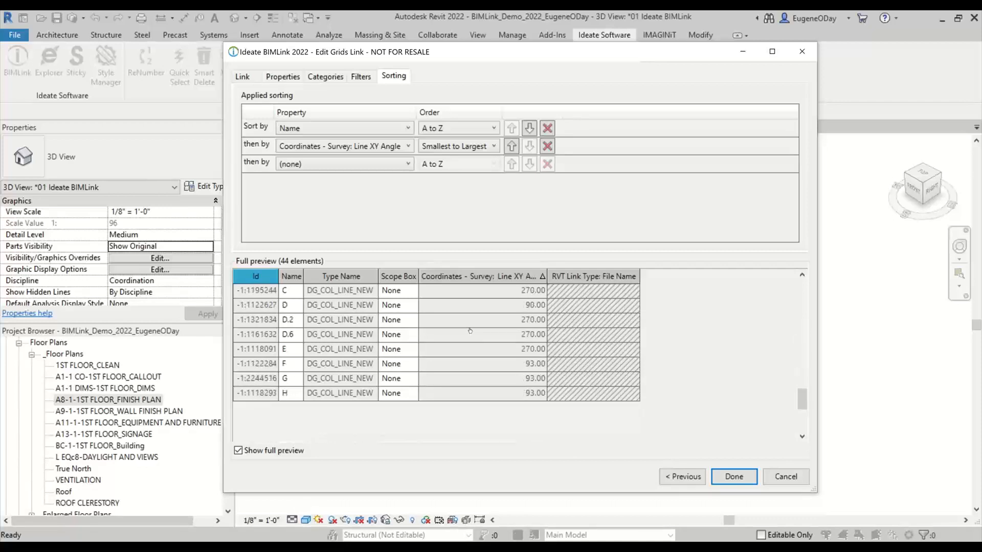
pyautogui.scroll(7, 470, 331)
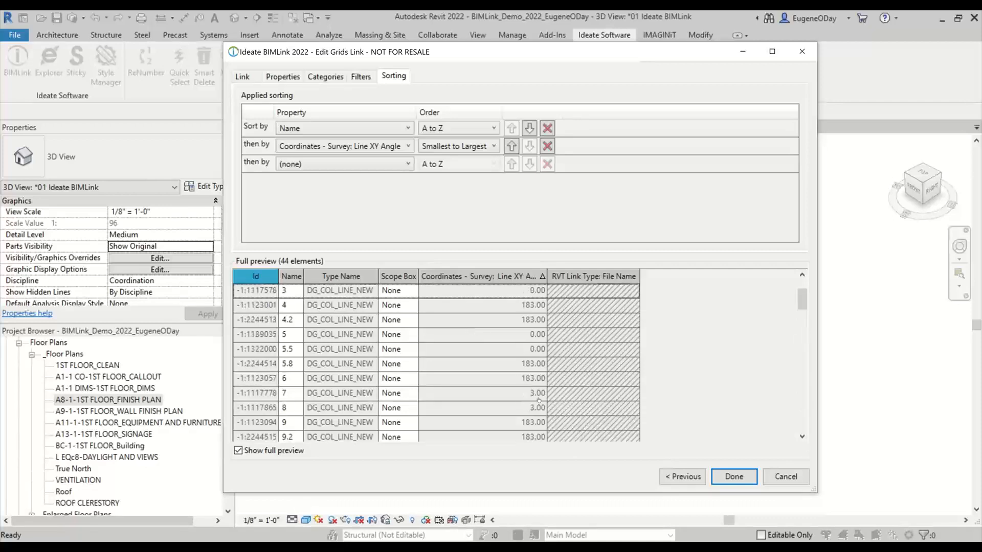
pyautogui.click(717, 479)
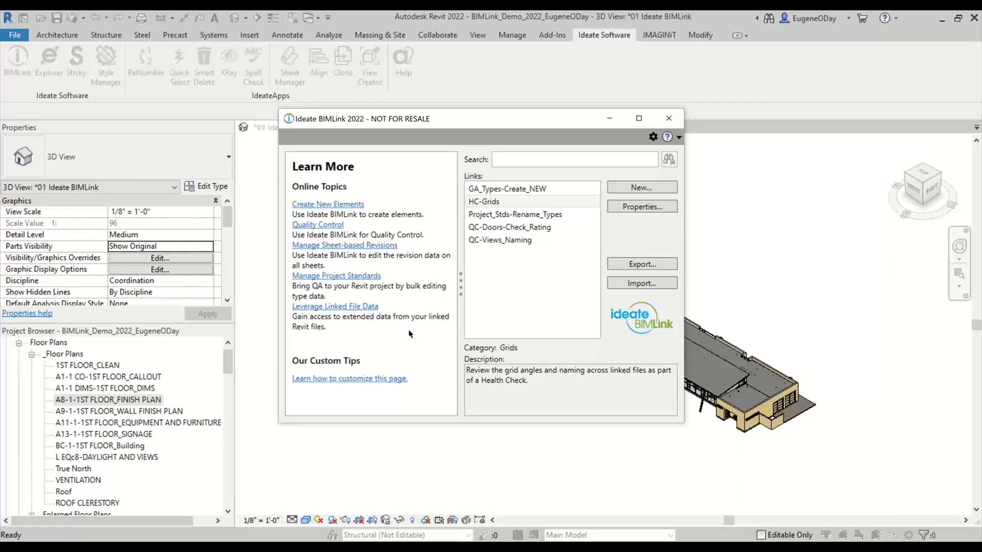
# Start a new link from the HC-Dimensions health check sample and remove RVT Link Type: File Name from its linked properties
pyautogui.click(642, 188)
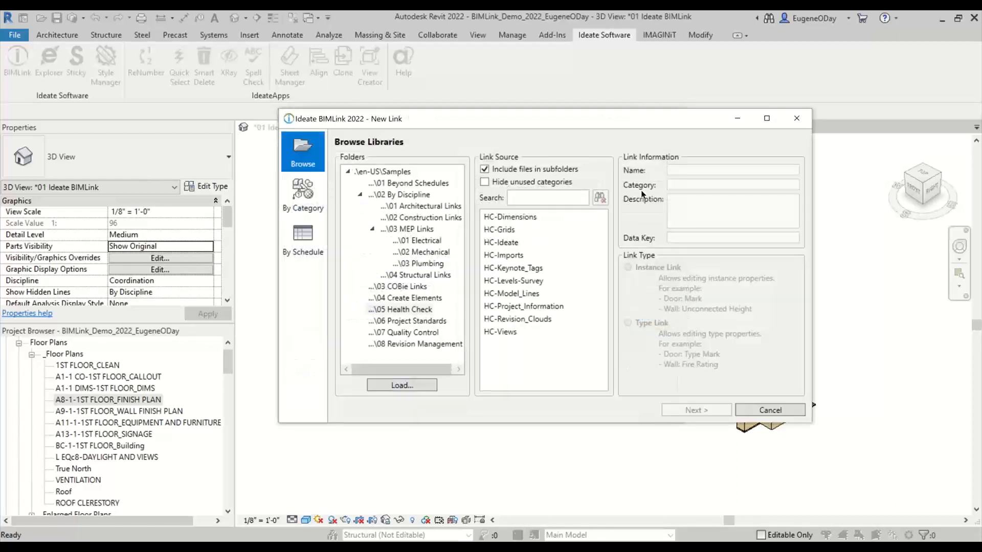
pyautogui.click(538, 219)
pyautogui.click(691, 412)
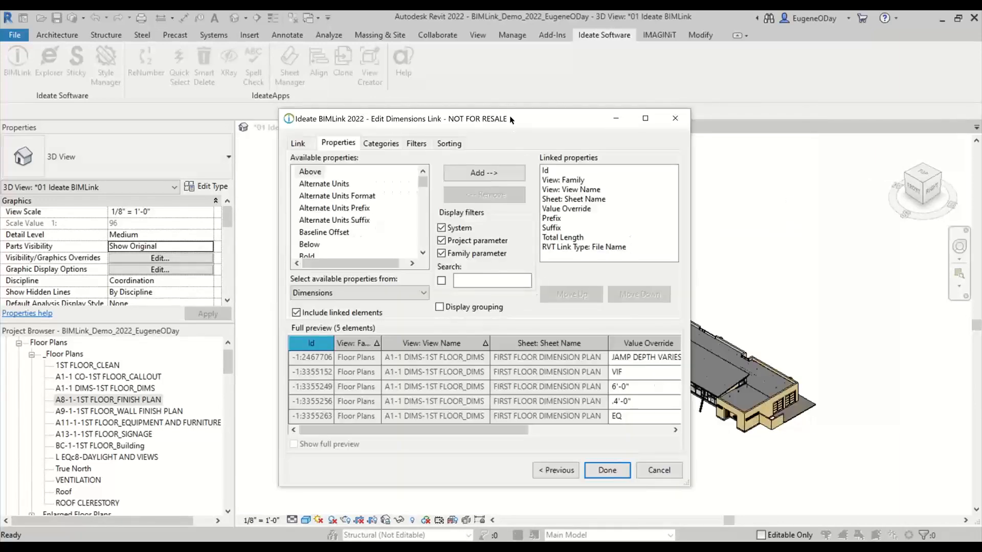
pyautogui.moveTo(511, 119); pyautogui.dragTo(400, 46)
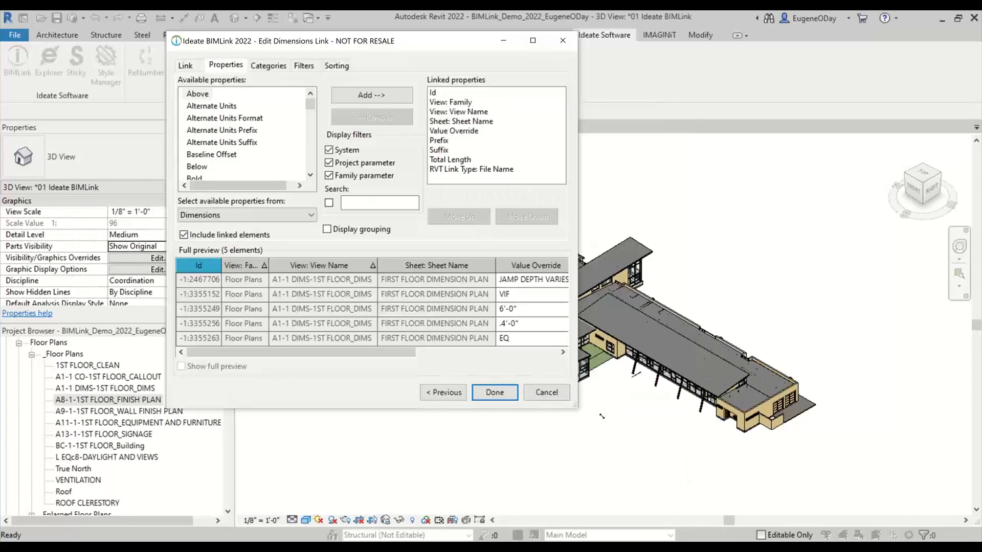
pyautogui.moveTo(601, 416); pyautogui.dragTo(840, 444)
pyautogui.click(593, 169)
pyautogui.click(526, 119)
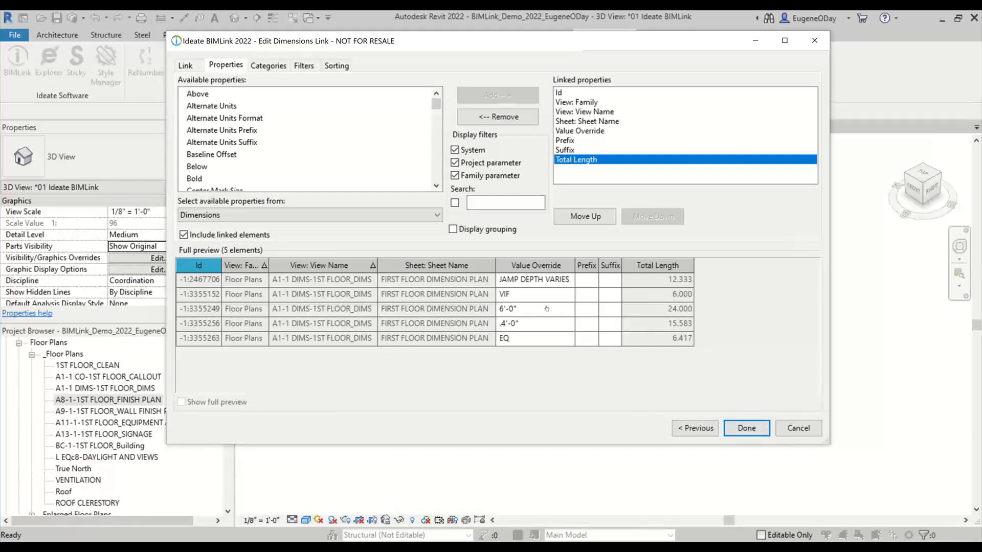
# Show the dimension with the 6'-0" value override in the model, letting Revit search closed views, and inspect it in the floor plan
pyautogui.click(663, 312)
pyautogui.press('ctrl')
pyautogui.press('ctrl')
pyautogui.press('ctrl')
pyautogui.doubleClick(557, 307)
pyautogui.press('ctrl')
pyautogui.rightClick(558, 308)
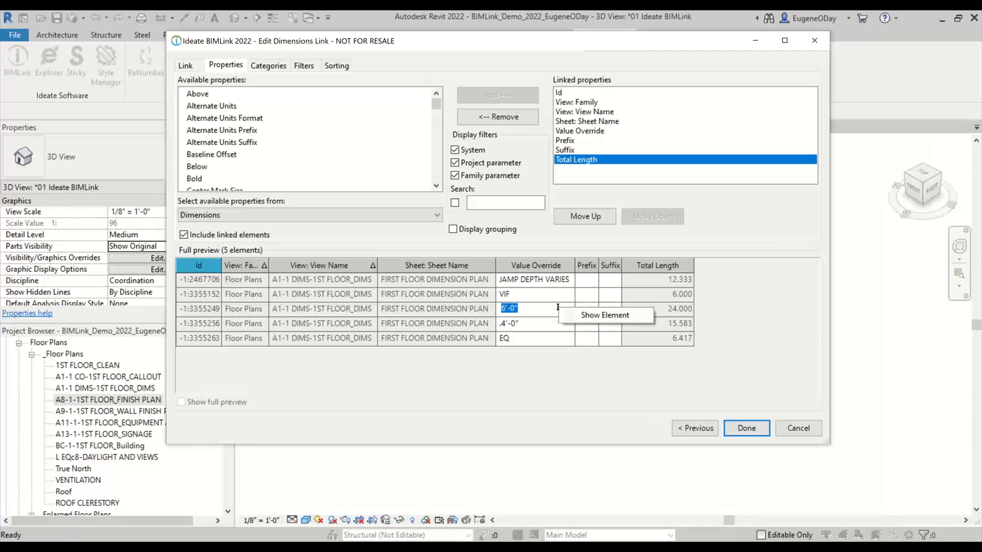
pyautogui.click(605, 316)
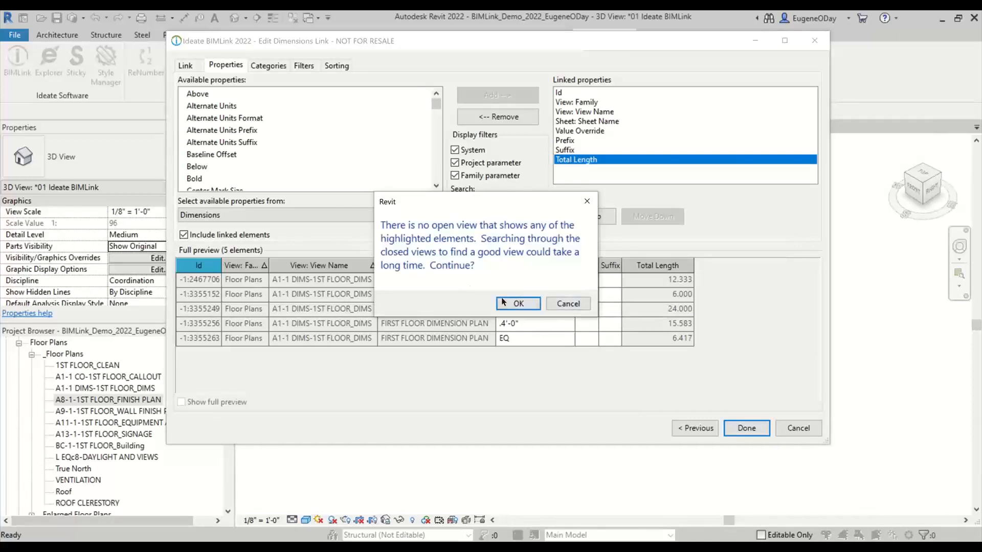
pyautogui.click(503, 302)
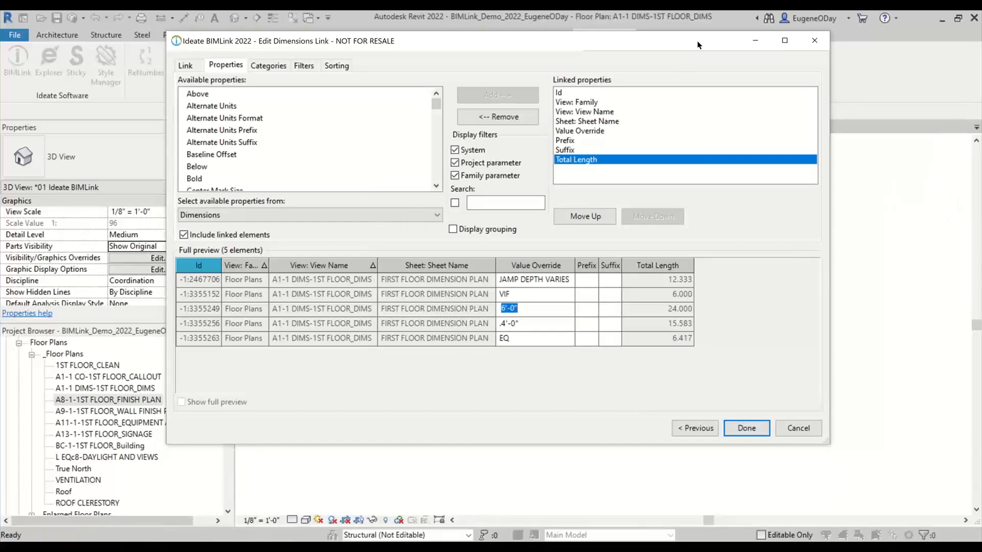
pyautogui.moveTo(695, 45); pyautogui.dragTo(625, 417)
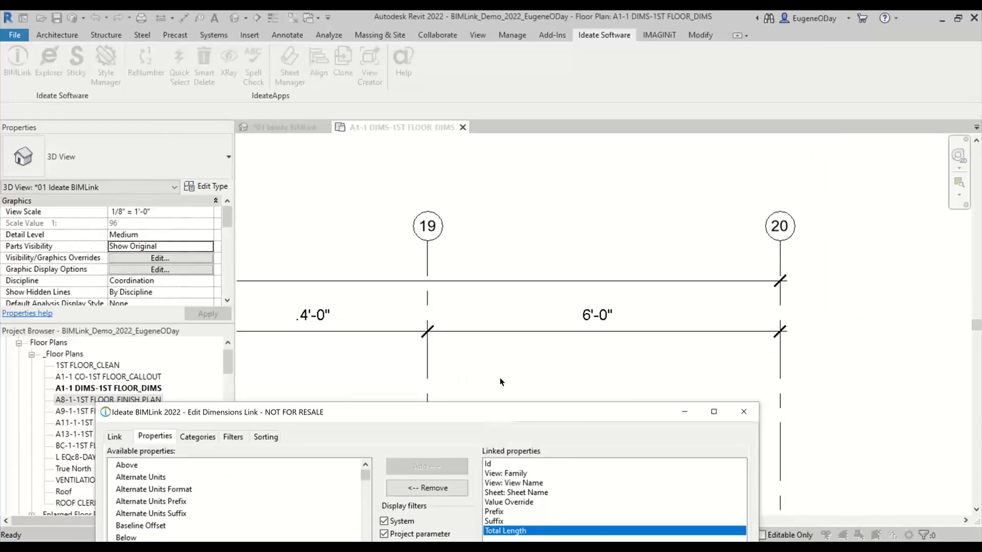
pyautogui.moveTo(482, 415); pyautogui.dragTo(498, 289)
pyautogui.moveTo(493, 203); pyautogui.dragTo(487, 86)
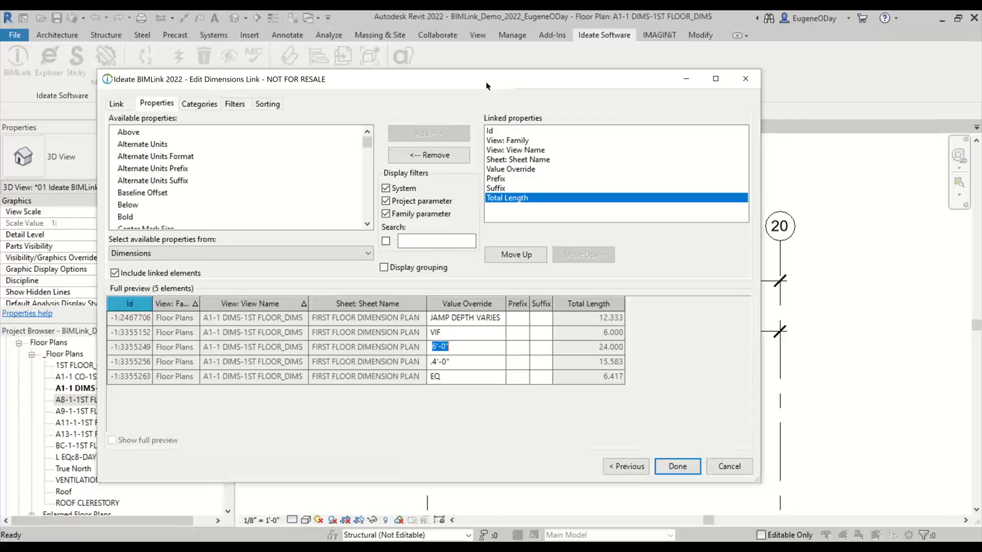
# Add the Created By and Last Updated By properties to the dimensions link and widen the editor to fit the preview
pyautogui.click(438, 239)
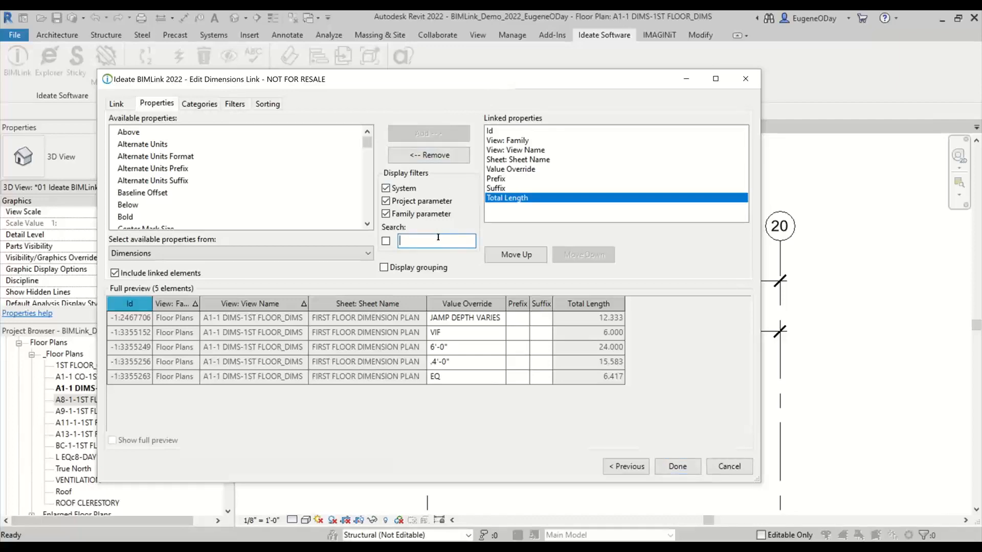
pyautogui.write('Create')
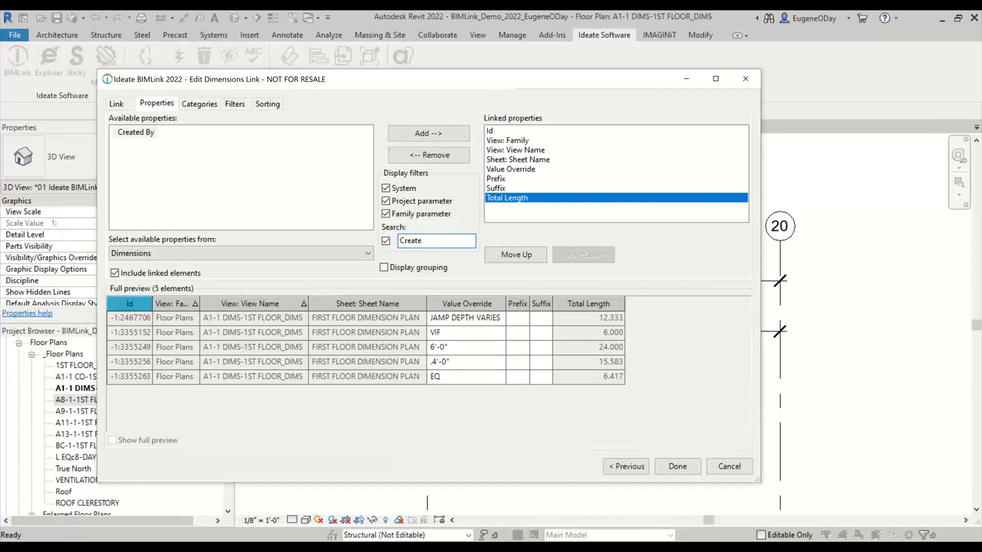
pyautogui.click(145, 133)
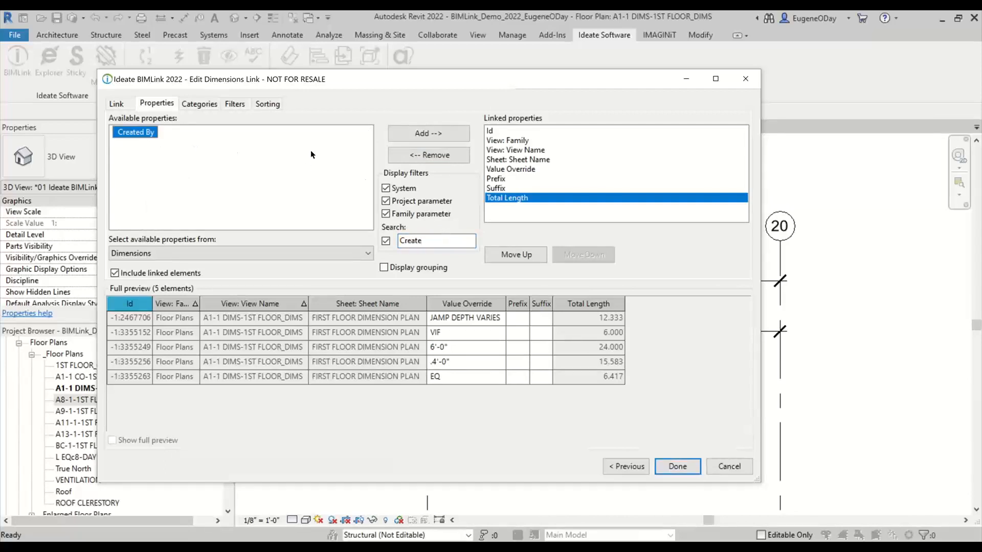
pyautogui.click(419, 134)
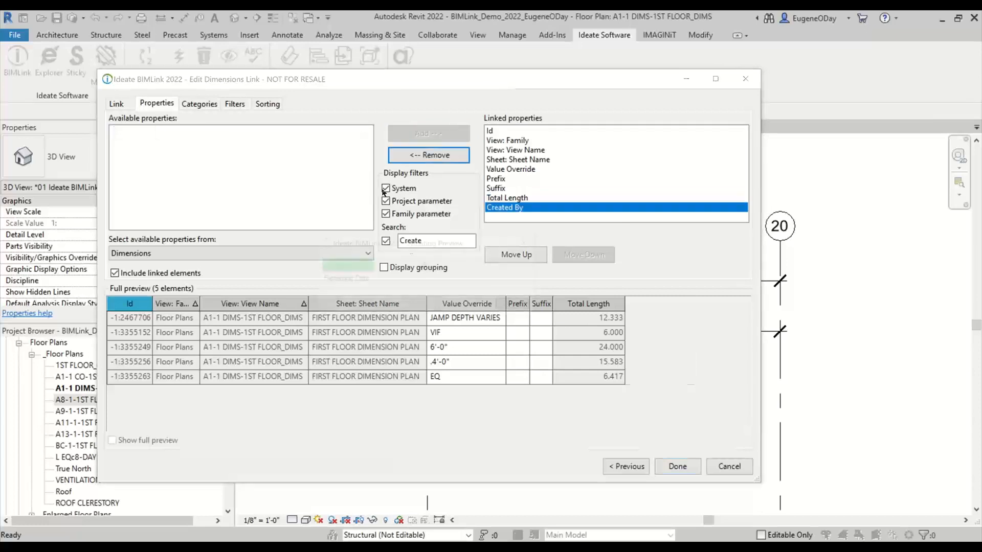
pyautogui.write('Updated')
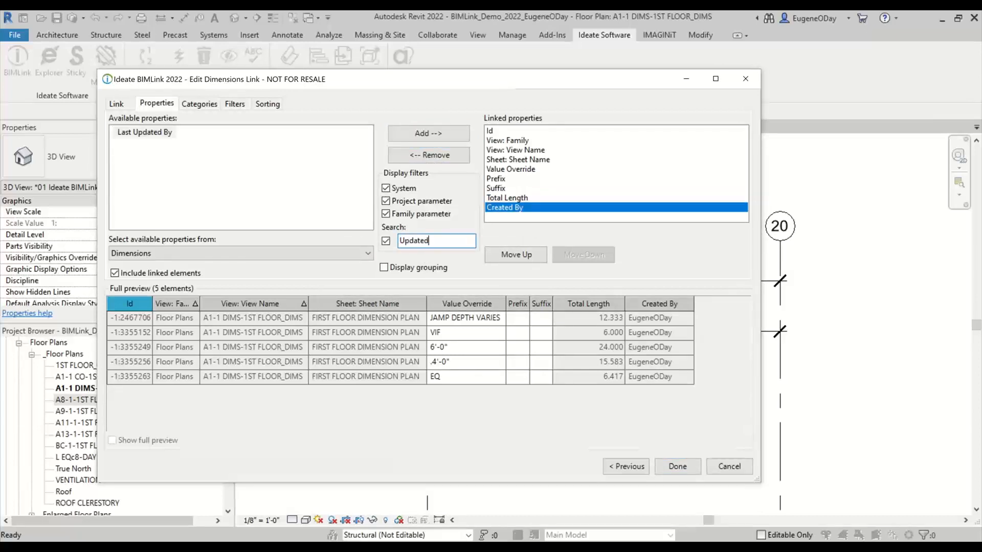
pyautogui.click(155, 134)
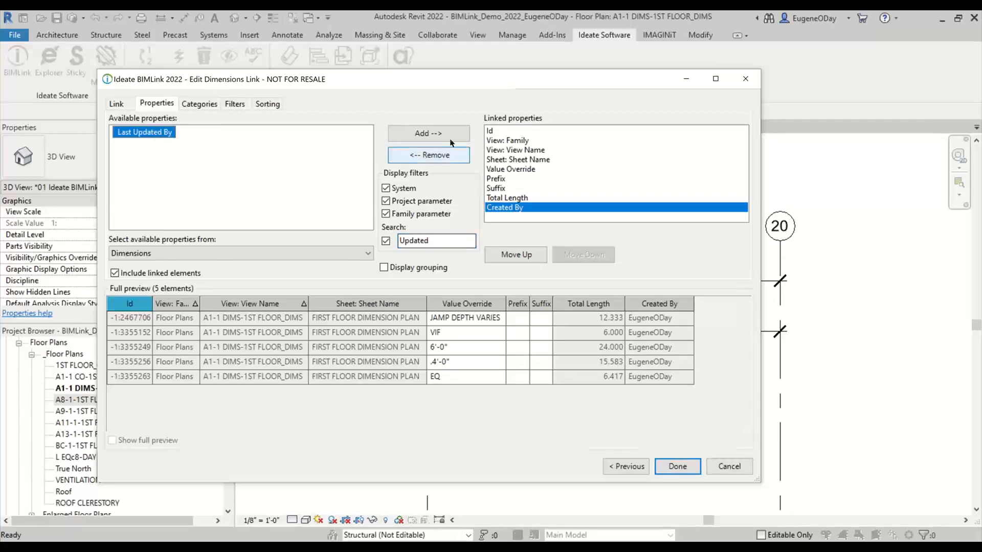
pyautogui.click(429, 133)
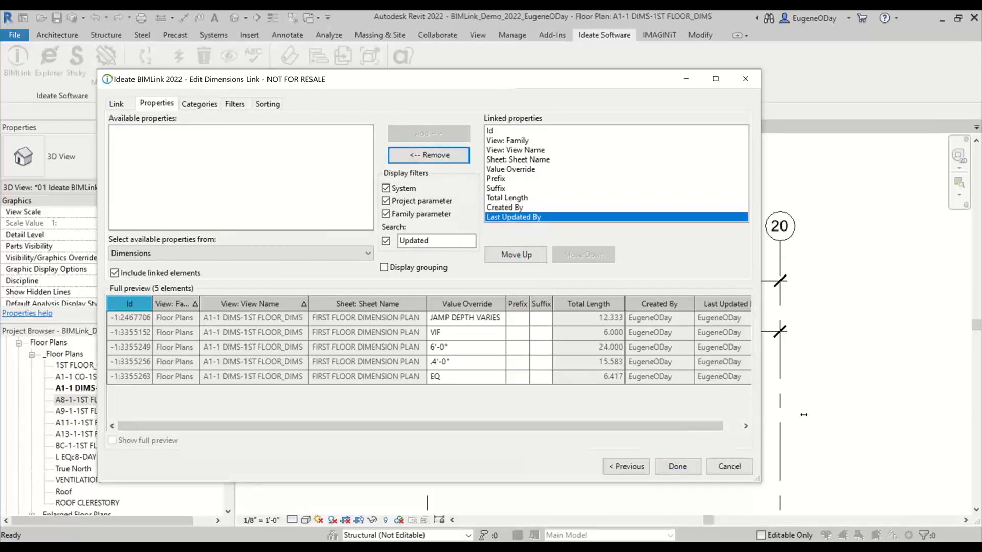
pyautogui.moveTo(803, 414); pyautogui.dragTo(975, 414)
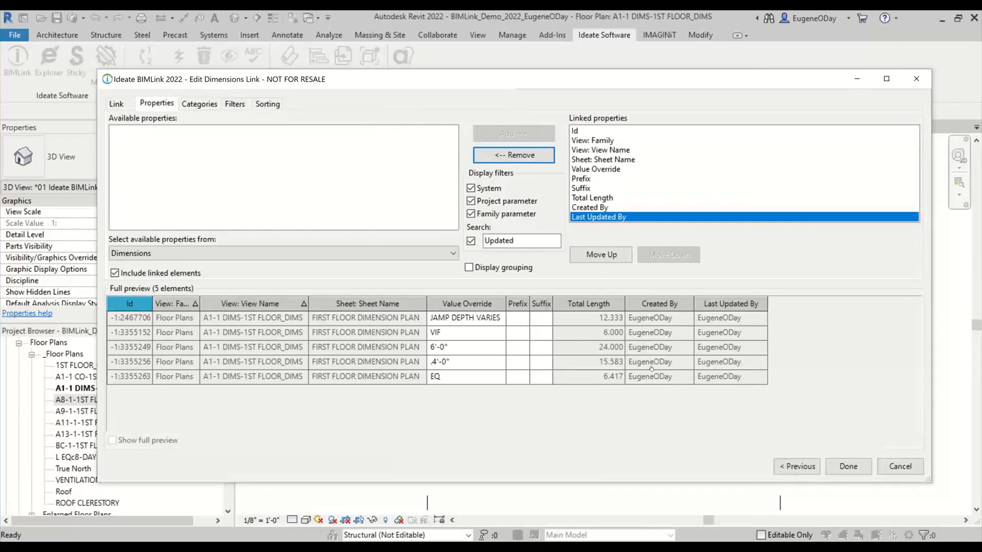
# Clear the 6'-0" value override in the dimensions link preview, finish the link and return to the floor plan to check the dimension
pyautogui.click(453, 348)
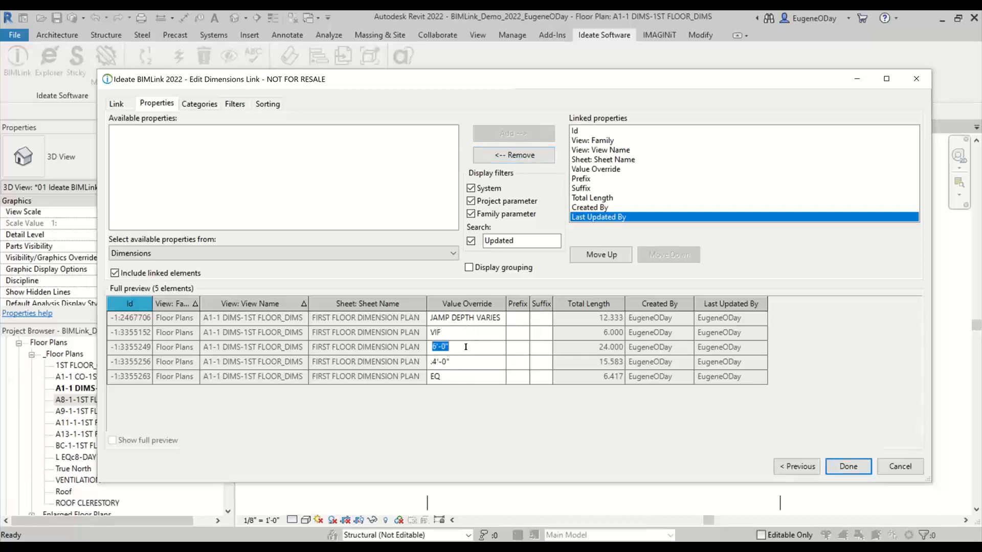
pyautogui.press('BackSpace')
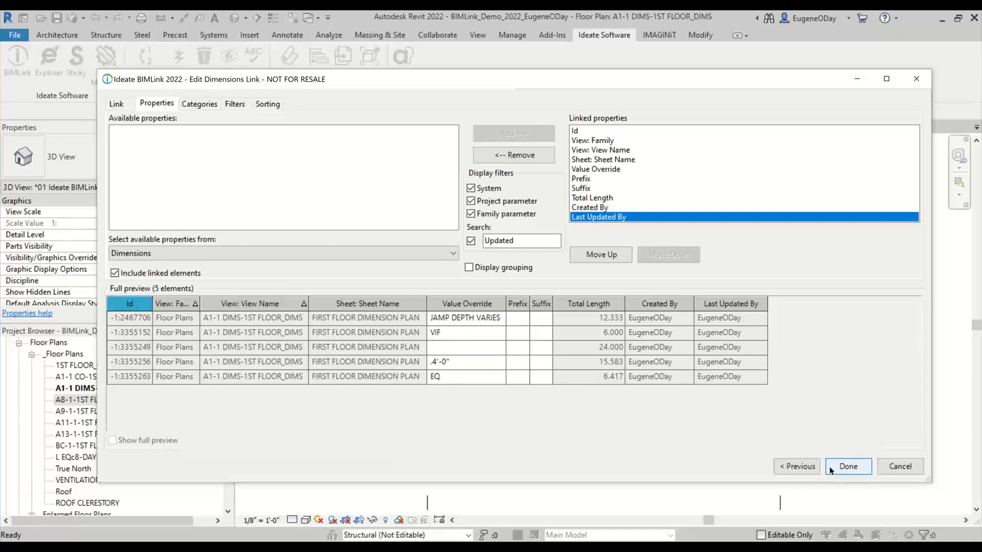
pyautogui.click(843, 467)
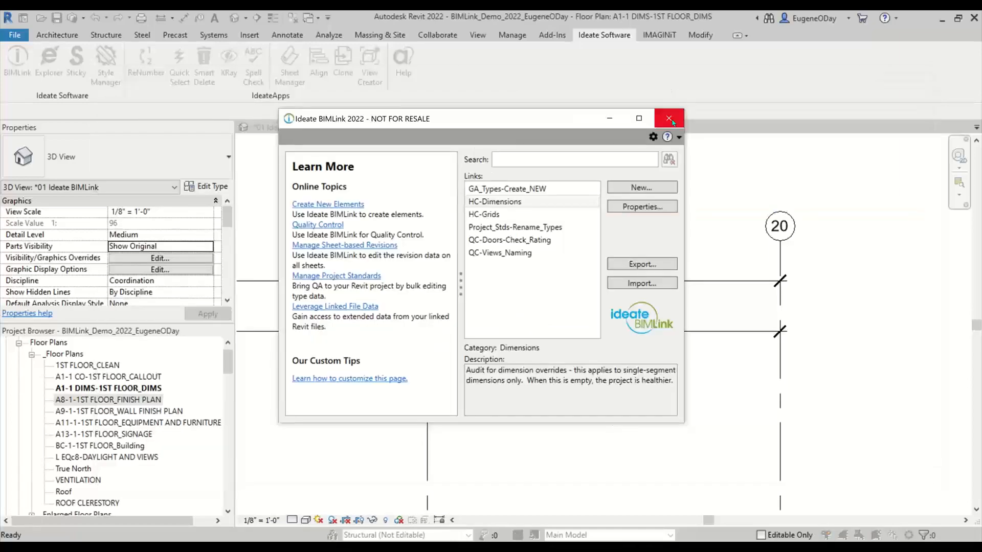
pyautogui.click(669, 119)
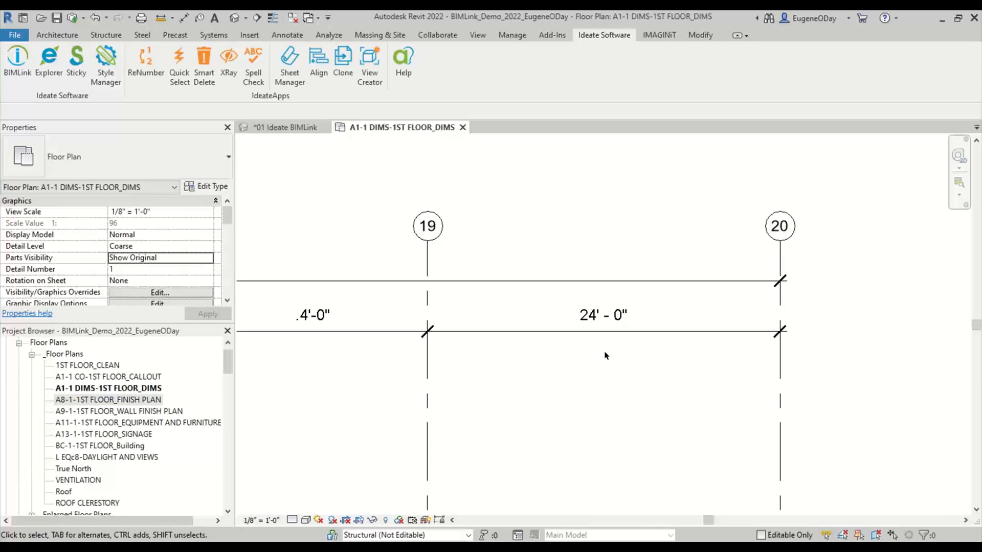
pyautogui.scroll(-2, 389, 226)
pyautogui.scroll(-4, 448, 344)
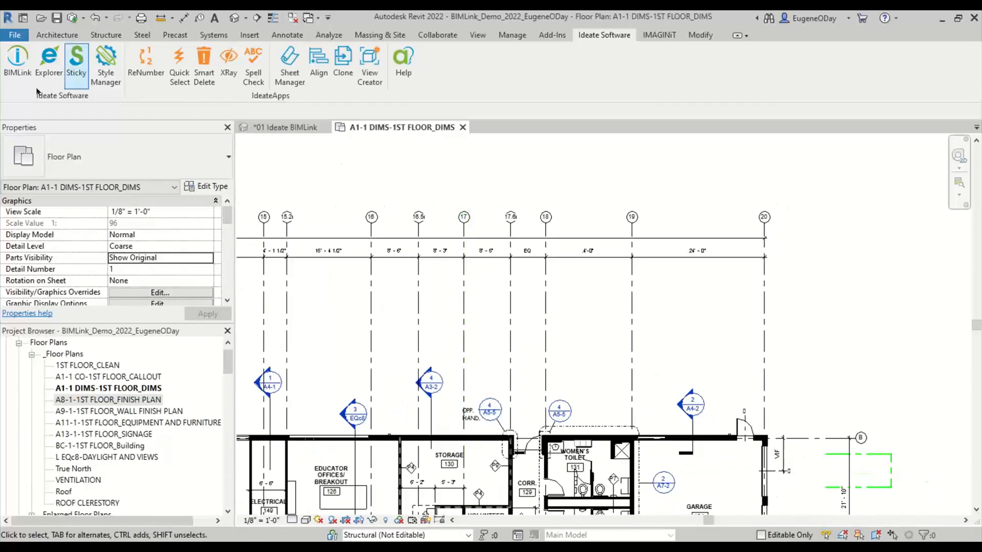
# Start a new BIMLink link from the HC-Ideate sample in the 05 Health Check library
pyautogui.click(18, 64)
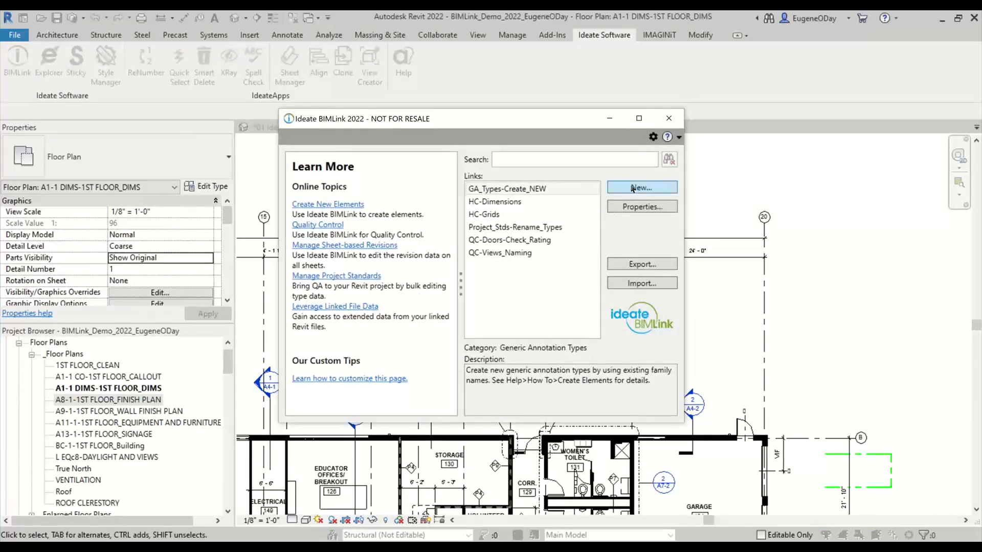
pyautogui.click(633, 189)
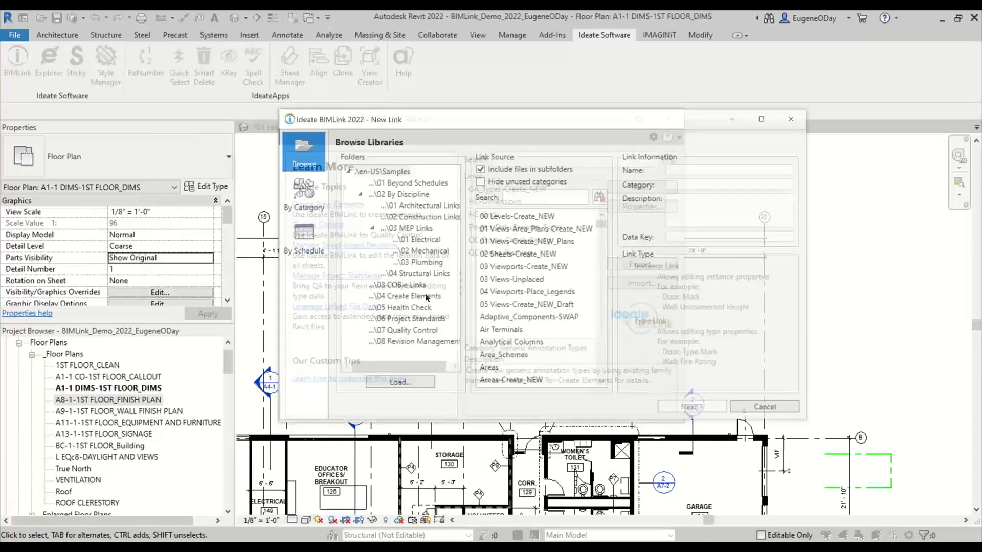
pyautogui.click(431, 322)
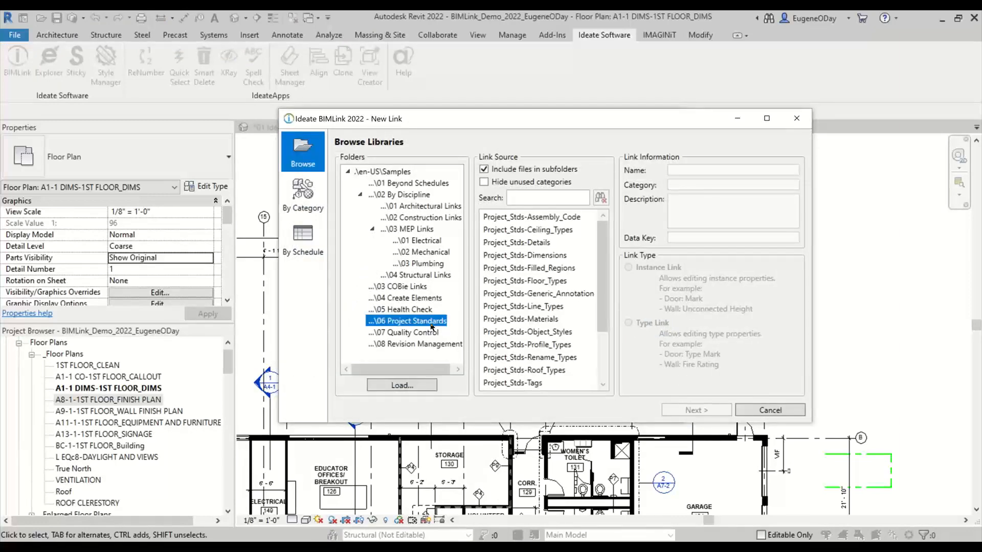
pyautogui.click(425, 310)
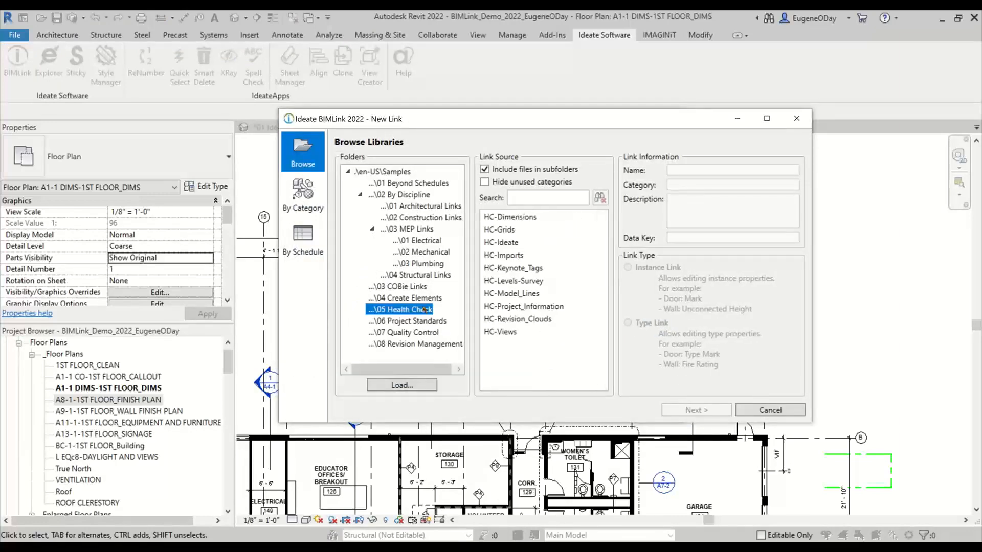
pyautogui.click(508, 245)
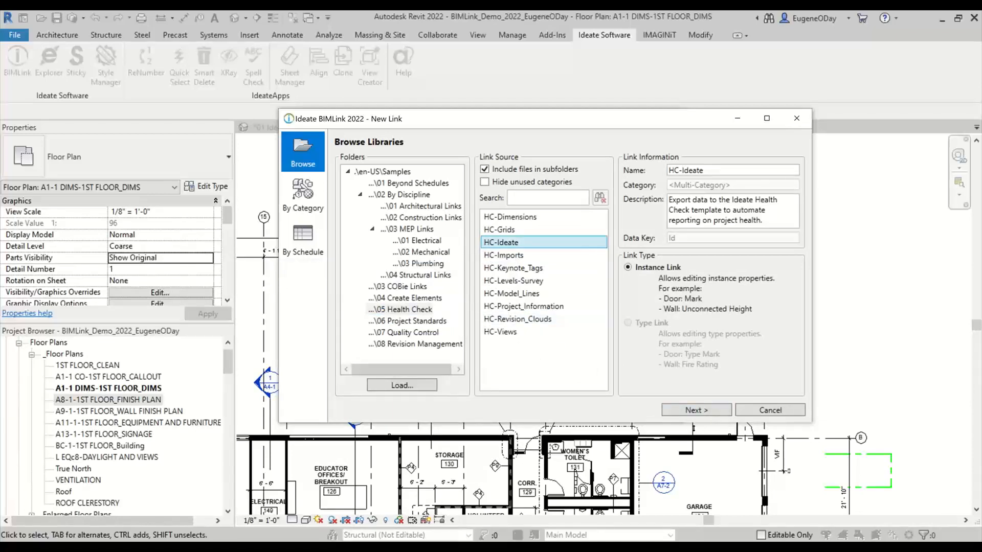
pyautogui.click(697, 412)
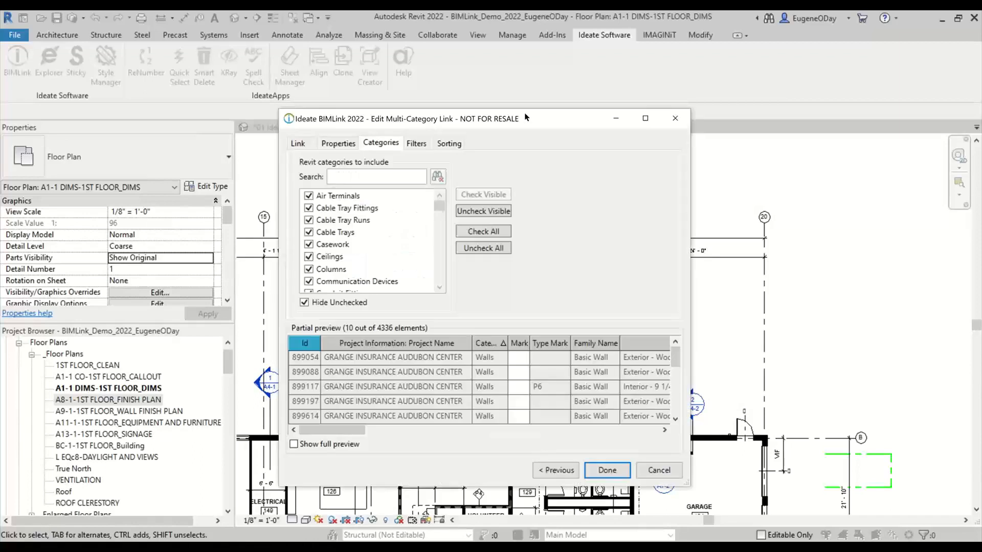
# Review the HC-Ideate link's included categories and previewed property columns, and finish the link
pyautogui.moveTo(526, 118); pyautogui.dragTo(523, 89)
pyautogui.moveTo(436, 183); pyautogui.dragTo(435, 245)
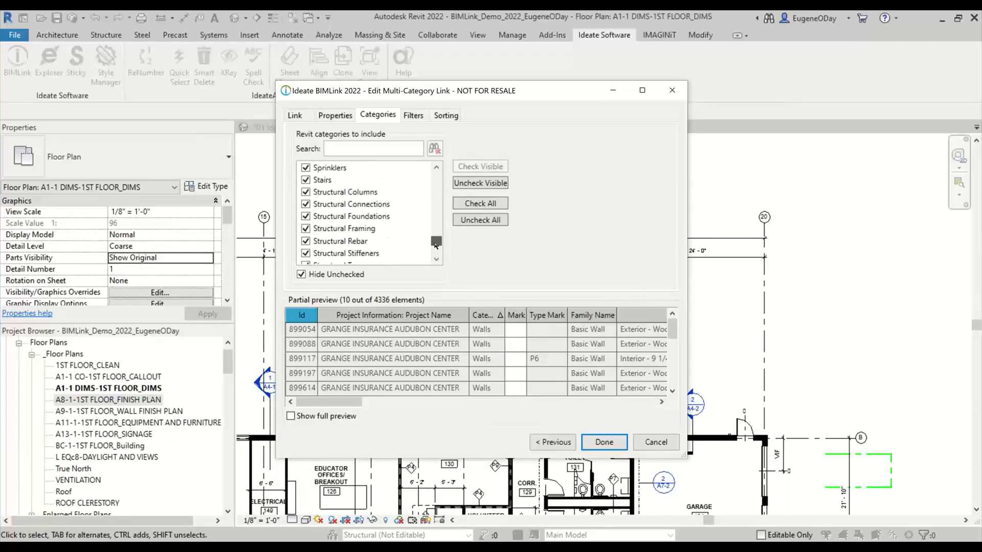
pyautogui.scroll(15, 373, 249)
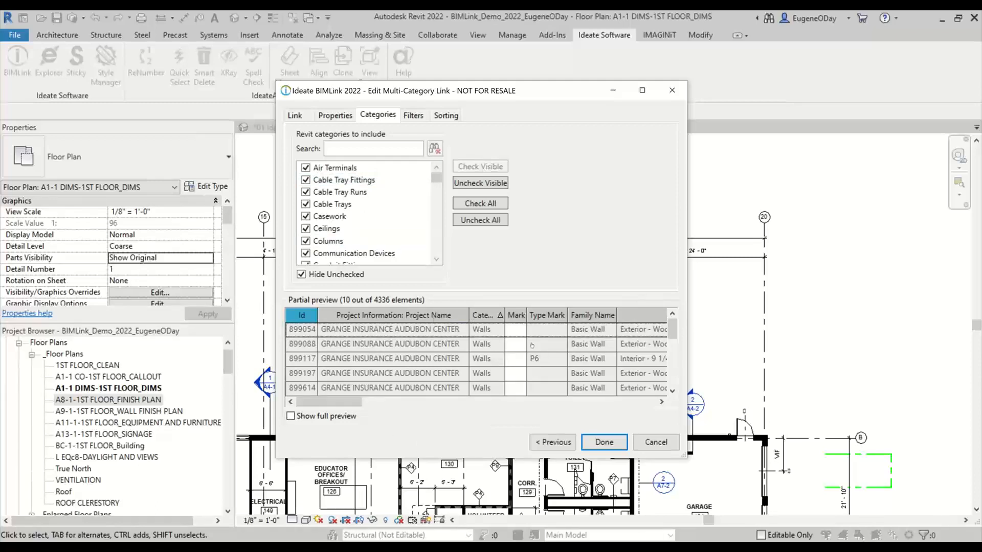
pyautogui.moveTo(301, 402); pyautogui.dragTo(433, 420)
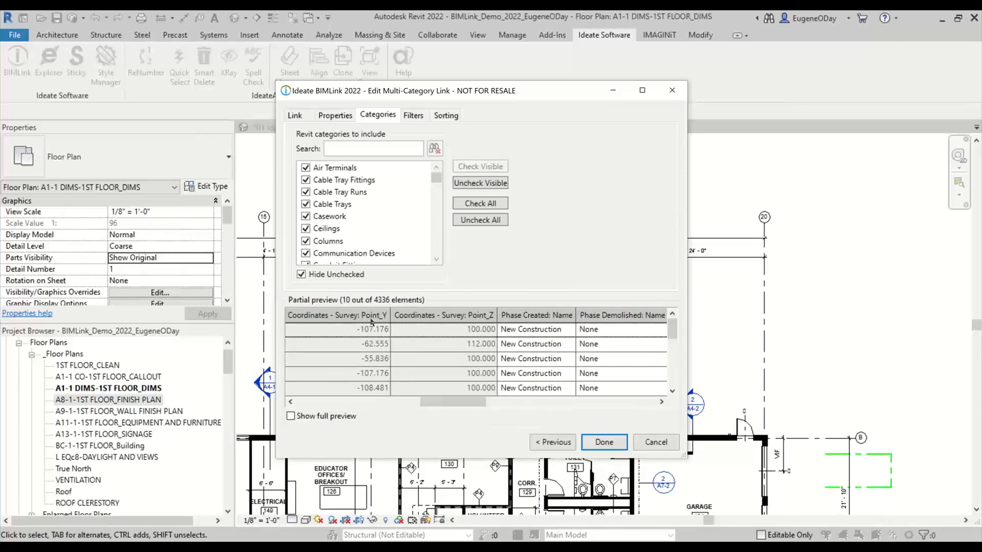
pyautogui.click(374, 306)
pyautogui.press('ctrl')
pyautogui.press('ctrl')
pyautogui.press('ctrl')
pyautogui.press('ctrl')
pyautogui.click(605, 442)
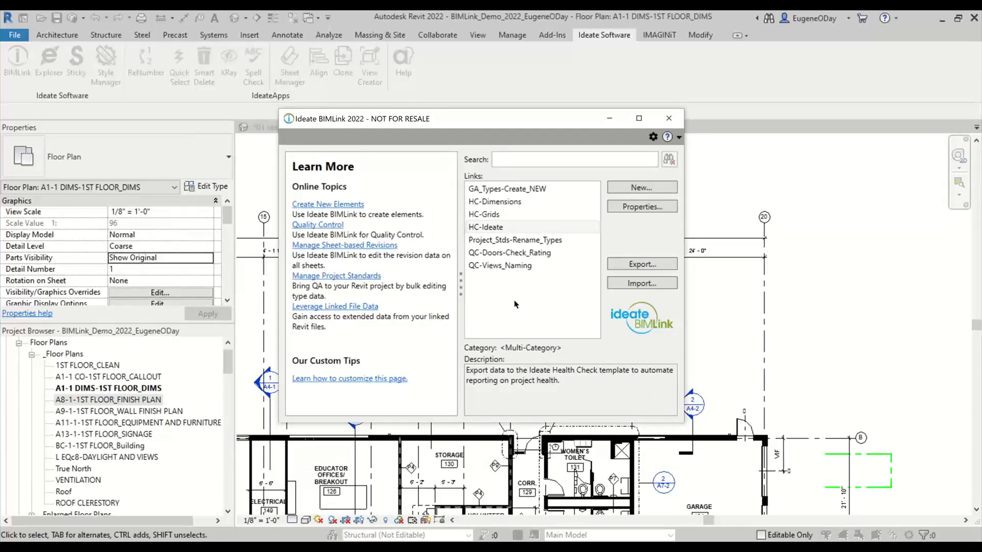
# Switch to the BIMLink Samples folder in File Explorer and show its full path
pyautogui.moveTo(490, 549)
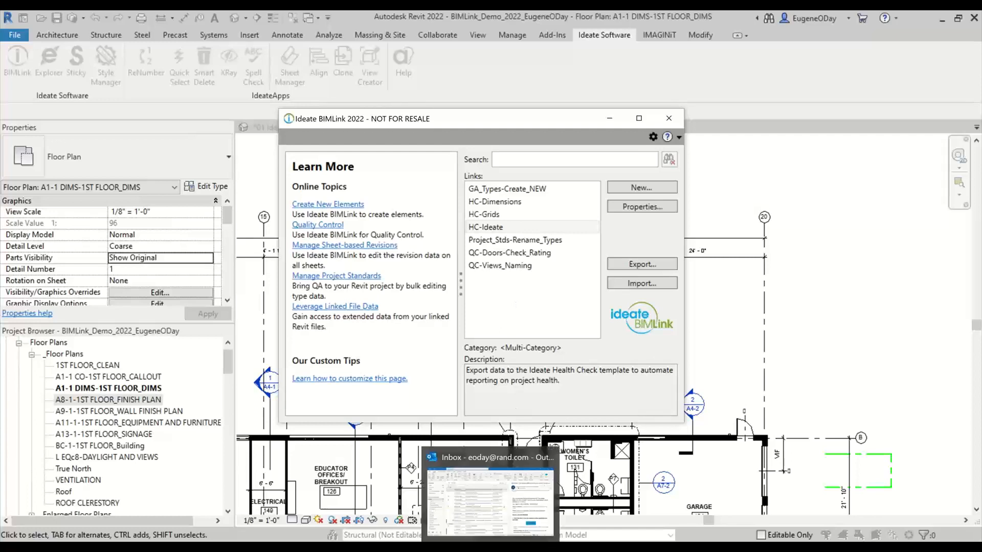
pyautogui.moveTo(153, 549)
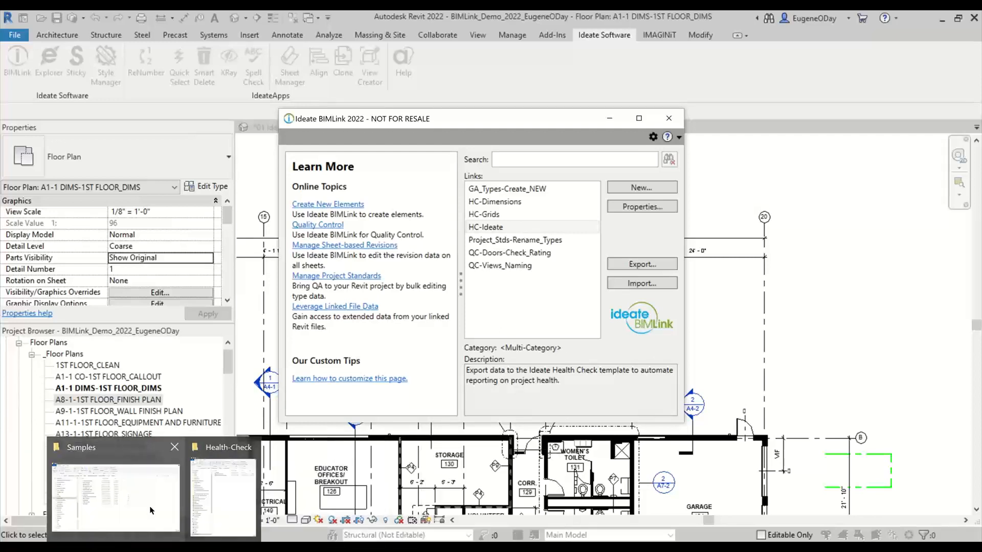
pyautogui.click(152, 510)
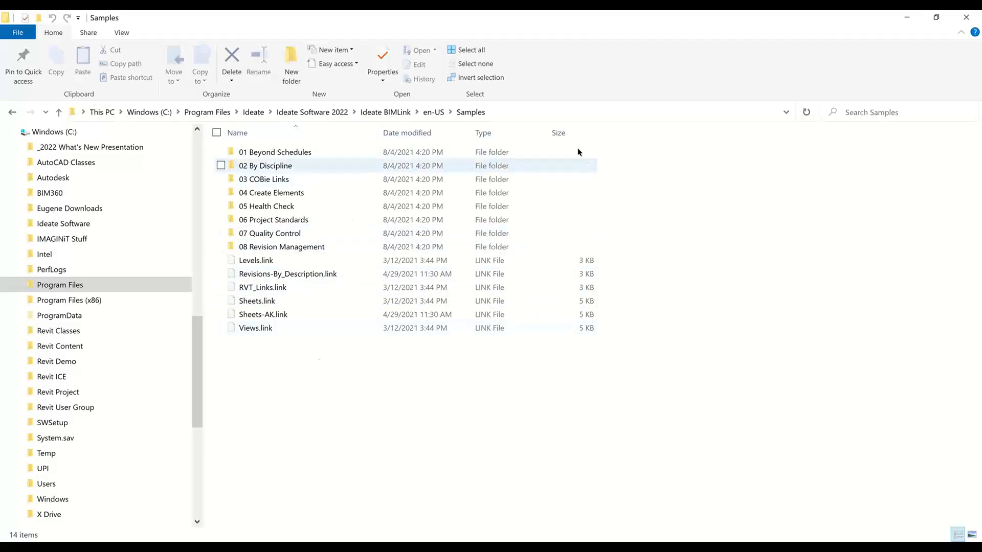
pyautogui.click(511, 113)
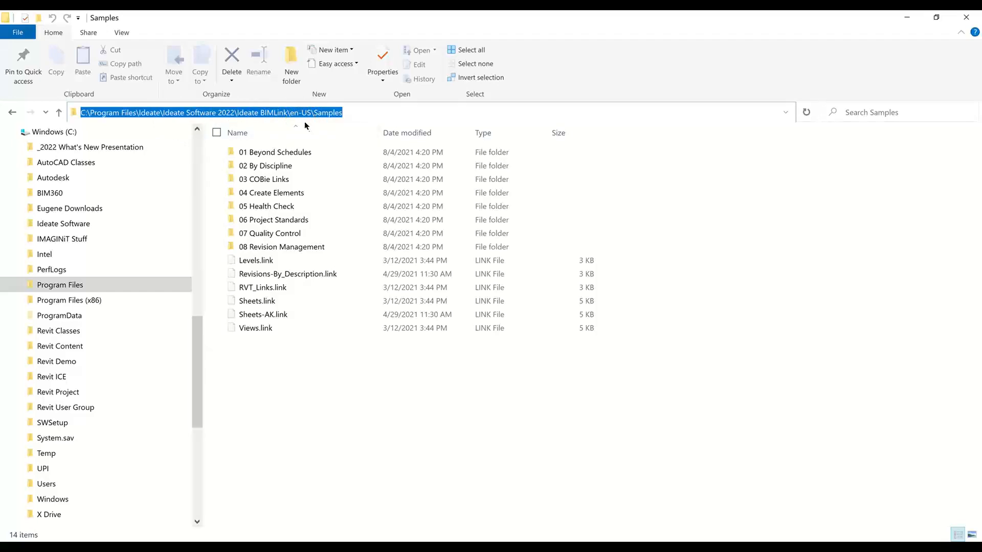
pyautogui.click(360, 403)
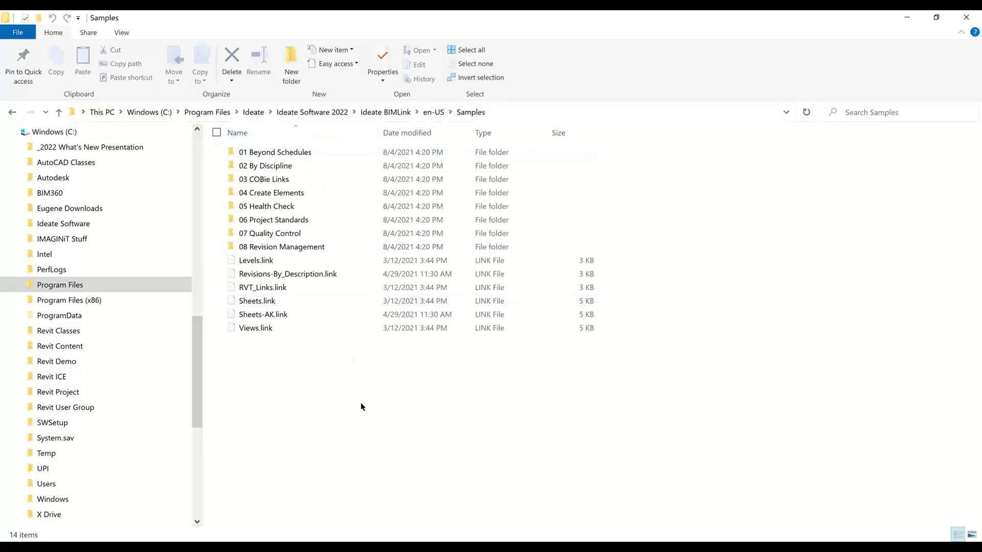
# Look through the 03 COBie Links, 06 Project Standards, 07 Quality Control and 05 Health Check sample folders
pyautogui.doubleClick(283, 180)
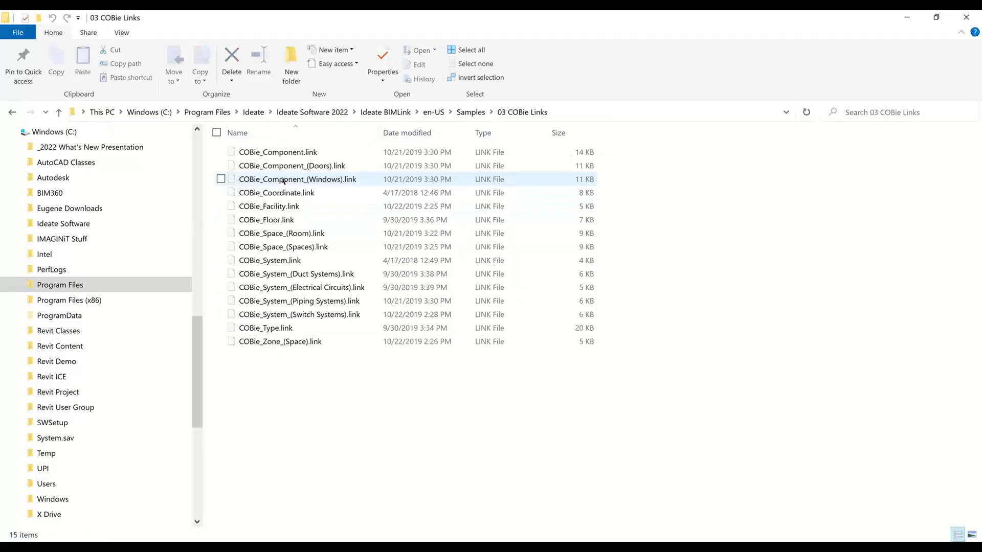
pyautogui.click(469, 111)
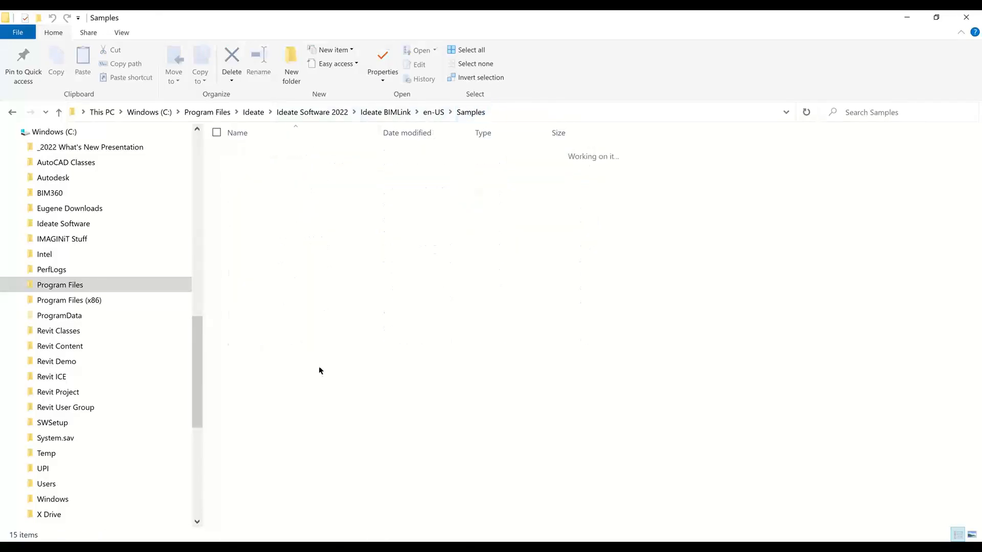
pyautogui.doubleClick(324, 219)
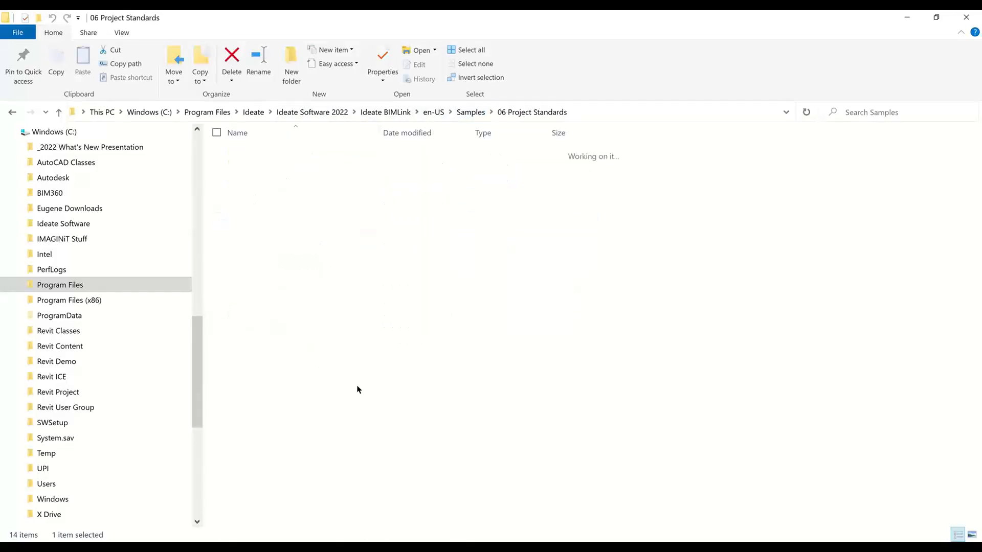
pyautogui.click(467, 115)
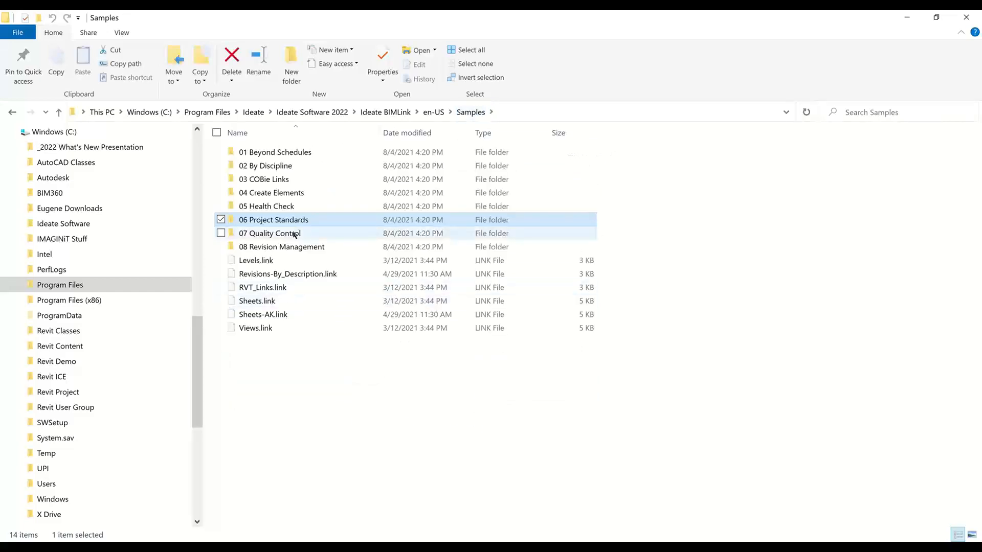
pyautogui.doubleClick(295, 235)
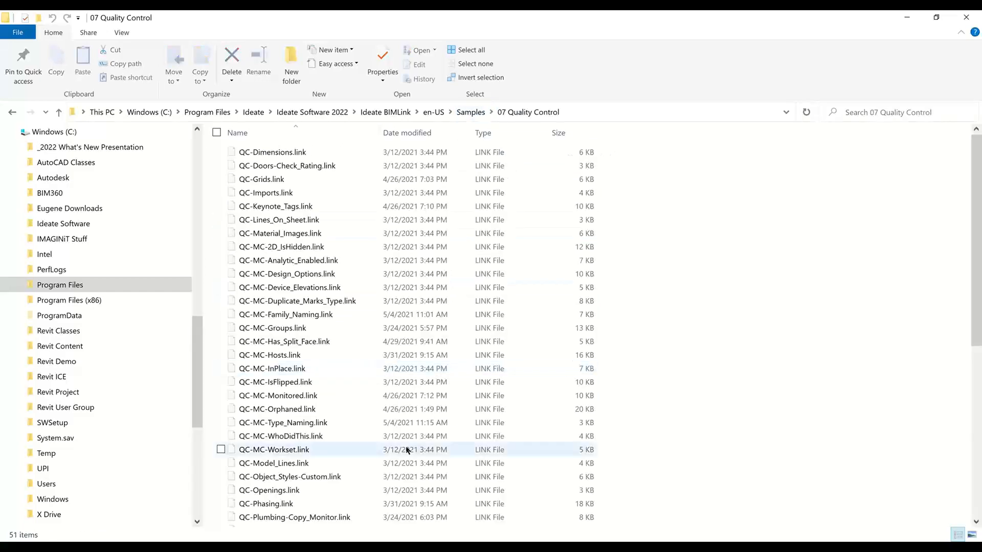
pyautogui.scroll(-3, 380, 312)
pyautogui.scroll(-5, 379, 308)
pyautogui.scroll(8, 378, 308)
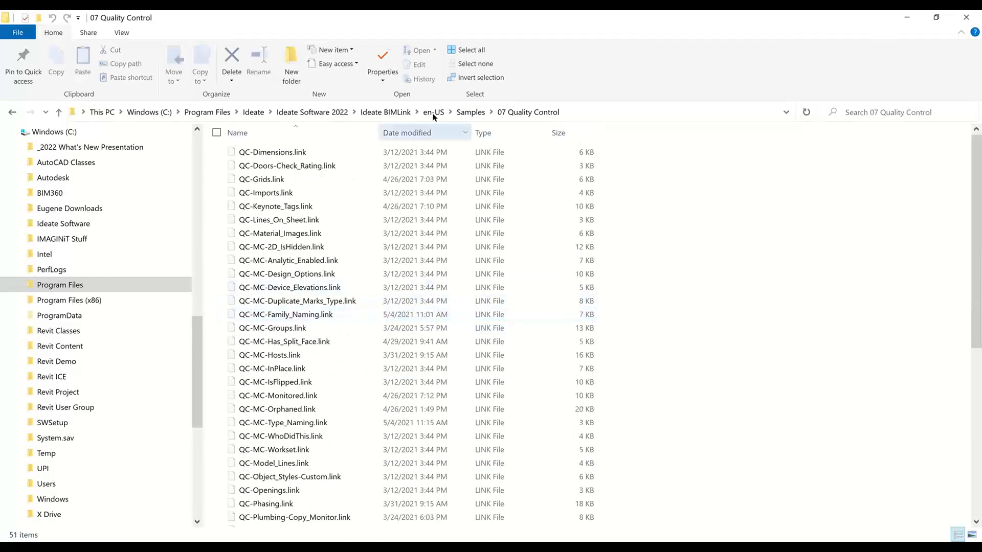
pyautogui.click(472, 113)
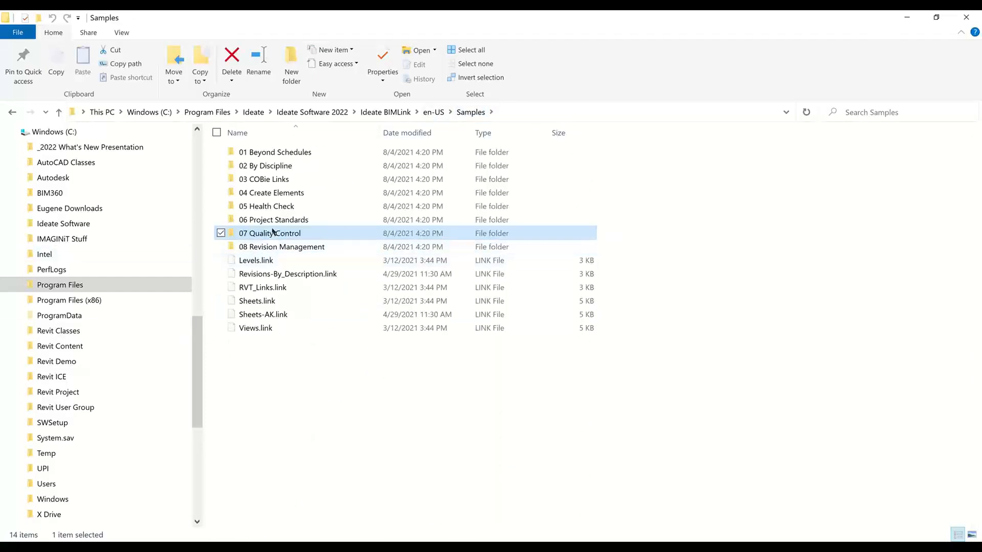
pyautogui.click(270, 211)
pyautogui.doubleClick(270, 210)
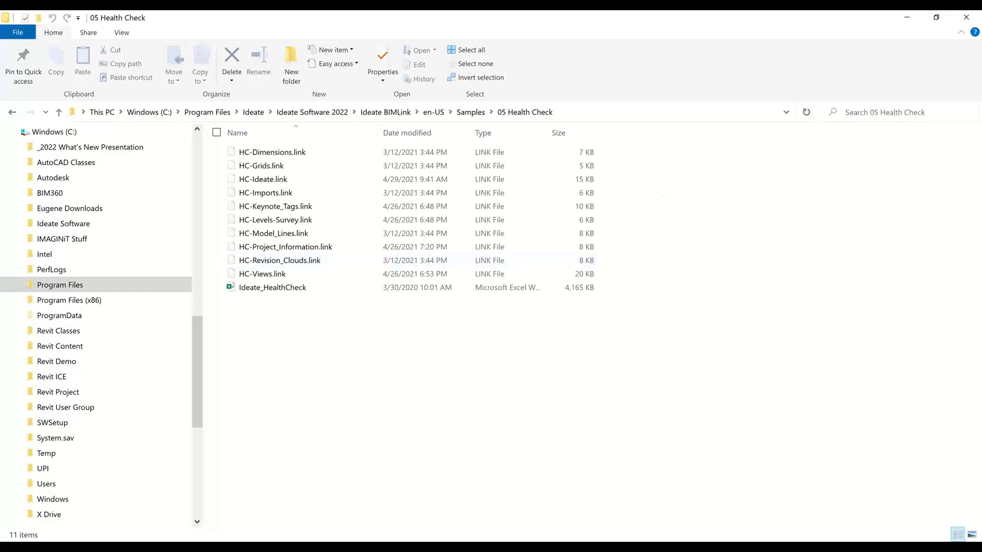
# Switch to the Ideate_HealthCheck_Sample workbook in Excel and examine its Summary, View Summary and In Place sheets
pyautogui.click(153, 548)
pyautogui.click(246, 507)
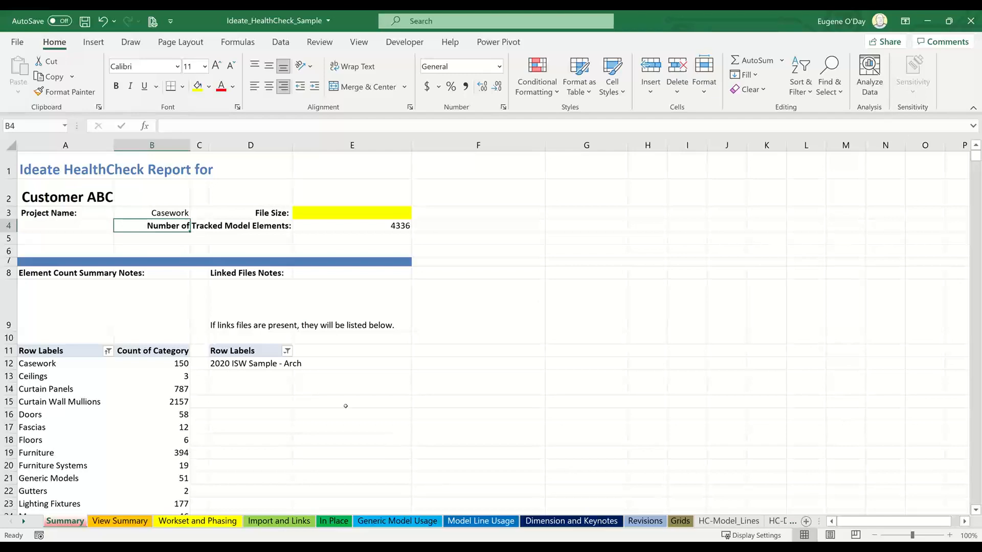
pyautogui.scroll(-3, 133, 377)
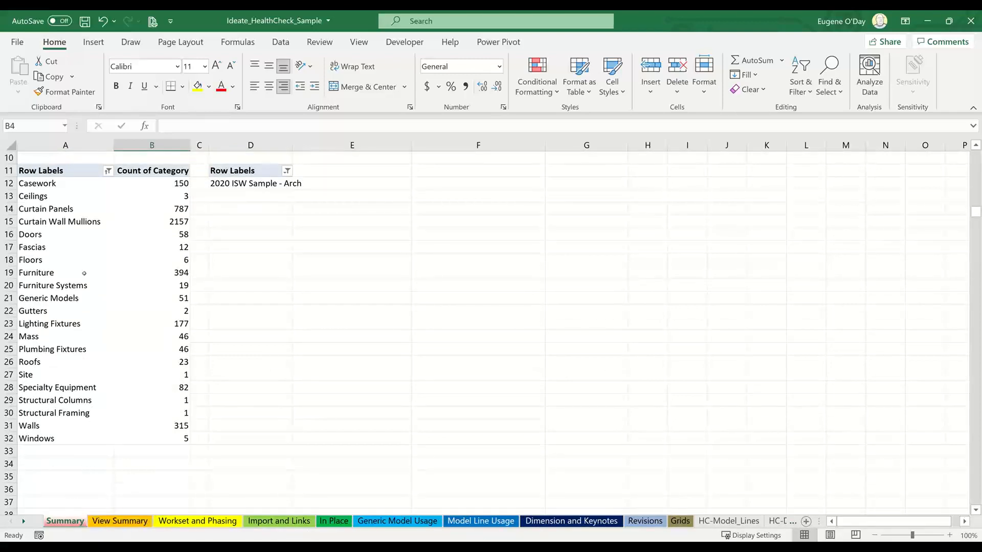
pyautogui.scroll(3, 81, 247)
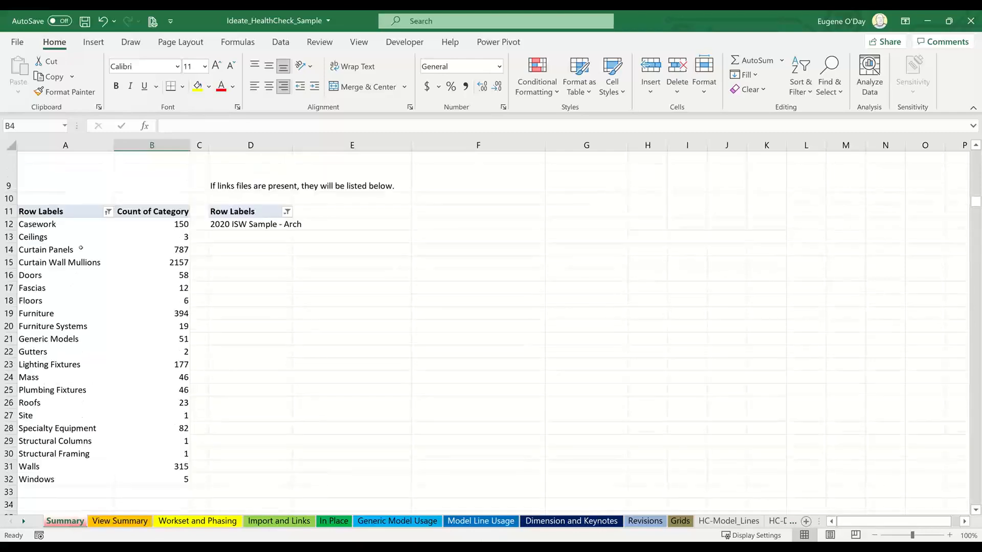
pyautogui.click(131, 521)
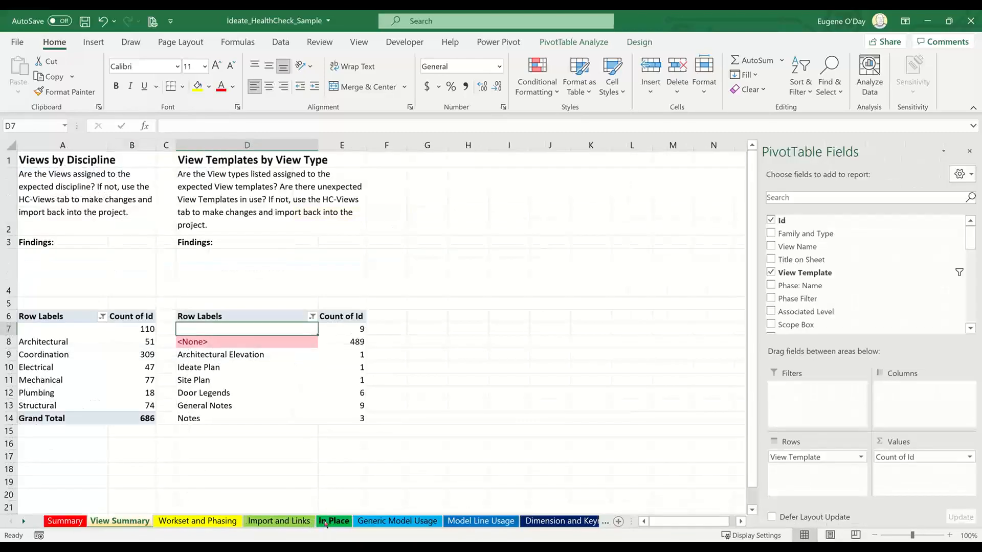
pyautogui.click(333, 521)
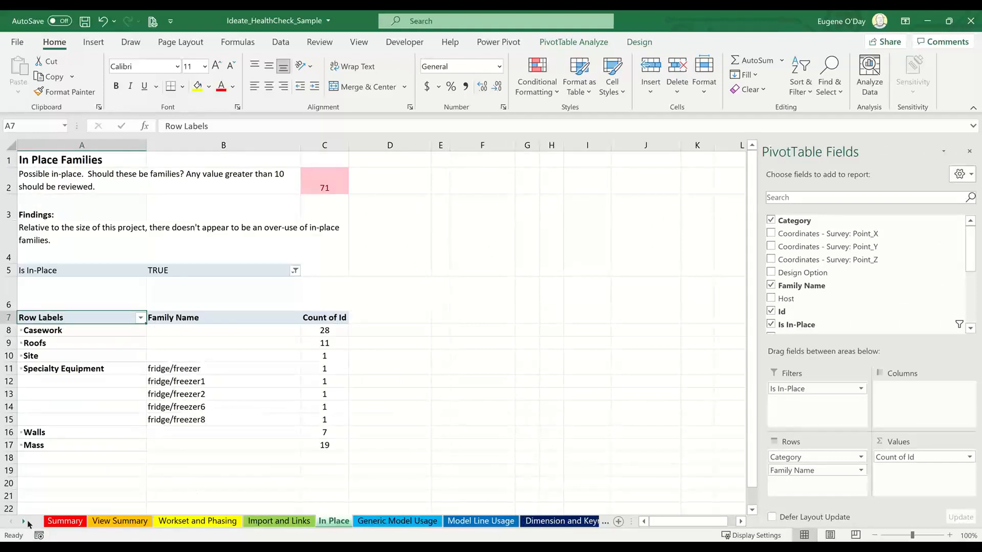
# Go to the workbook's HC data sheets and show the exported dimension overrides on HC-Dimensions
pyautogui.click(24, 522)
pyautogui.click(24, 521)
pyautogui.click(24, 521)
pyautogui.click(24, 521)
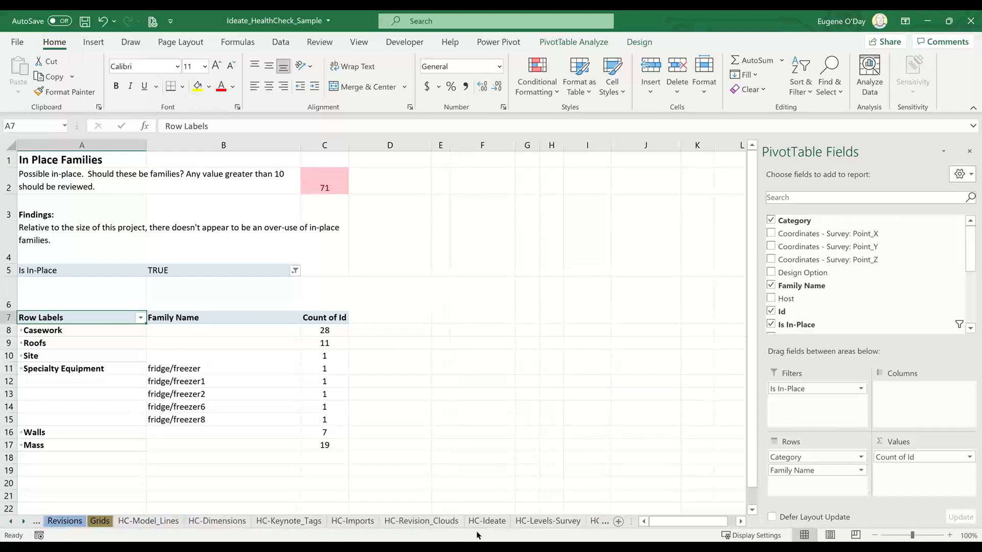
pyautogui.click(568, 522)
pyautogui.click(217, 521)
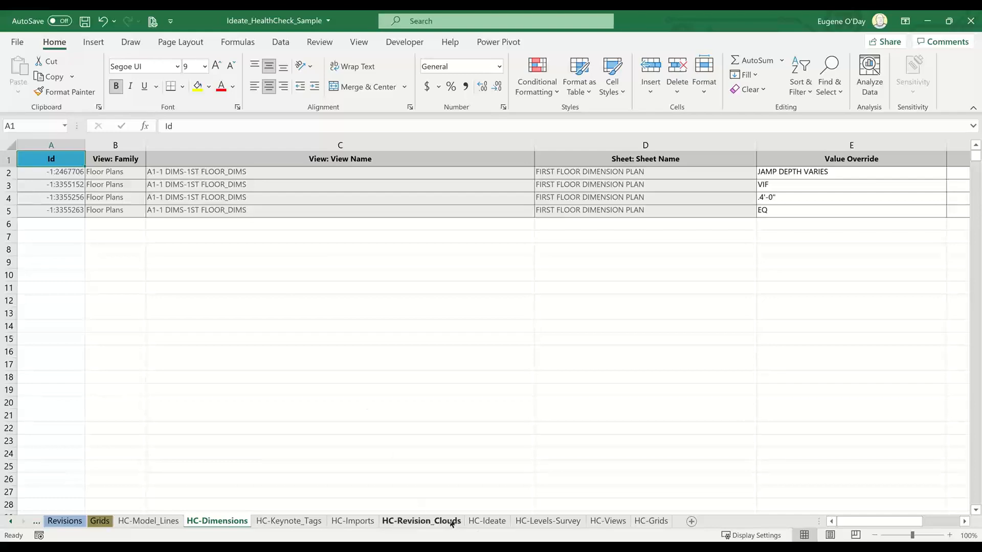
# Show the exported data on the HC-Ideate sheet and close the Ideate_HealthCheck_Sample workbook without saving
pyautogui.click(483, 522)
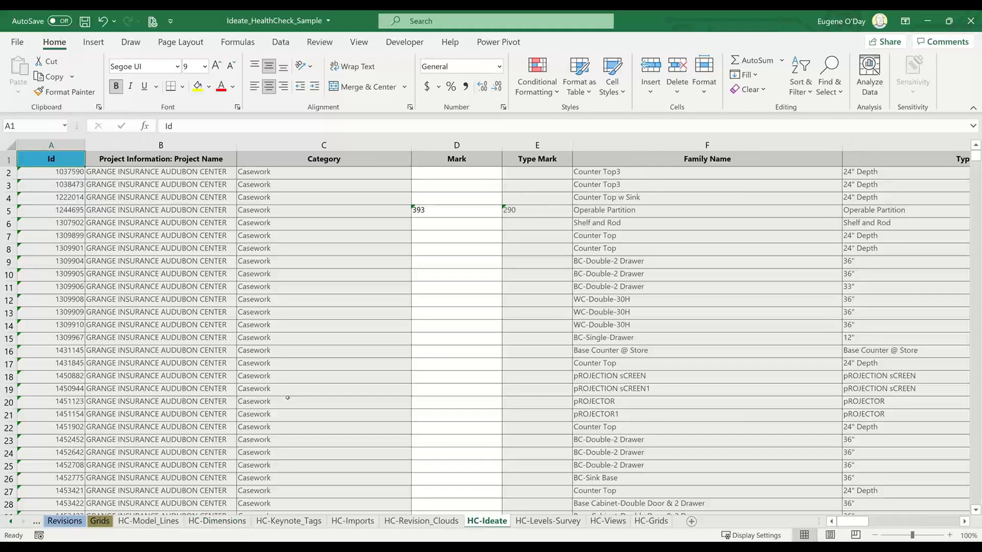
pyautogui.click(965, 23)
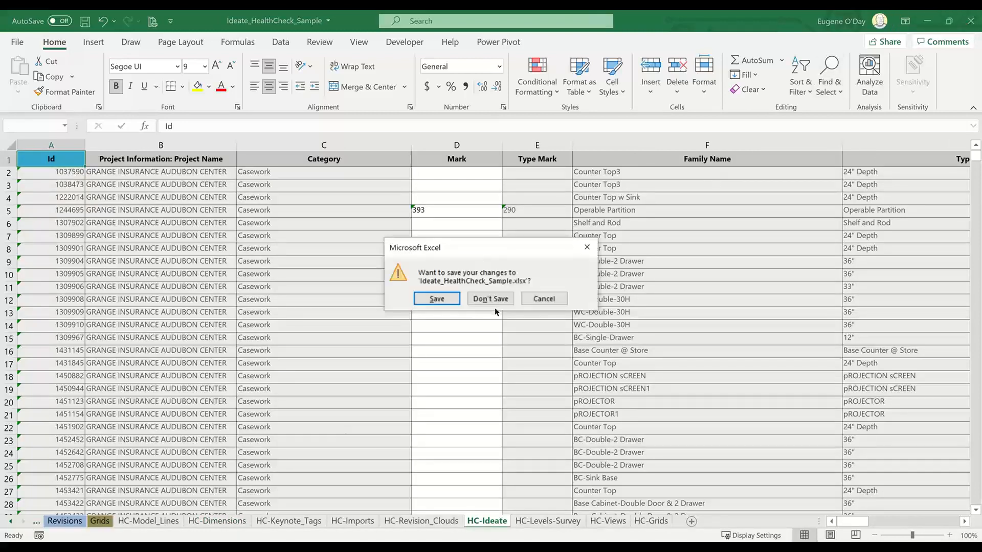
pyautogui.click(494, 303)
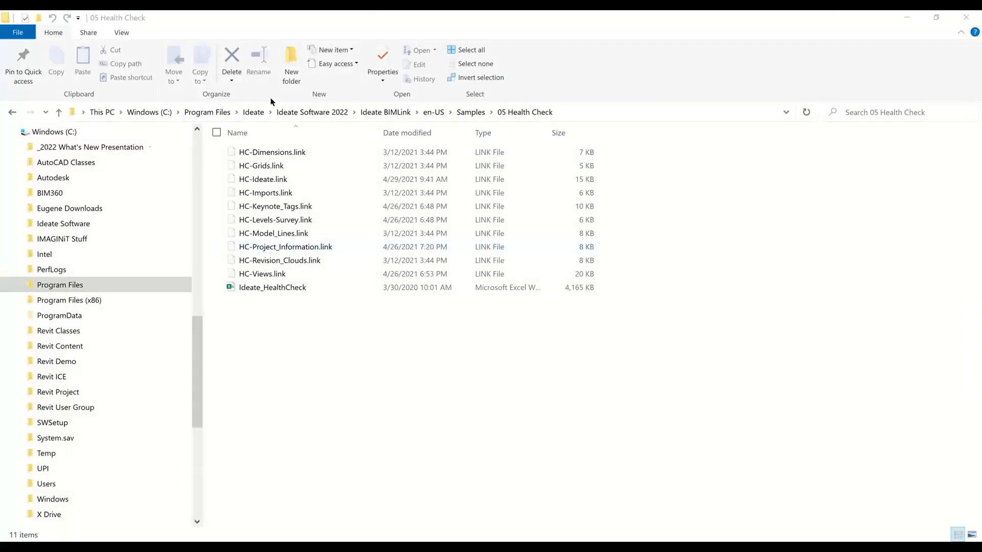
pyautogui.click(900, 17)
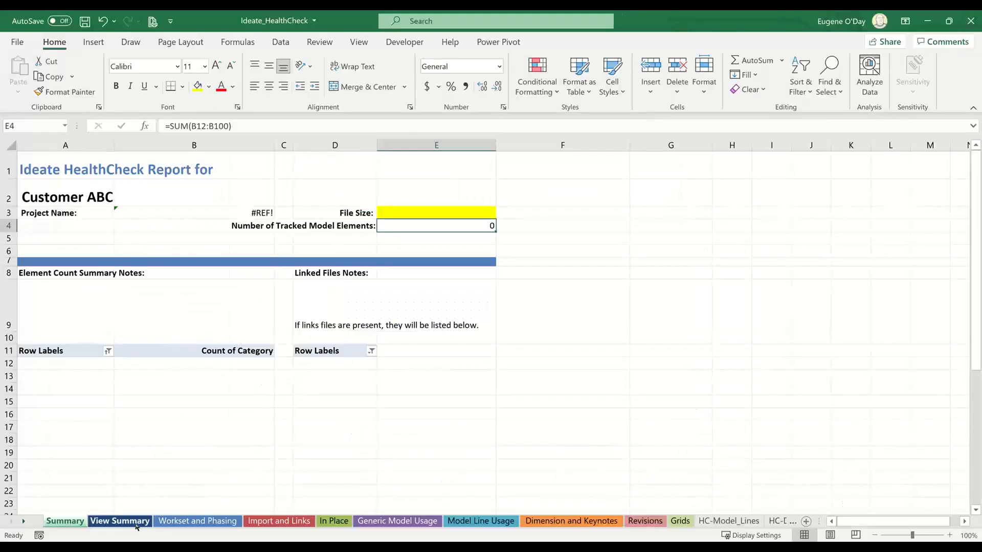
# Look through the blank Ideate_HealthCheck workbook's report sheets and HC-Model_Lines, and close the workbook without saving
pyautogui.click(123, 521)
pyautogui.click(177, 521)
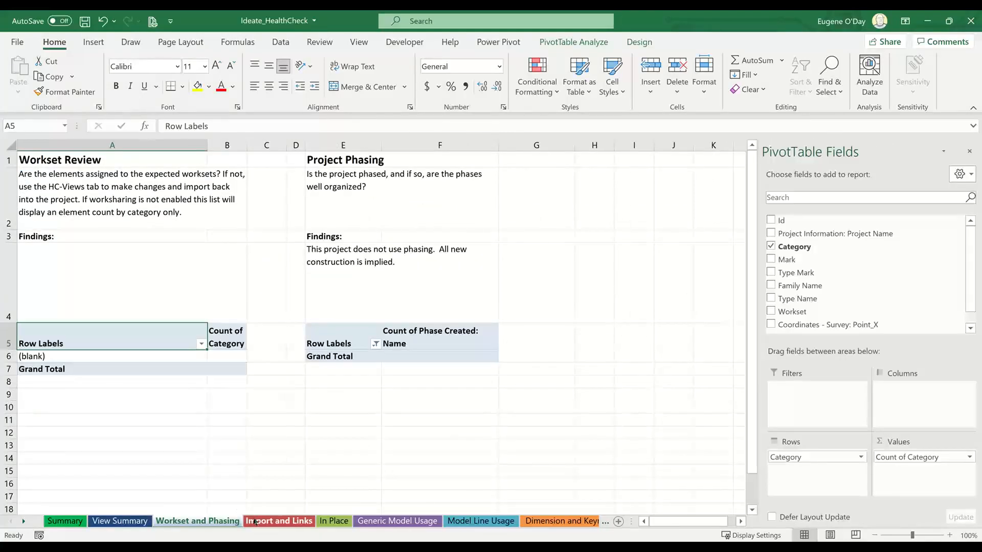
pyautogui.click(278, 521)
pyautogui.click(334, 521)
pyautogui.click(398, 522)
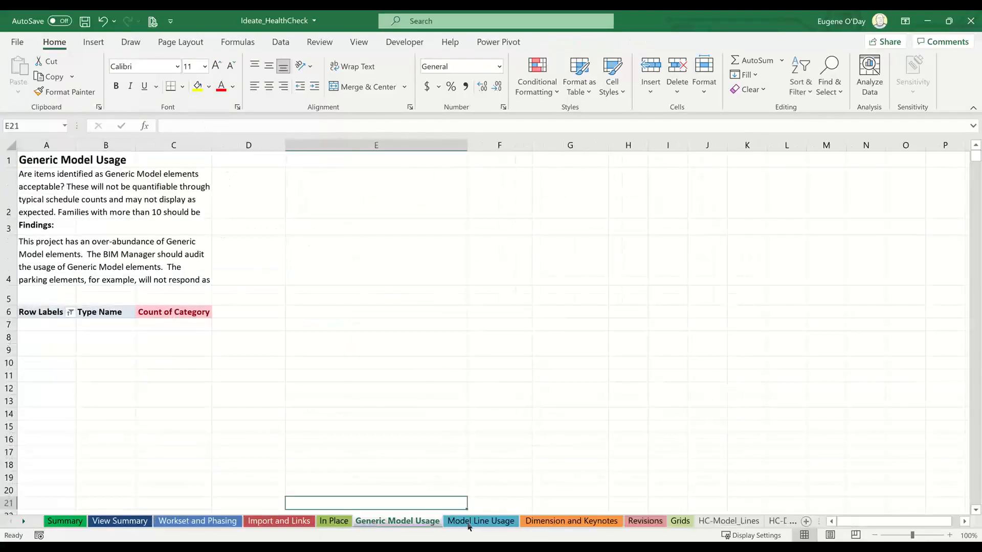
pyautogui.click(469, 524)
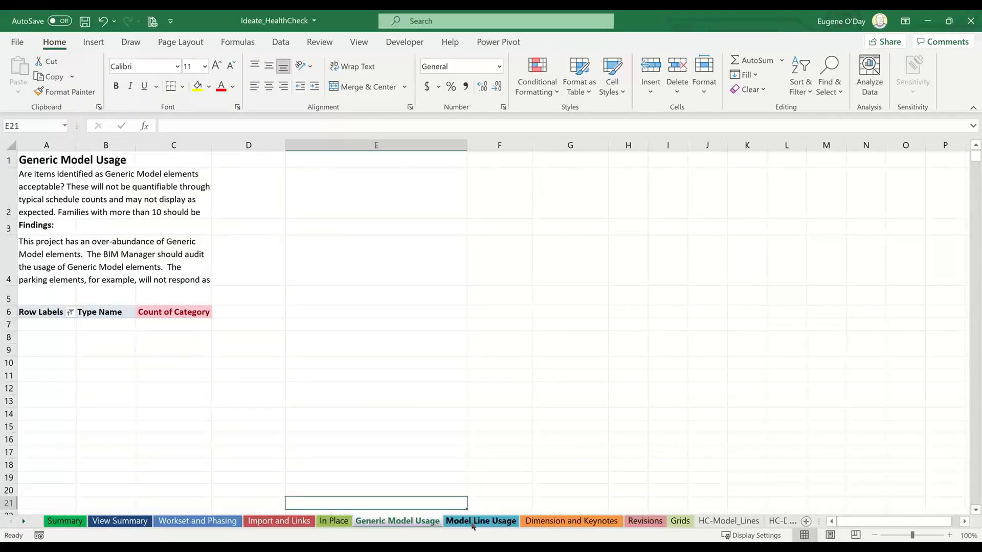
pyautogui.click(64, 521)
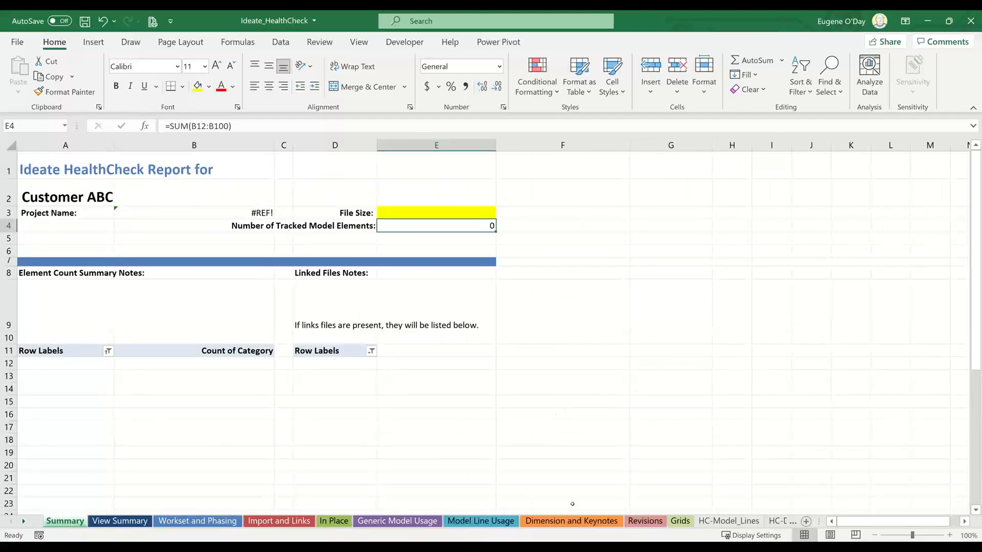
pyautogui.click(719, 521)
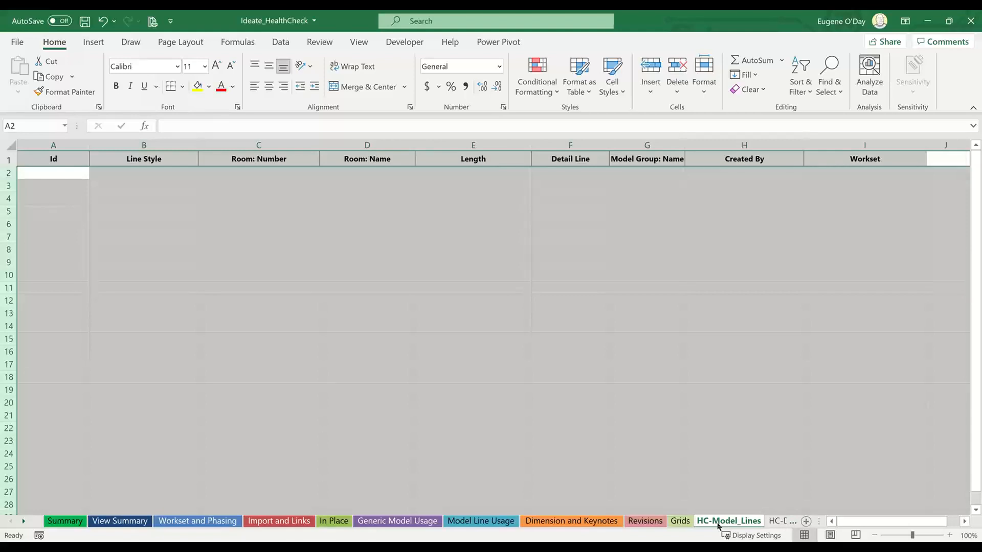
pyautogui.click(971, 20)
pyautogui.click(478, 299)
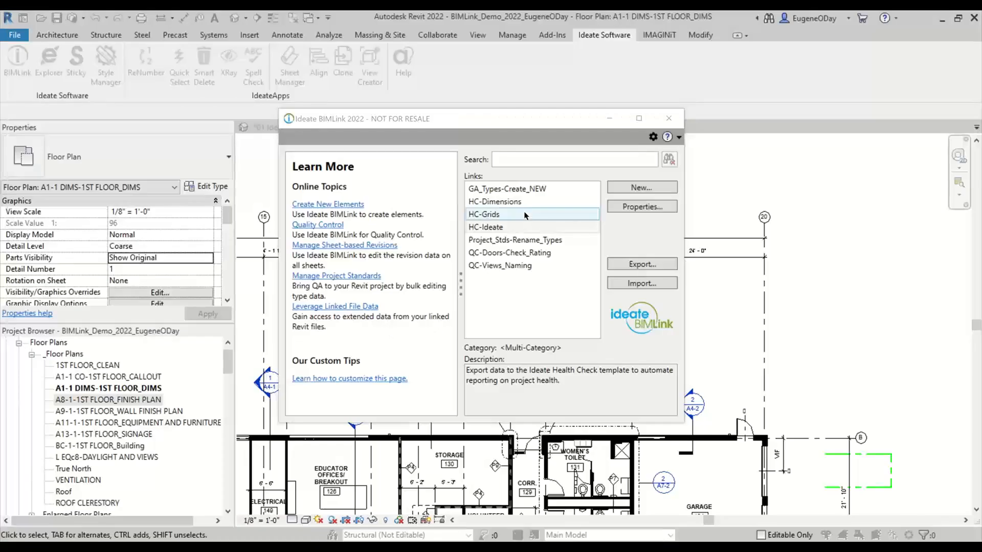
# Export the HC-Dimensions link to Ideate_HealthCheck in the Health-Check folder, overwriting its worksheet, and close the opened workbook without saving
pyautogui.click(524, 203)
pyautogui.click(646, 269)
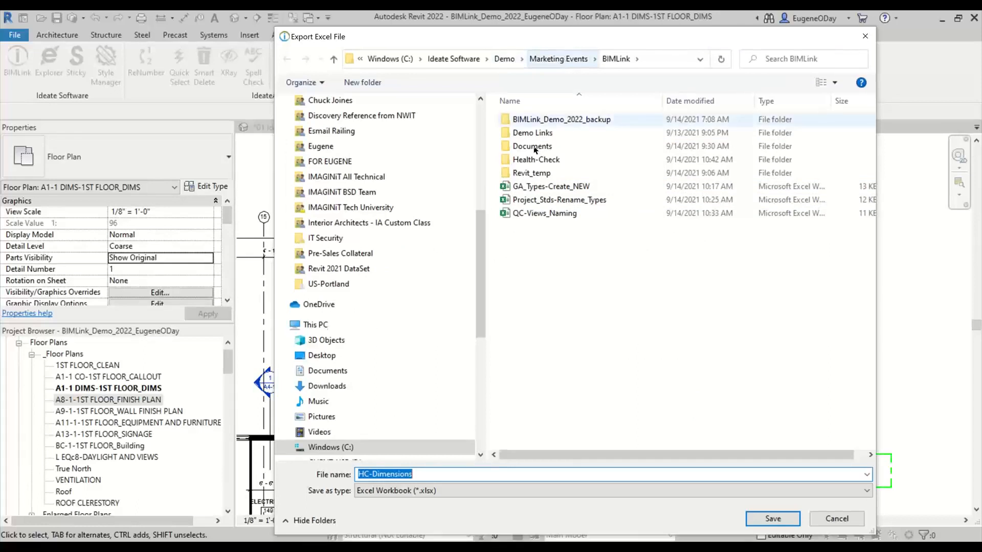
pyautogui.doubleClick(536, 162)
pyautogui.click(539, 134)
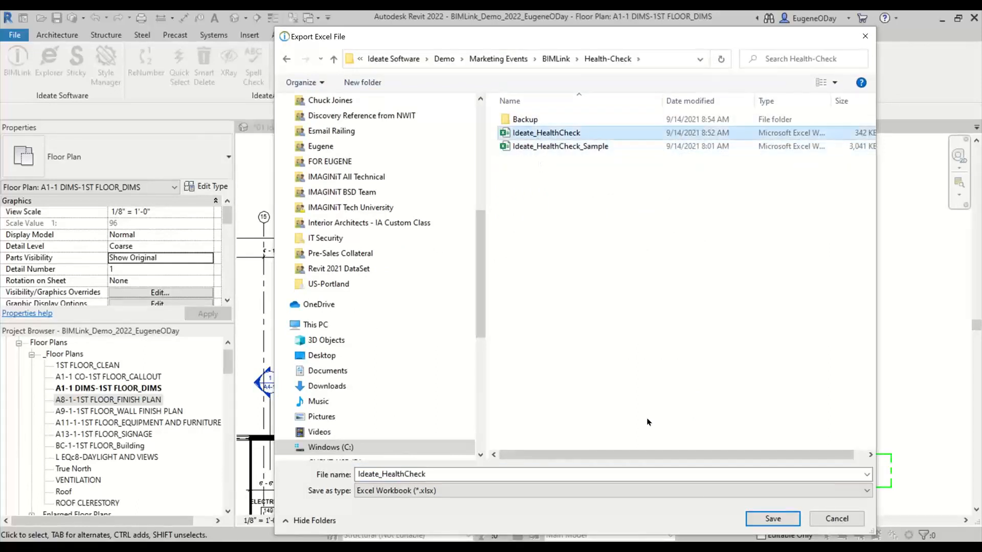
pyautogui.click(764, 522)
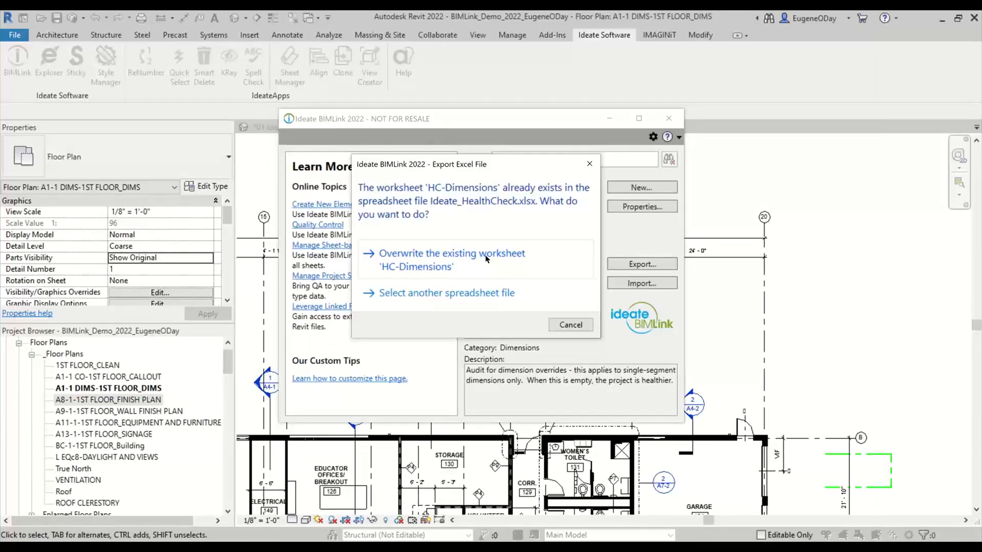
pyautogui.click(411, 267)
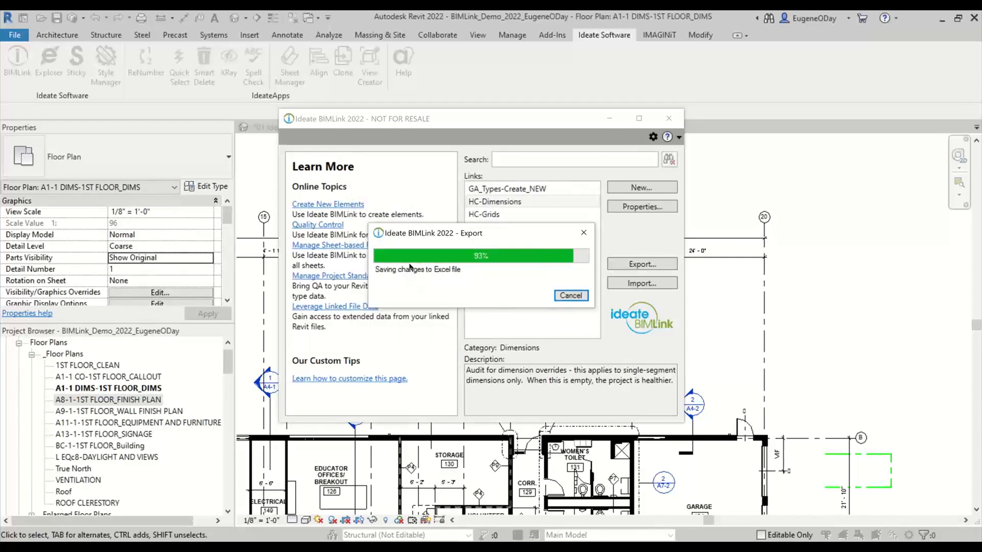
pyautogui.click(525, 295)
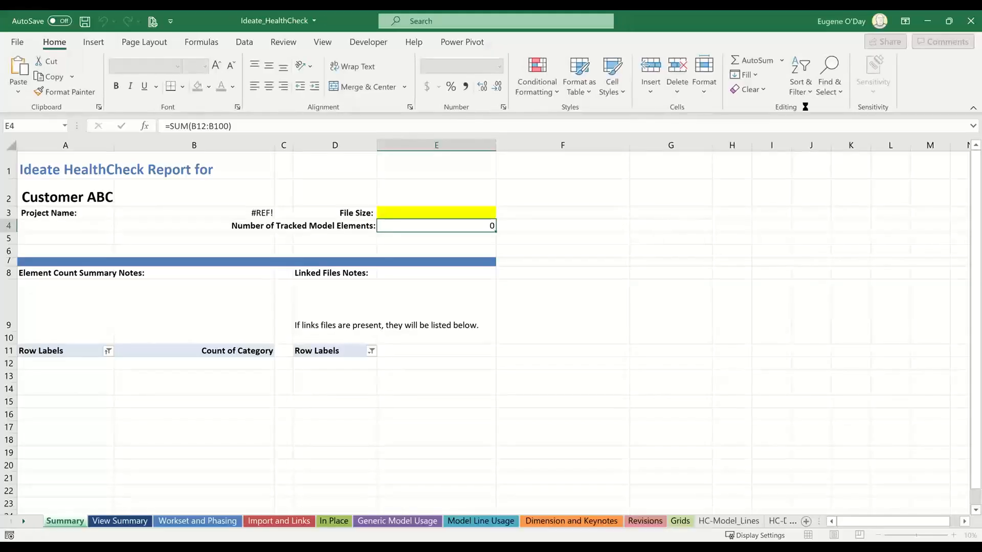
pyautogui.click(971, 21)
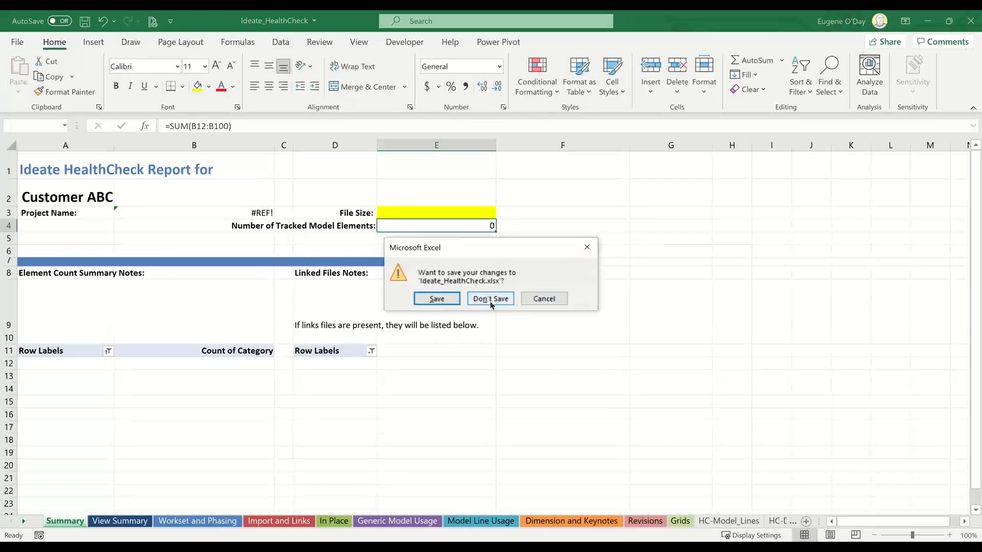
pyautogui.click(490, 299)
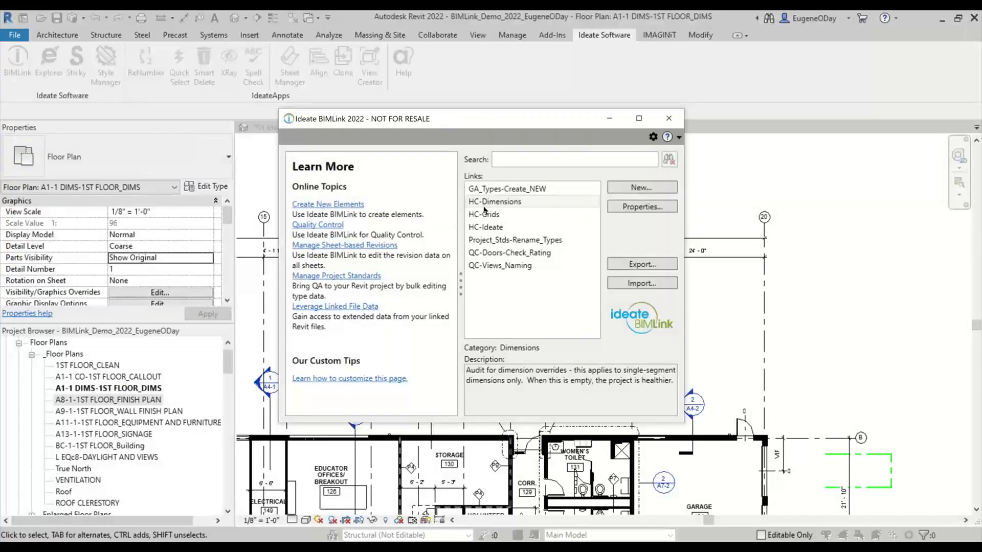
# Export the HC-Grids link to the Ideate_HealthCheck workbook, overwriting the existing HC-Grids worksheet
pyautogui.click(483, 213)
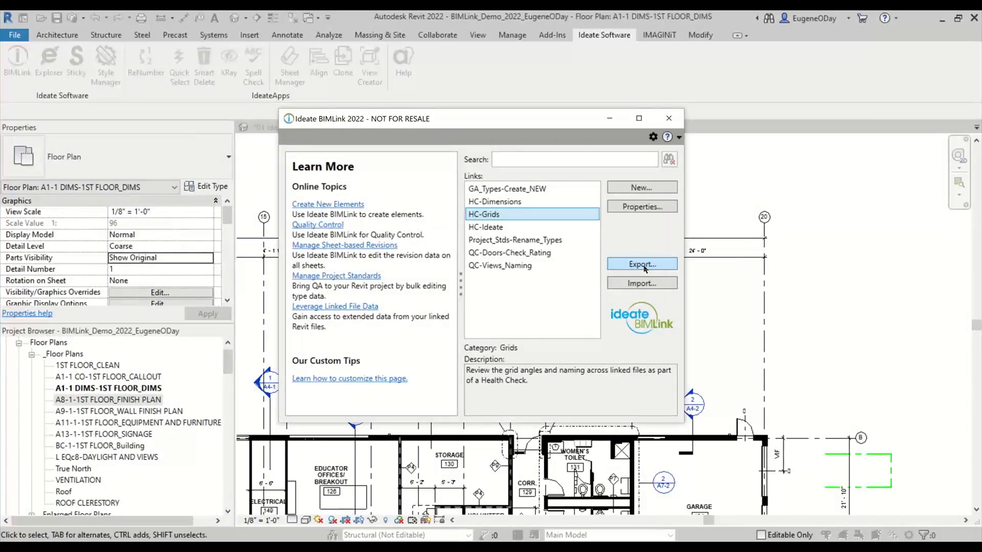
pyautogui.click(644, 265)
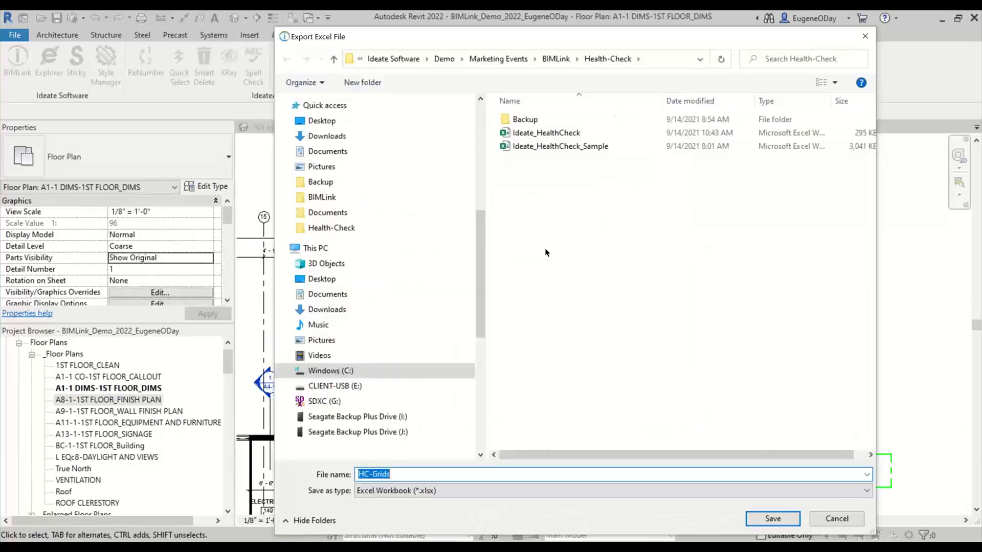
pyautogui.click(546, 133)
pyautogui.click(792, 521)
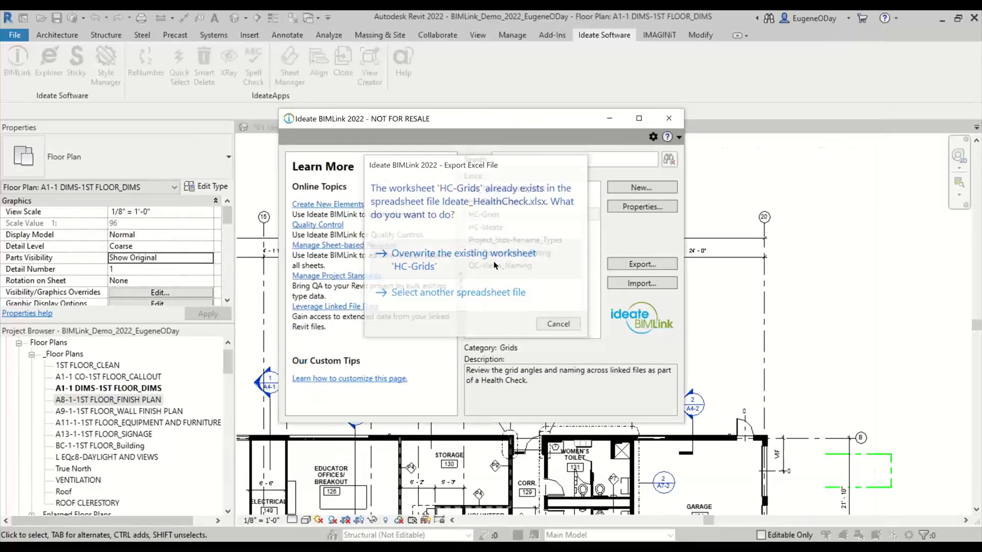
pyautogui.click(494, 262)
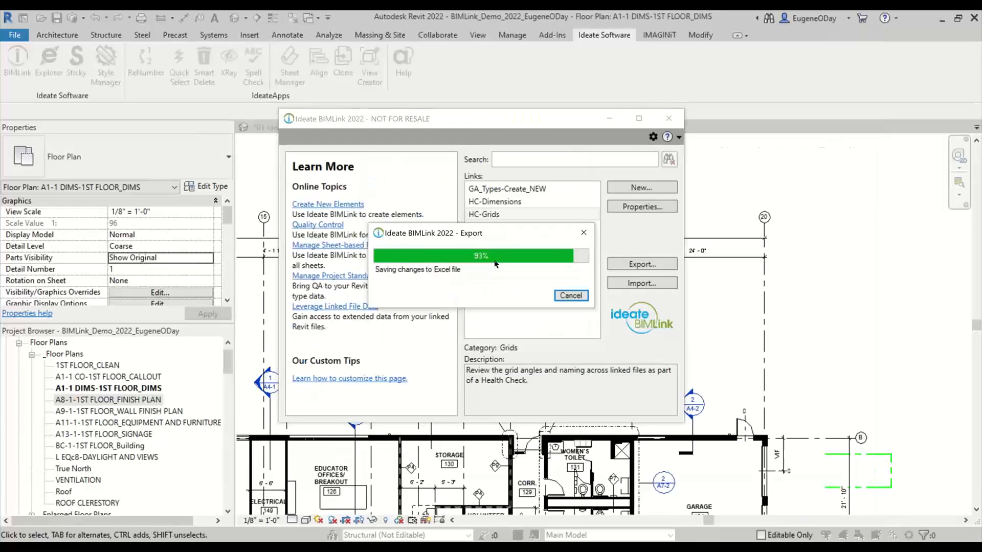
pyautogui.click(571, 295)
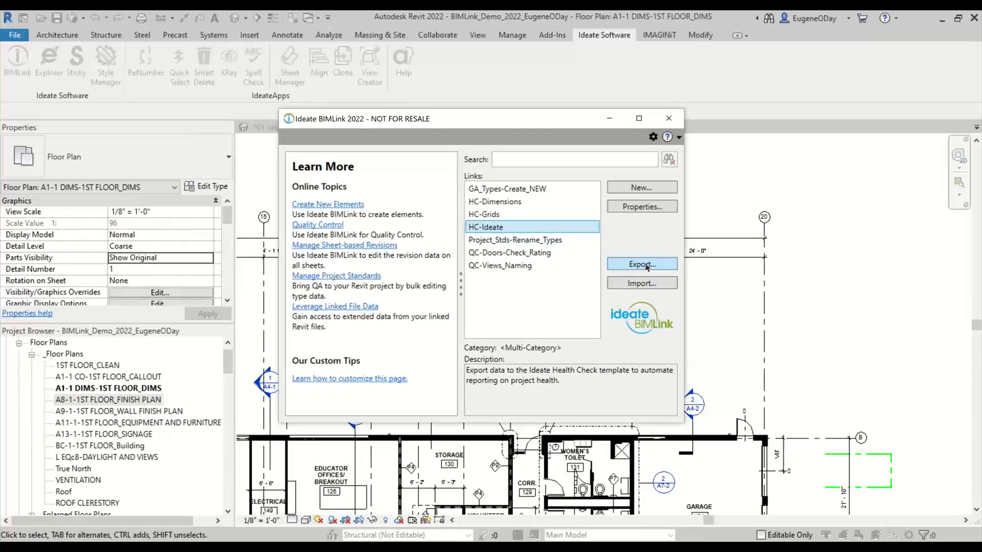
# Export the HC-Ideate link to the Ideate_HealthCheck workbook
pyautogui.click(647, 267)
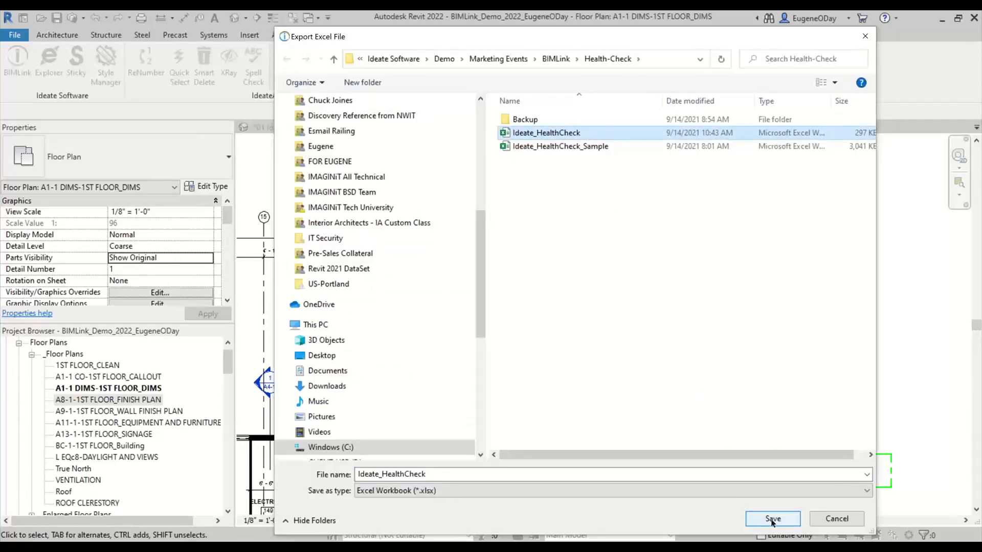
pyautogui.click(773, 519)
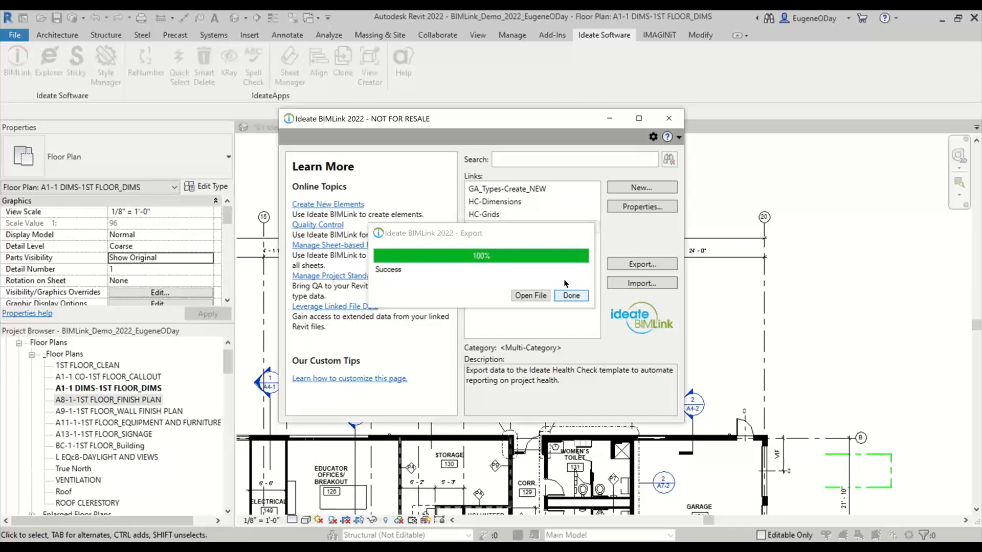
pyautogui.click(575, 353)
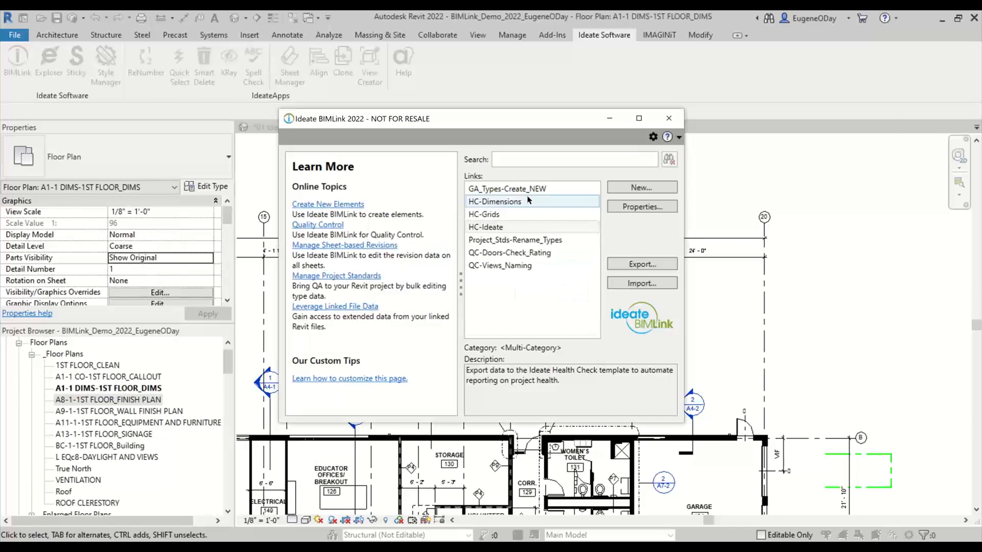
# Export the HC-Dimensions link to Ideate_HealthCheck again, overwriting its worksheet, and open the workbook in Excel
pyautogui.click(655, 264)
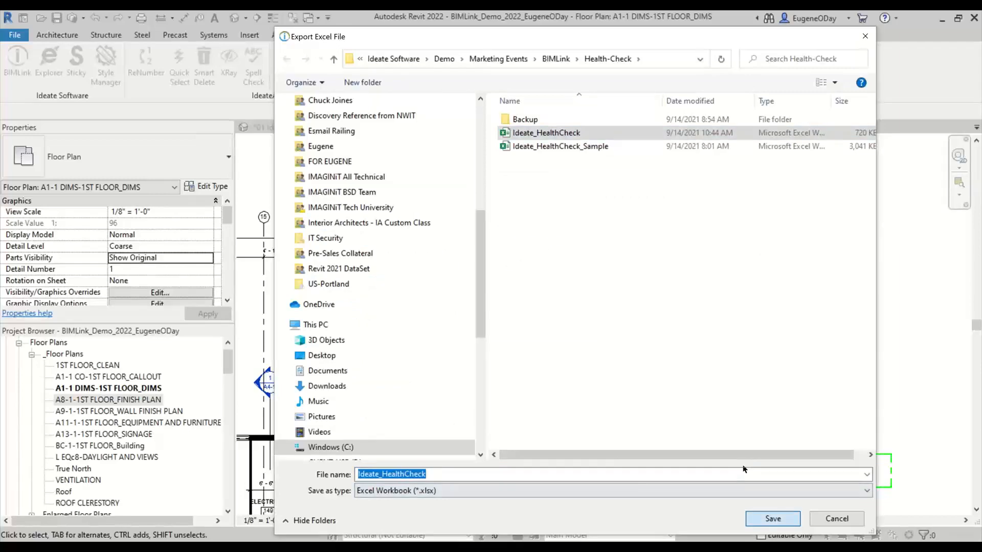
pyautogui.press('Return')
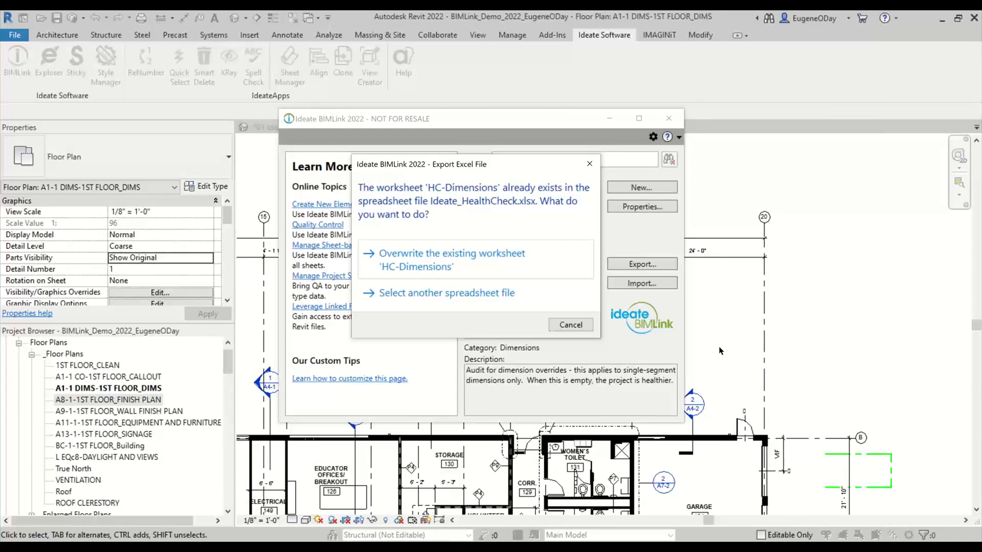
pyautogui.click(481, 270)
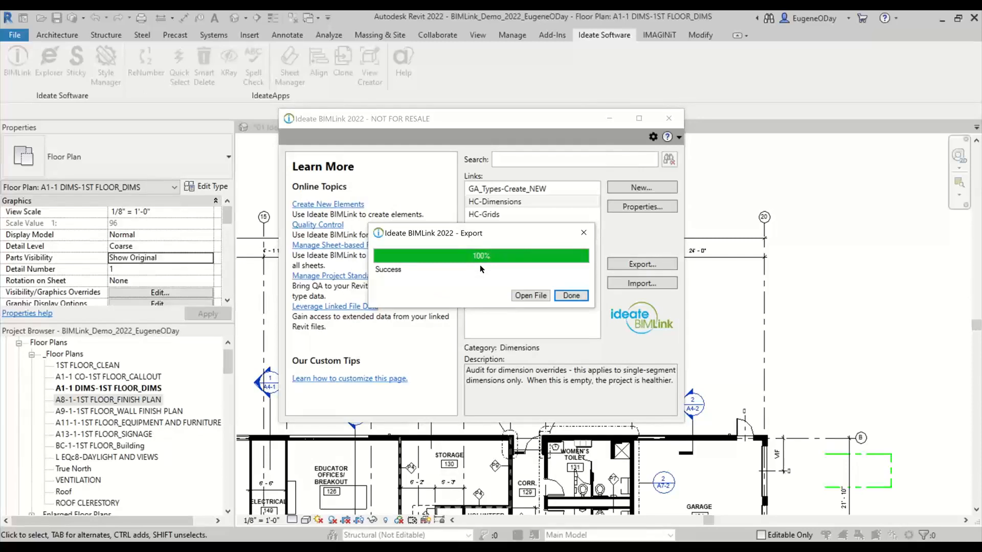
pyautogui.click(522, 296)
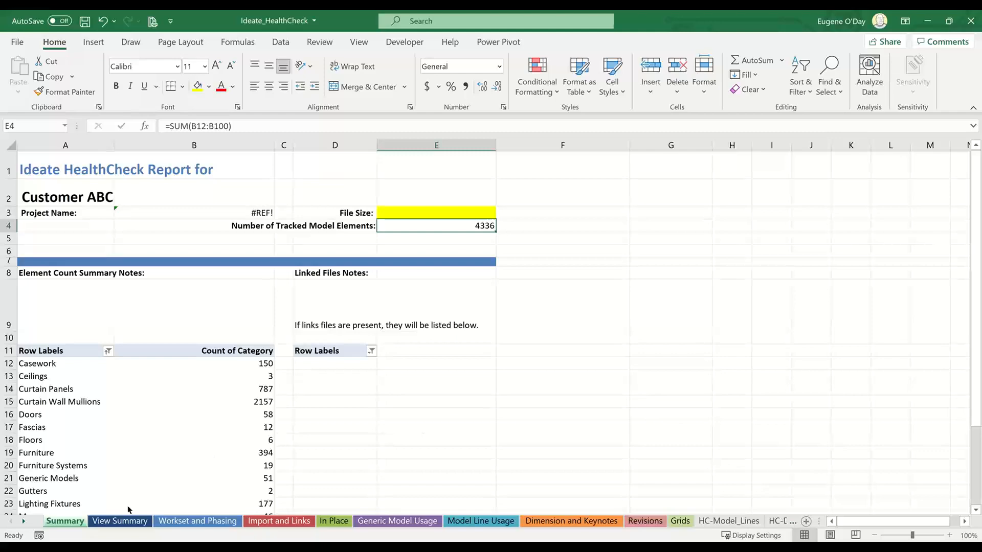
# Examine the category counts on the Summary sheet and the dimension overrides on the Dimension and Keynotes sheet
pyautogui.scroll(-3, 230, 388)
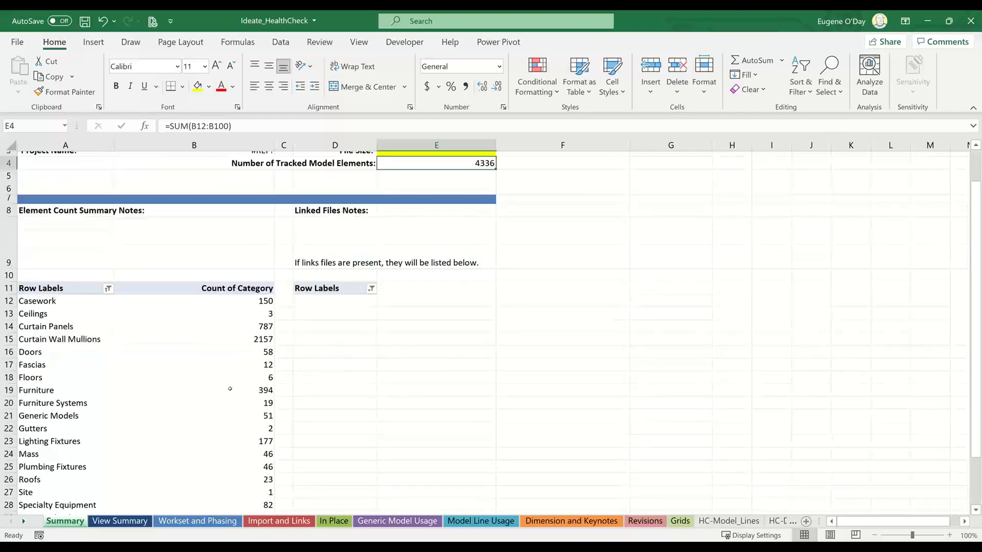
pyautogui.scroll(1, 231, 389)
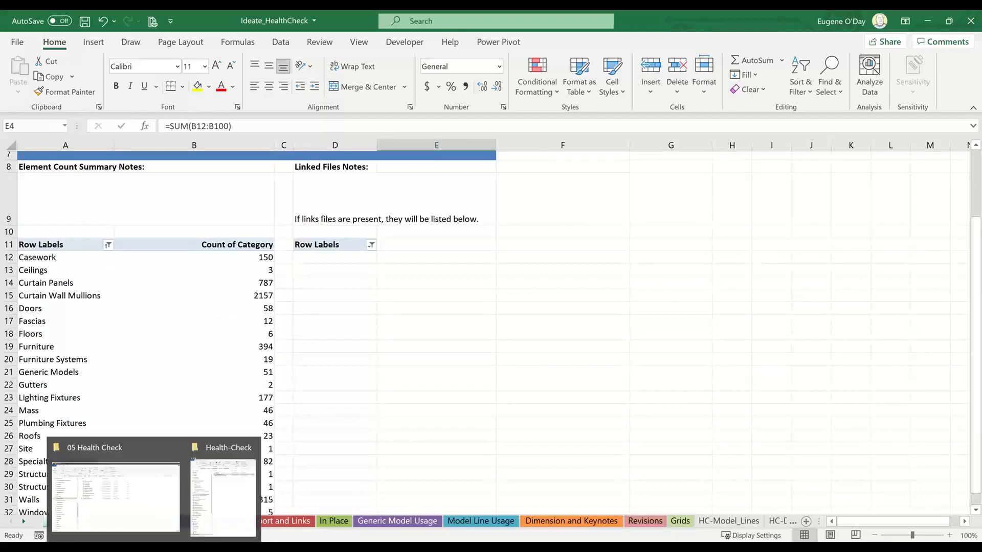
pyautogui.click(606, 520)
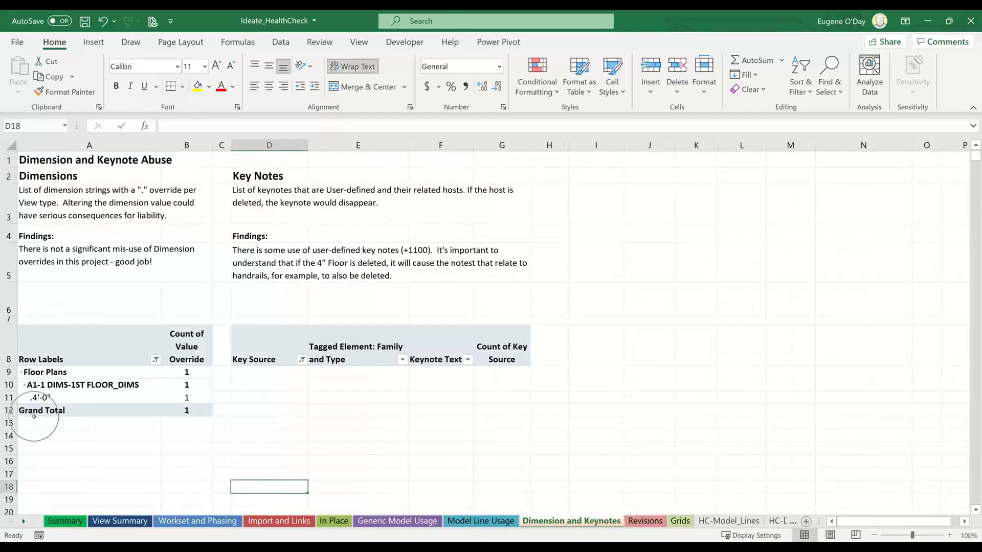
# Go to the HC data sheets and show the exported element data on HC-Ideate
pyautogui.click(23, 521)
pyautogui.click(24, 521)
pyautogui.click(24, 521)
pyautogui.click(23, 521)
pyautogui.click(23, 521)
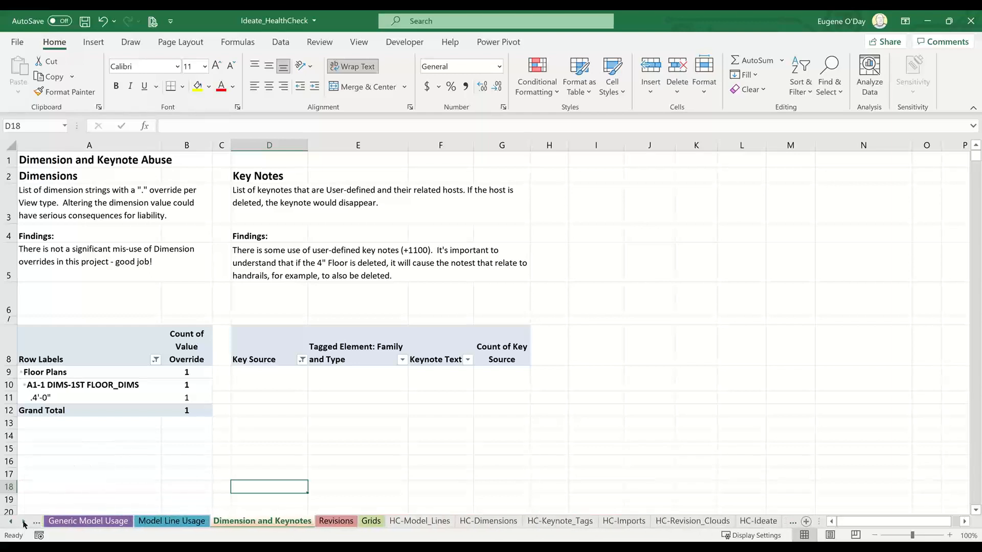
pyautogui.click(23, 521)
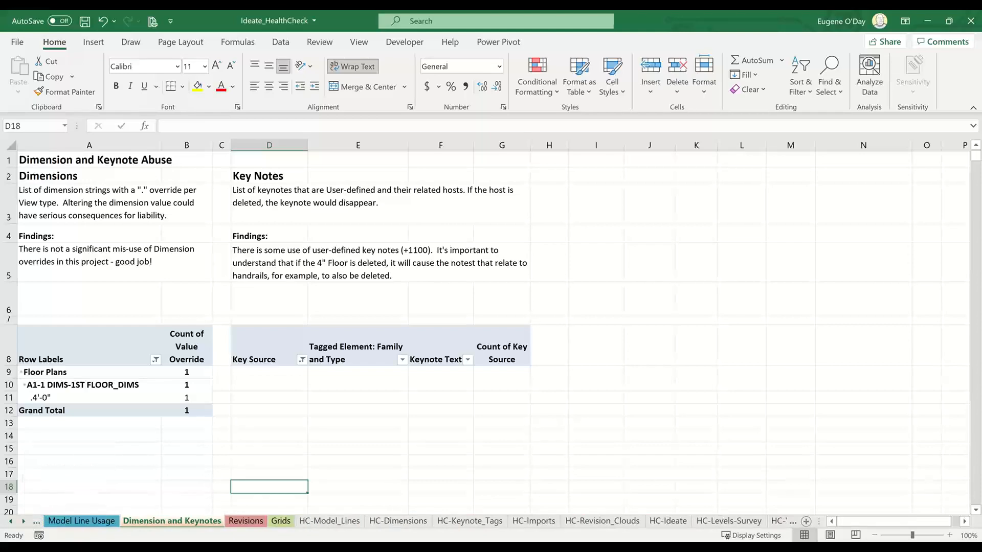
pyautogui.click(666, 521)
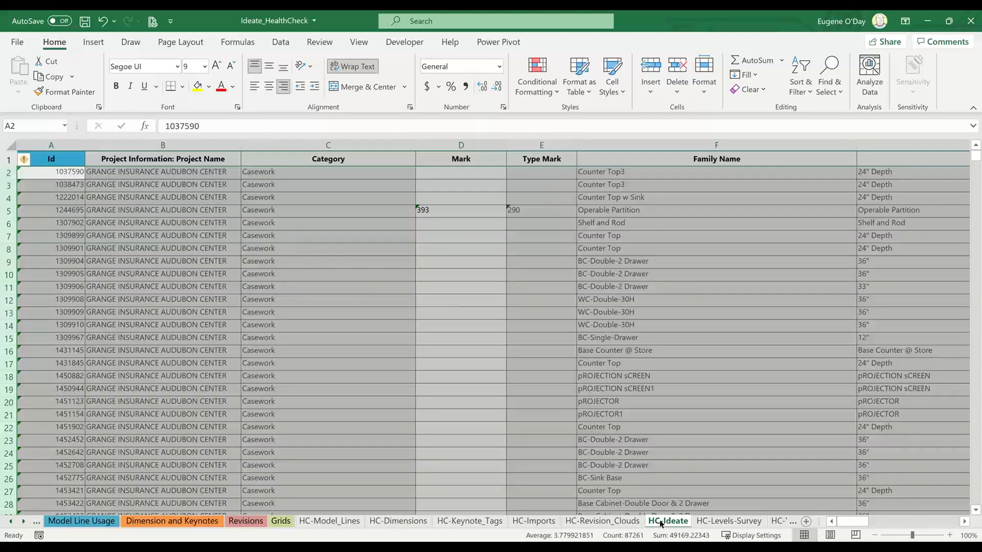
# Look through the element rows on HC-Ideate and close the Ideate_HealthCheck workbook, saving its changes
pyautogui.scroll(-13, 357, 295)
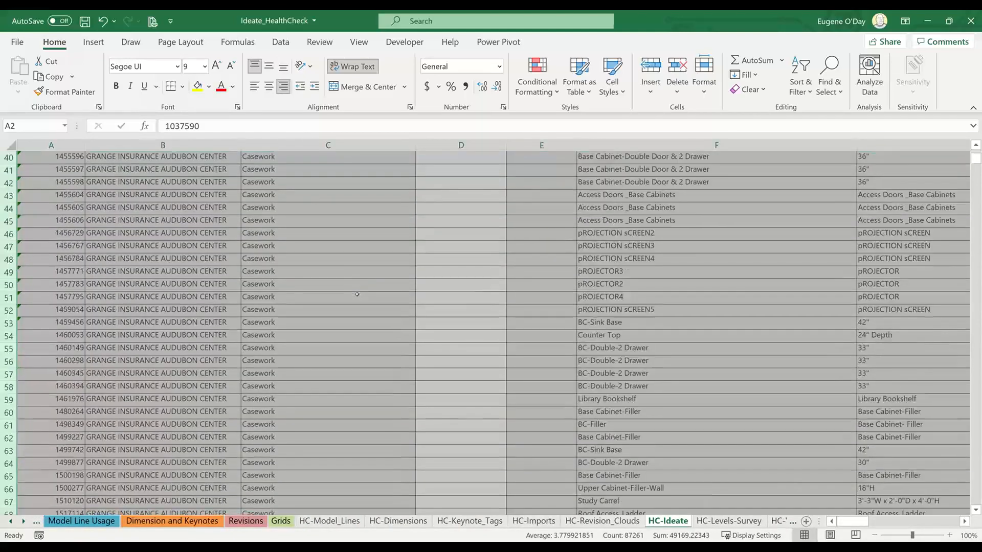
pyautogui.scroll(13, 357, 294)
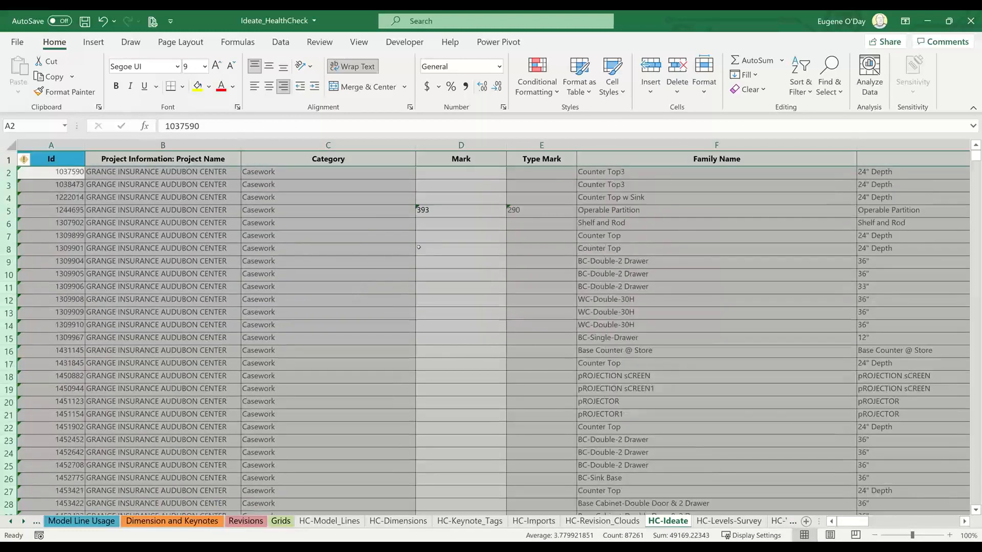
pyautogui.click(971, 22)
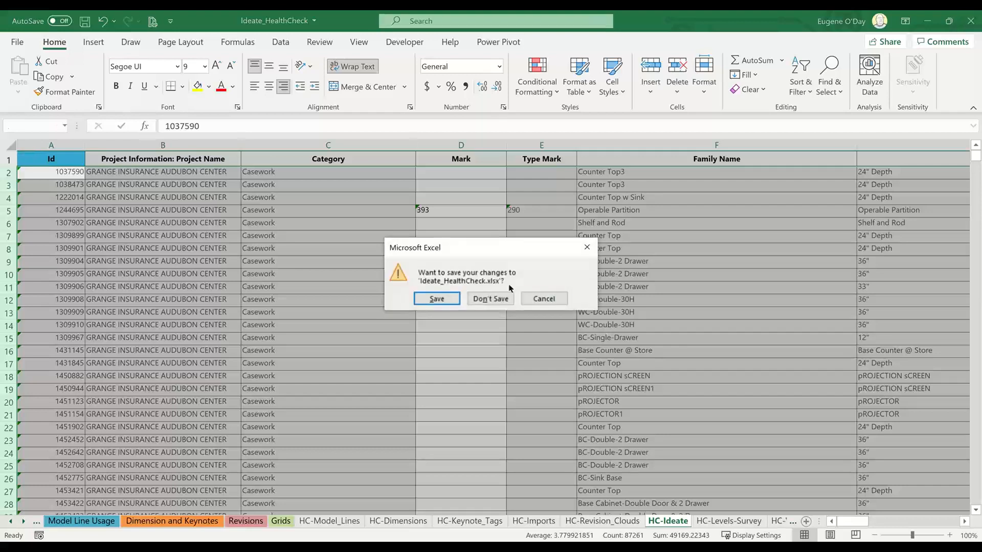
pyautogui.click(453, 300)
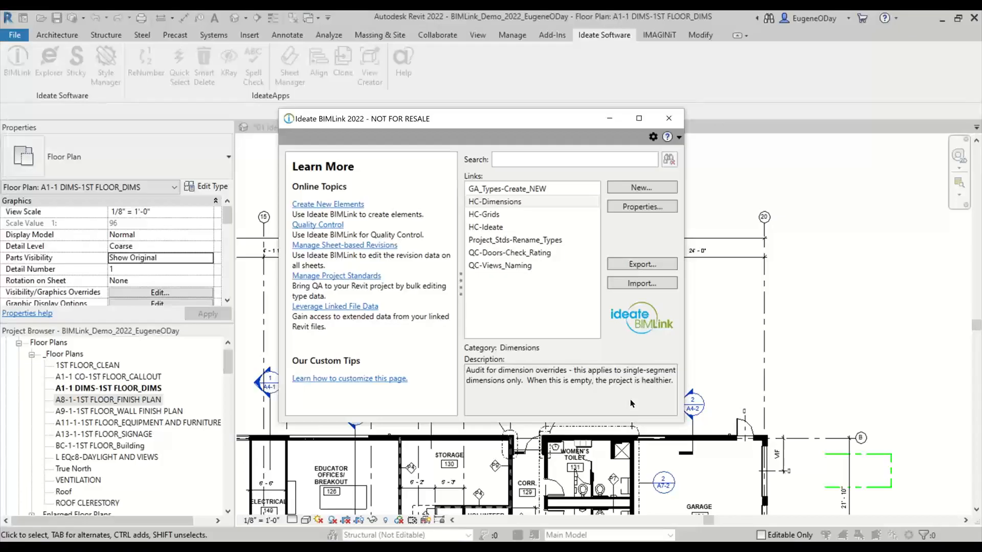
# Review the value overrides previewed in the HC-Dimensions link's properties, and close BIMLink to inspect the grid dimensions in the floor plan
pyautogui.click(506, 204)
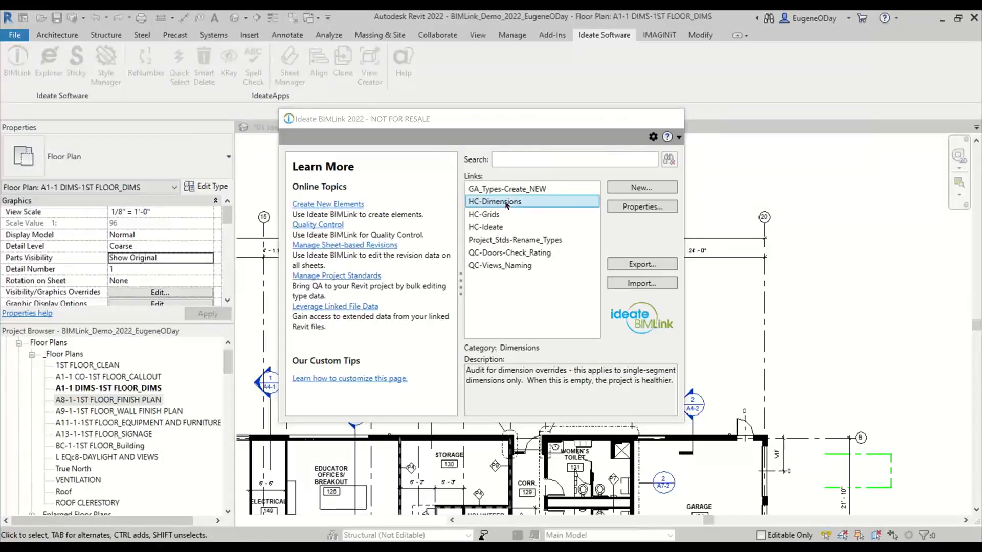
pyautogui.click(644, 387)
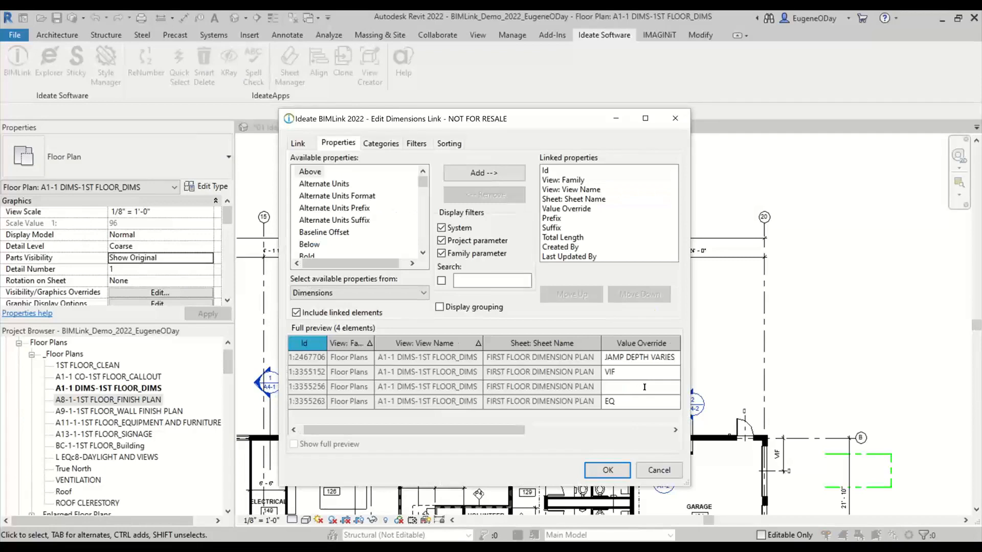
pyautogui.click(610, 471)
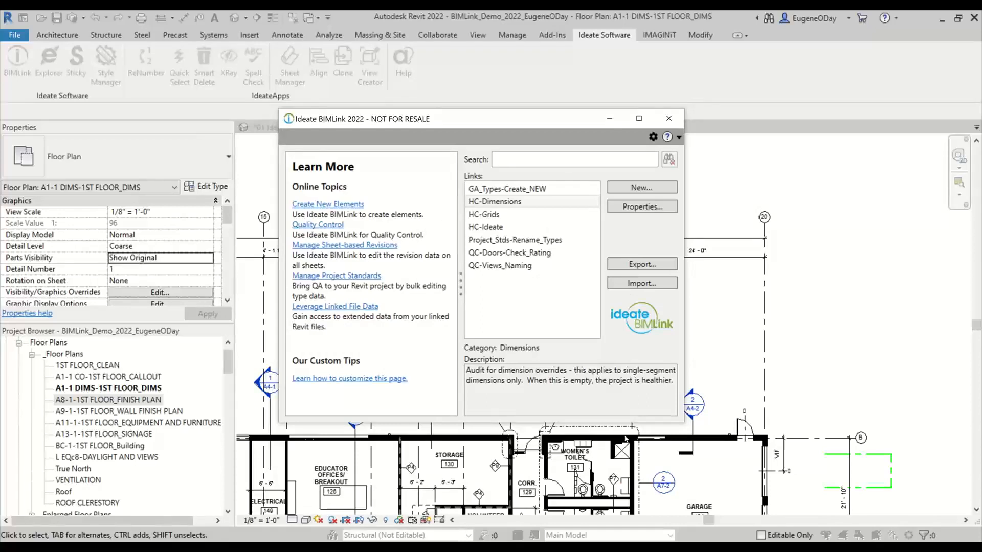
pyautogui.press('Escape')
pyautogui.scroll(3, 585, 256)
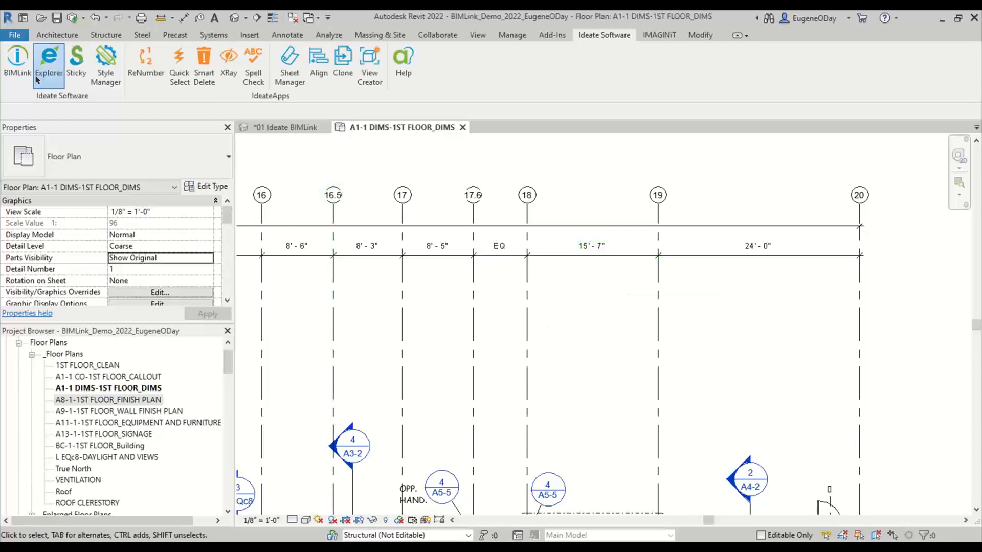
# Export the HC-Dimensions link from BIMLink to Ideate_HealthCheck, overwriting the existing worksheet, and open the exported file in Excel
pyautogui.click(20, 74)
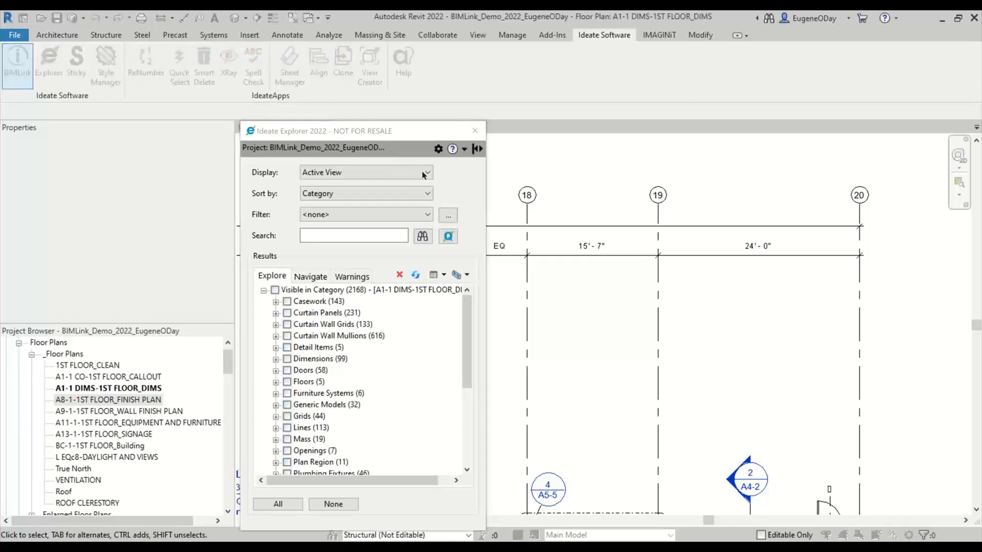
pyautogui.click(499, 202)
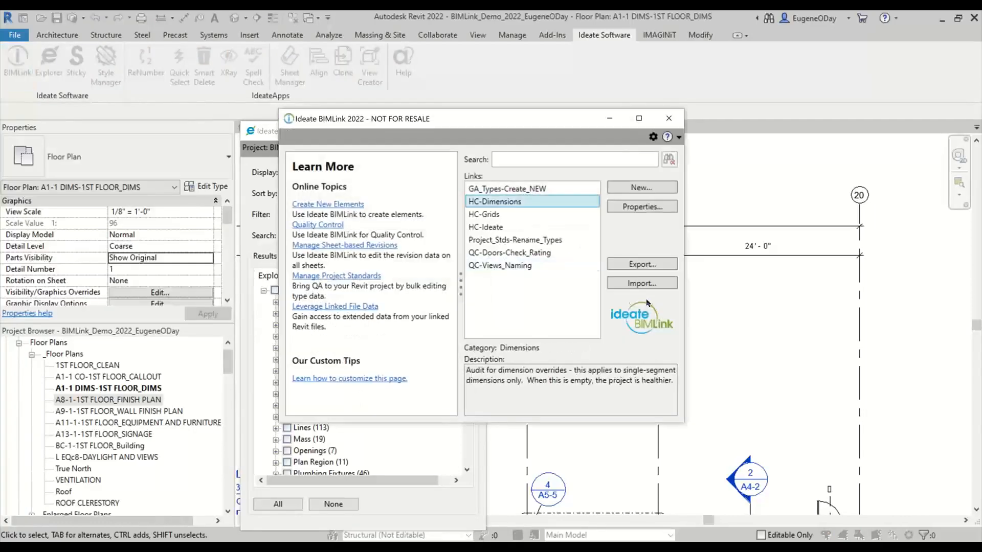
pyautogui.click(645, 267)
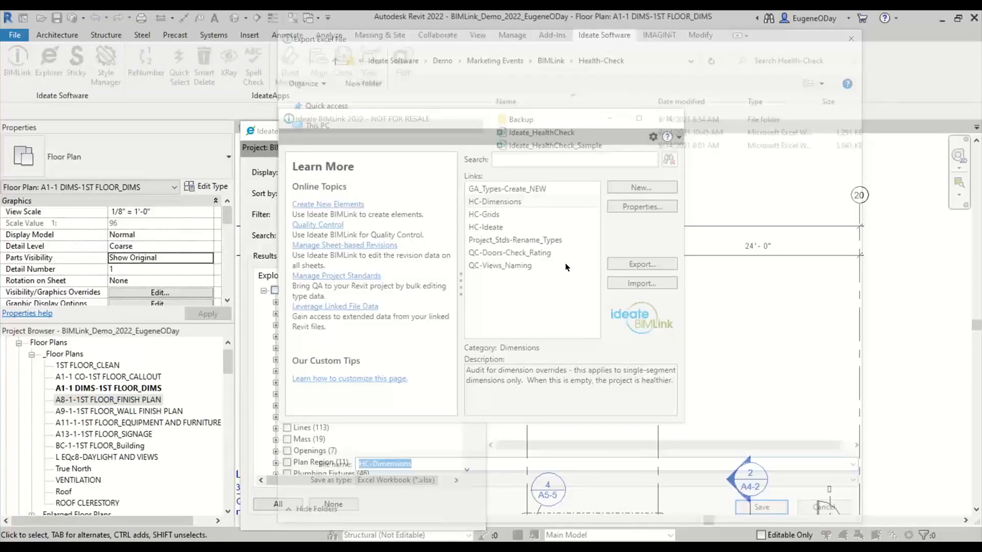
pyautogui.click(547, 133)
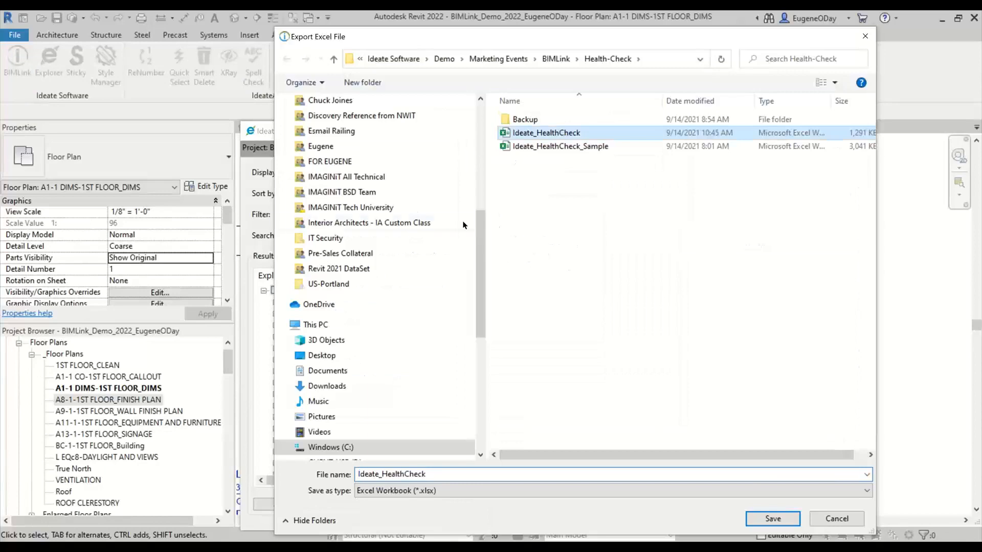
pyautogui.click(755, 517)
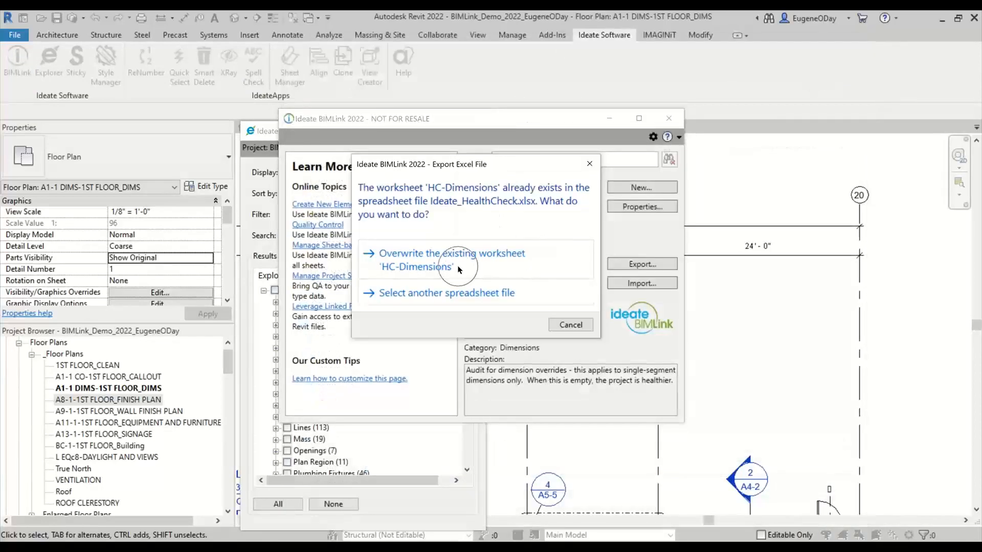
pyautogui.click(459, 270)
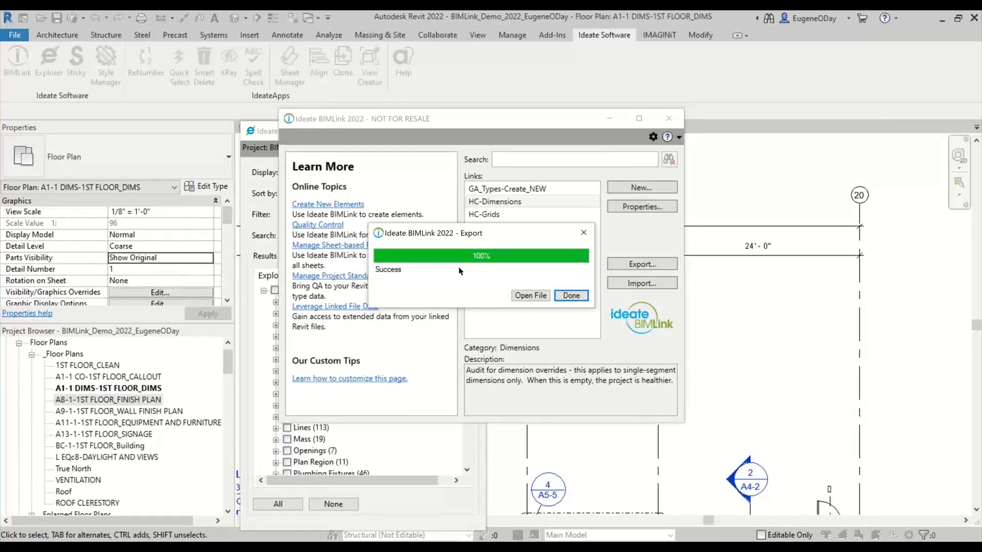
pyautogui.click(530, 295)
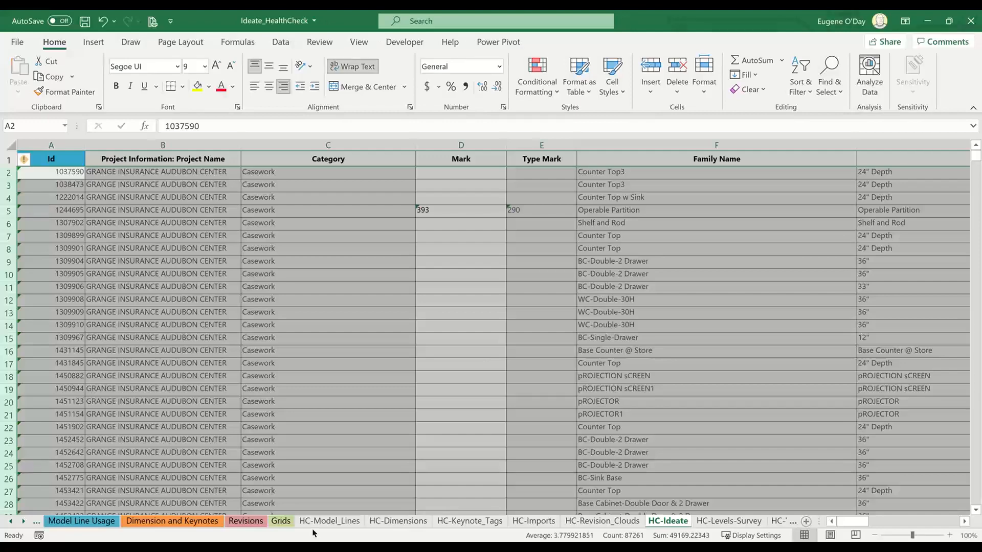
# Check the value overrides on the HC-Dimensions sheet, close the workbook without saving, and exit BIMLink in Revit
pyautogui.click(398, 523)
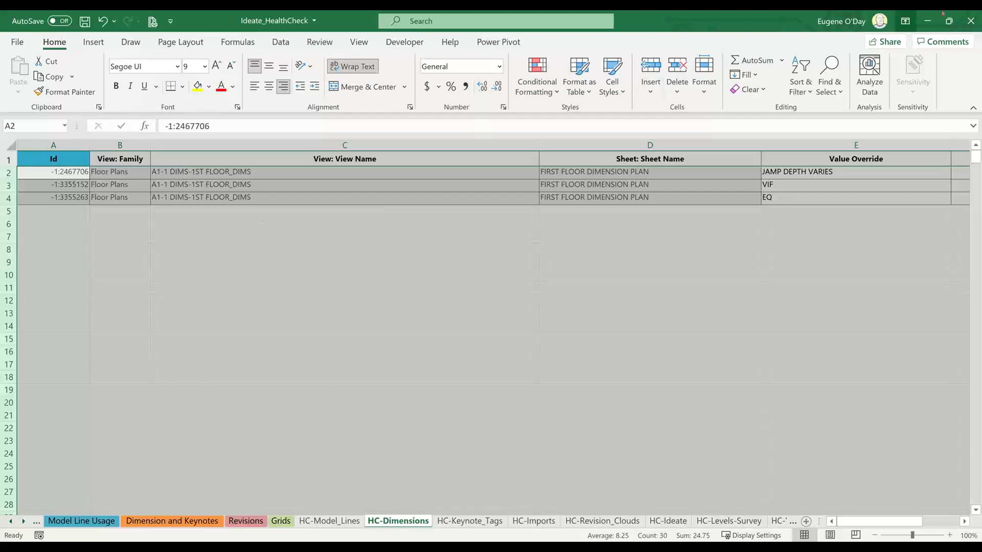
pyautogui.click(970, 20)
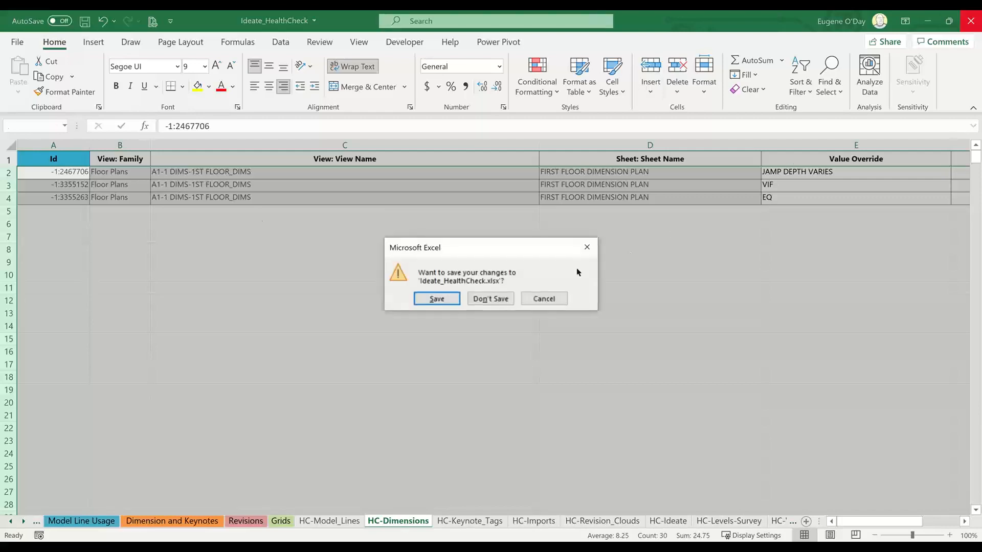
pyautogui.click(503, 303)
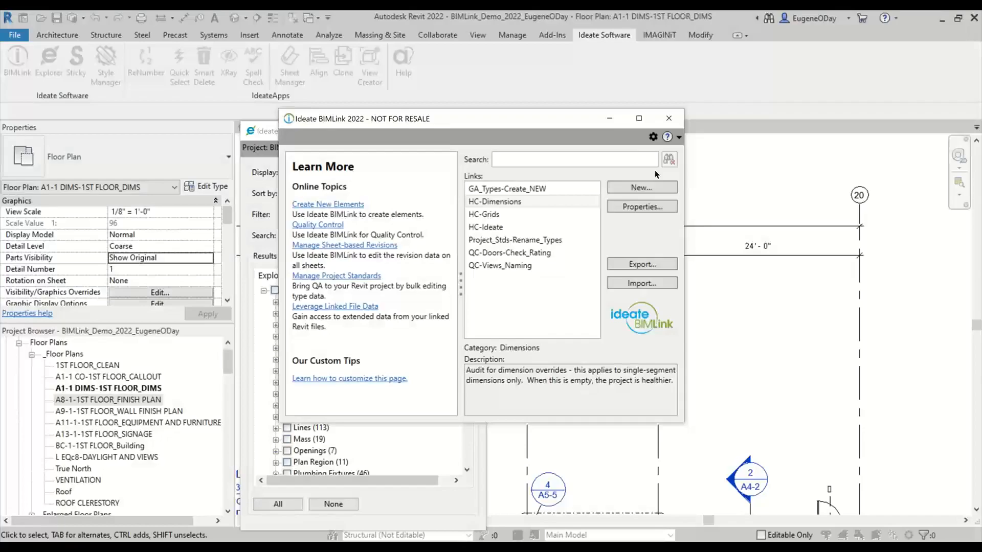
pyautogui.press('Escape')
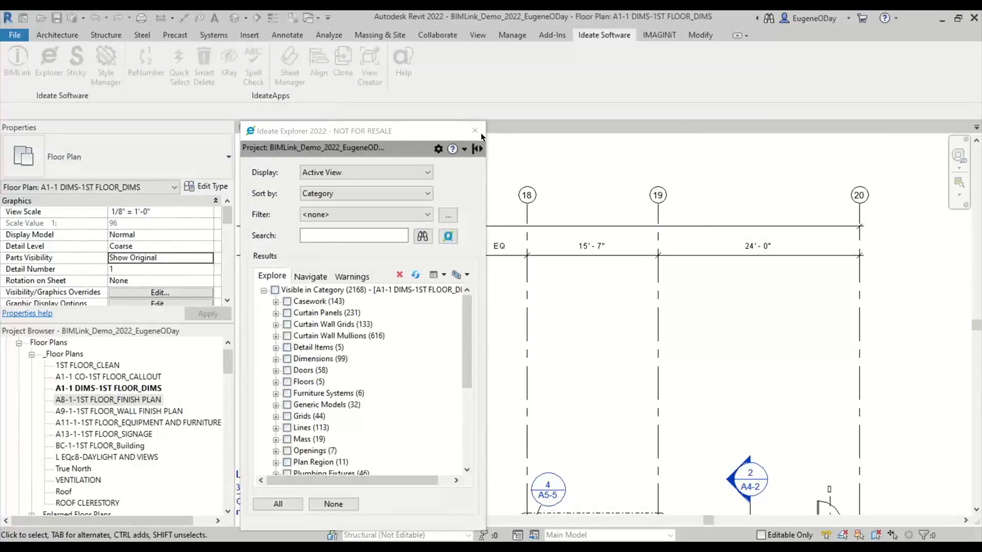